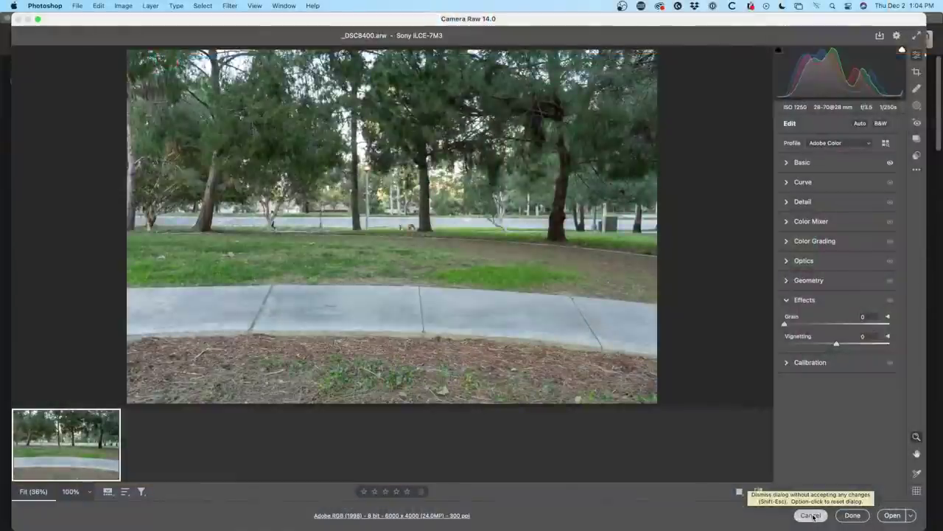
- Preview _DSC8400.arw and _DSC8398.arw in Camera Raw, cancelling each without changes
left_click(812, 515)
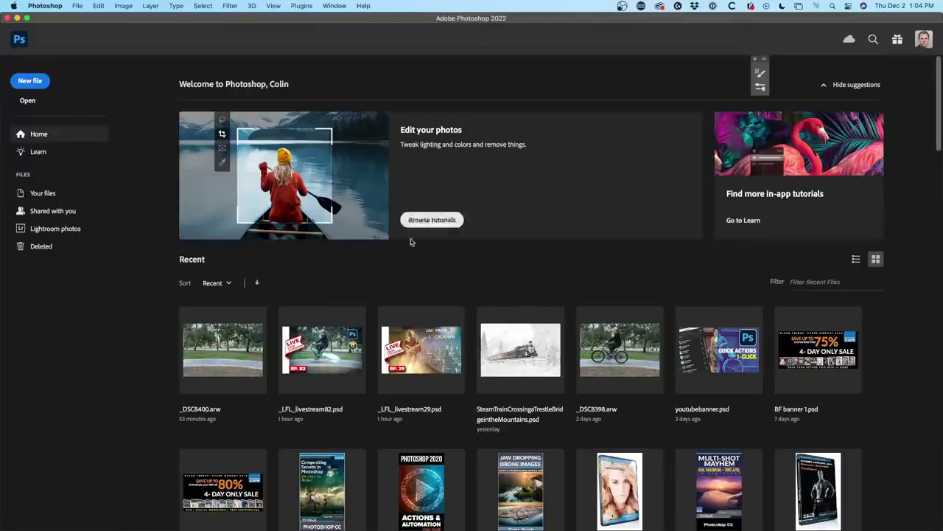
left_click(262, 328)
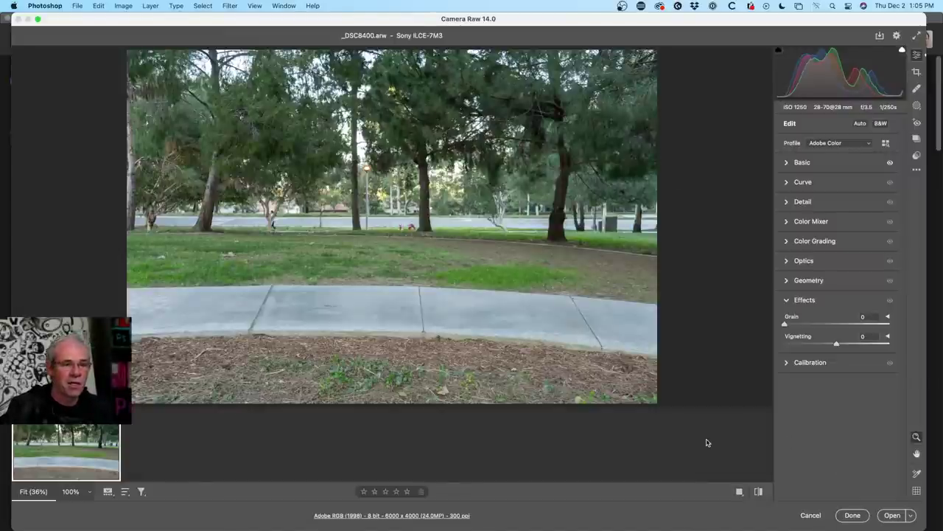
left_click(810, 514)
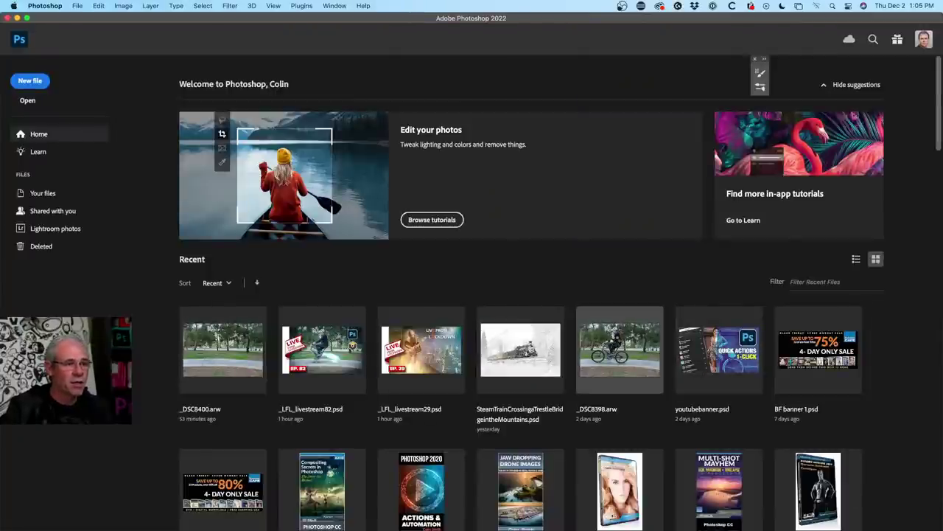
left_click(616, 342)
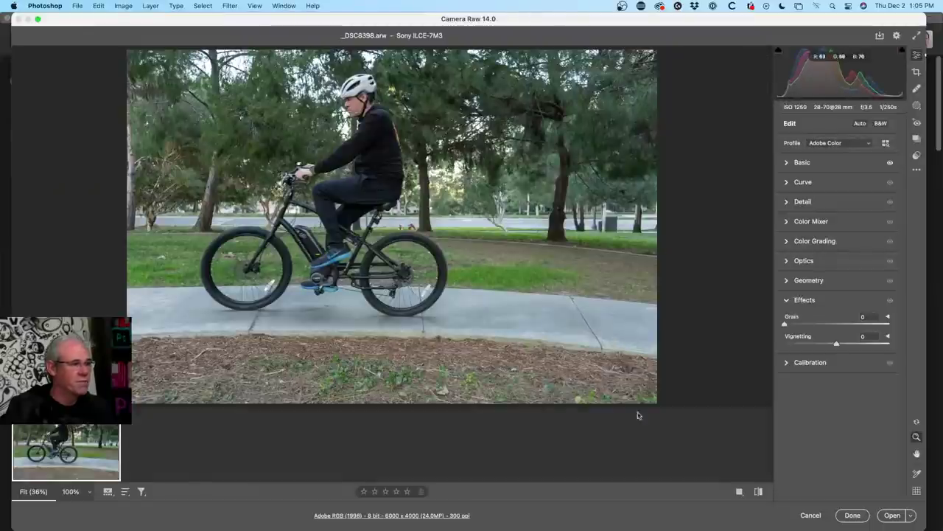
left_click(811, 515)
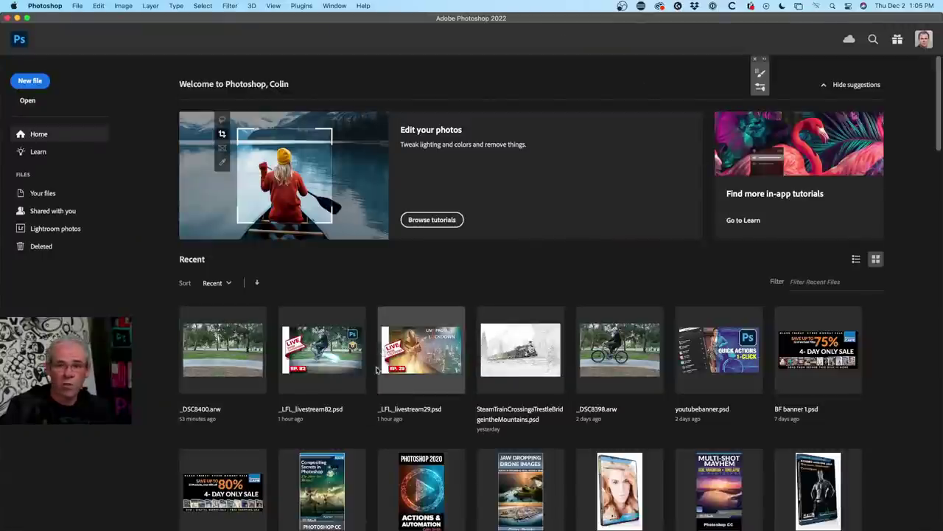
mouse_move(442, 528)
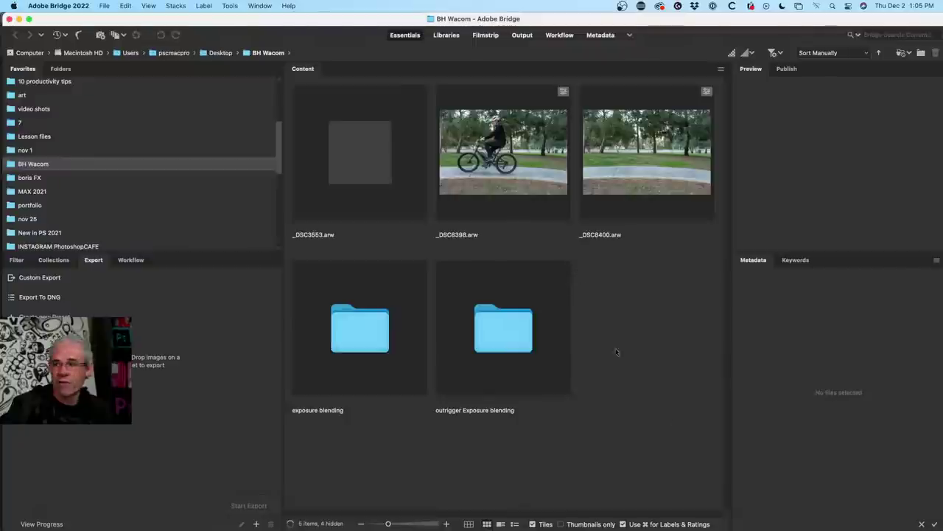
- Select _DSC8398.arw and _DSC8400.arw together in Bridge's BH Wacom folder and right-click them
left_click(528, 155)
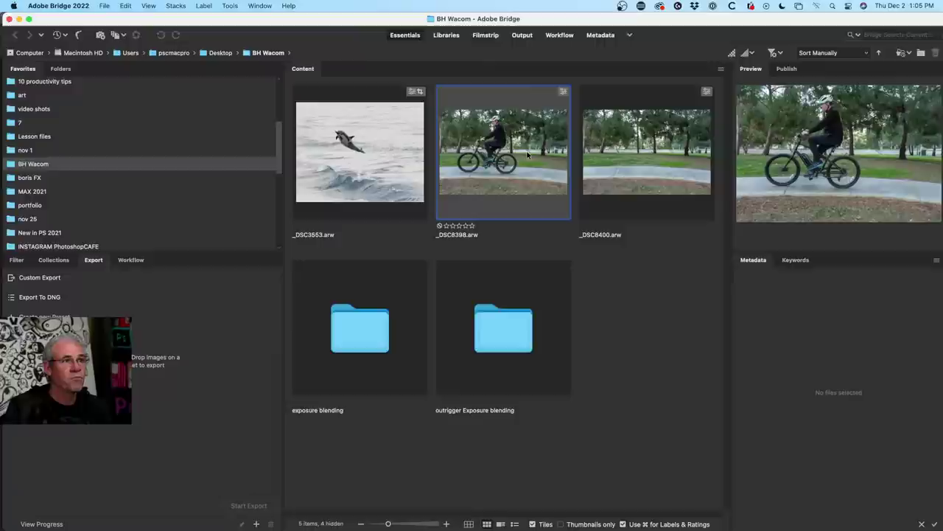
left_click(628, 147)
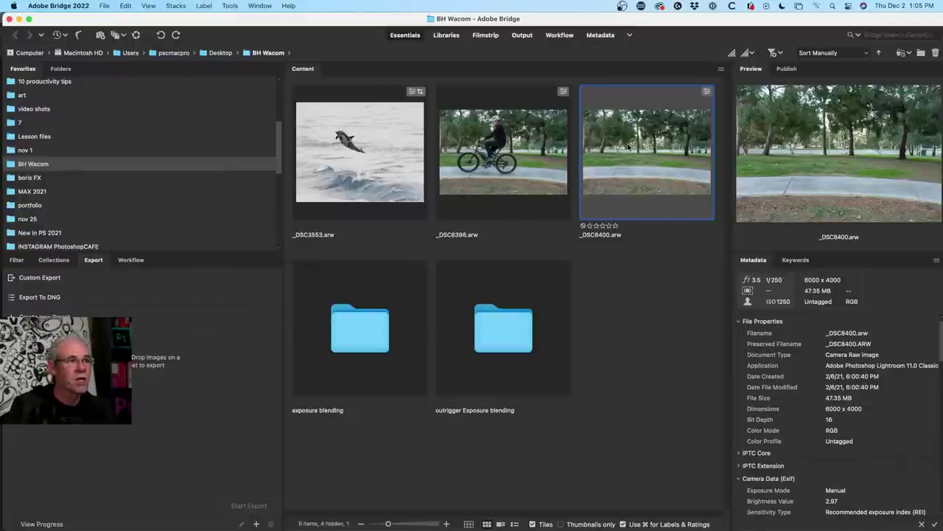
left_click(526, 153)
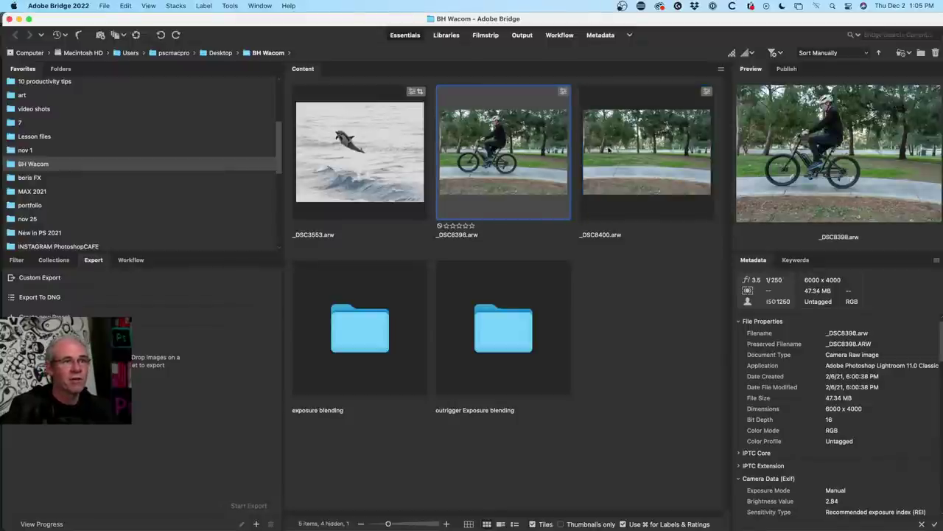
left_click(610, 150)
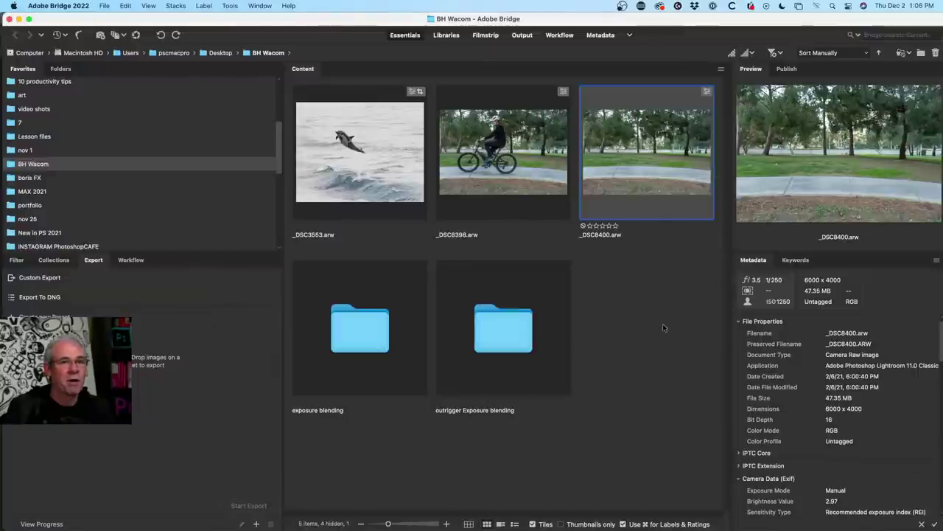
key("Left")
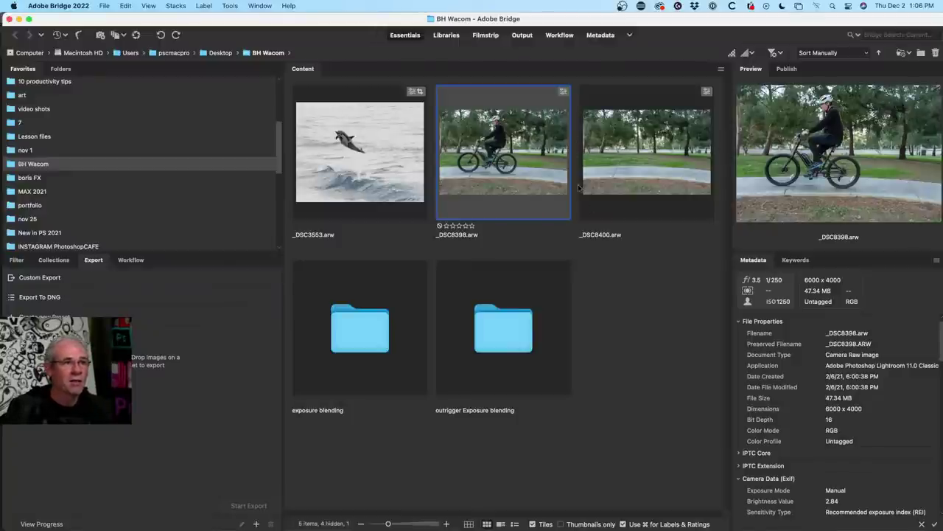
left_click(646, 134, "super")
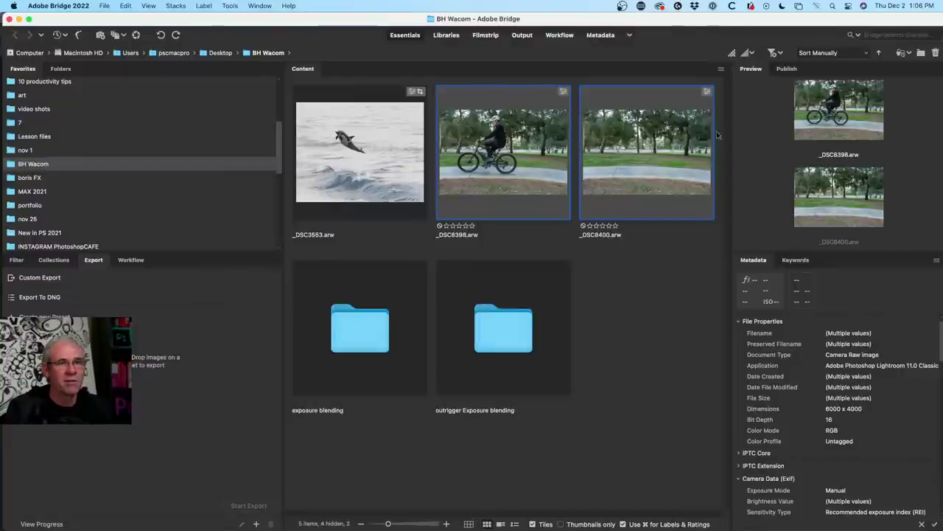
right_click(494, 134)
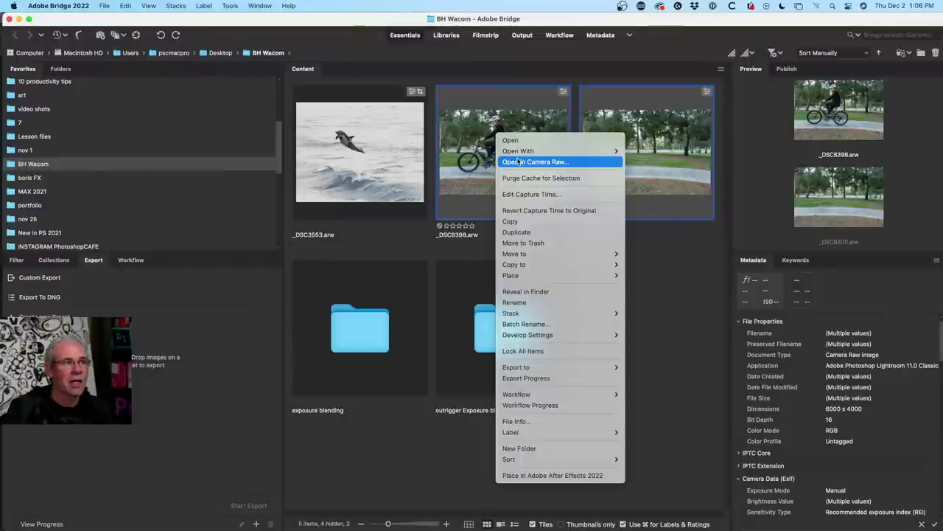
- Open _DSC8398.arw and _DSC8400.arw in Camera Raw and select both filmstrip thumbnails
left_click(518, 162)
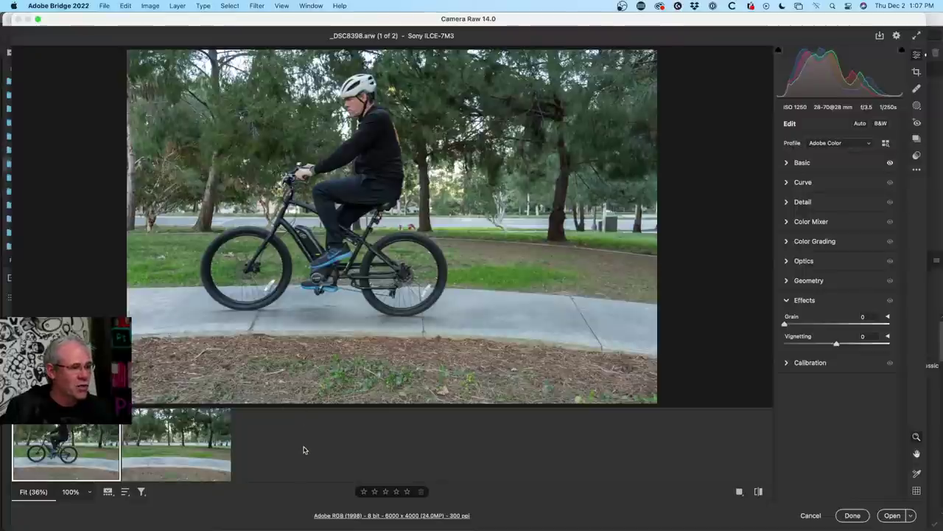
mouse_move(220, 419)
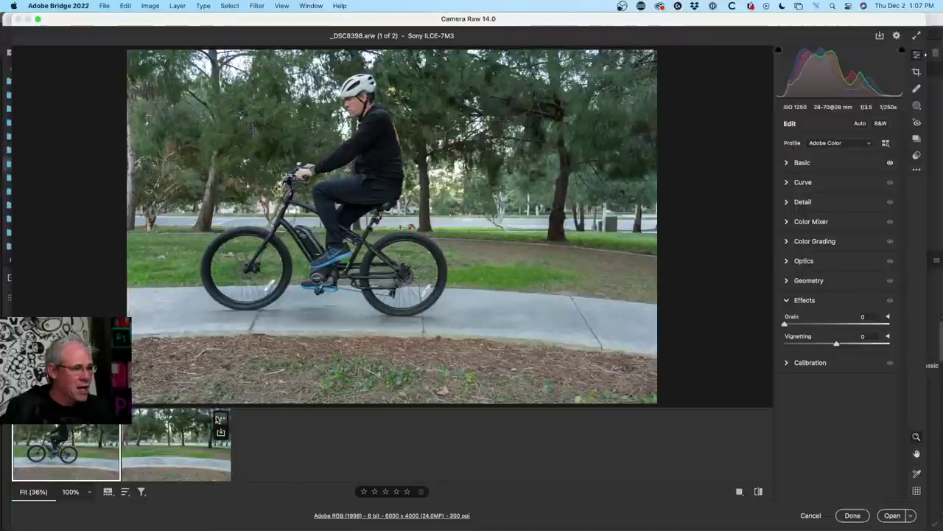
right_click(112, 442)
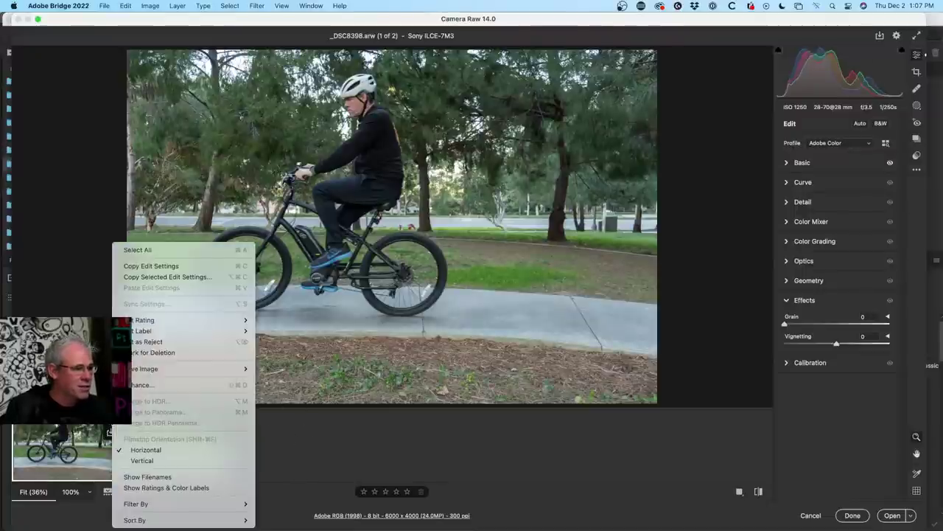
key("super+a")
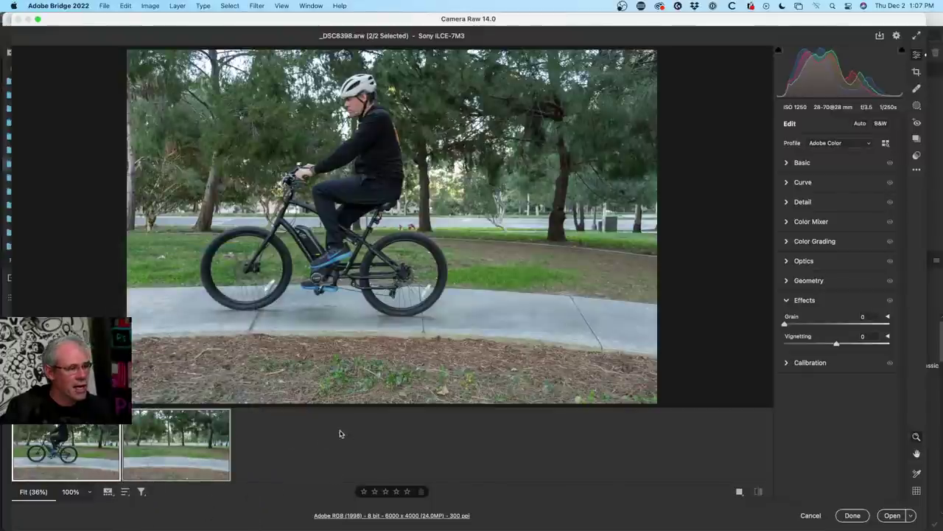
left_click(48, 461)
left_click(186, 440, "shift")
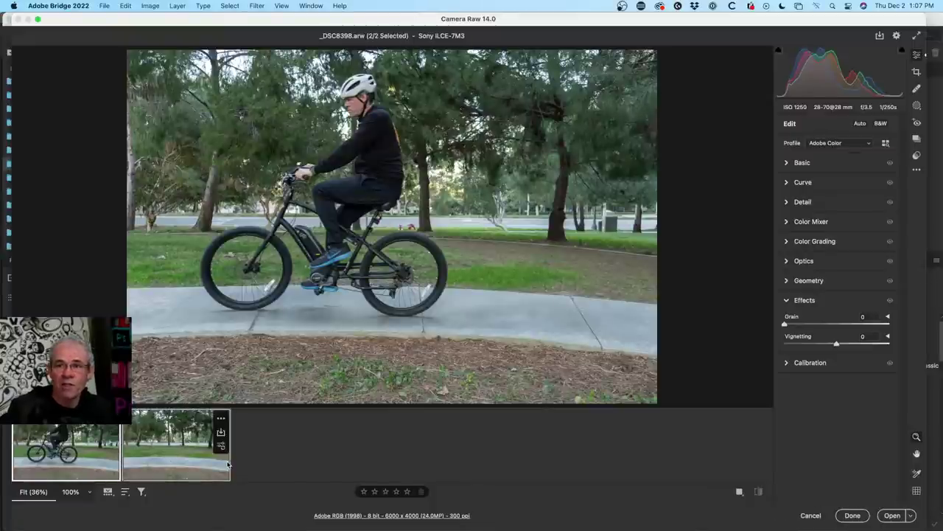
- In the Basic panel, pull Highlights down to -48, undoing a trial temperature change
left_click(789, 164)
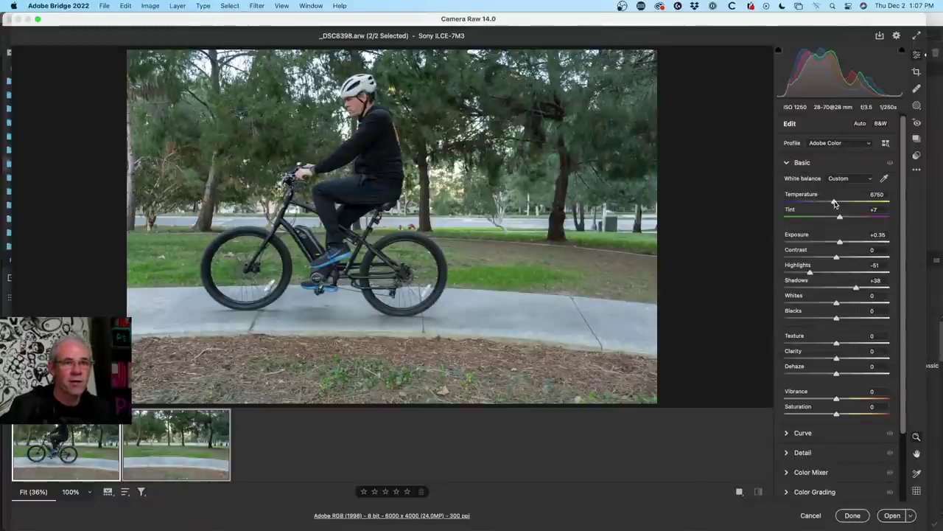
left_click_drag(835, 203, 777, 205)
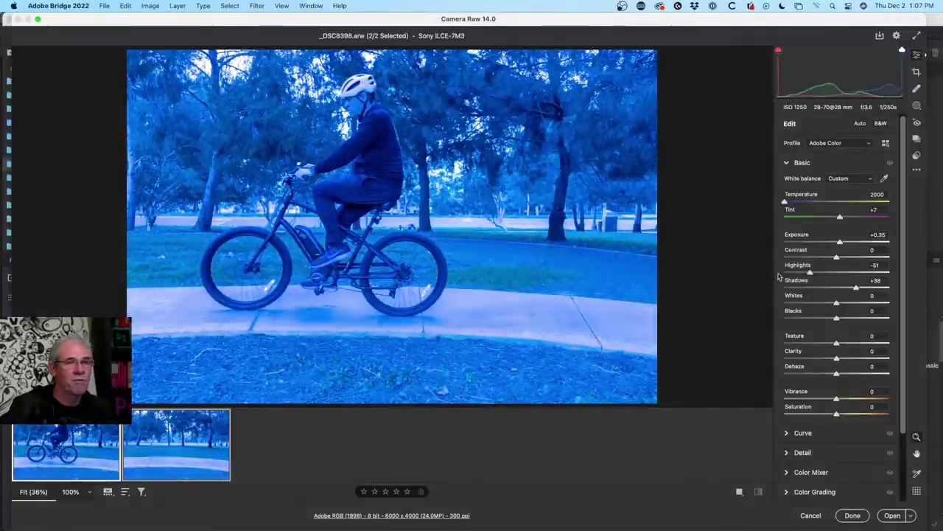
key("super+z")
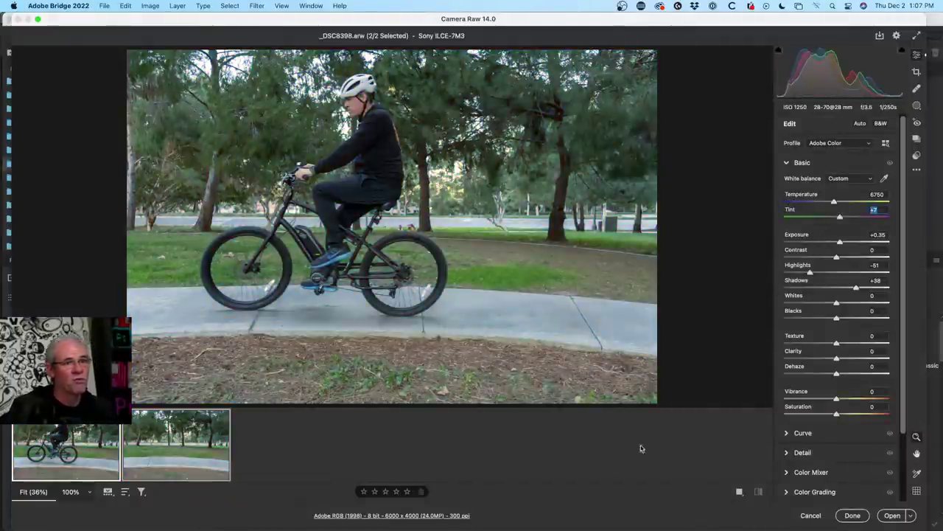
mouse_move(199, 451)
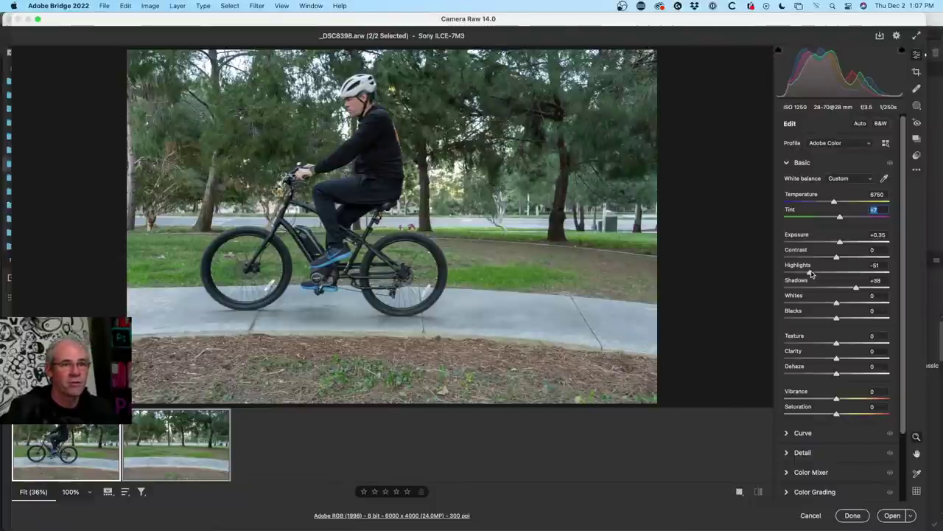
left_click_drag(811, 273, 857, 287)
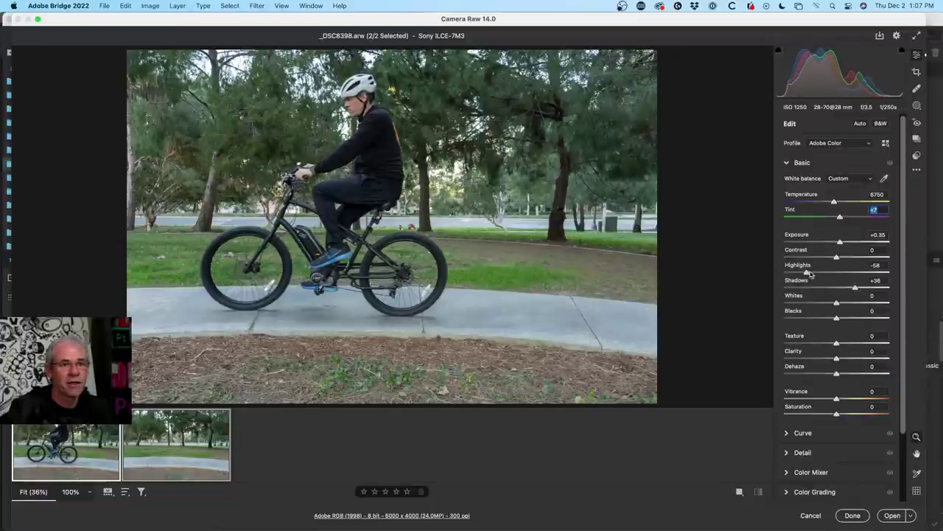
left_click_drag(806, 272, 855, 288)
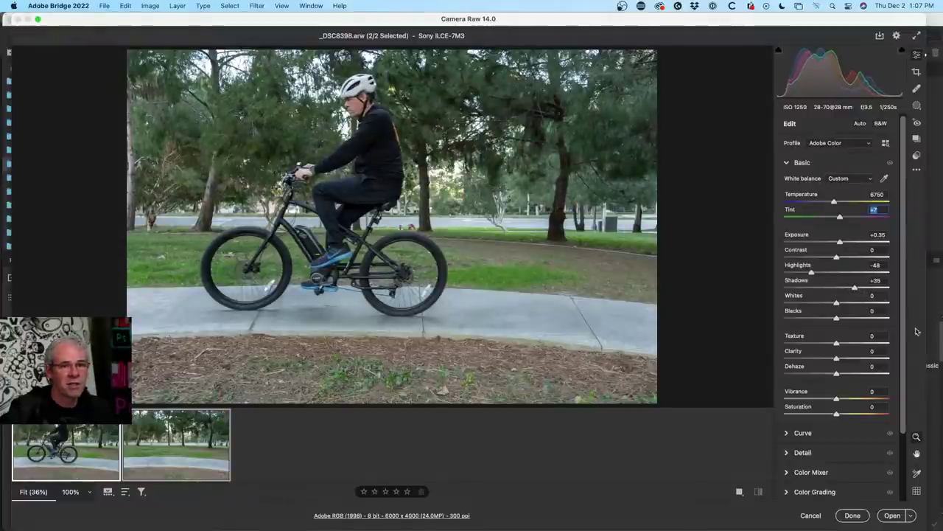
- Raise Whites to +30 while checking clipping, set Blacks to -13, and open both in Photoshop
left_click_drag(836, 302, 844, 304)
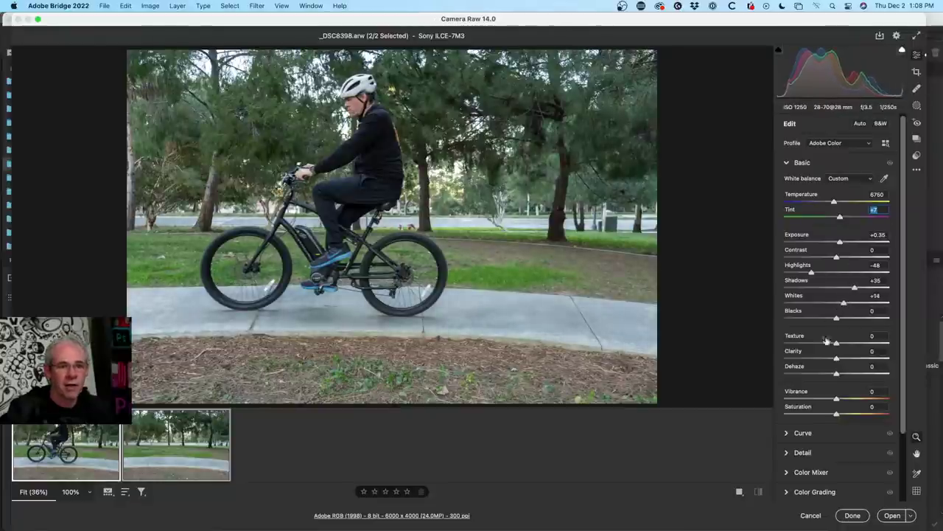
left_click(845, 303, "alt")
mouse_move(845, 304)
left_mouse_down()
mouse_move(884, 304)
mouse_move(852, 306)
left_mouse_up()
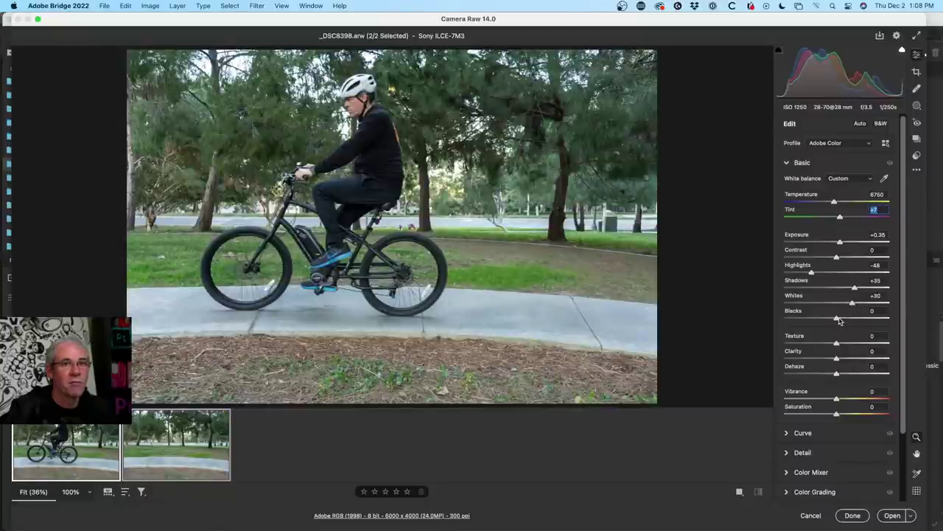
left_click_drag(838, 320, 830, 320)
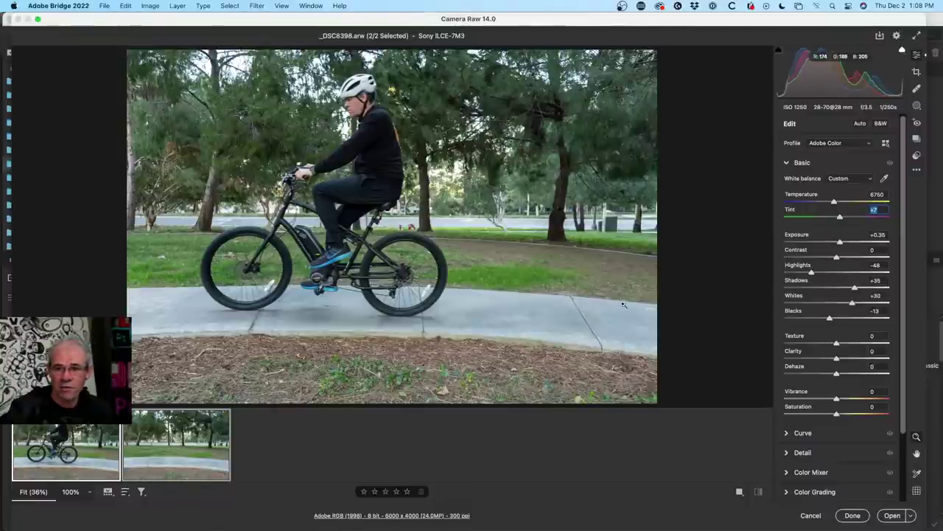
left_click(895, 516)
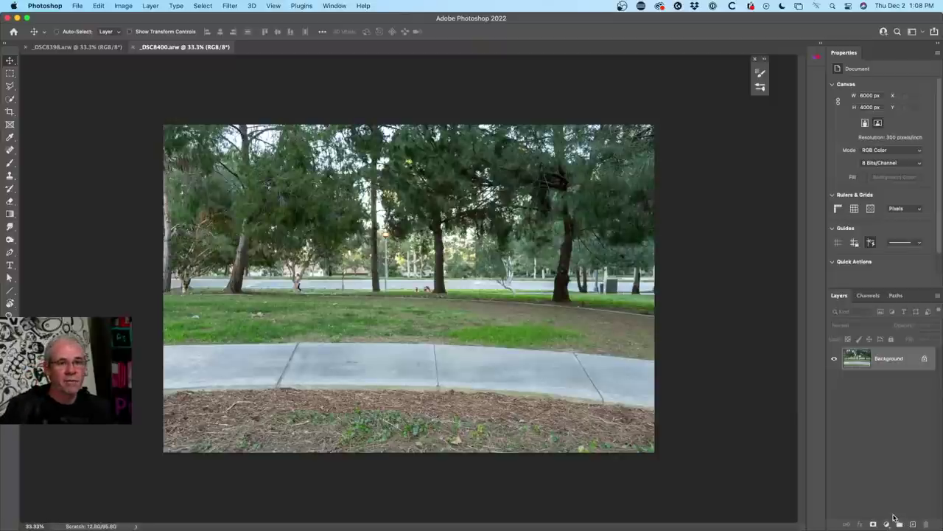
- Drag the cyclist image onto the _DSC8400.arw tab, declining the Background-layer conversion
left_click(77, 48)
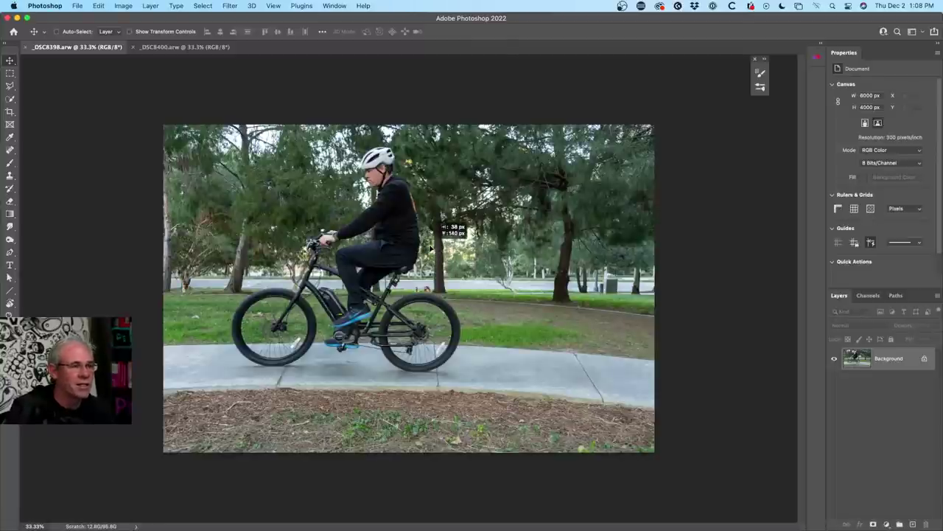
left_click_drag(431, 248, 432, 248)
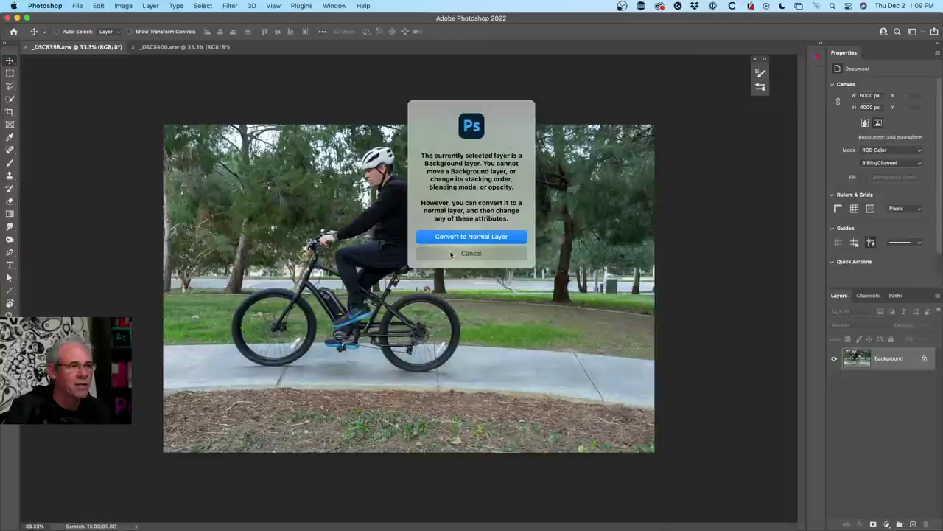
left_click(451, 253)
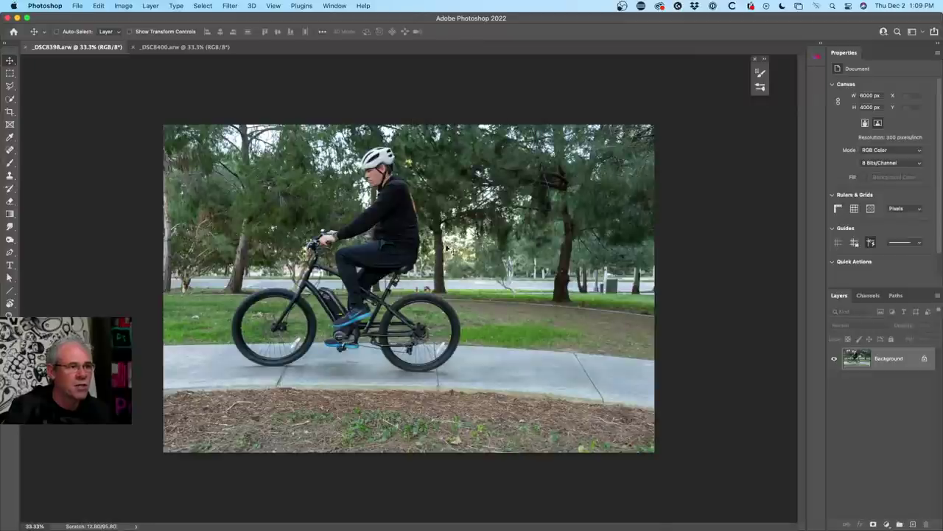
left_click_drag(438, 274, 412, 252)
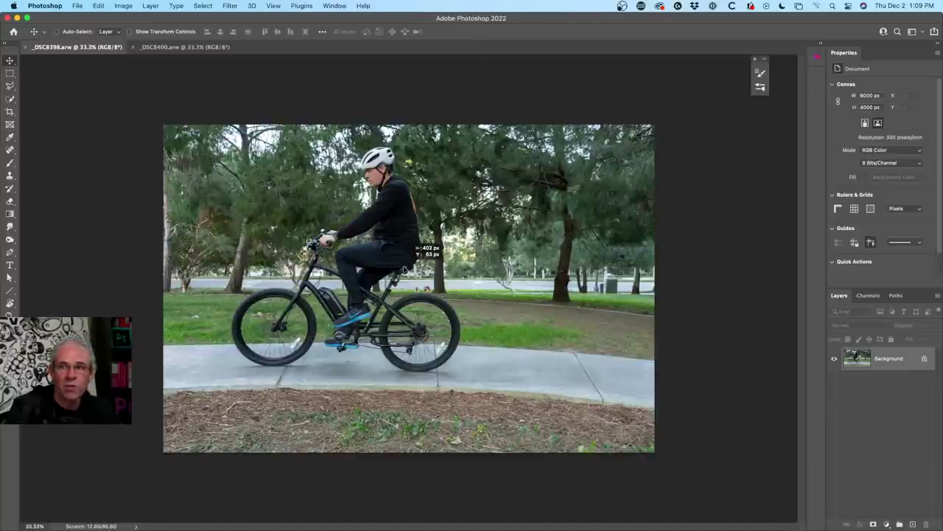
left_click_drag(415, 251, 204, 48)
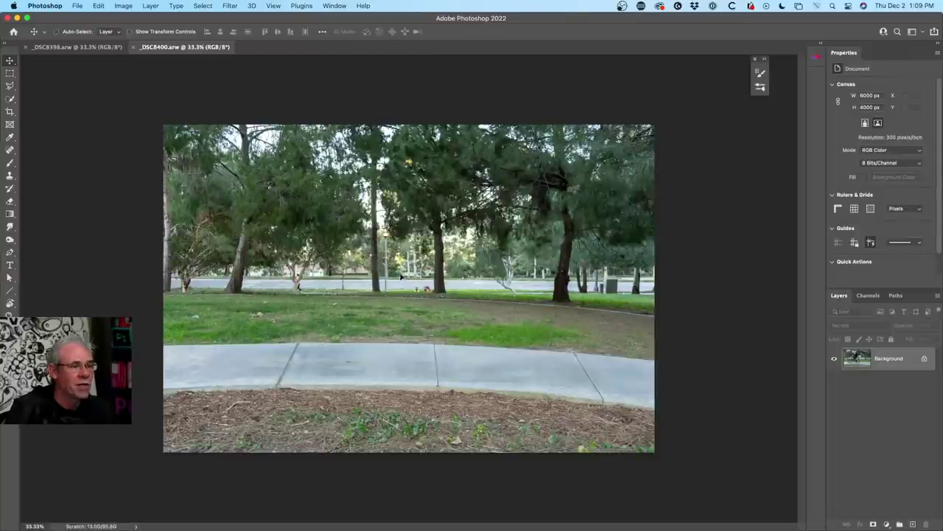
- Paste the cyclist in place as Layer 1, toggle it to compare, then select both layers
left_click_drag(405, 277, 410, 287)
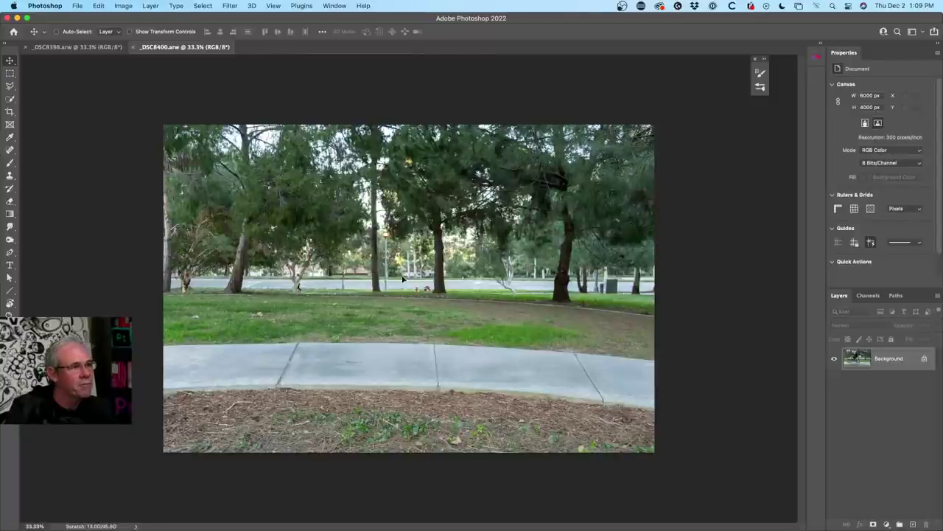
key("super+v")
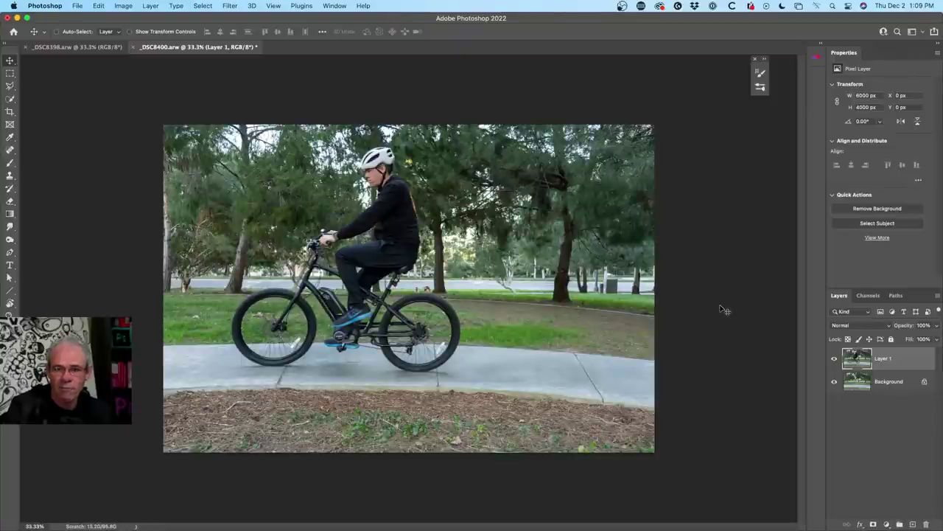
left_click(833, 359)
left_click(834, 359)
left_click(834, 359)
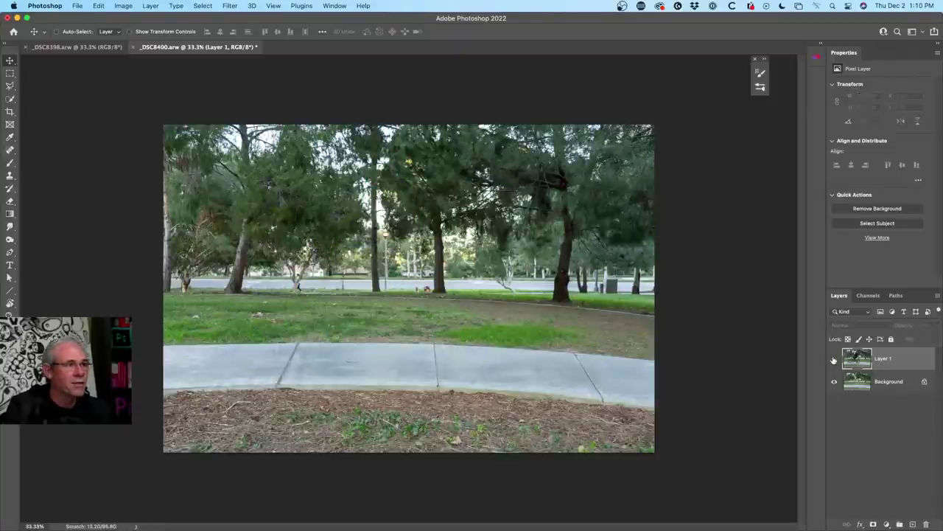
left_click(834, 359)
left_click(833, 359)
left_click(834, 359)
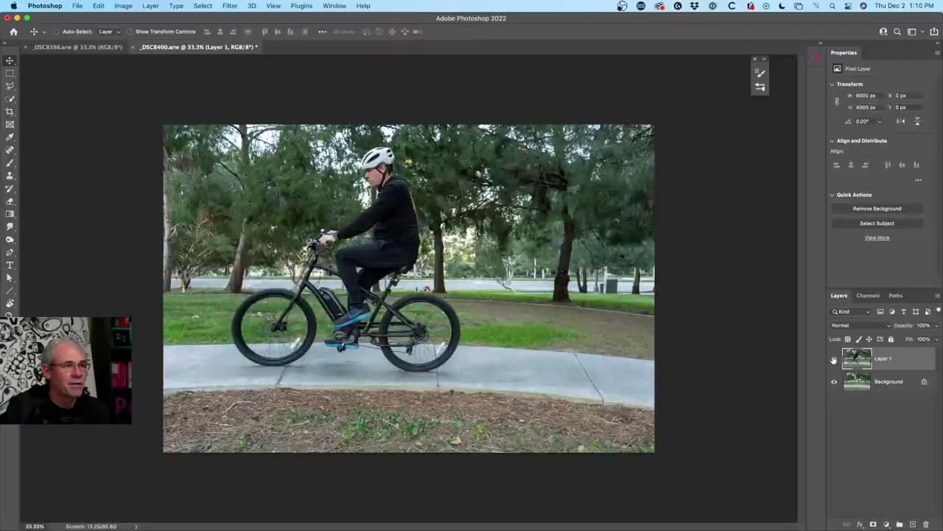
left_click(834, 359)
left_click(834, 359)
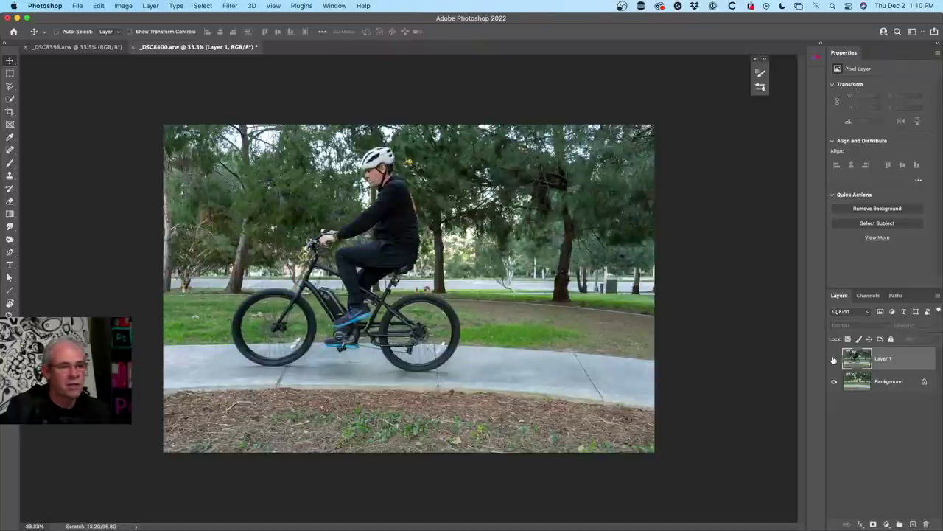
left_click(834, 359)
left_click(833, 359)
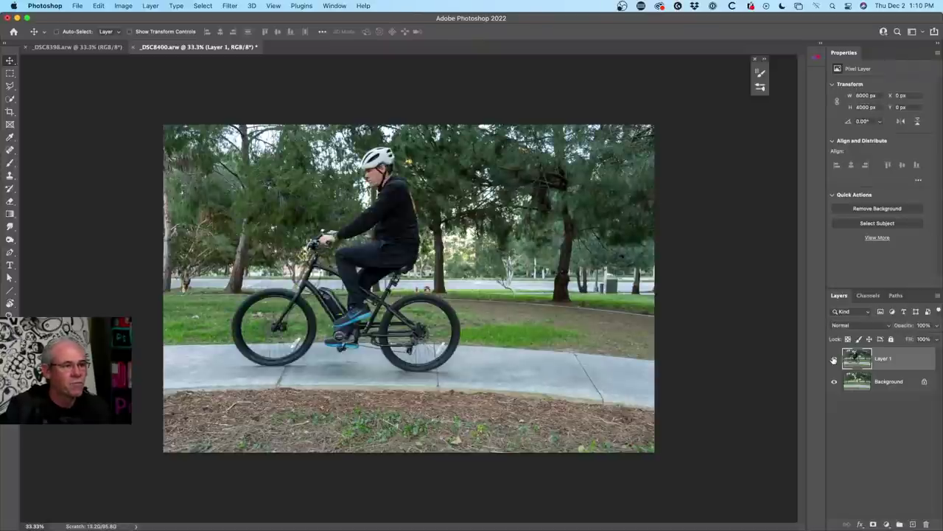
left_click(896, 383, "shift")
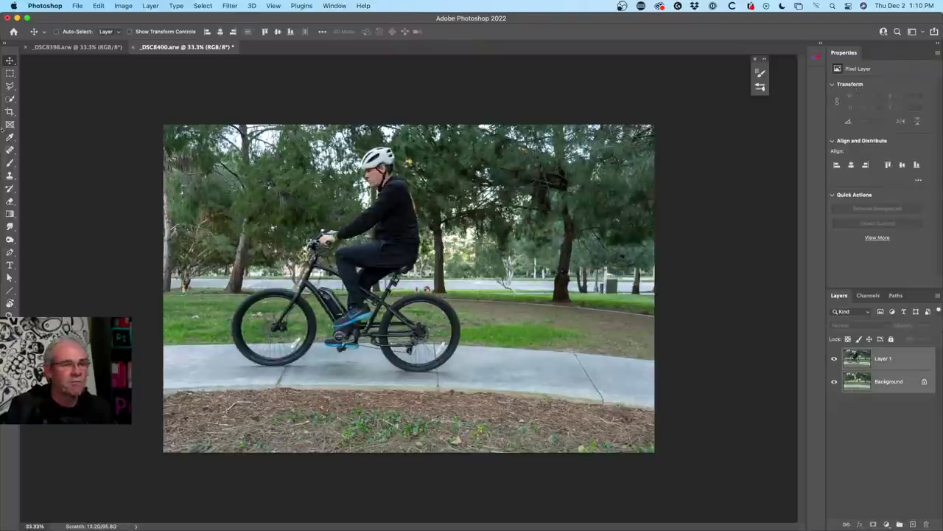
left_click(98, 6)
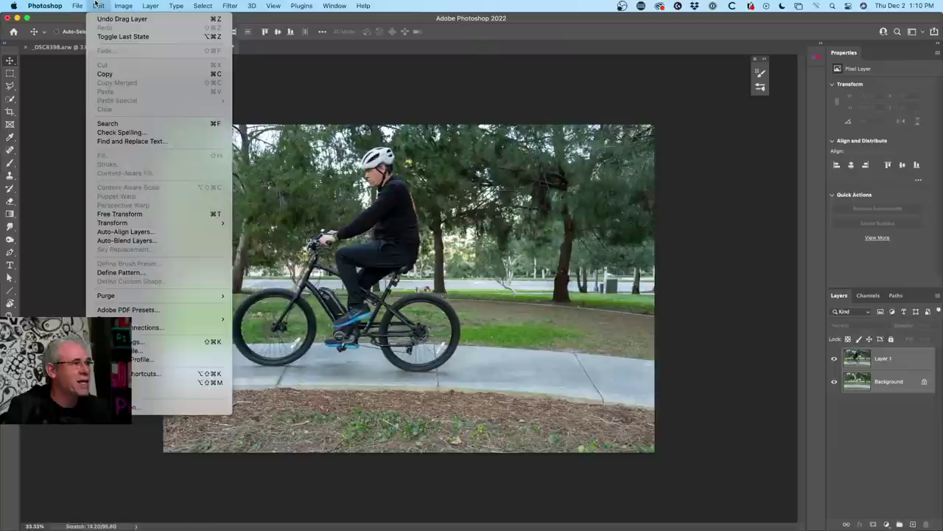
- Cancel Auto-Align Layers, leaving the layers unaligned, and select Layer 1 on its own
left_click(140, 233)
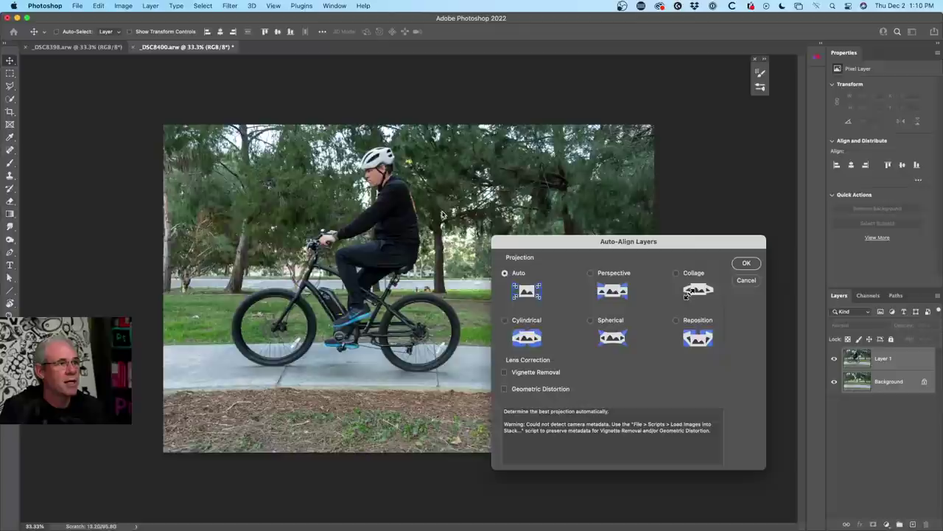
left_click(747, 281)
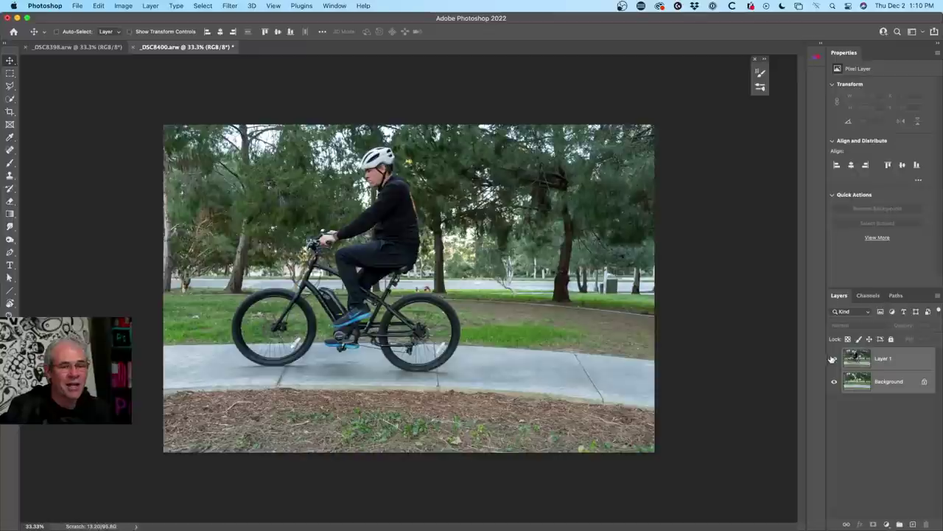
left_click(879, 358)
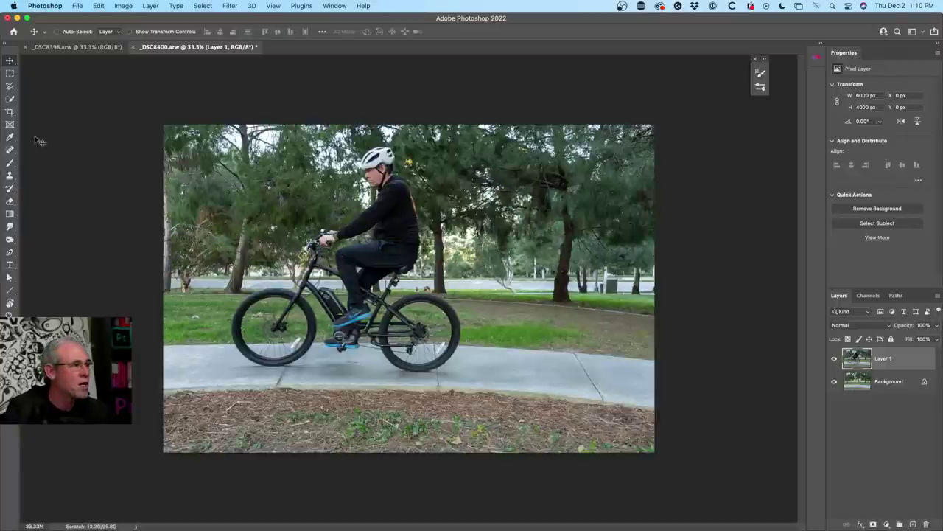
left_click(11, 99)
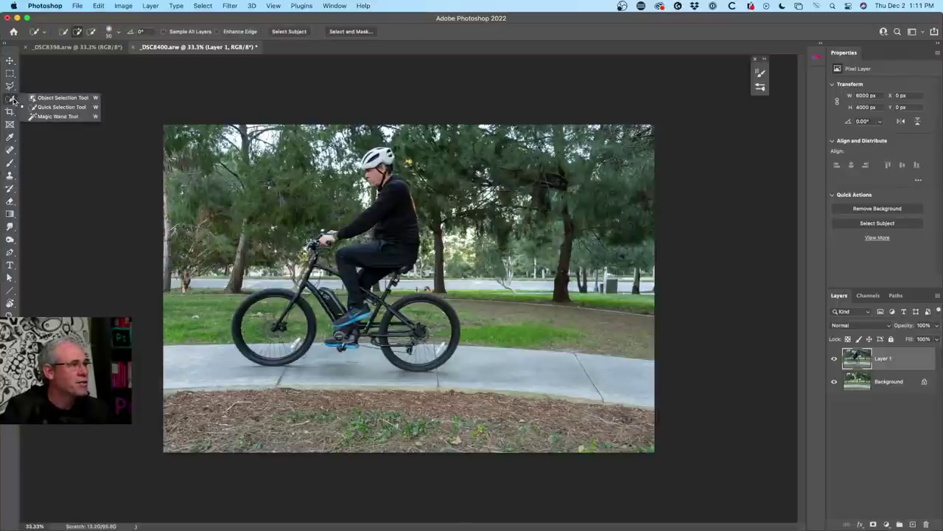
- Use Object Selection's Select Subject on the cyclist and bike, then mask Layer 1 to it
left_click(62, 98)
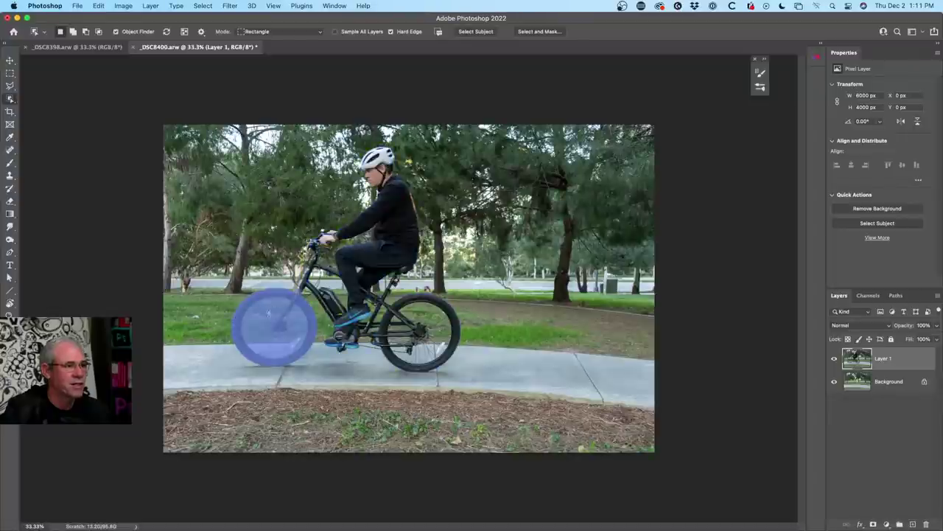
left_click(476, 33)
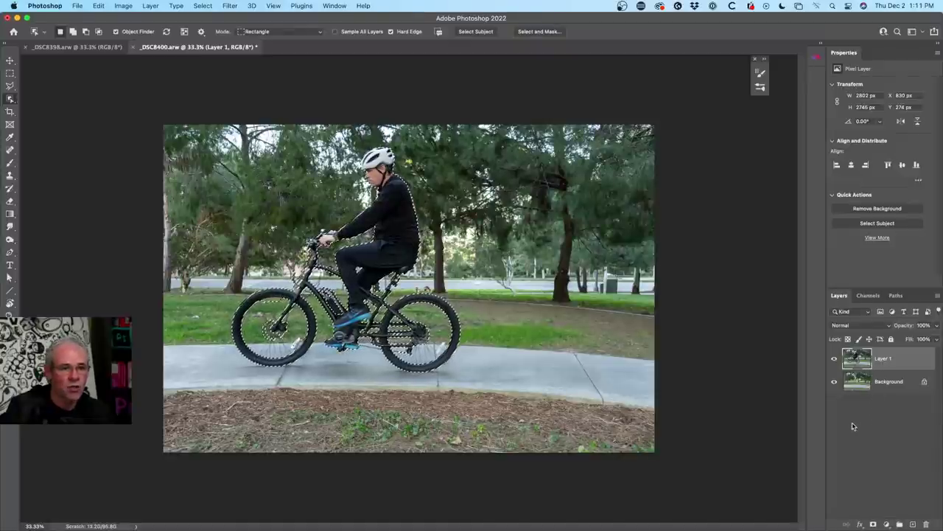
left_click(873, 524)
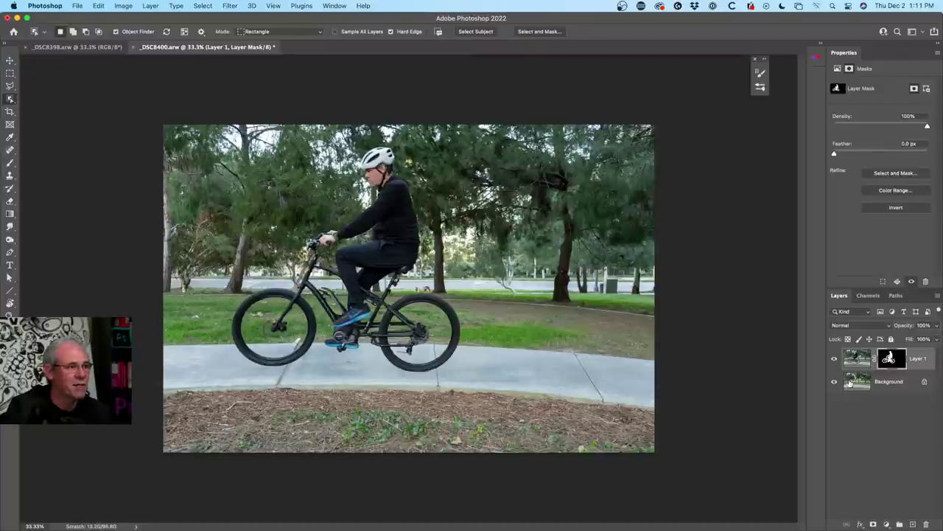
left_click(416, 332)
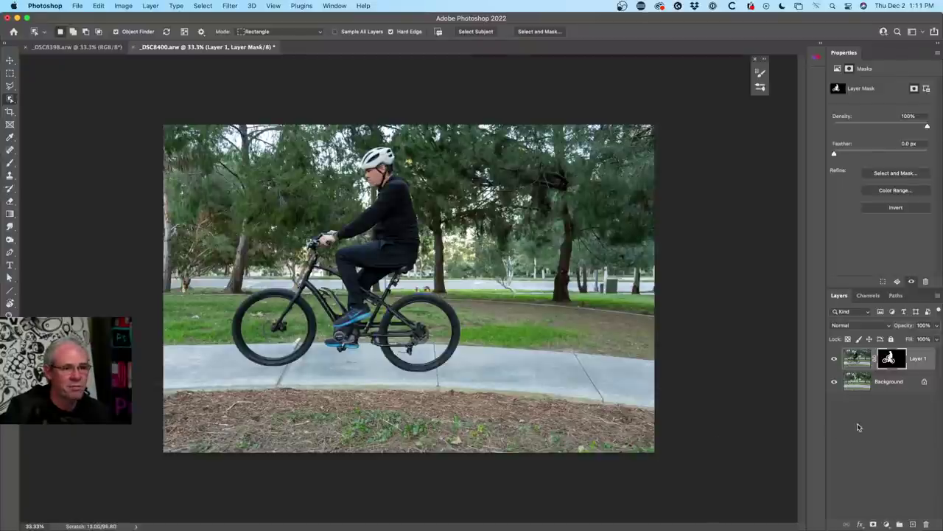
left_click(834, 382)
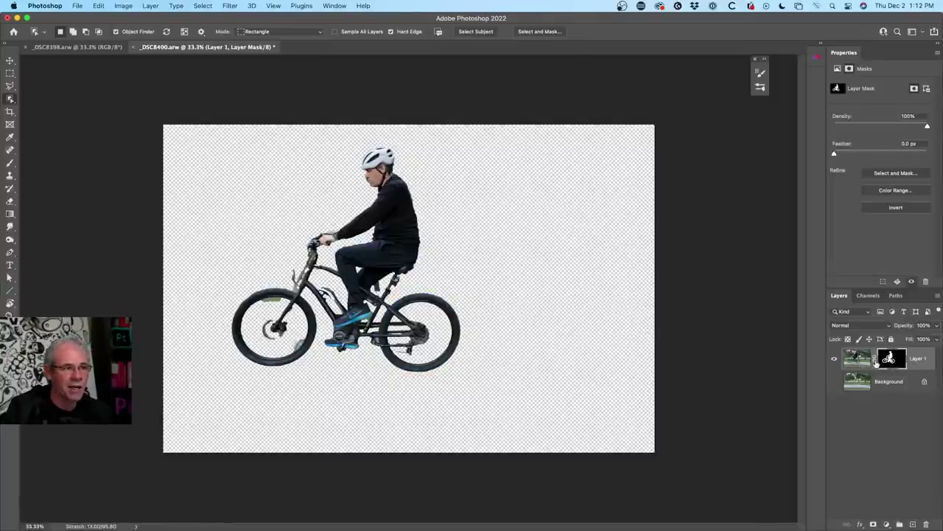
left_click(834, 381)
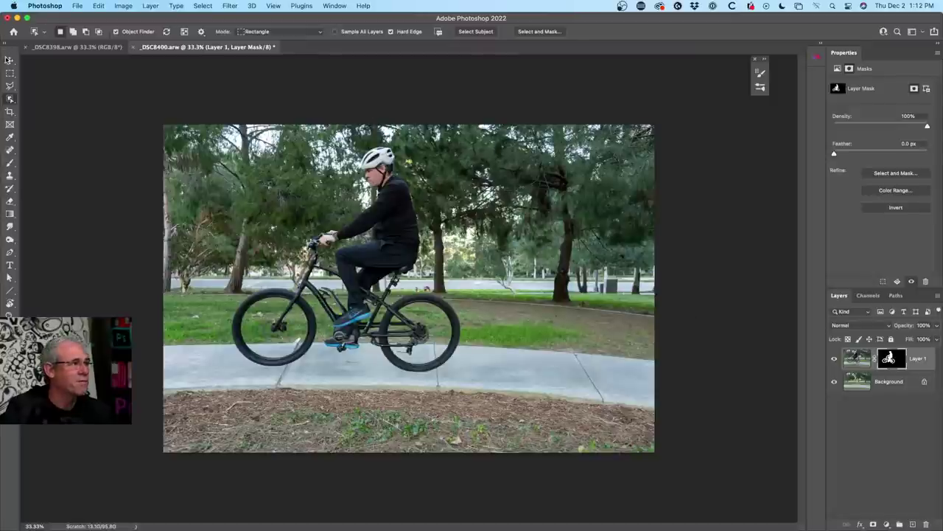
left_click(9, 60)
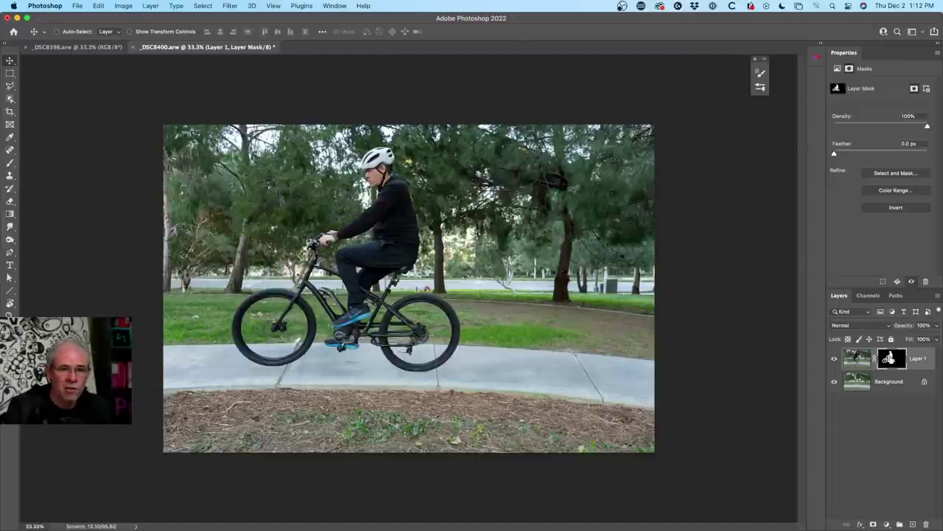
left_click(889, 358, "shift")
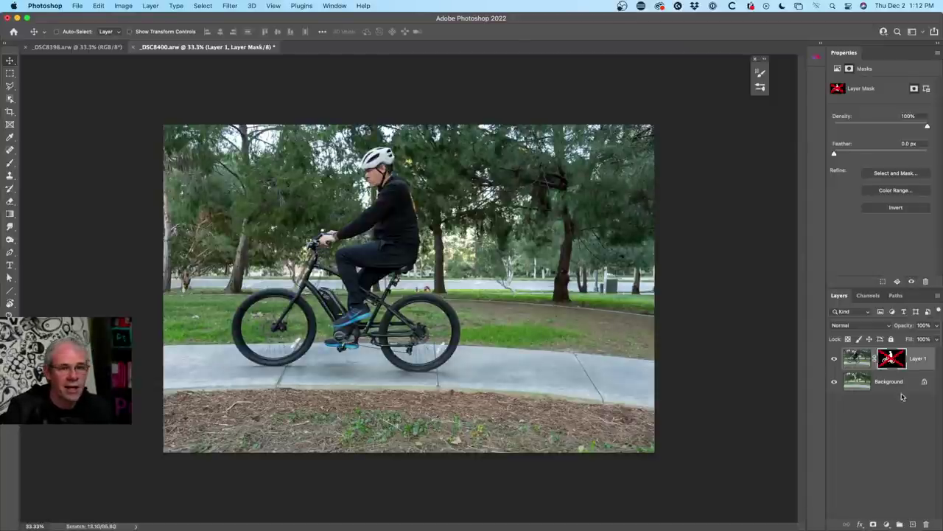
left_click(889, 358, "shift")
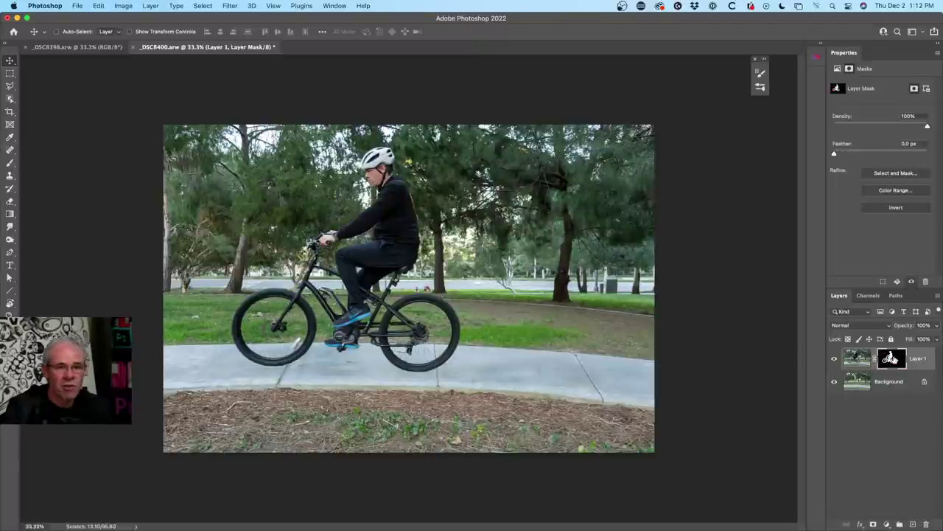
left_click(890, 358, "alt")
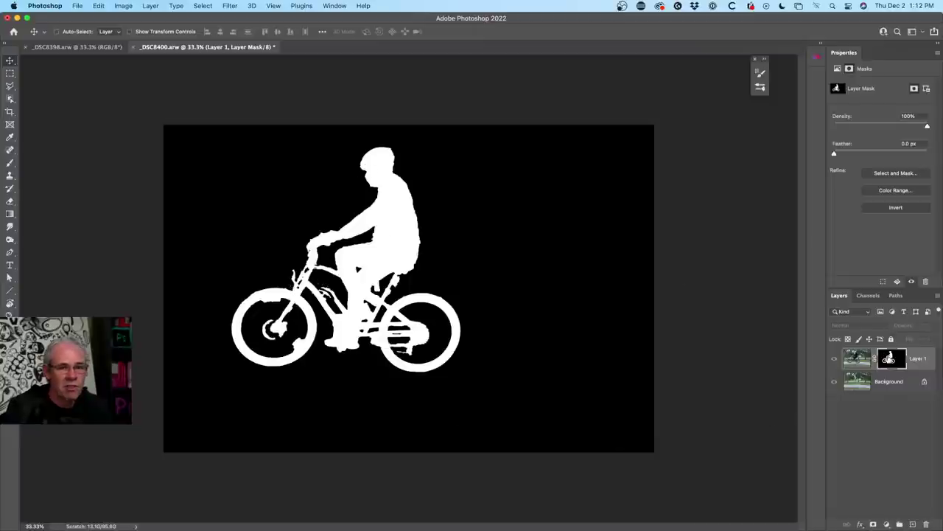
left_click(856, 358)
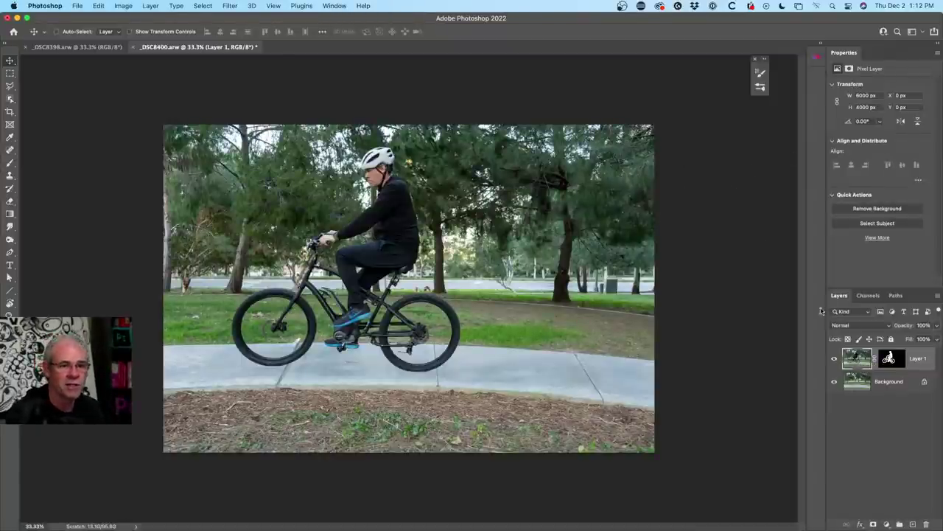
- Hide the Background layer to show the cut-out cyclist alone, and pick the Brush Tool
left_click(834, 381)
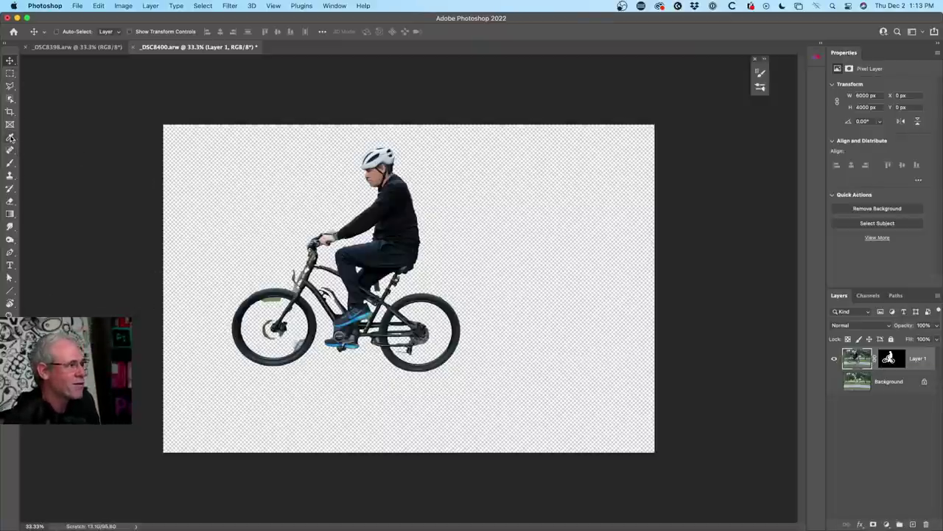
left_click_drag(10, 163, 45, 165)
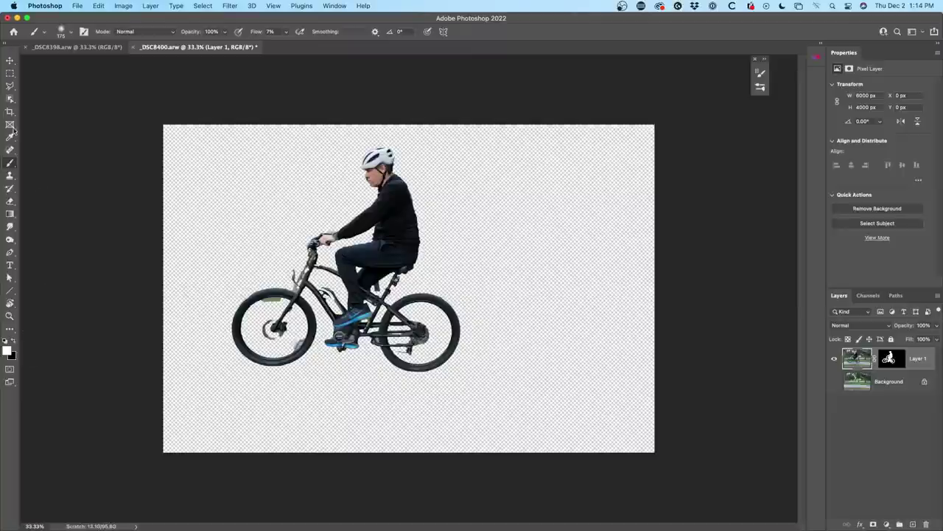
- Use a two-column toolbar and target Layer 1's mask, briefly toggling the layer's visibility
left_click(4, 43)
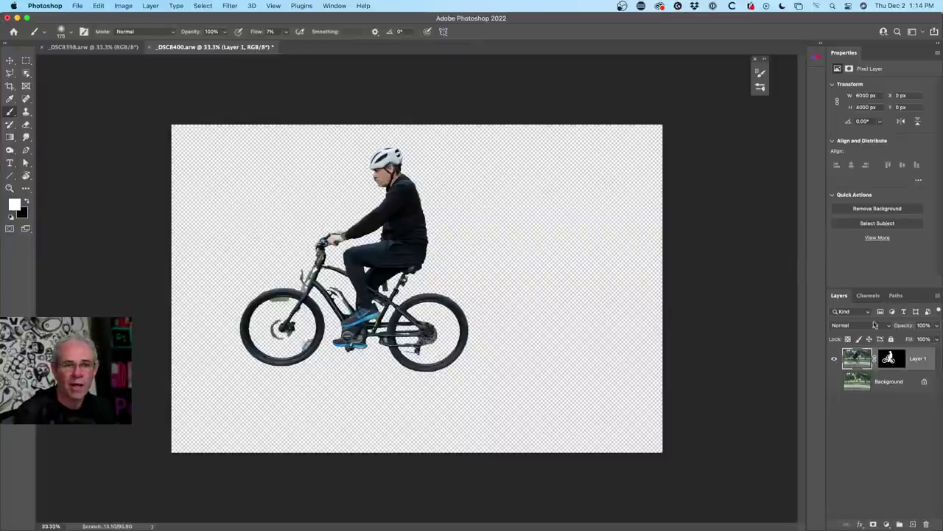
left_click(890, 359)
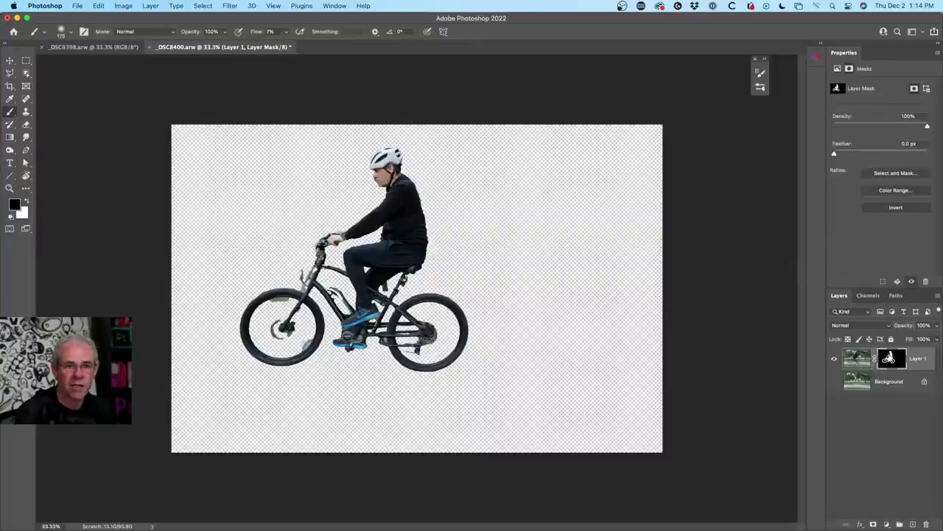
left_click(835, 359)
left_click(834, 360)
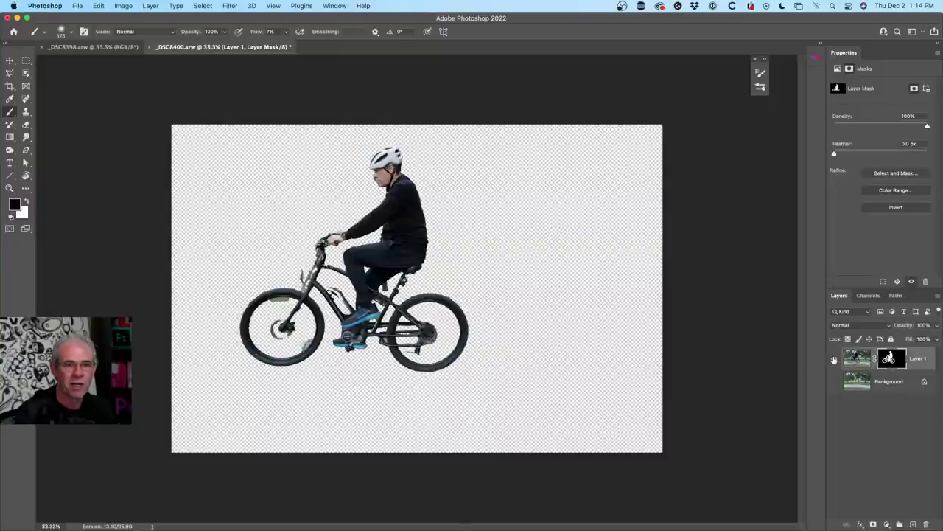
- Set white as the painting colour, Flow to 100%, and turn off brush Transfer
left_click(28, 202)
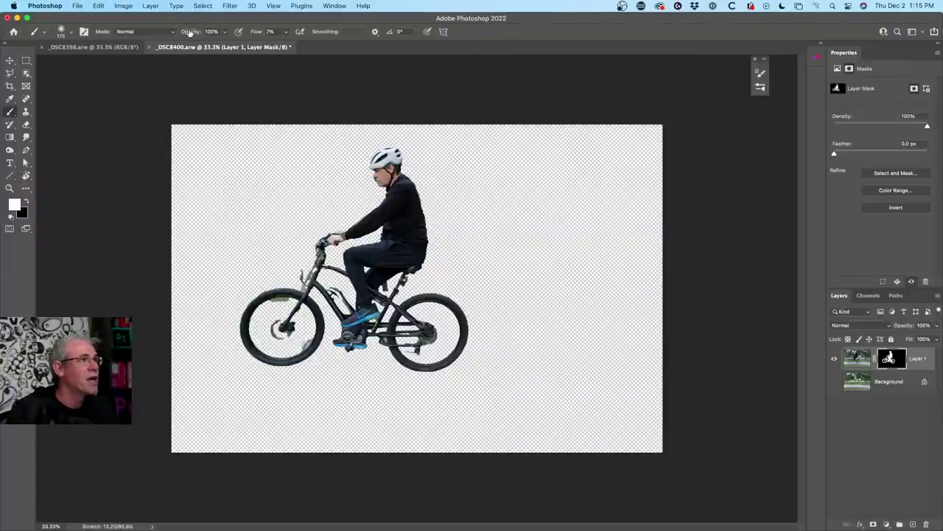
left_click_drag(255, 33, 446, 34)
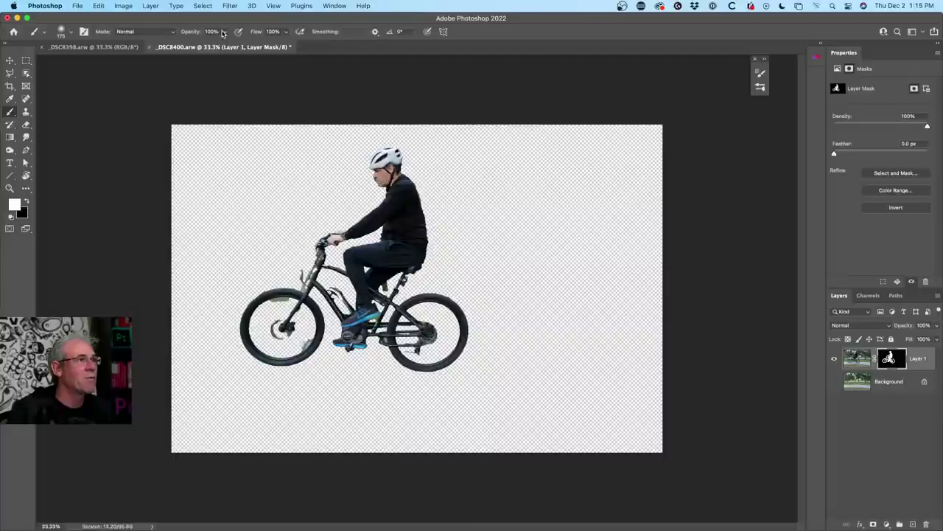
left_click(84, 31)
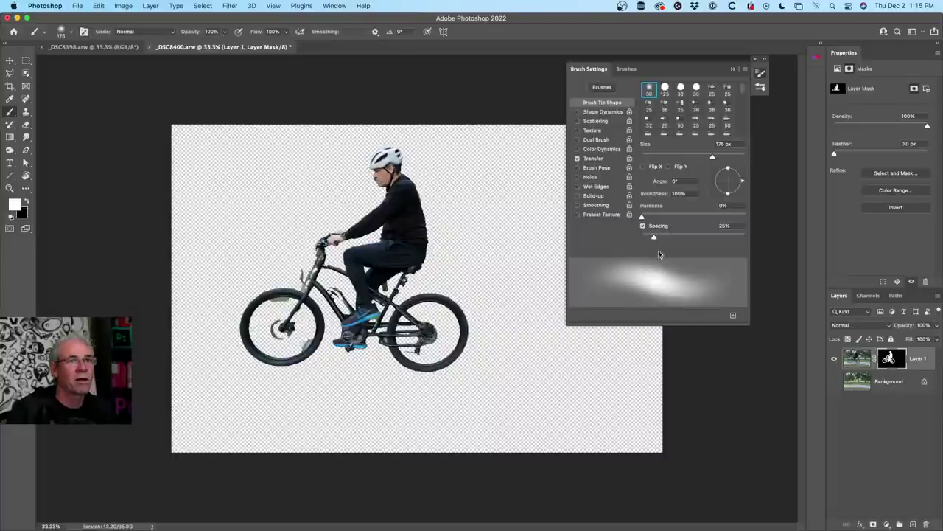
left_click(577, 159)
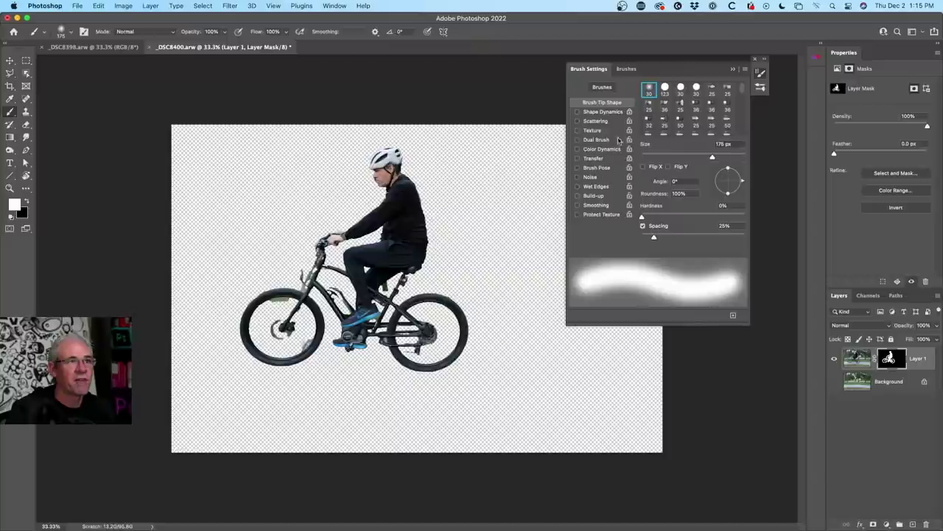
left_click(733, 70)
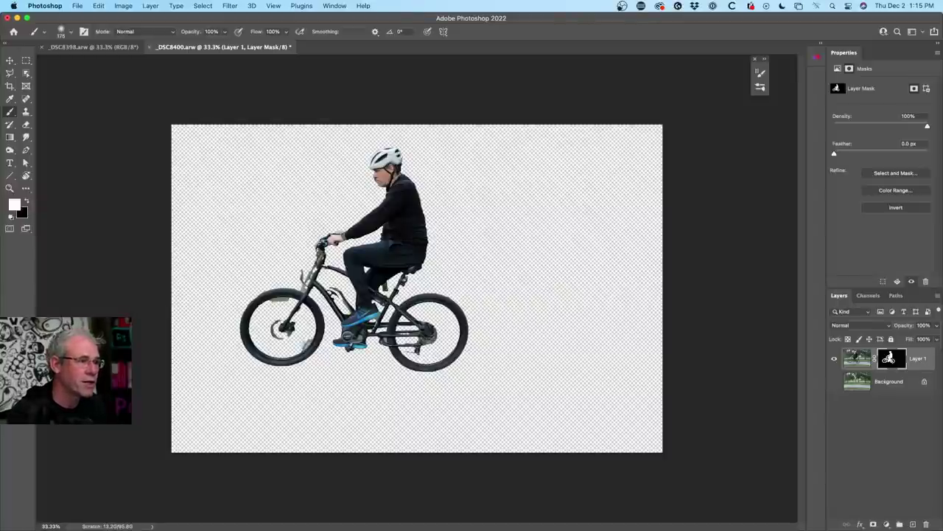
- With a 125 px brush, paint white on the mask to restore the fork, down tube and seat post
key("bracketleft")
key("bracketleft")
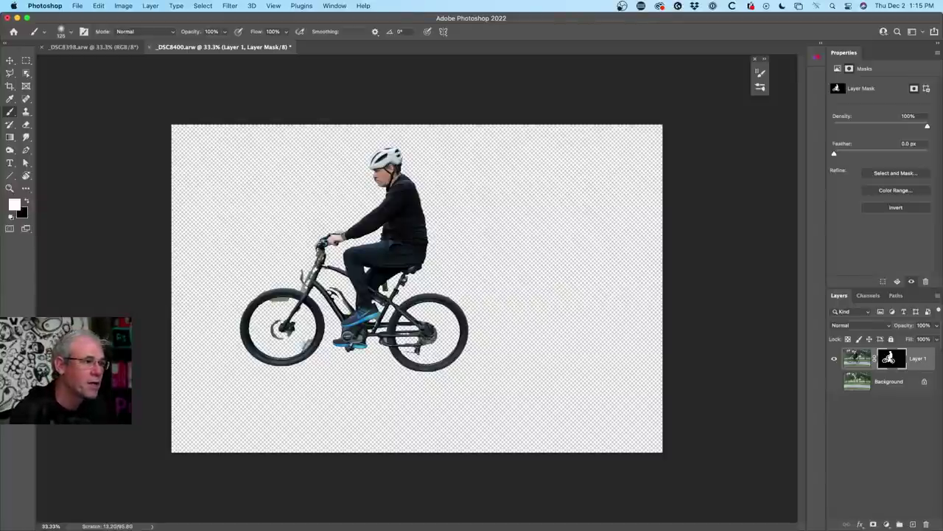
mouse_move(312, 270)
left_mouse_down()
mouse_move(325, 236)
mouse_move(330, 258)
left_mouse_up()
mouse_move(342, 305)
left_mouse_down()
mouse_move(328, 289)
mouse_move(324, 298)
mouse_move(352, 304)
left_mouse_up()
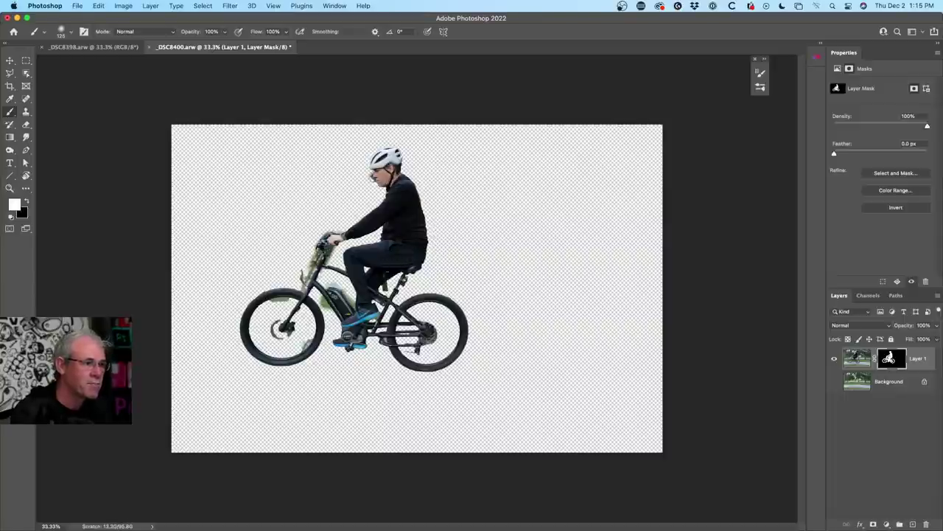
left_click_drag(399, 280, 392, 286)
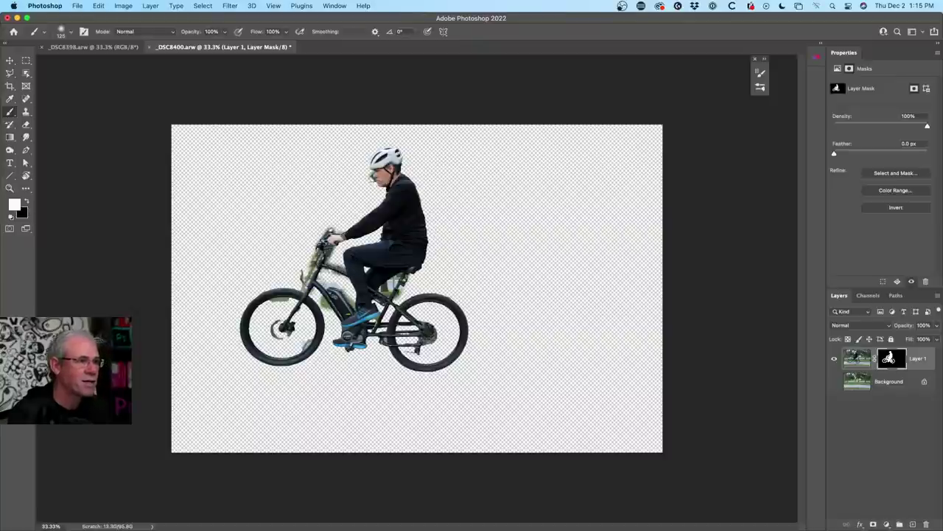
mouse_move(432, 328)
left_mouse_down()
mouse_move(430, 352)
mouse_move(437, 311)
mouse_move(444, 326)
mouse_move(435, 292)
left_mouse_up()
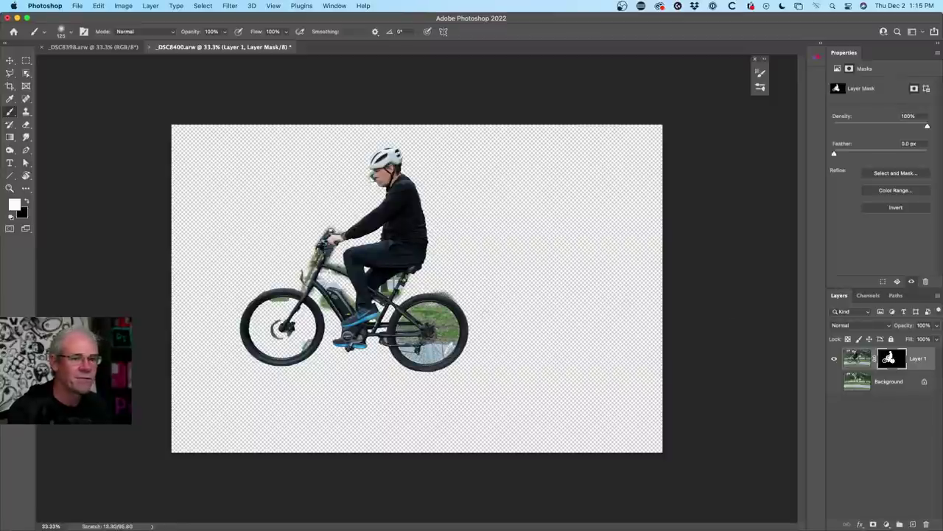
- Show the Background layer and paint black to hide the rear wheel's arcs
left_click(834, 381)
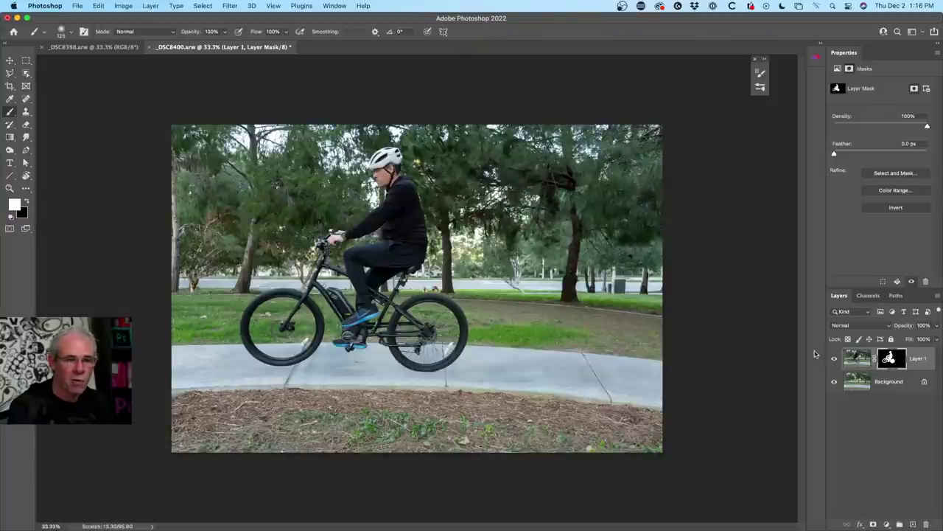
key("x")
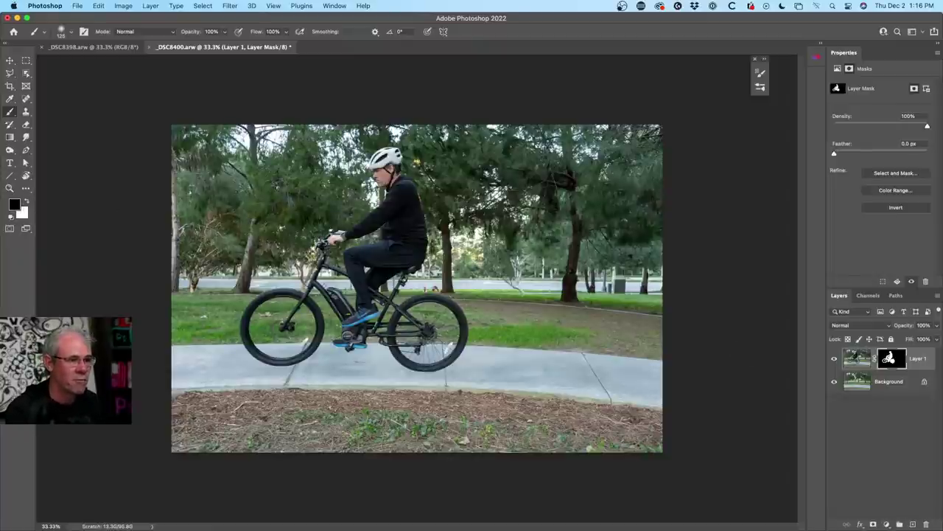
mouse_move(442, 366)
left_mouse_down()
mouse_move(459, 348)
mouse_move(433, 359)
mouse_move(410, 340)
left_mouse_up()
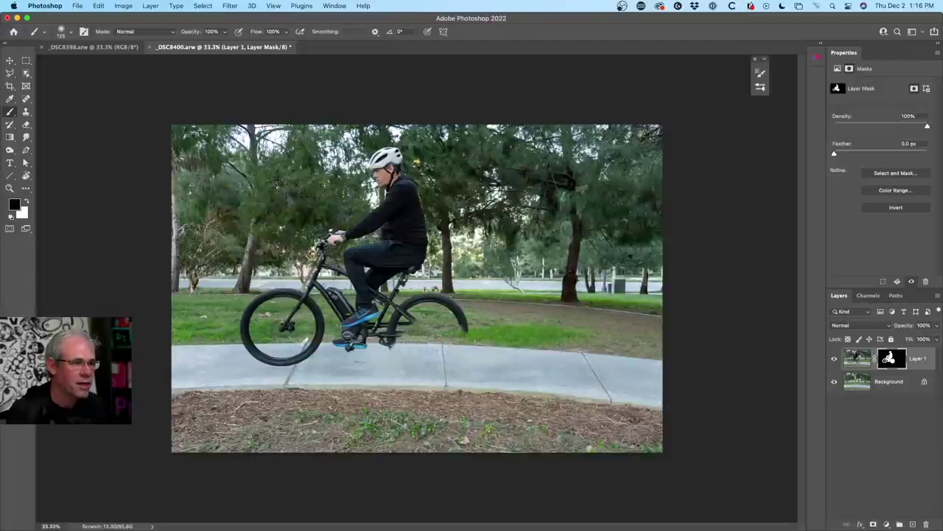
left_click_drag(437, 298, 468, 330)
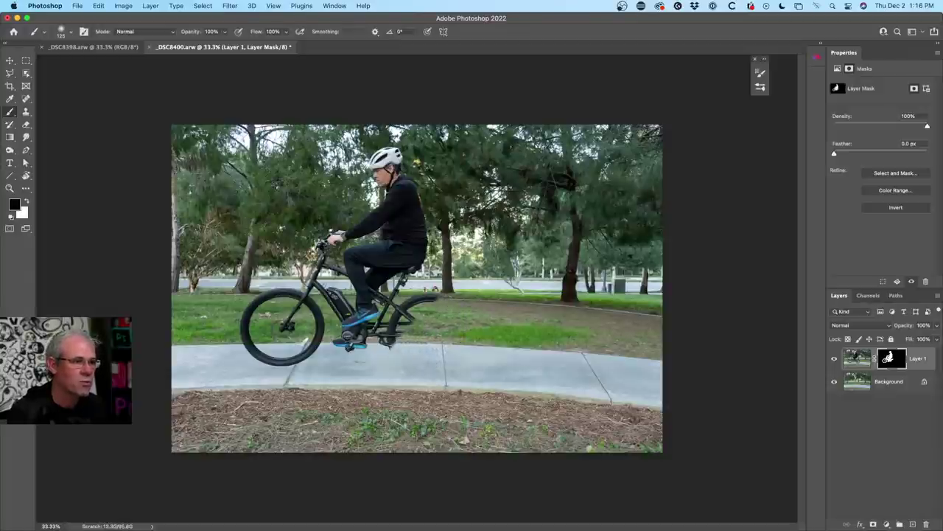
left_click_drag(441, 298, 418, 302)
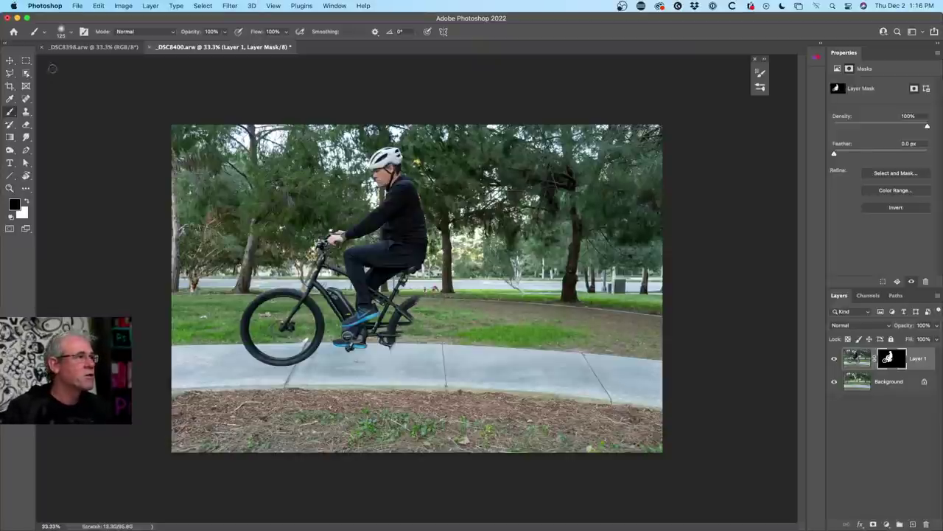
- Raise brush hardness to 80% and paint out the leftover rear-wheel fragment and the front wheel
left_click(69, 33)
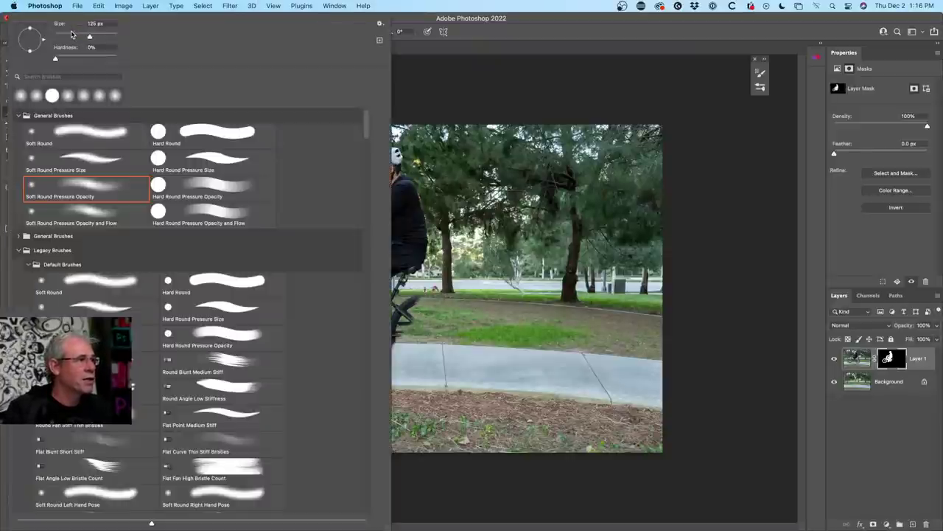
left_click_drag(59, 61, 109, 59)
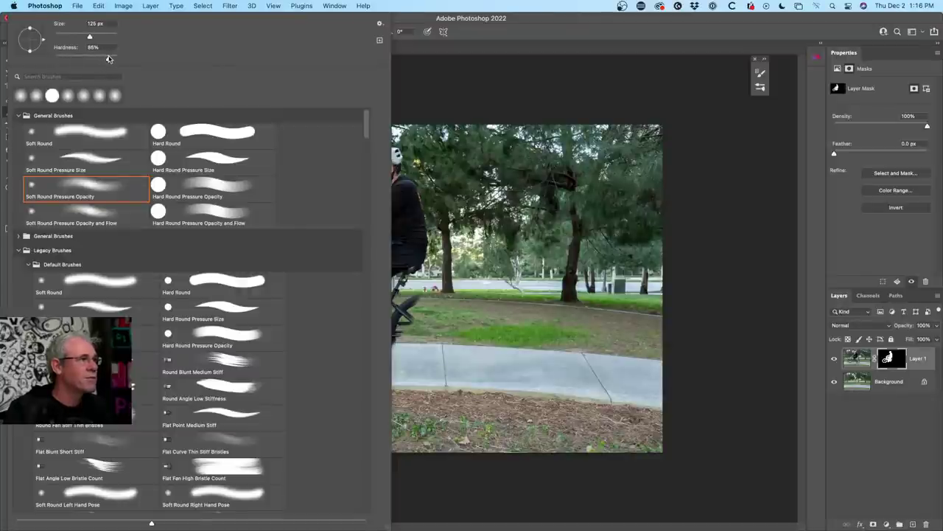
left_click(513, 56)
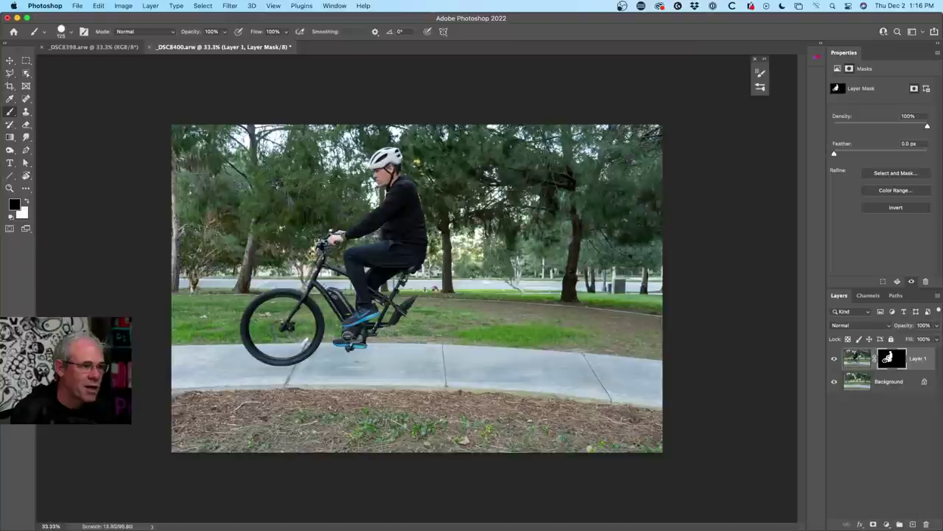
left_click_drag(398, 321, 407, 310)
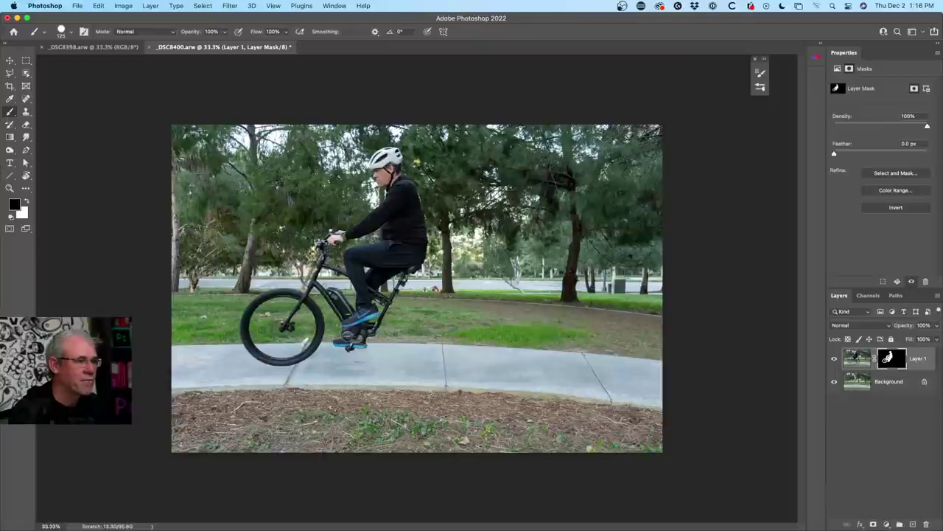
mouse_move(264, 296)
left_mouse_down()
mouse_move(243, 330)
mouse_move(268, 364)
mouse_move(301, 358)
mouse_move(319, 341)
mouse_move(320, 317)
mouse_move(314, 308)
mouse_move(289, 317)
mouse_move(270, 295)
mouse_move(314, 303)
left_mouse_up()
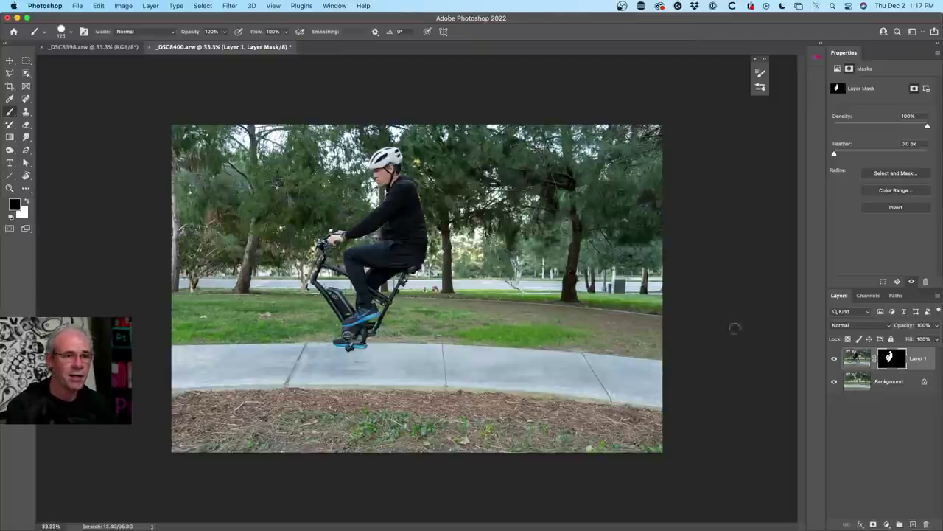
- Add an empty Layer 2 and set a black, fully soft 0% hardness brush
left_click(913, 524)
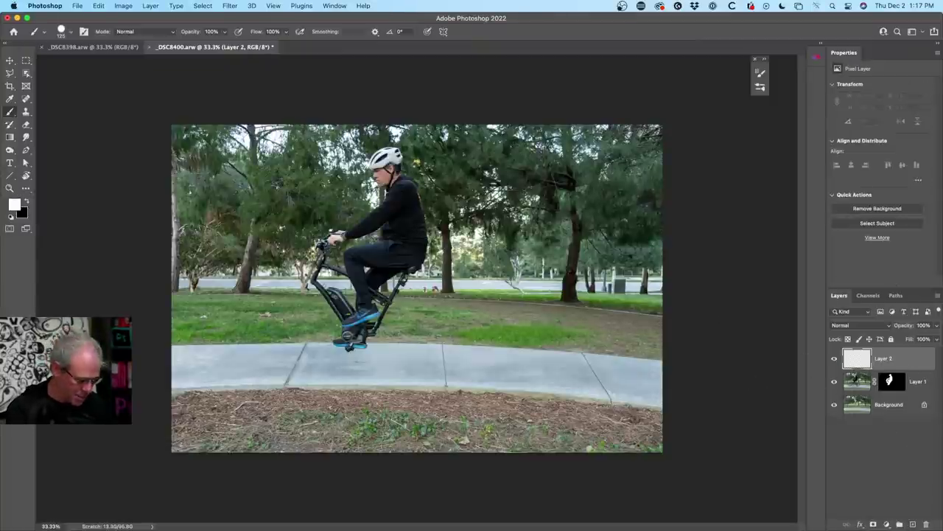
key("x")
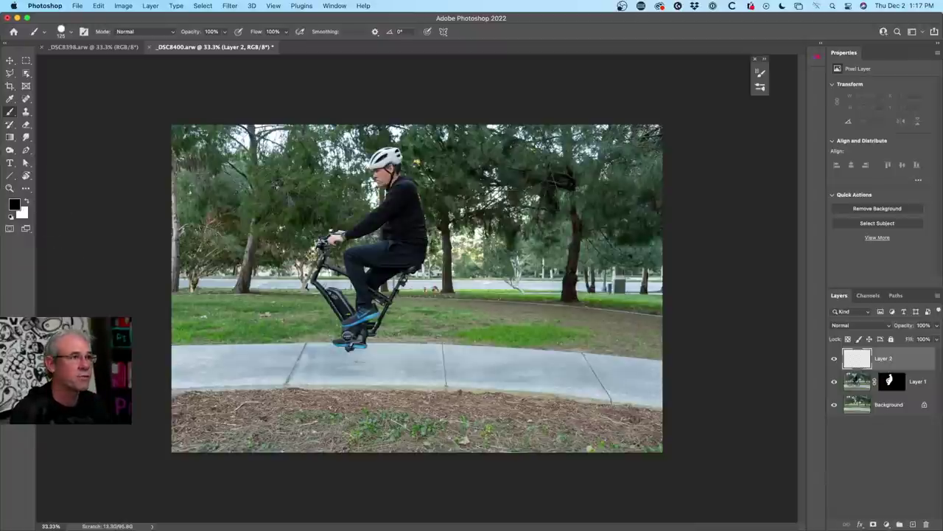
left_click(72, 31)
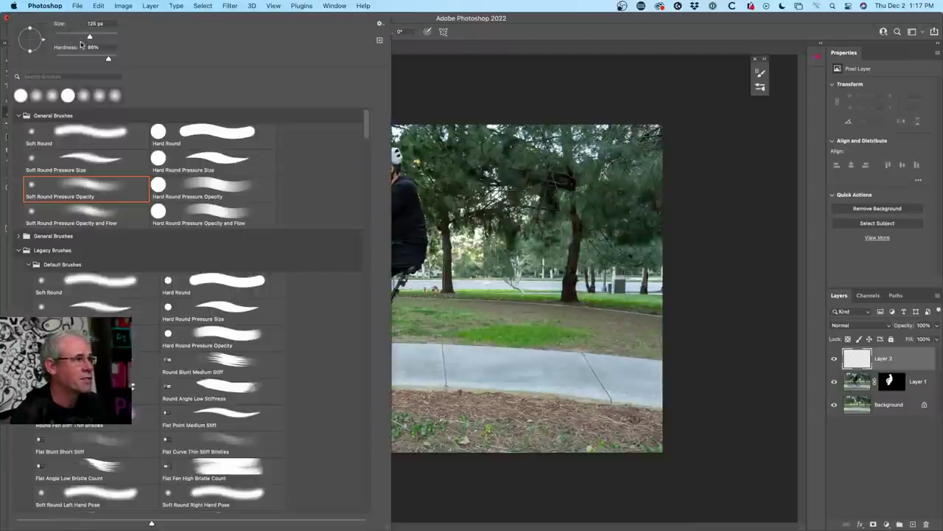
left_click_drag(76, 60, 41, 62)
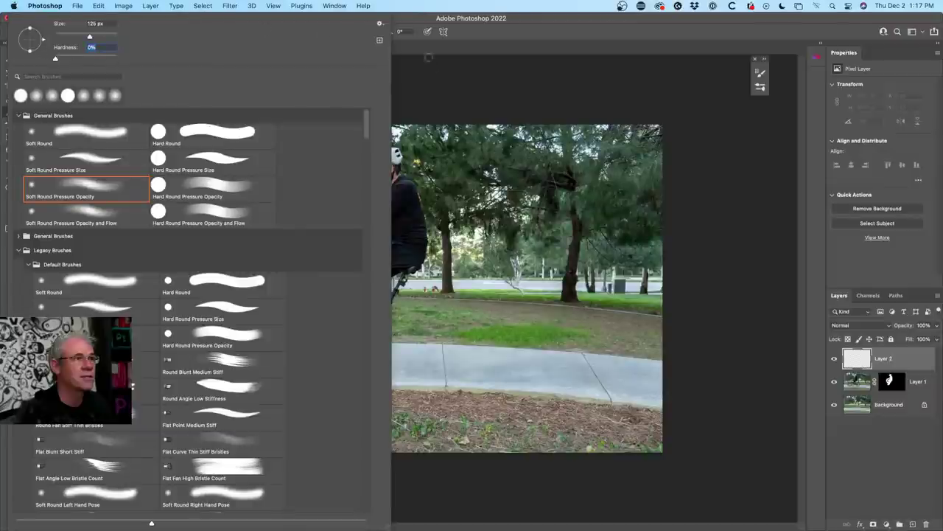
left_click(537, 20)
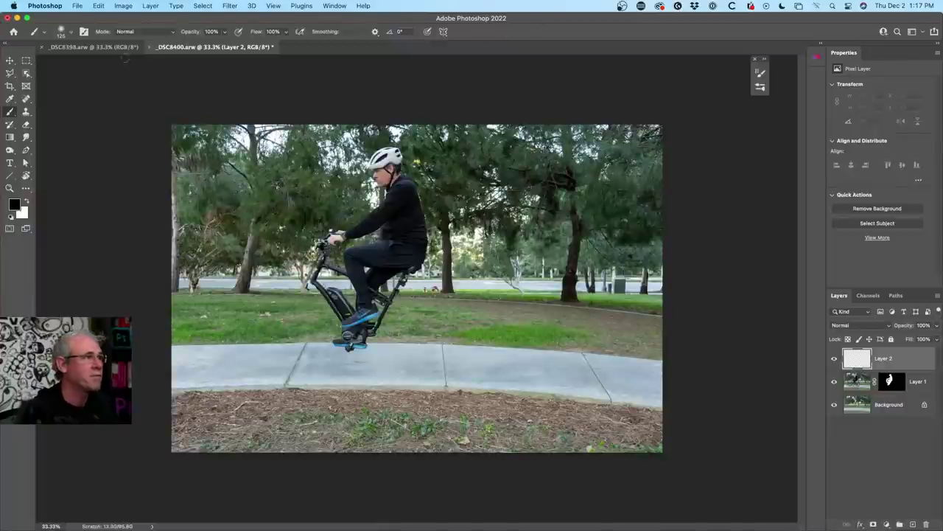
- Enable Transfer with Pen Pressure opacity control and set brush flow to 9%
left_click(83, 31)
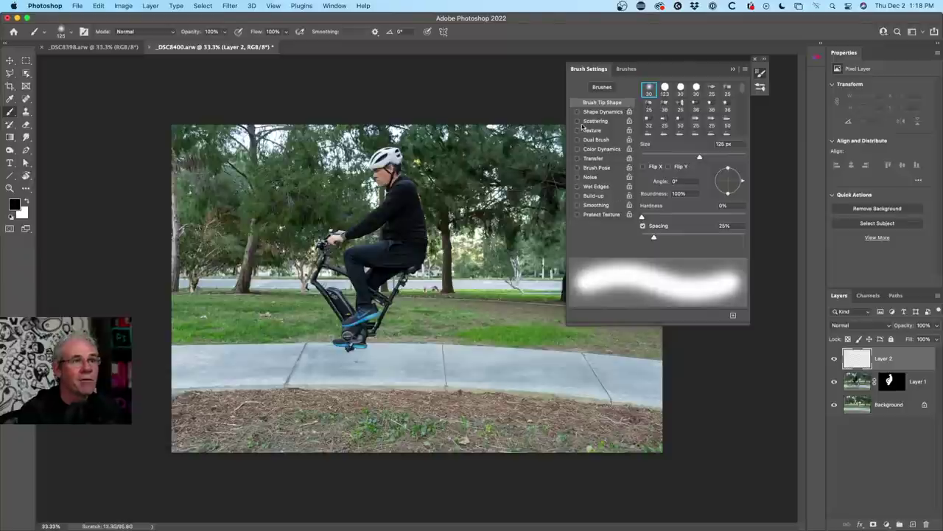
left_click(594, 158)
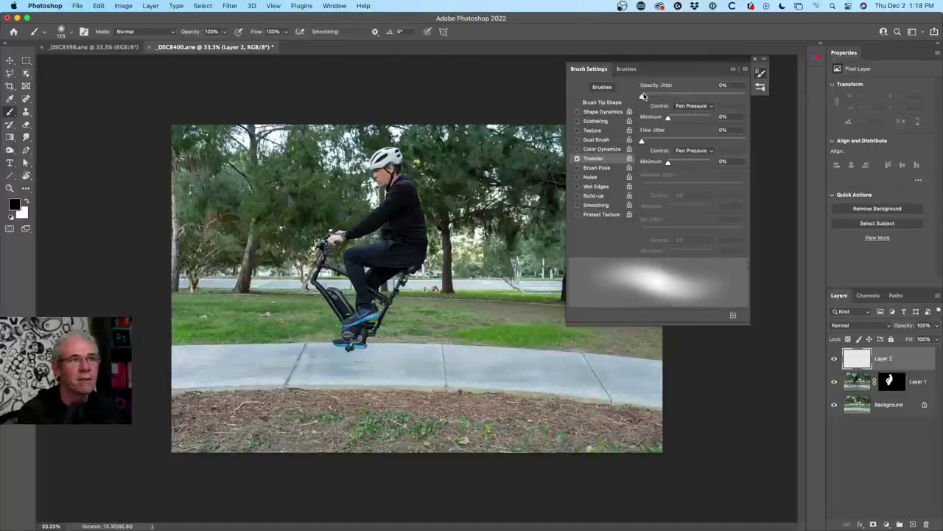
left_click(691, 106)
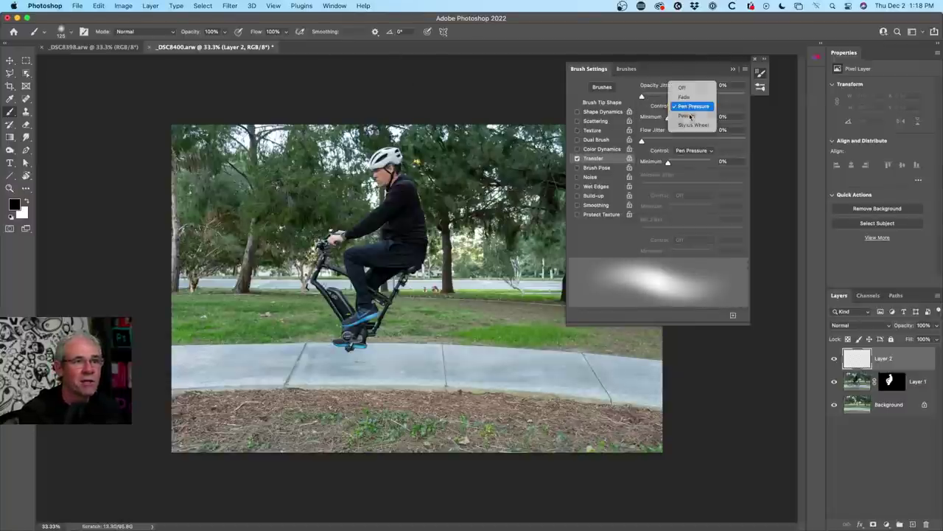
left_click(690, 106)
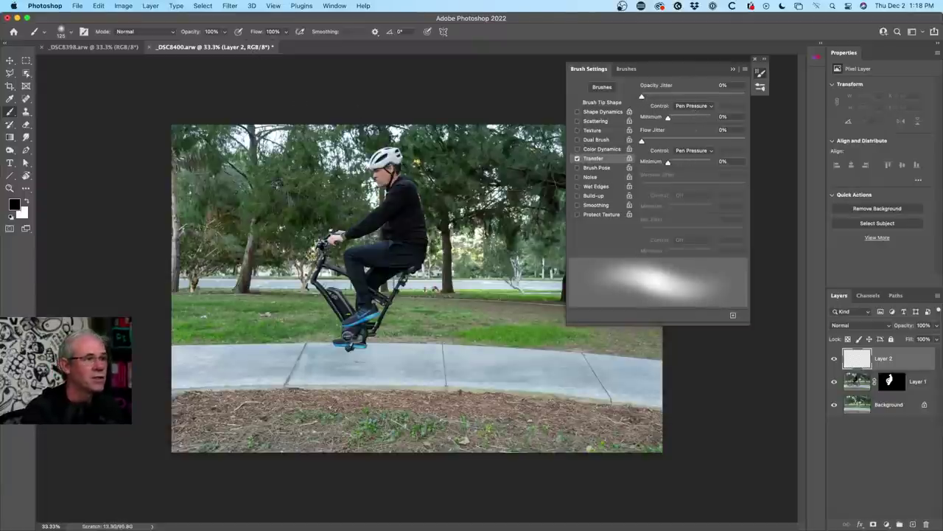
left_click_drag(253, 34, 214, 37)
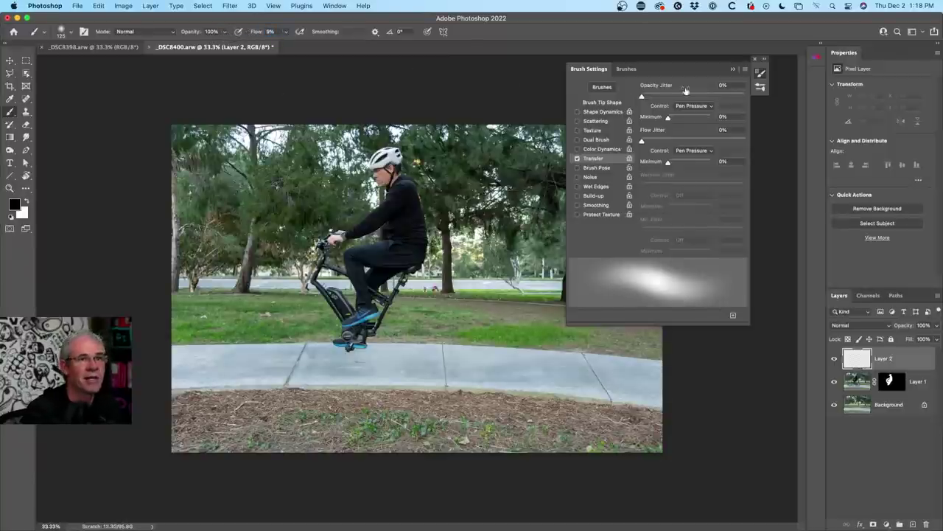
left_click(732, 68)
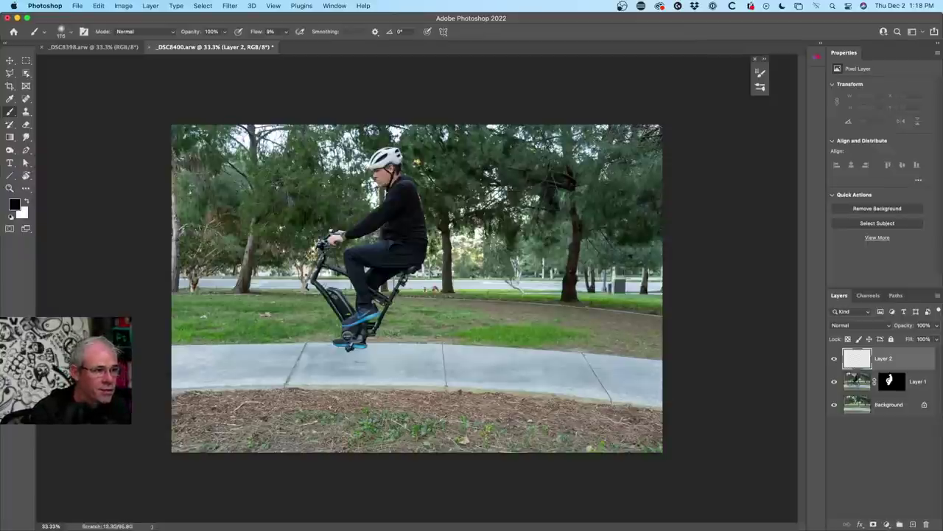
- Enlarge the brush to 200 and paint a soft black shadow beneath the bike's wheels
key("bracketright")
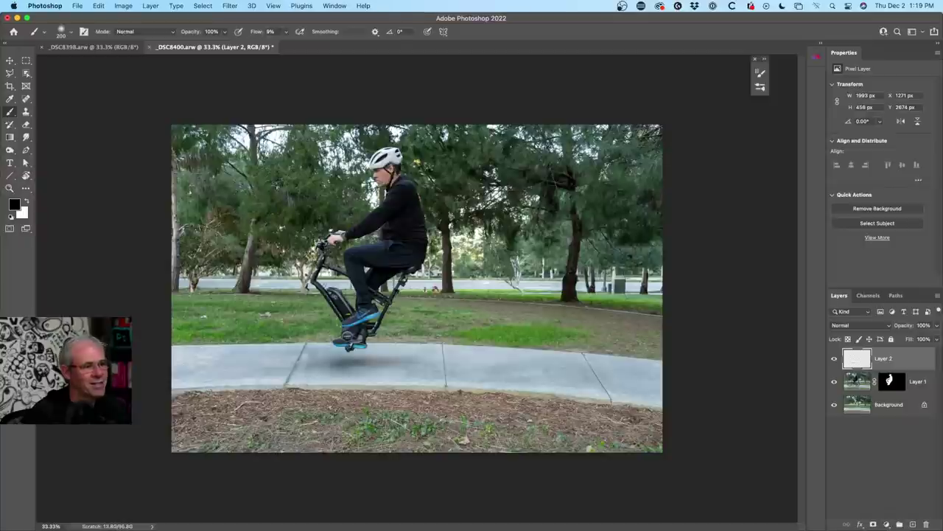
key("shift+Up")
key("shift+Up")
key("shift+Up")
key("shift+Up")
key("shift+Up")
key("shift+Up")
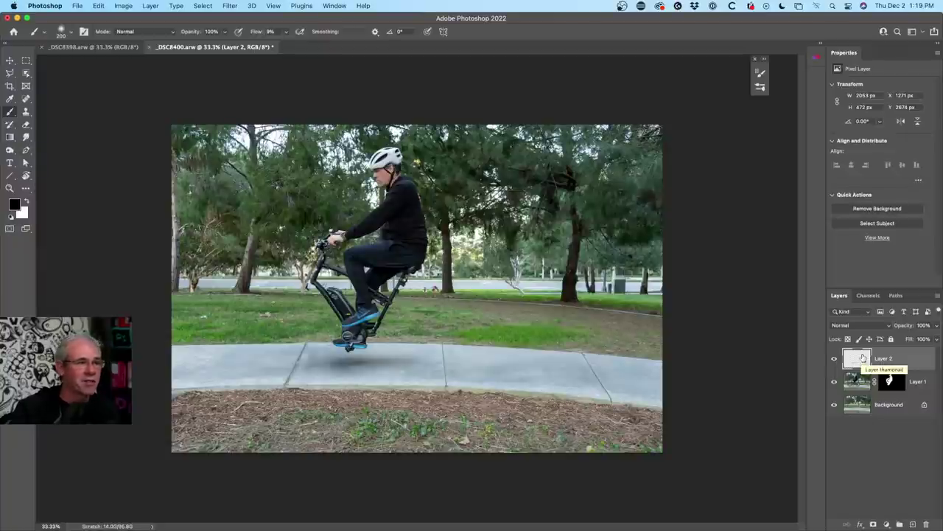
- Unlock the Background layer, select all three layers and convert them to one smart object
left_click(924, 405)
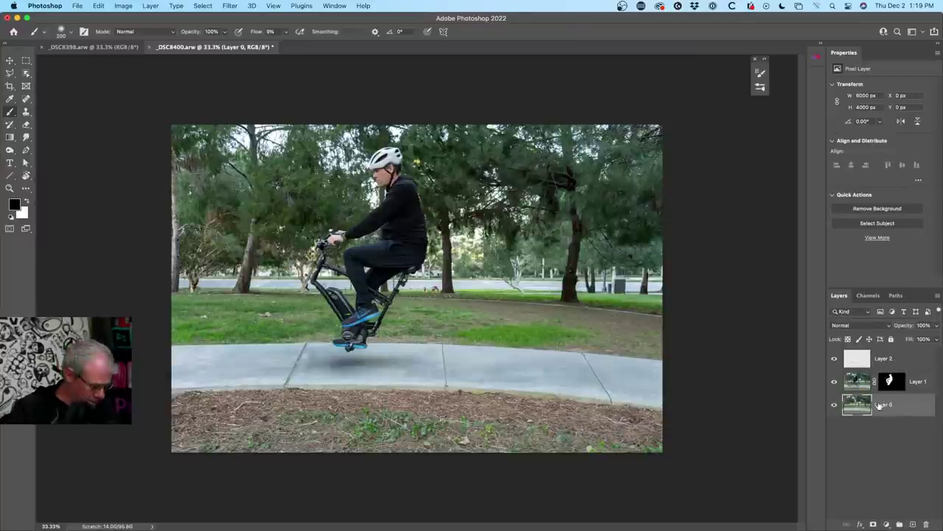
key("alt+period")
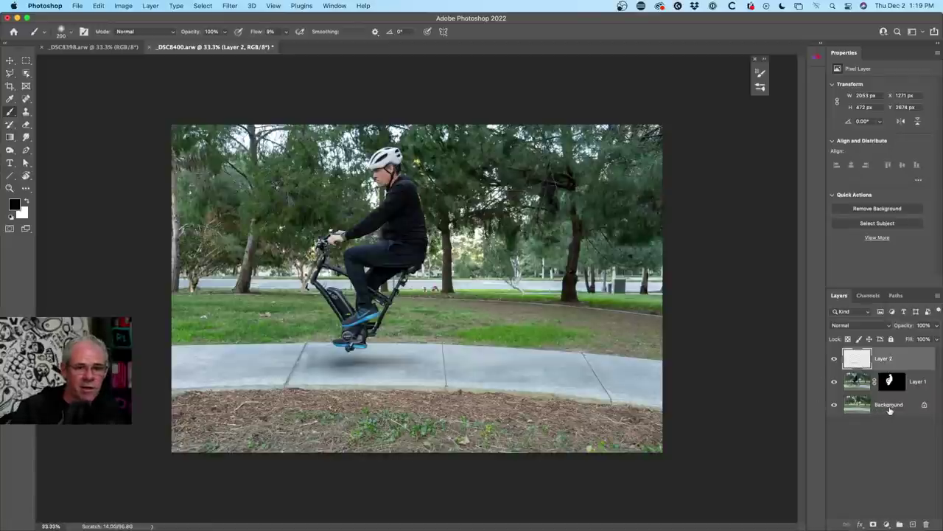
left_click(924, 405)
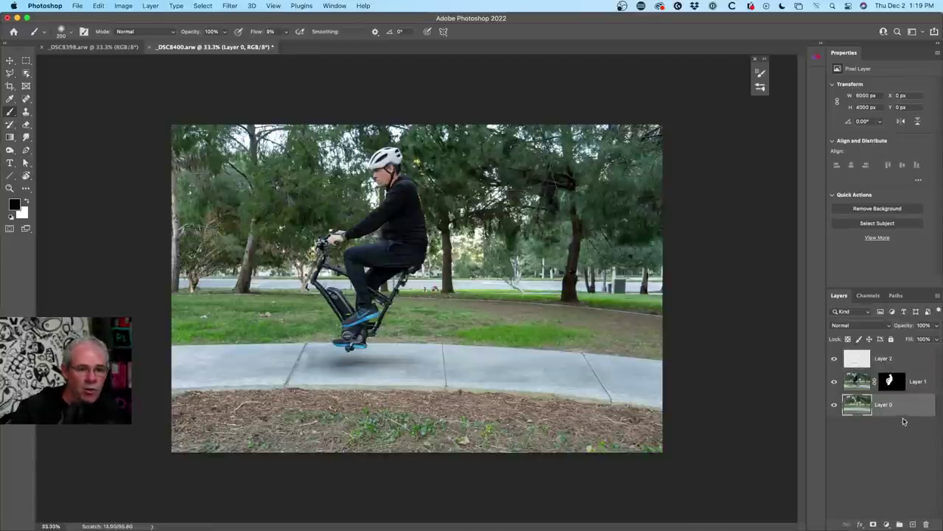
left_click(903, 359, "shift")
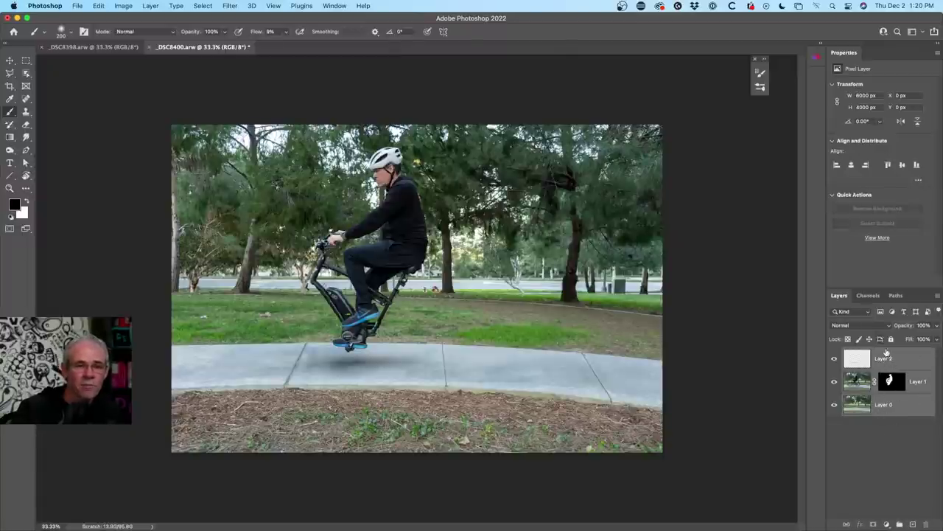
right_click(896, 360)
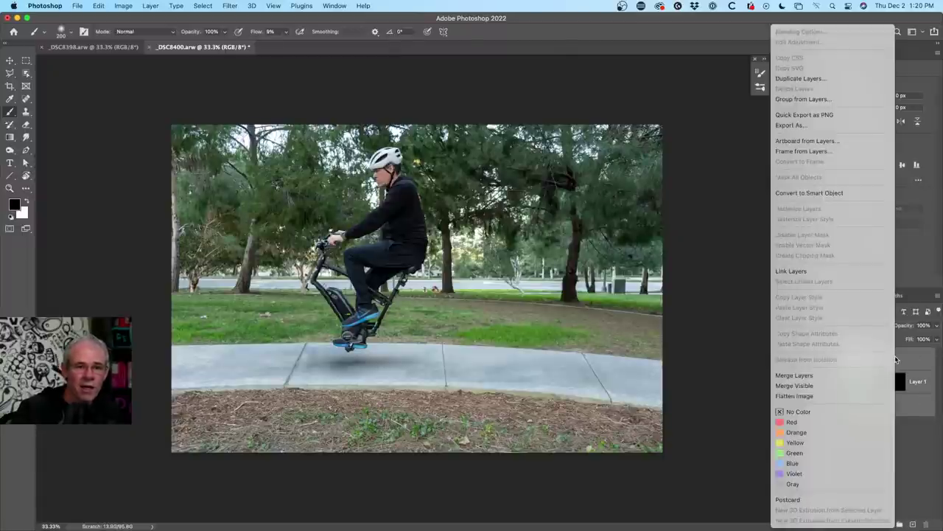
left_click(804, 192)
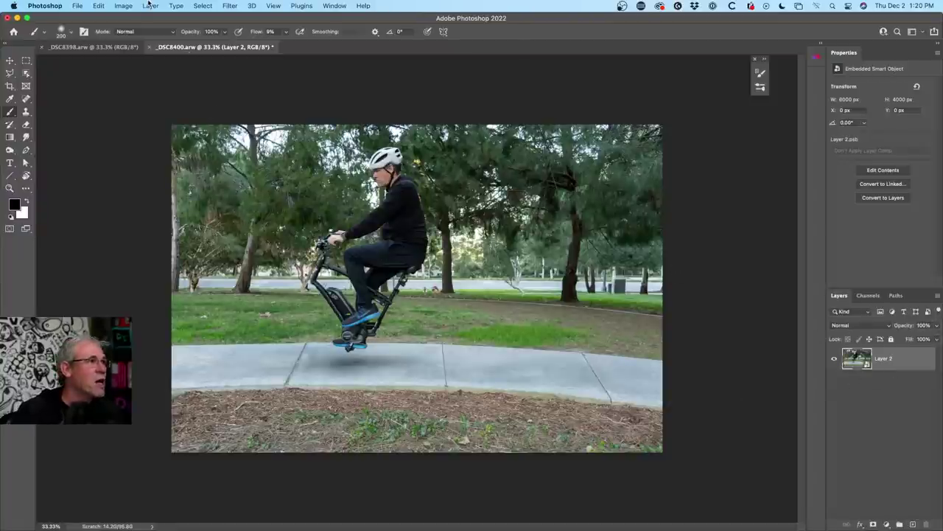
- Run Filter > Boris FX > Optics on the composite smart object
left_click(230, 5)
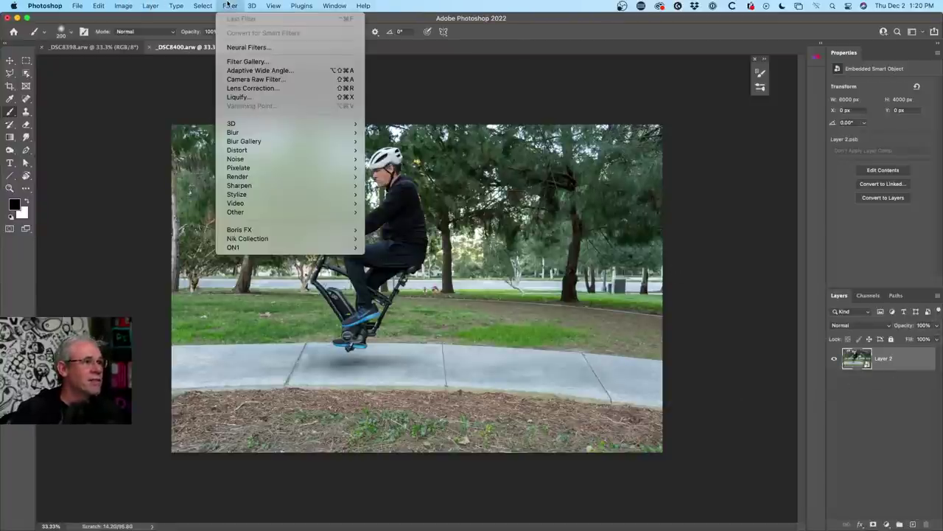
mouse_move(262, 234)
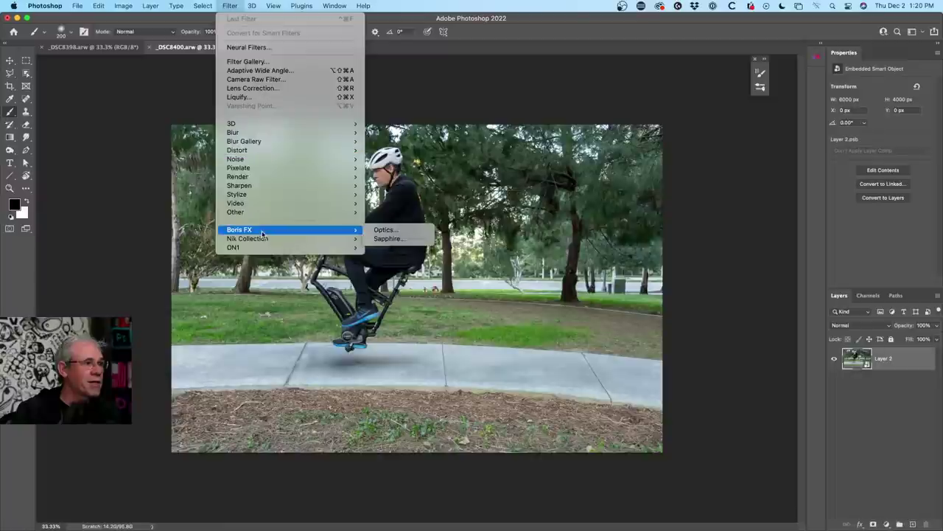
left_click(399, 233)
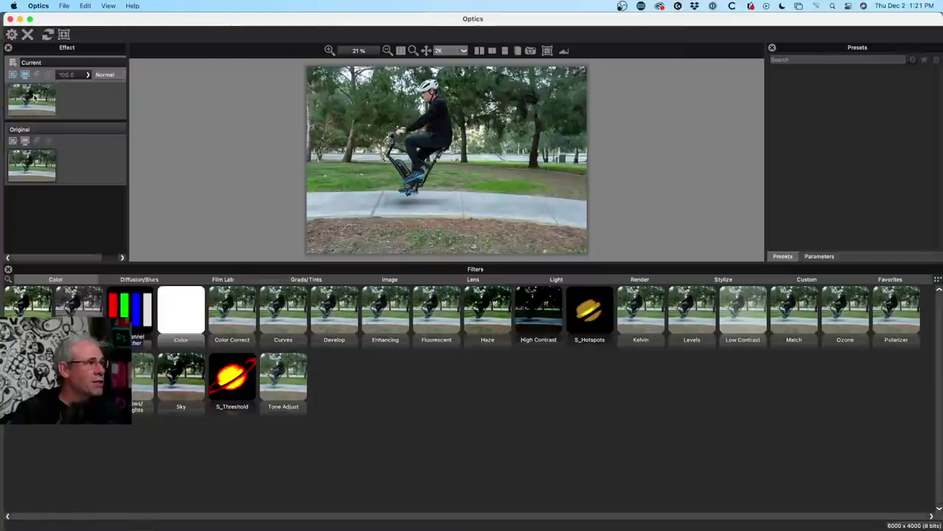
- Add an effect layer, apply S_MuzzleFlash from the Render filters, and enlarge the preview
left_click(12, 63)
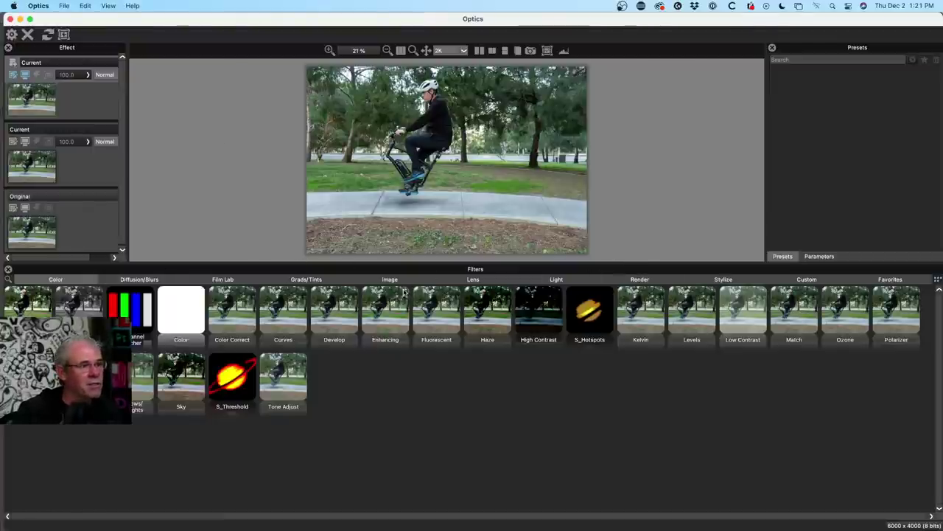
left_click(221, 280)
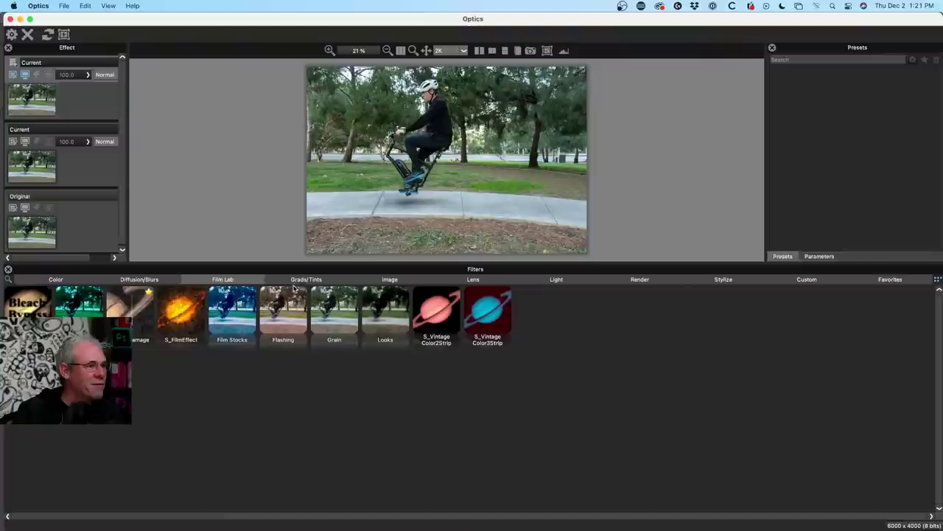
left_click(558, 280)
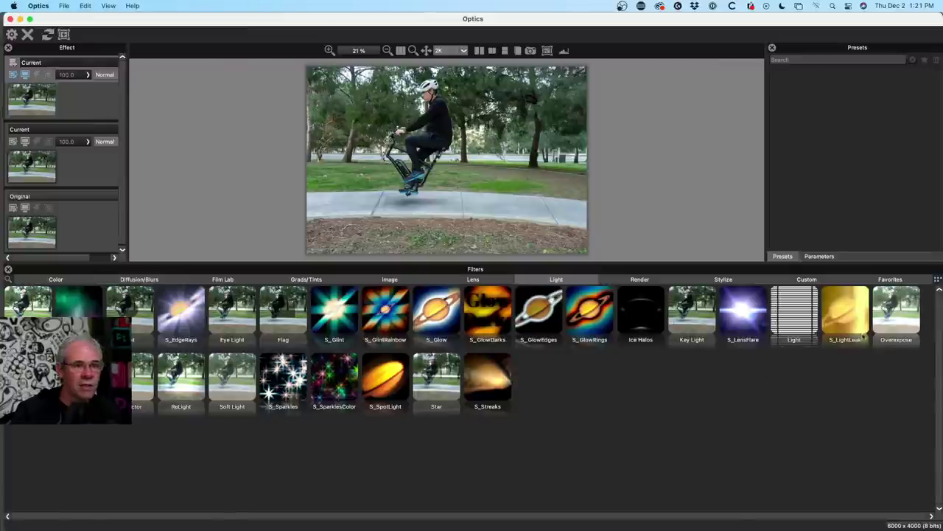
left_click(644, 280)
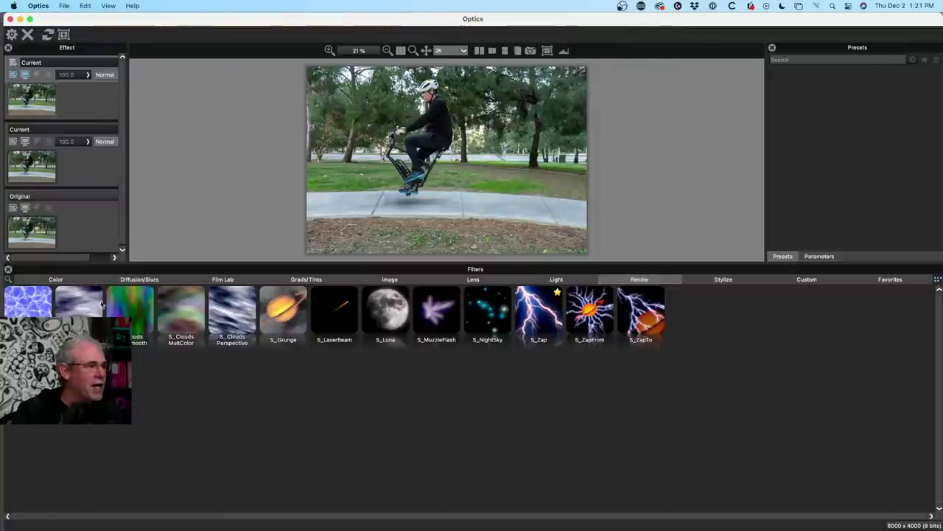
left_click(444, 314)
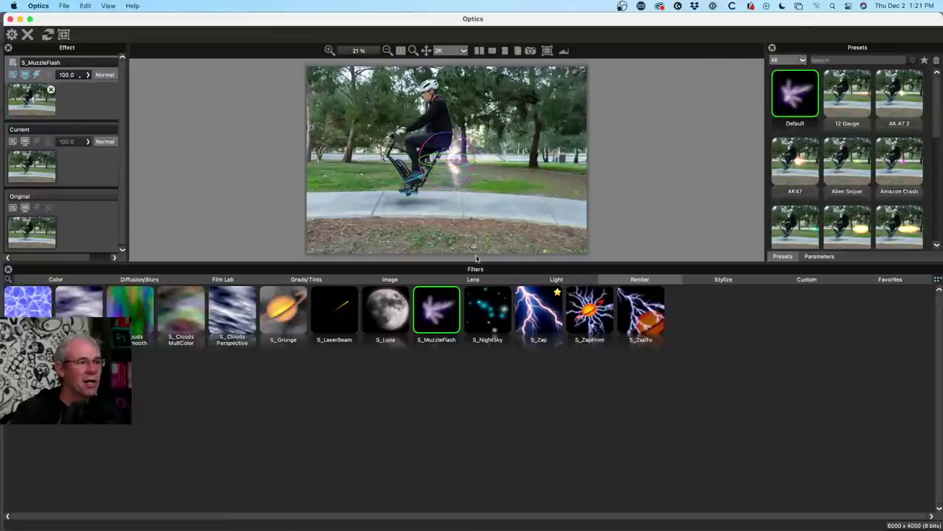
left_click_drag(479, 263, 476, 380)
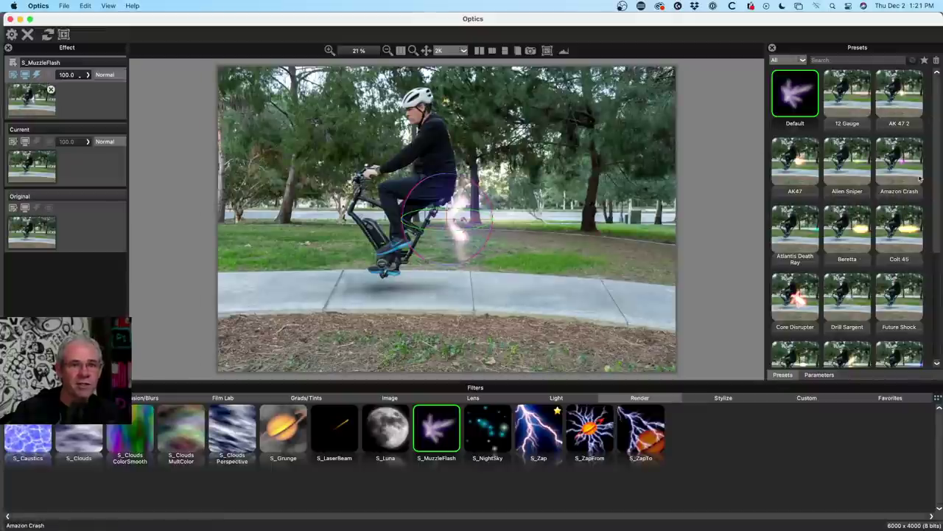
- Apply the Colt 45 preset and move the flash left, behind the bike
scroll(934, 190, "down", 2)
left_click_drag(935, 190, 938, 231)
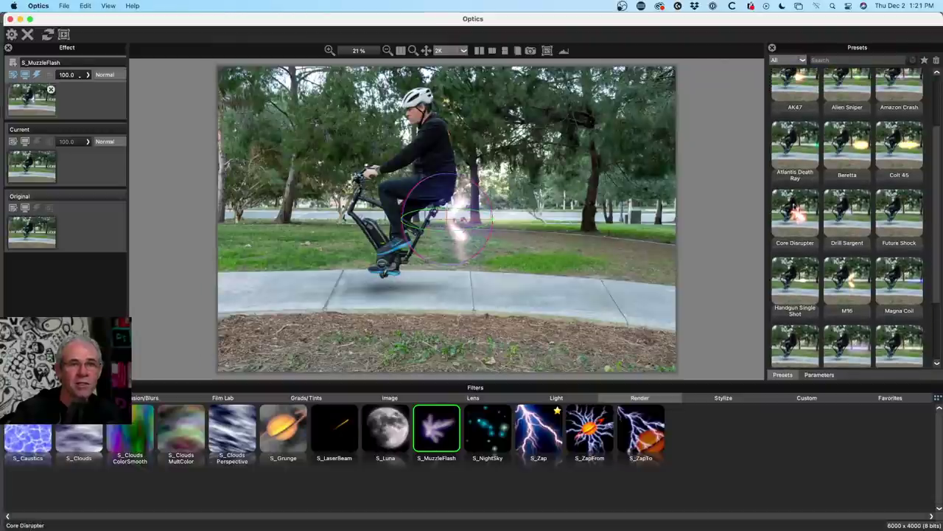
left_click(901, 148)
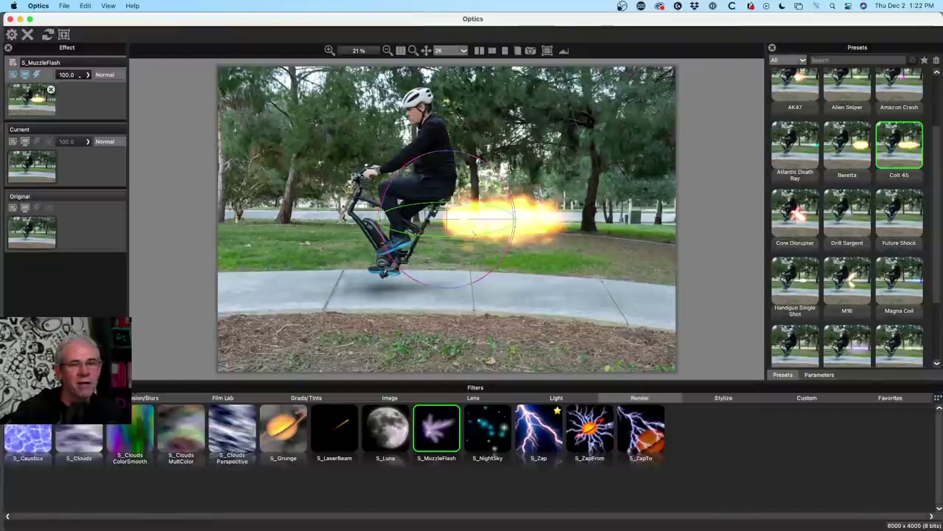
scroll(942, 205, "up", 3)
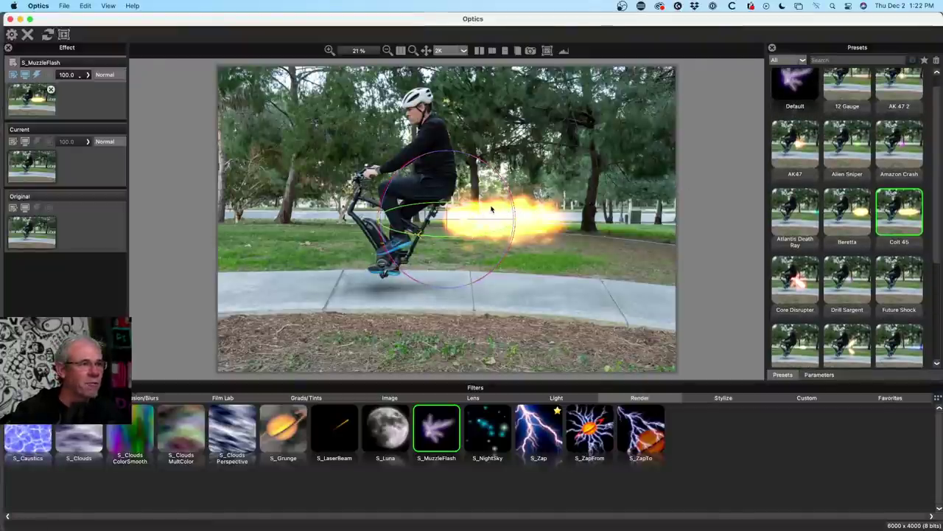
left_click_drag(493, 219, 510, 227)
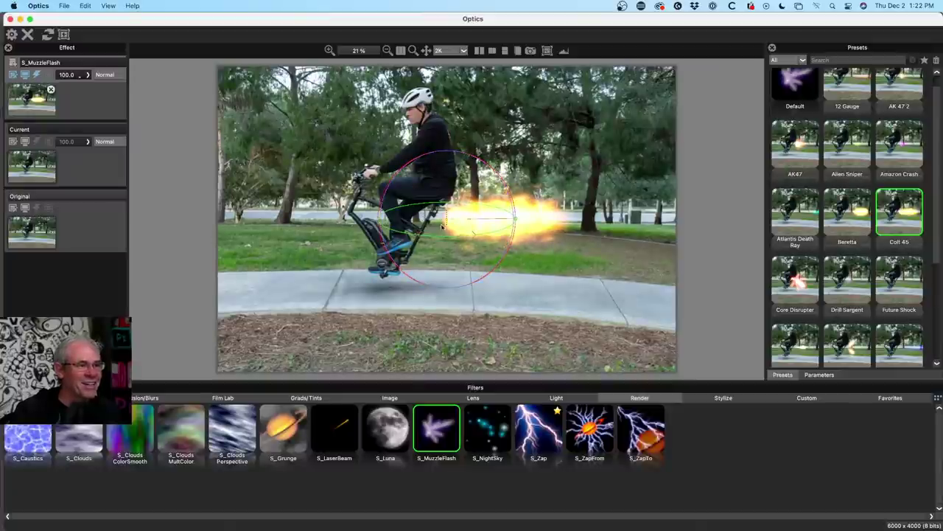
left_click_drag(437, 237, 425, 238)
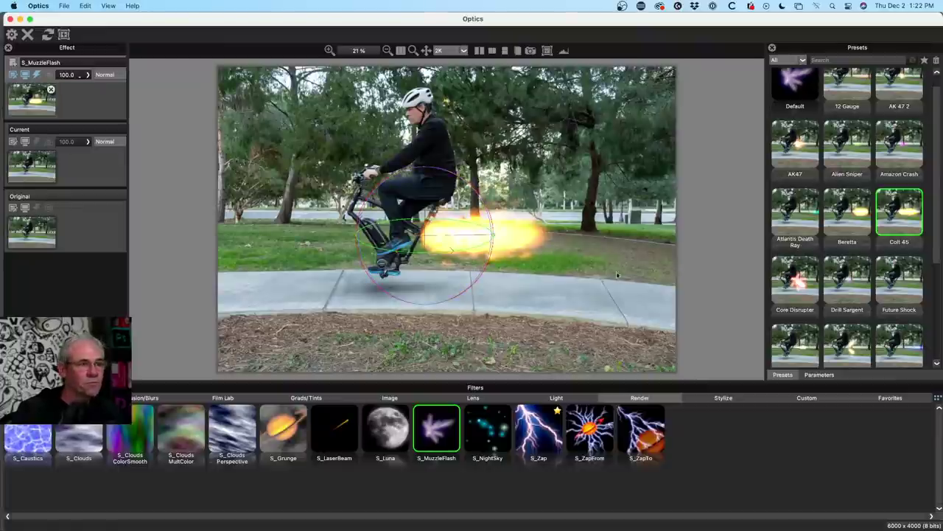
- Compare the M16, Beretta and Colt 45 presets, then settle on AK47
left_click(847, 346)
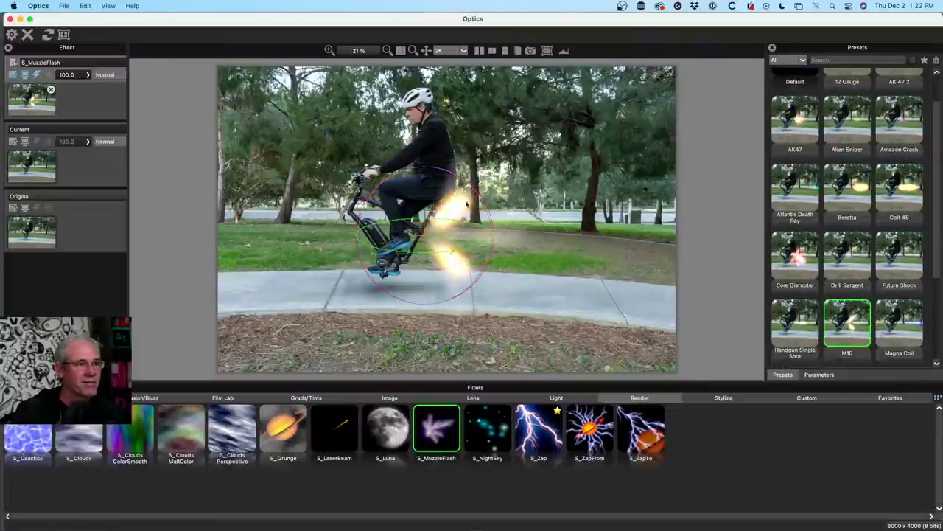
left_click(794, 118)
left_click(849, 188)
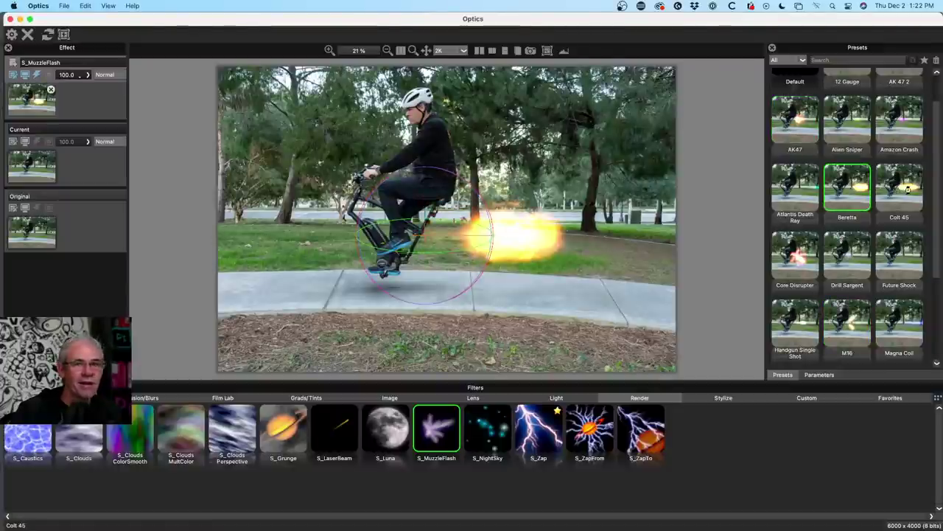
left_click(898, 189)
left_click(795, 118)
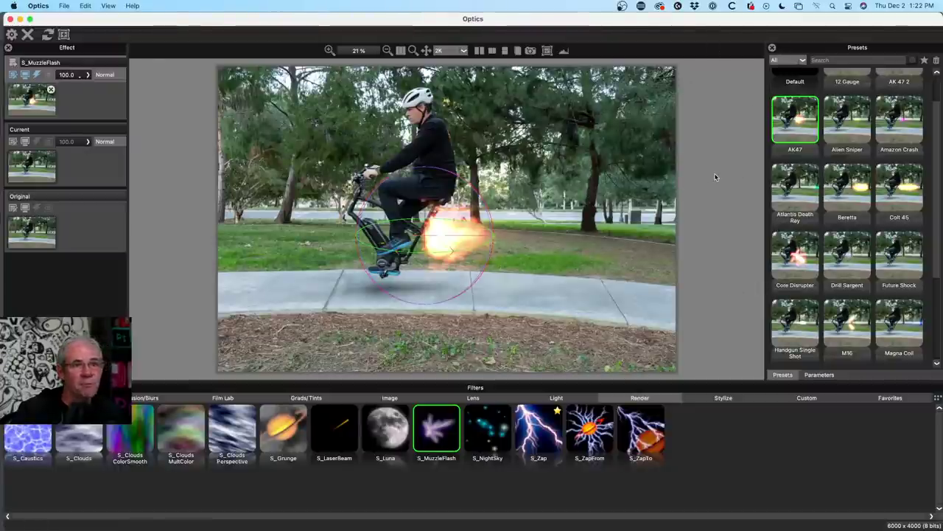
- Show the flash parameters and try the Beretta and Colt45 gun styles
left_click(815, 375)
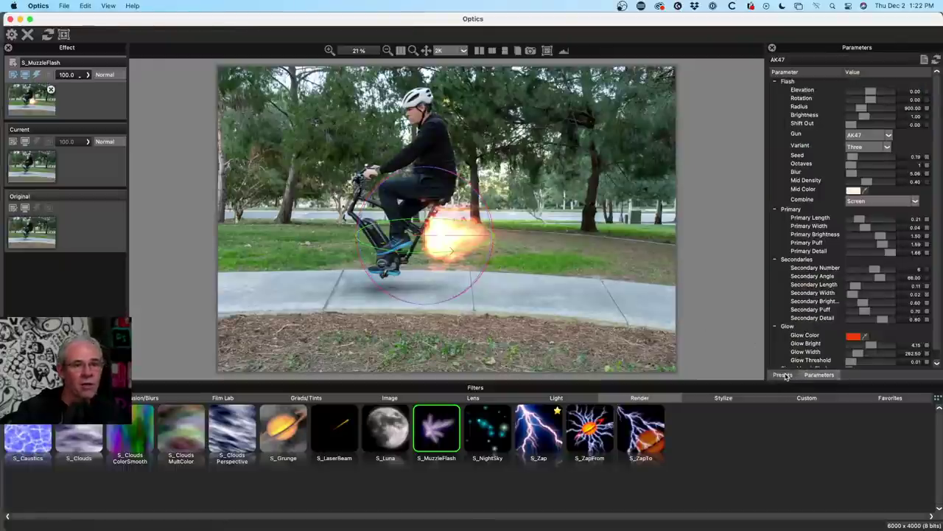
left_click_drag(795, 381, 798, 438)
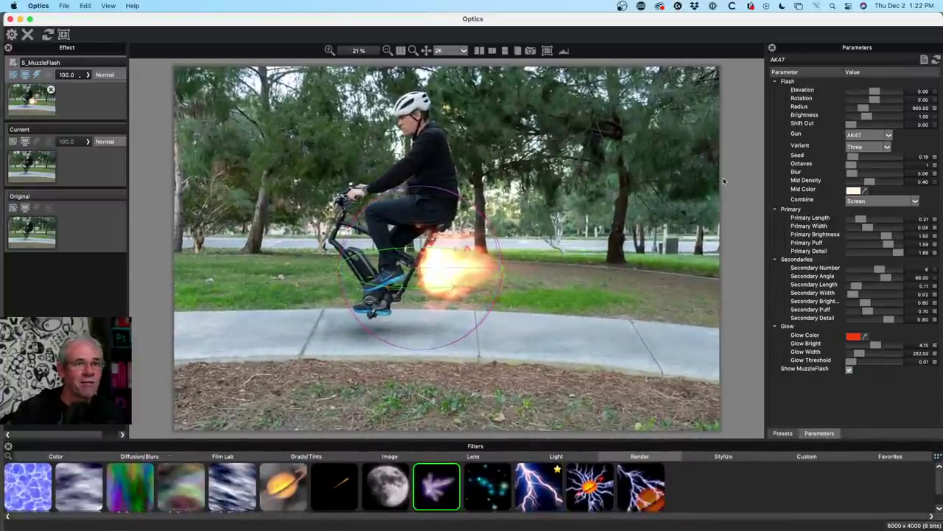
left_click(877, 136)
left_click(878, 150)
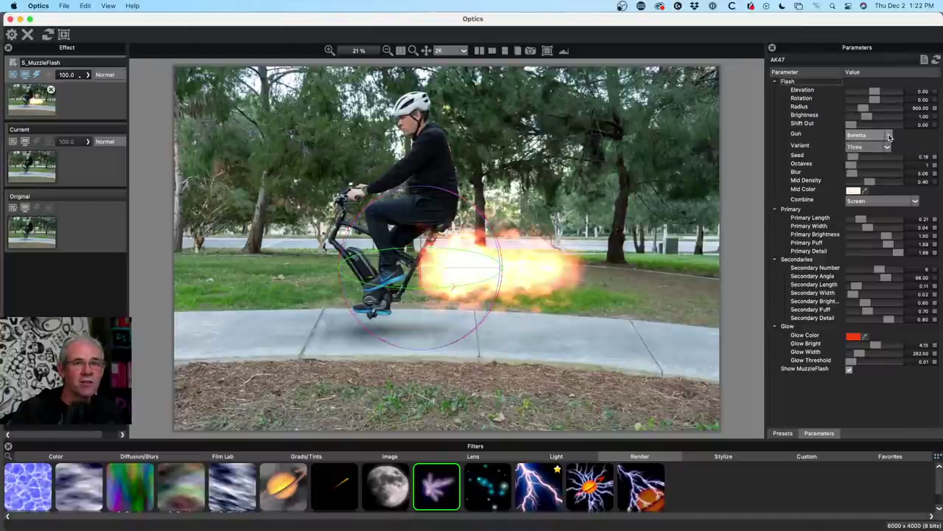
left_click(890, 137)
left_click(870, 158)
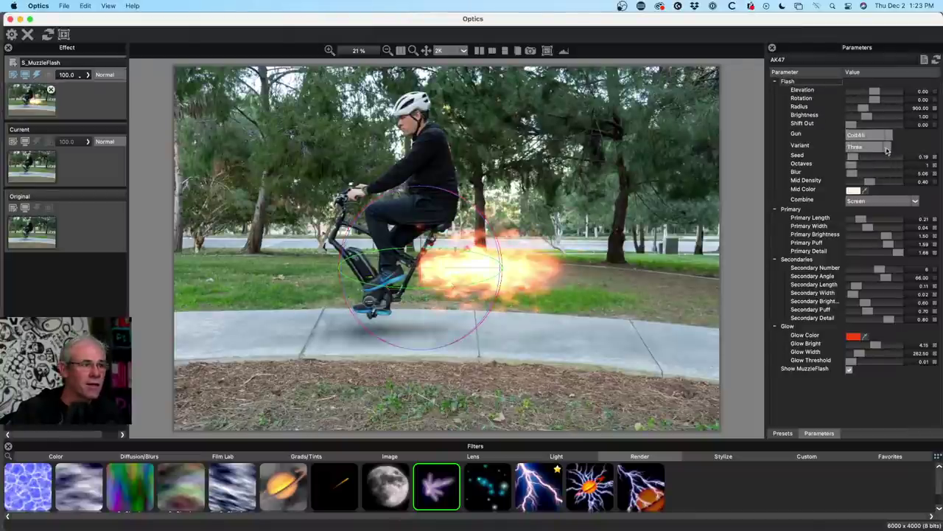
- Compare the M16 and 12Gauge flash types, then set Gun back to Colt45
left_click(891, 136)
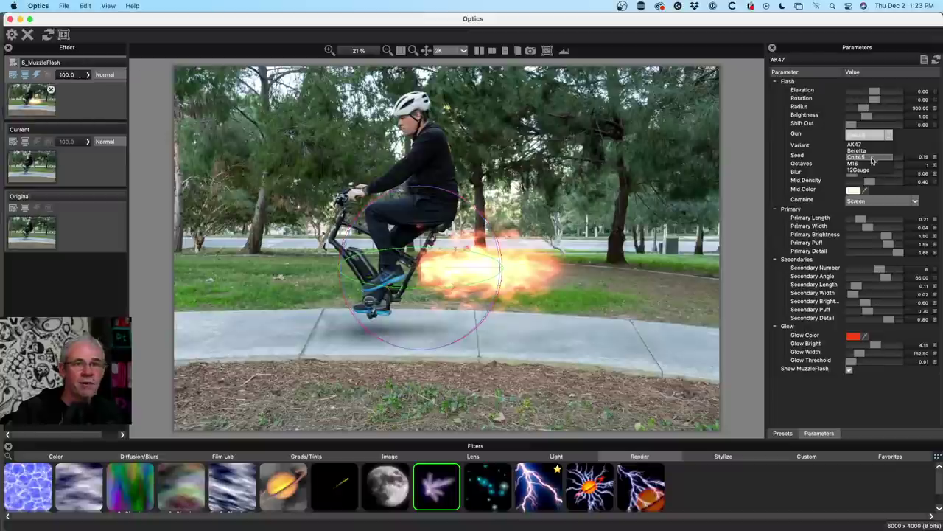
left_click(873, 163)
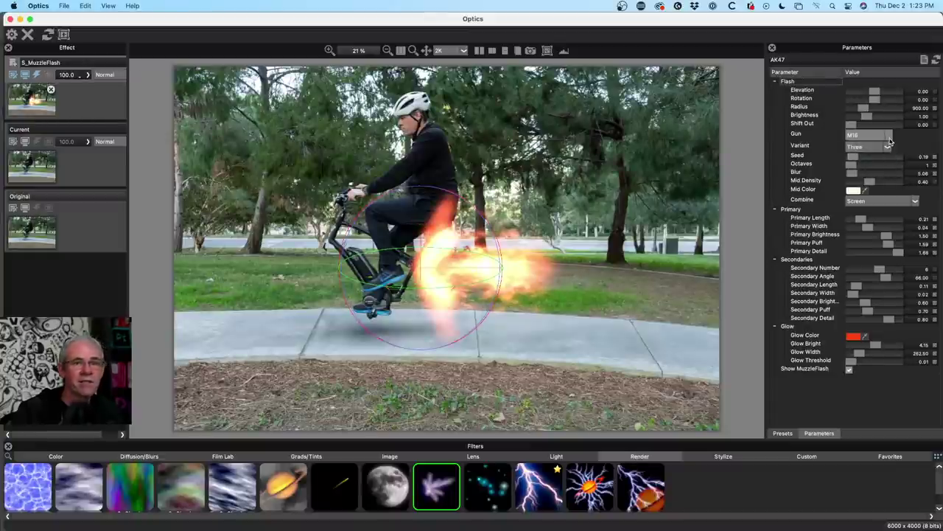
left_click(888, 139)
left_click(868, 170)
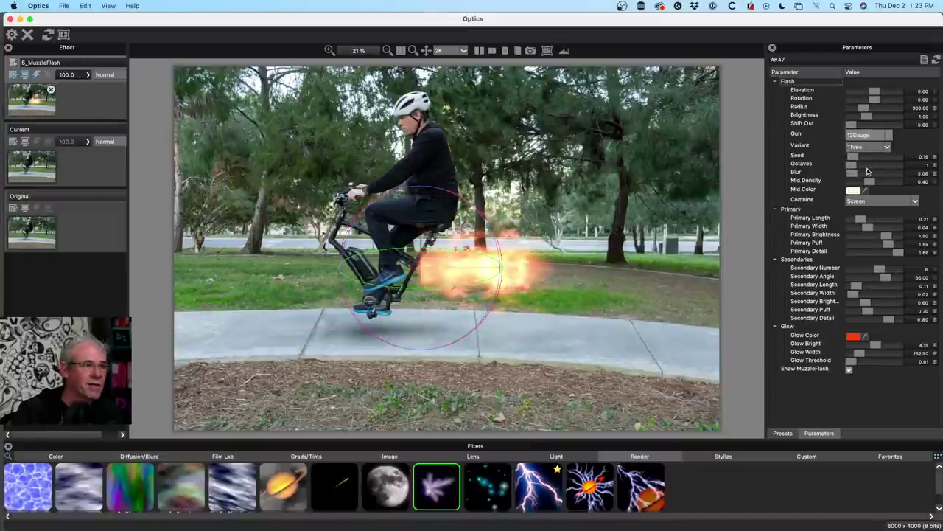
left_click(888, 136)
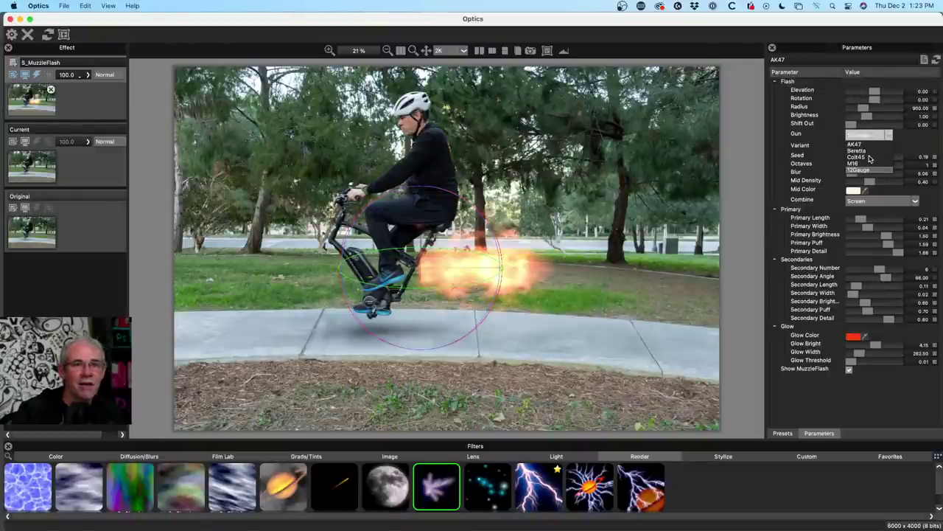
left_click(869, 157)
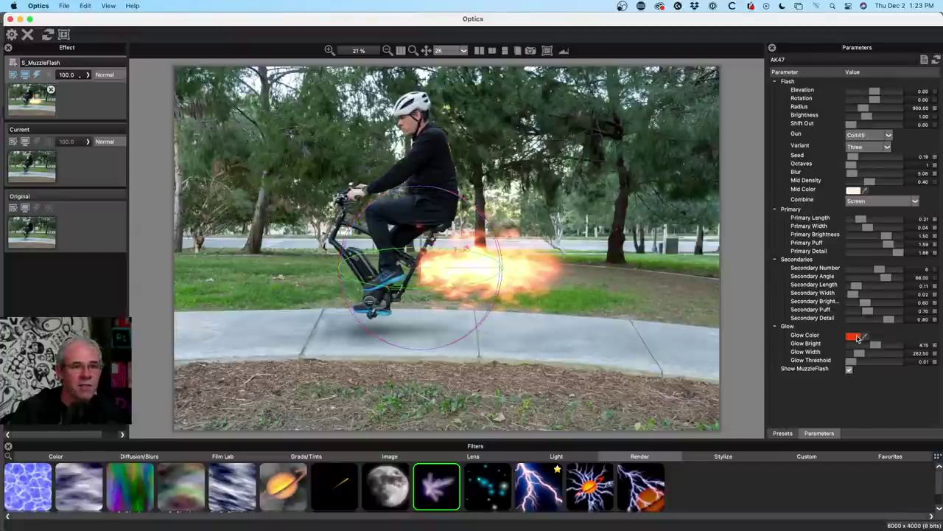
- Set the flash's Glow Color to a light cyan-blue and adjust its brightness
left_click(858, 339)
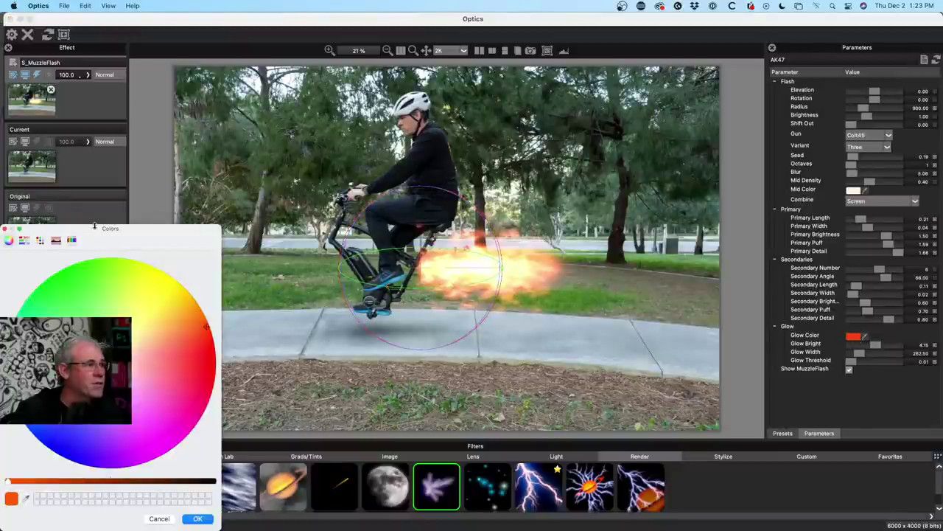
left_click_drag(94, 226, 700, 85)
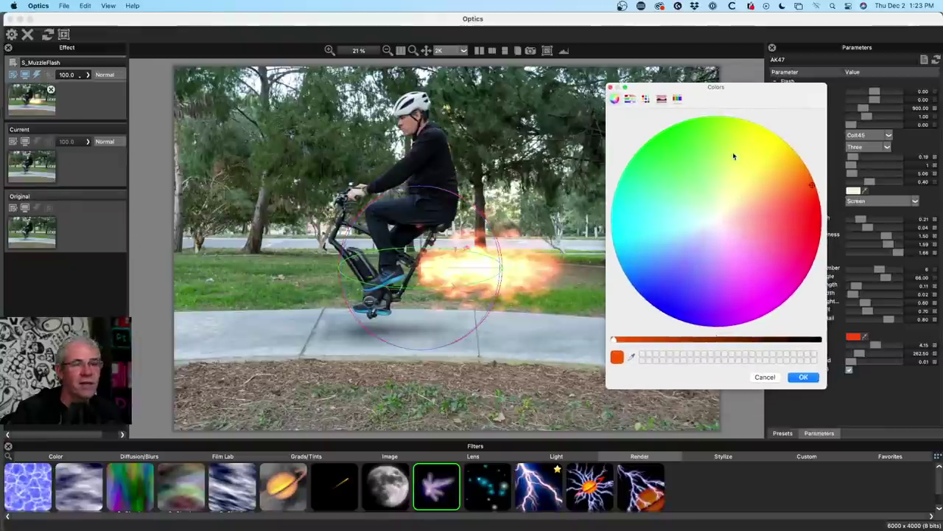
left_click(682, 246)
left_click(670, 232)
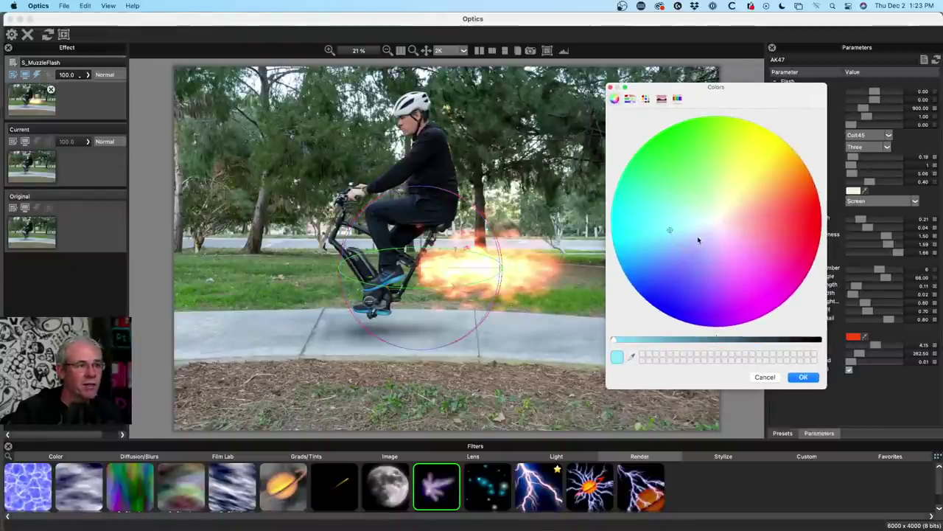
left_click(804, 377)
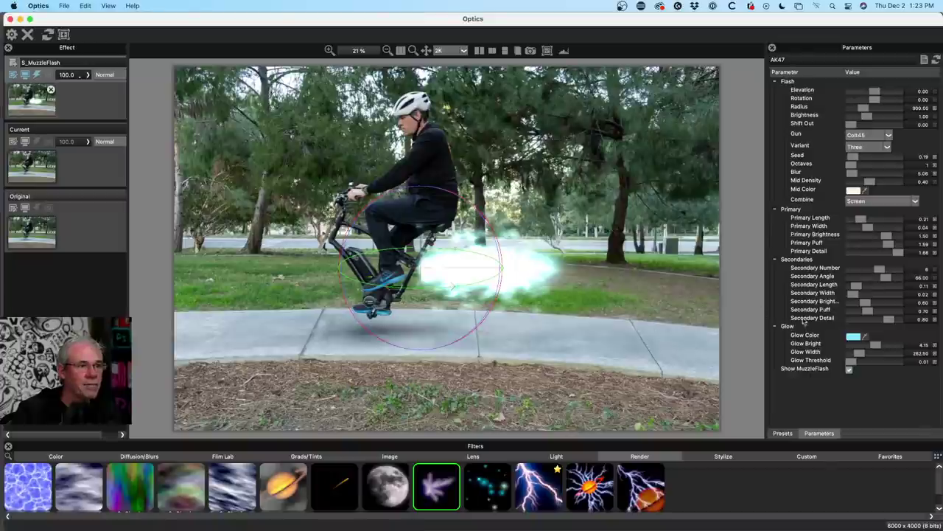
left_click(855, 336)
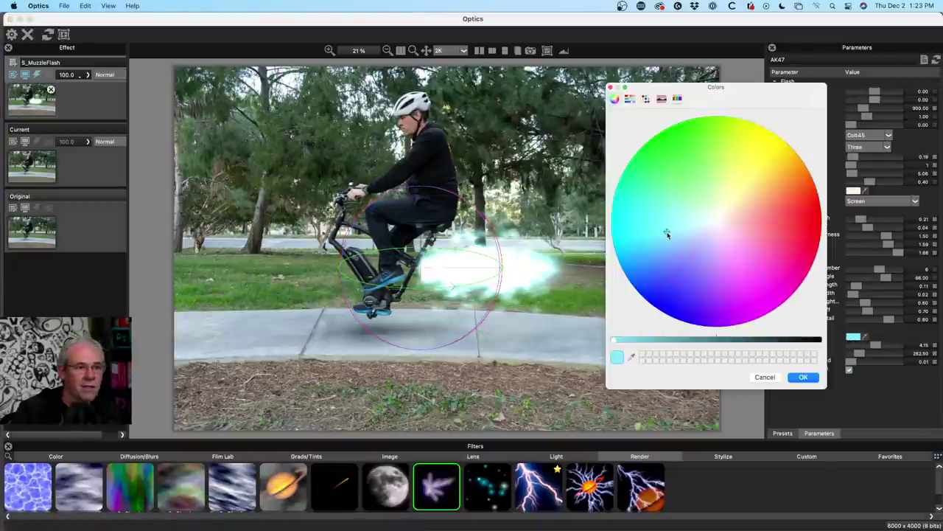
mouse_move(647, 345)
left_mouse_down()
mouse_move(678, 340)
mouse_move(649, 340)
left_mouse_up()
left_click(804, 378)
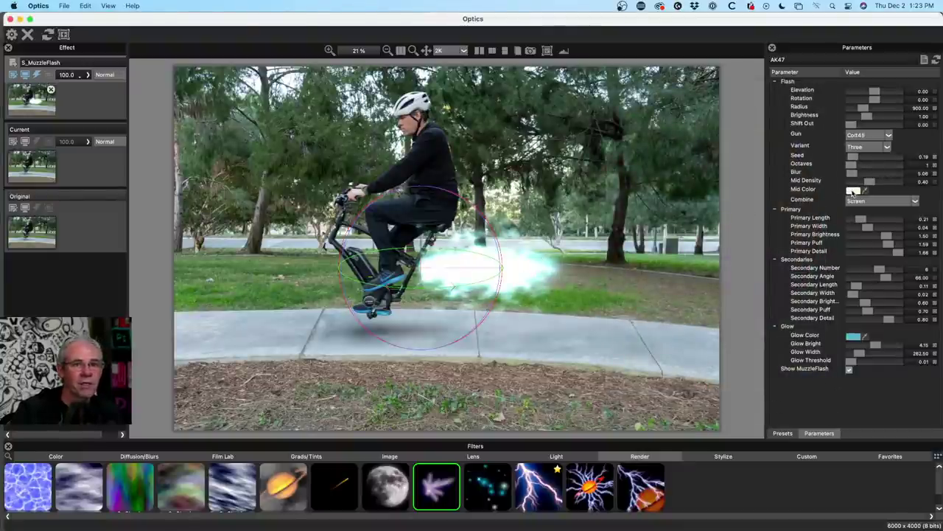
- Set the flash's Mid Color to pale cyan
left_click(854, 191)
left_click(691, 218)
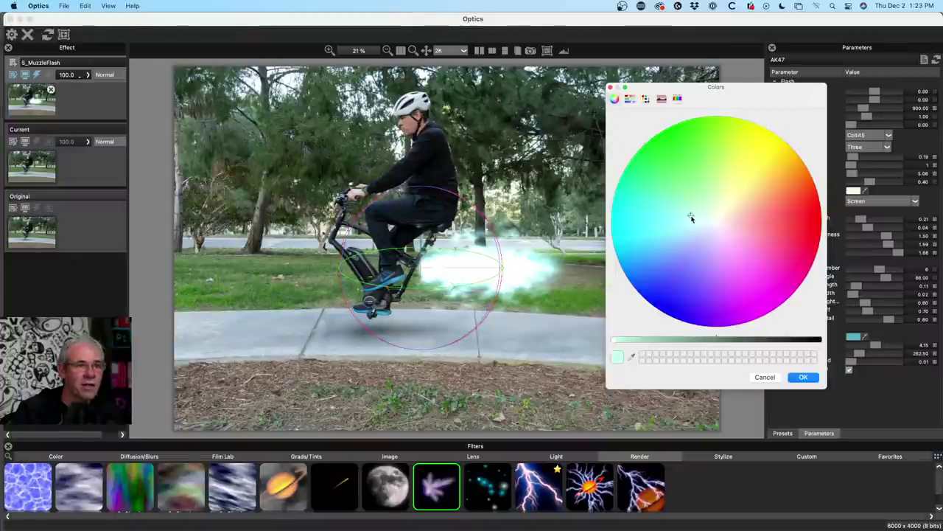
left_click(803, 377)
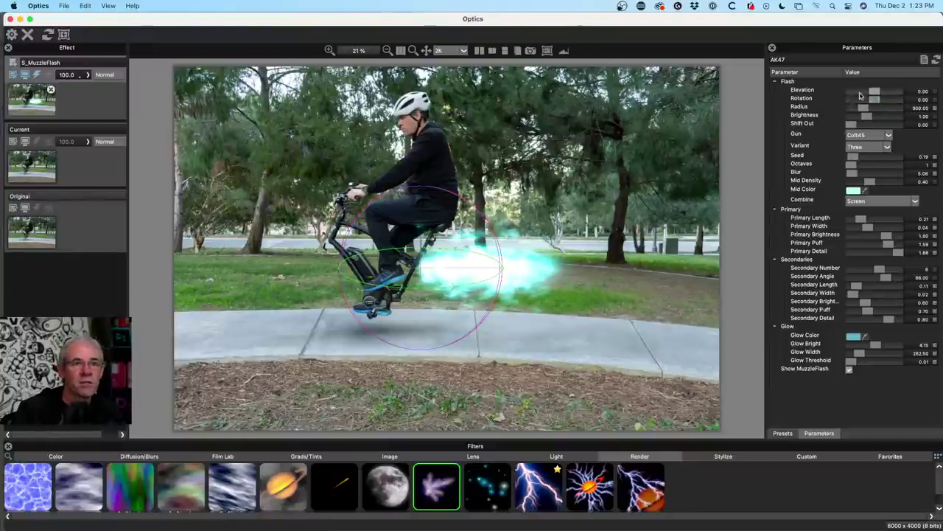
- Set muzzle flash Rotation to 7.50, Elevation to -15.00 and Brightness to 0.38
left_click_drag(874, 100, 876, 102)
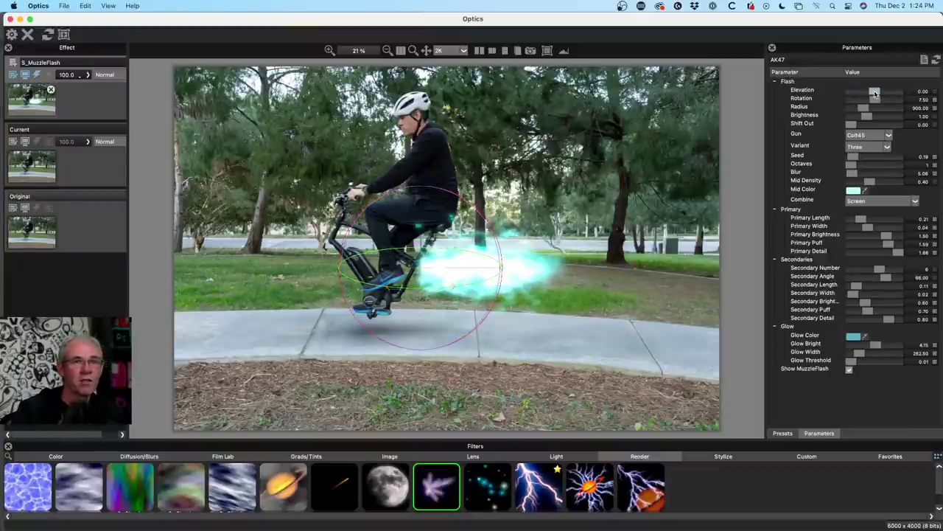
left_click_drag(877, 92, 874, 93)
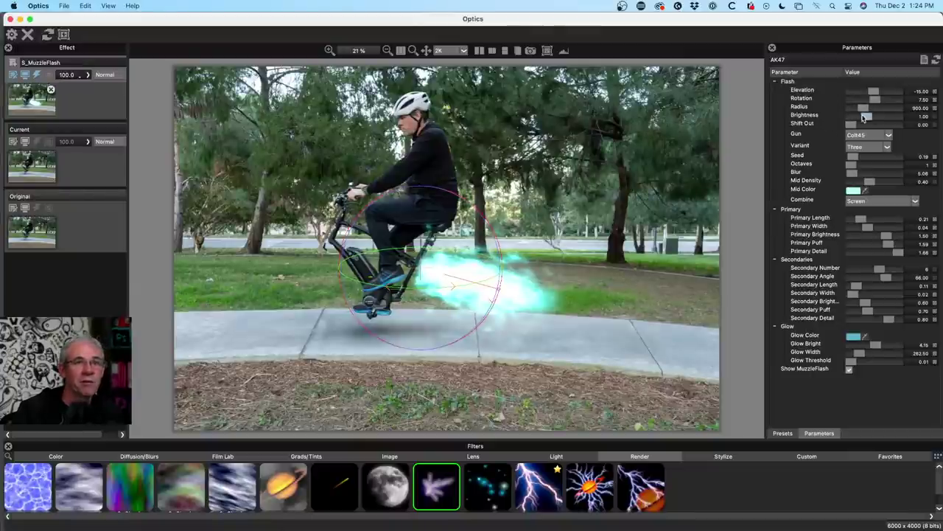
left_click_drag(865, 118, 856, 117)
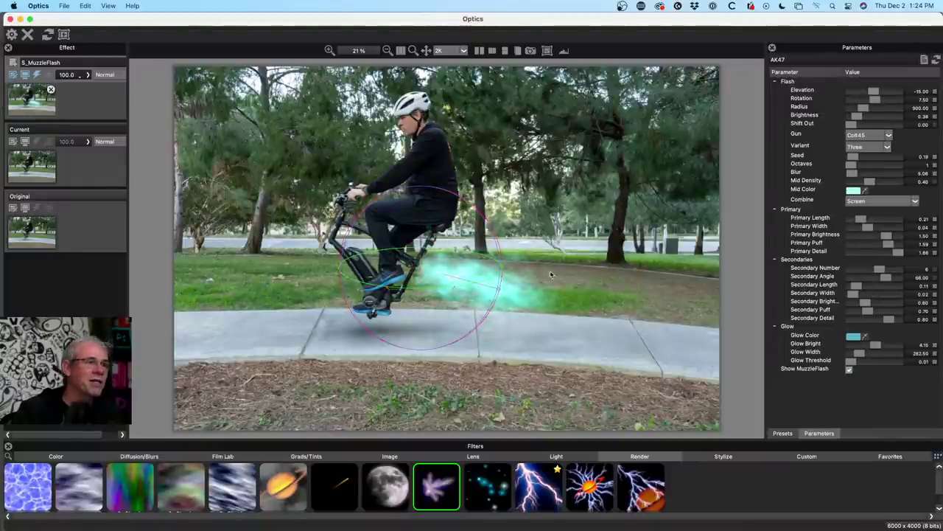
- Change the glow colour to a deeper blue and brighten the flash to 0.91
left_click(858, 338)
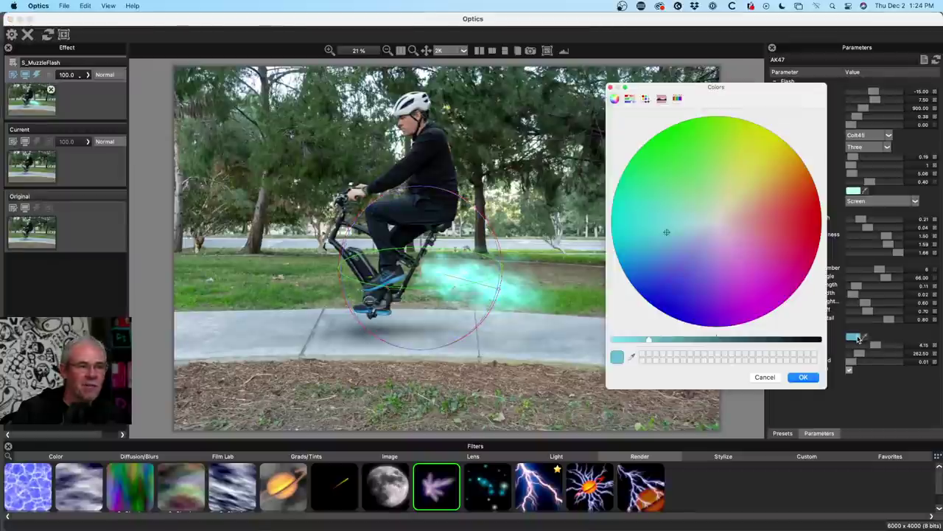
left_click(652, 278)
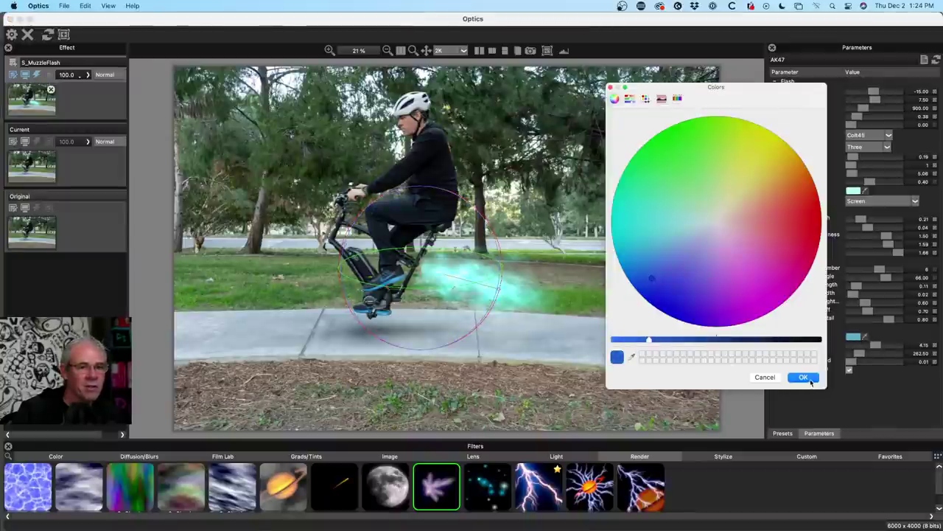
left_click(805, 377)
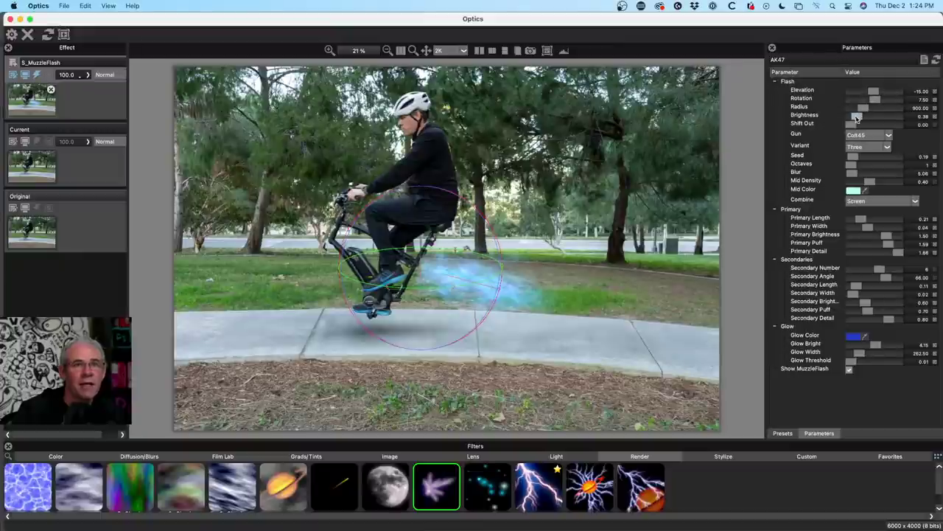
left_click_drag(858, 115, 867, 116)
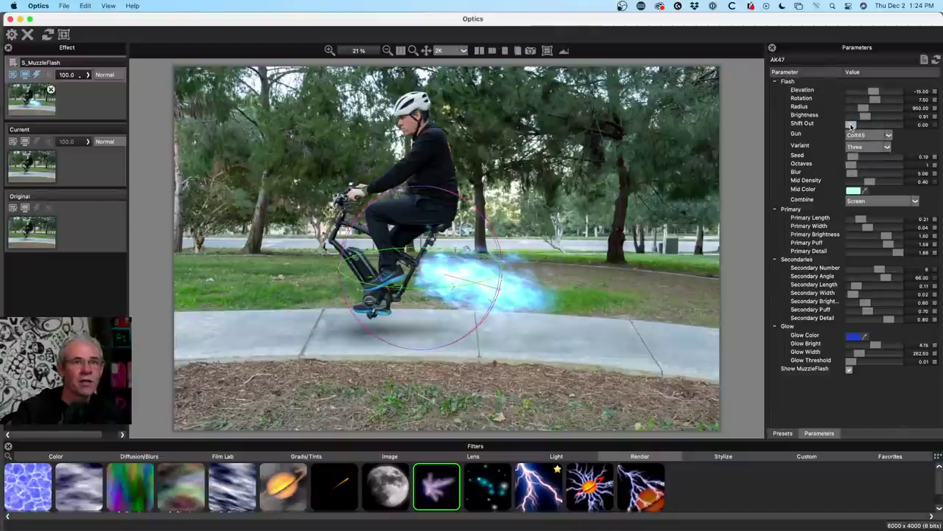
left_click_drag(851, 126, 851, 126)
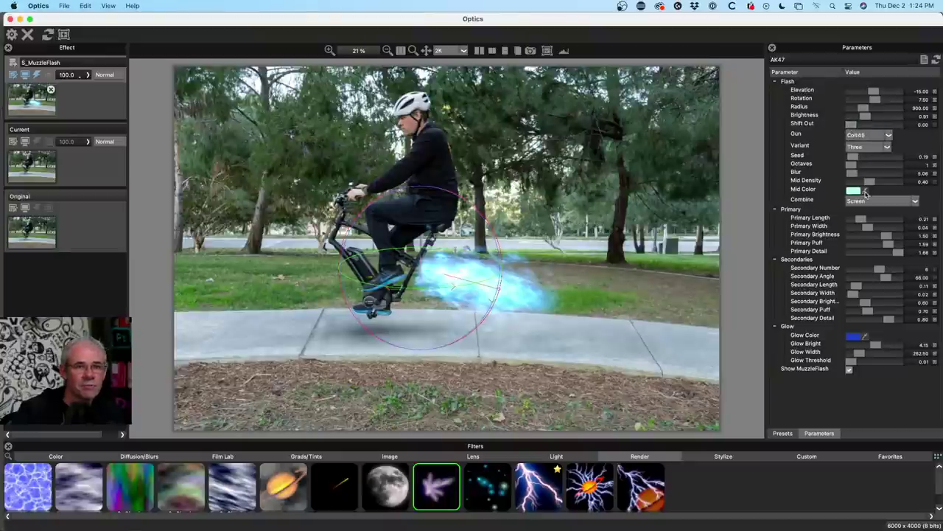
- Adjust the main streak's length, brightness and detail (0.90), and lower Primary Puff to 0.85
left_click_drag(865, 220, 864, 228)
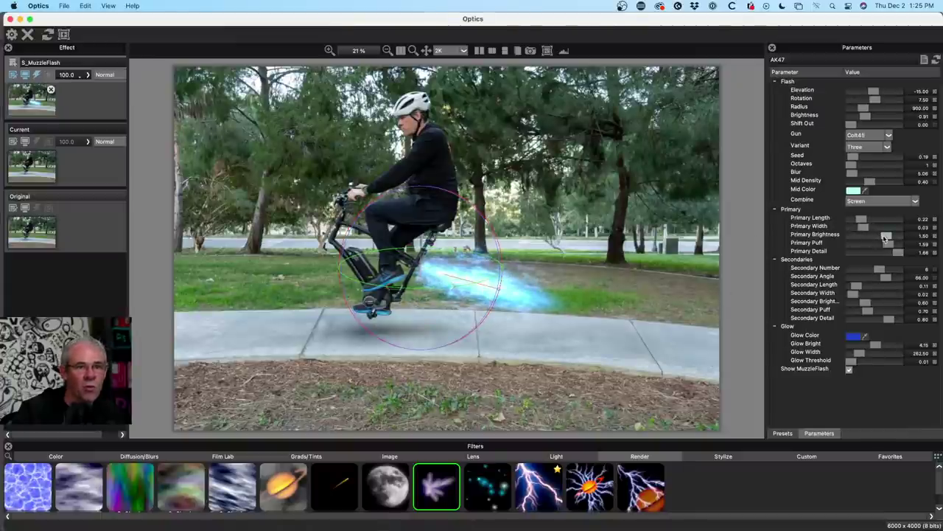
mouse_move(888, 239)
left_mouse_down()
mouse_move(857, 237)
mouse_move(895, 241)
mouse_move(882, 253)
left_mouse_up()
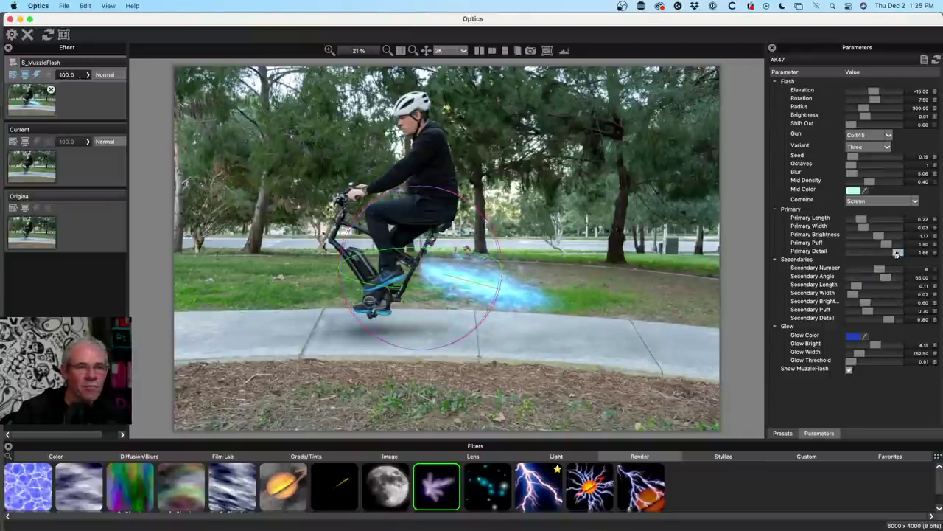
left_click_drag(897, 253, 863, 253)
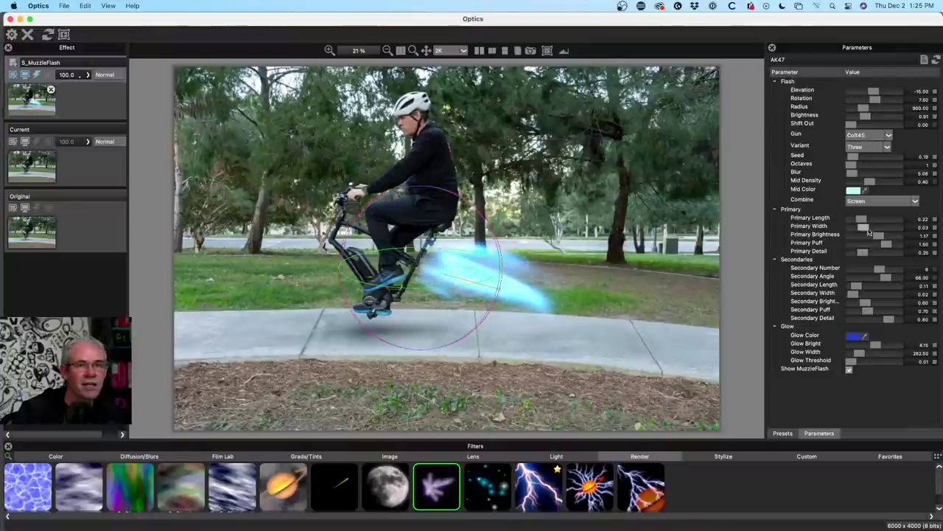
left_click_drag(860, 252, 877, 253)
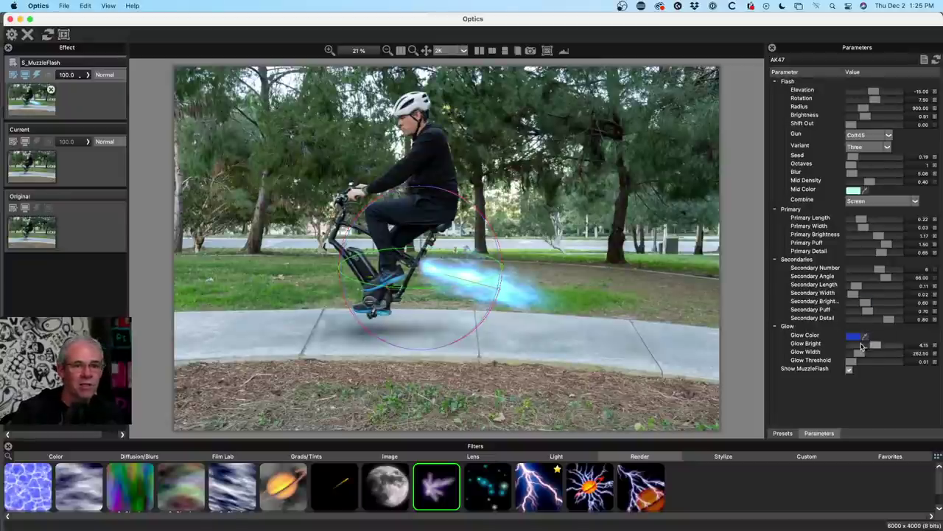
mouse_move(852, 362)
left_mouse_down()
mouse_move(883, 362)
mouse_move(841, 365)
mouse_move(881, 353)
mouse_move(855, 354)
mouse_move(873, 355)
mouse_move(863, 354)
left_mouse_up()
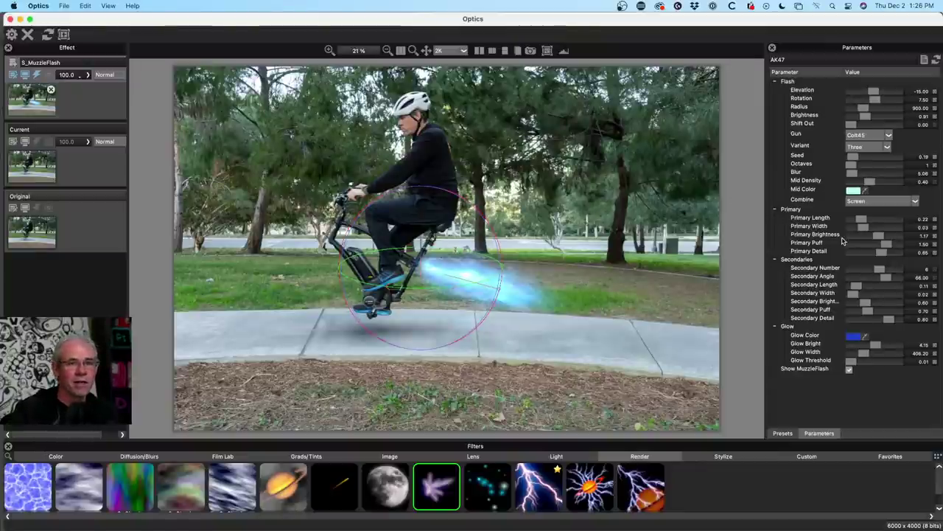
mouse_move(885, 244)
left_mouse_down()
mouse_move(866, 246)
mouse_move(894, 253)
left_mouse_up()
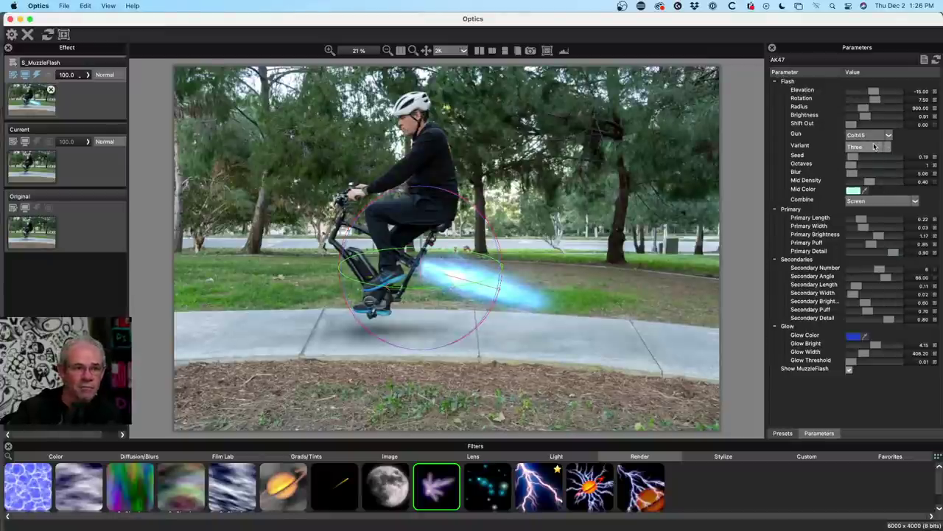
left_click(924, 59)
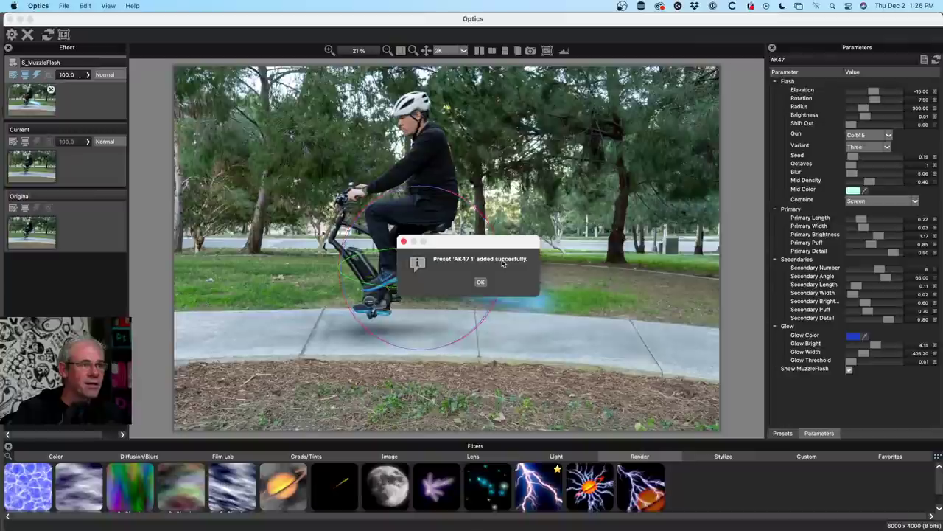
left_click(480, 282)
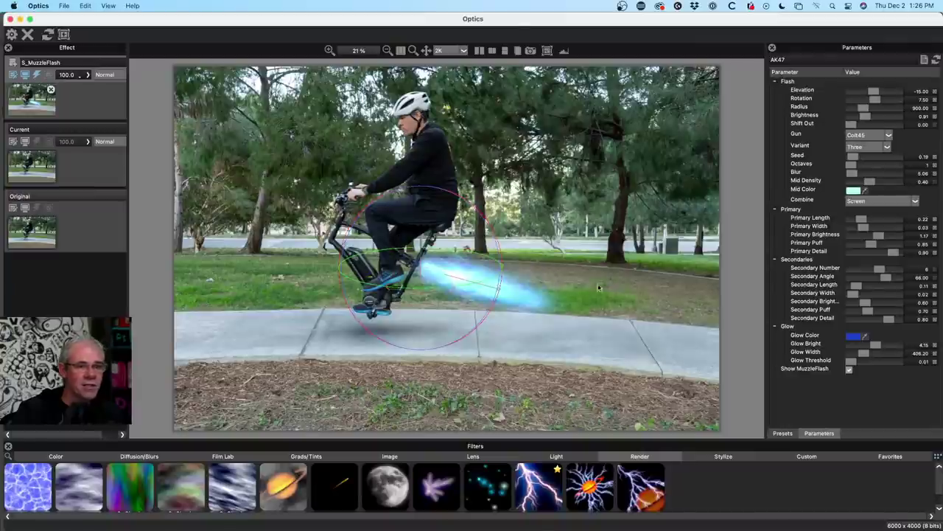
left_click(795, 435)
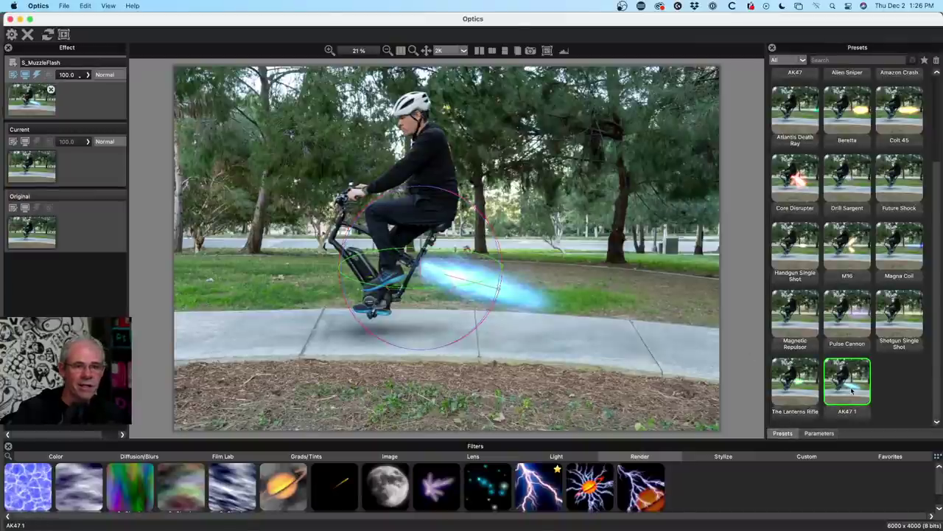
left_click(787, 378)
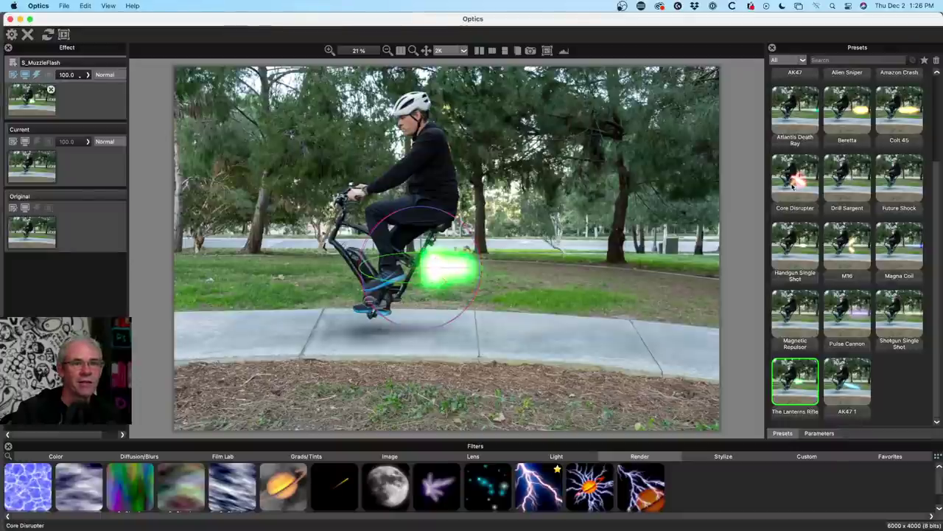
left_click(795, 185)
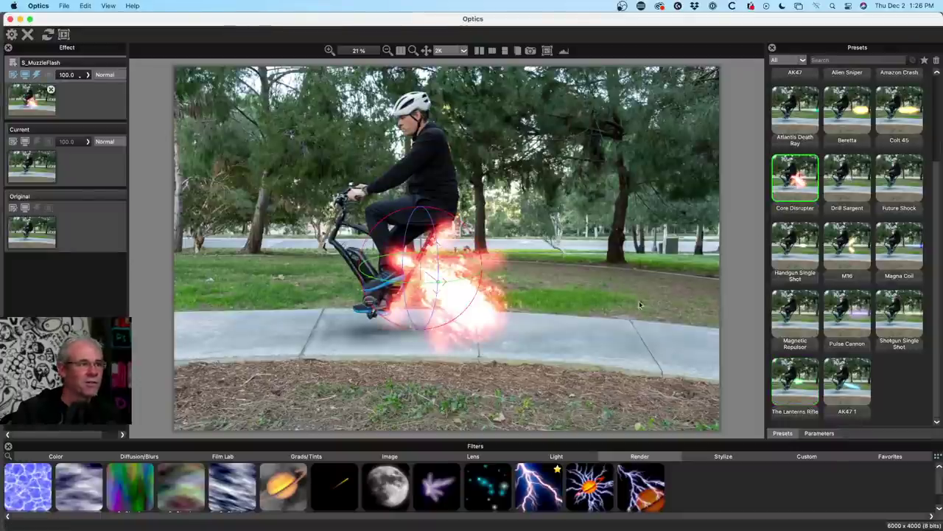
left_click(857, 189)
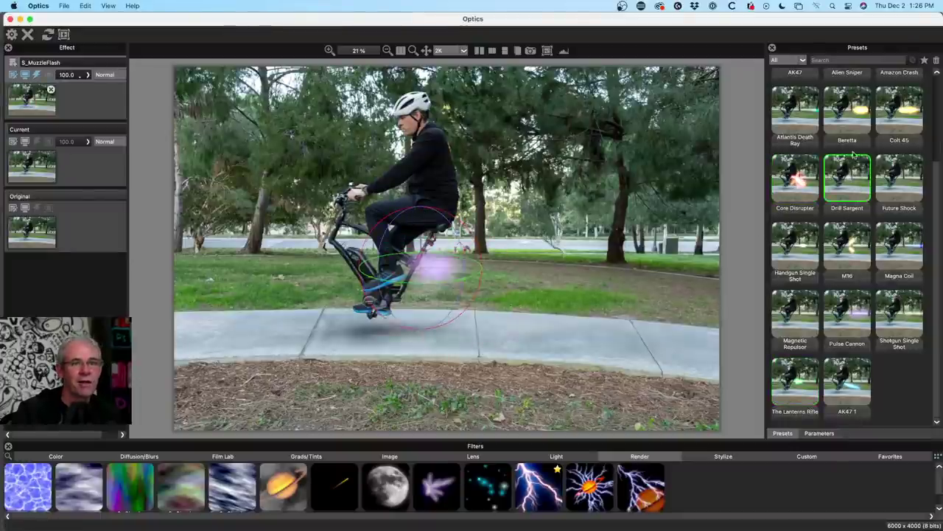
left_click(856, 112)
left_click(891, 114)
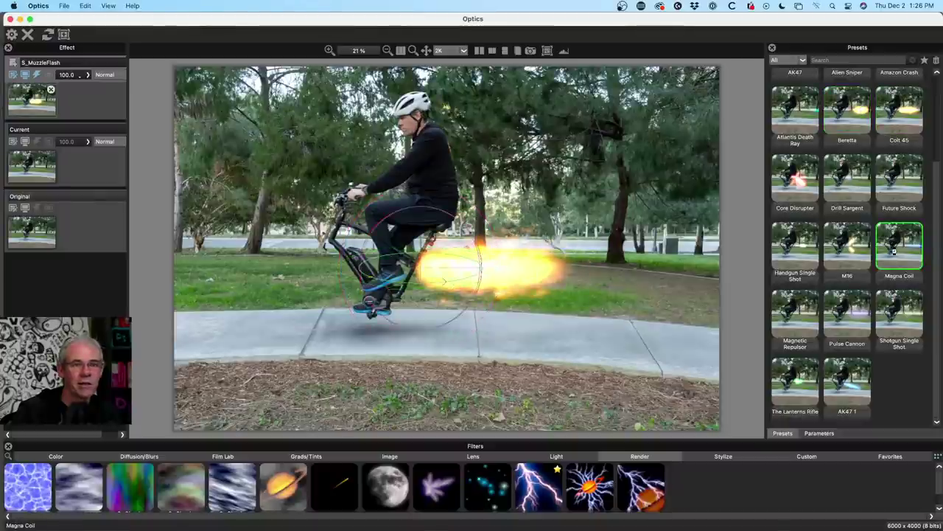
left_click(895, 250)
left_click(897, 309)
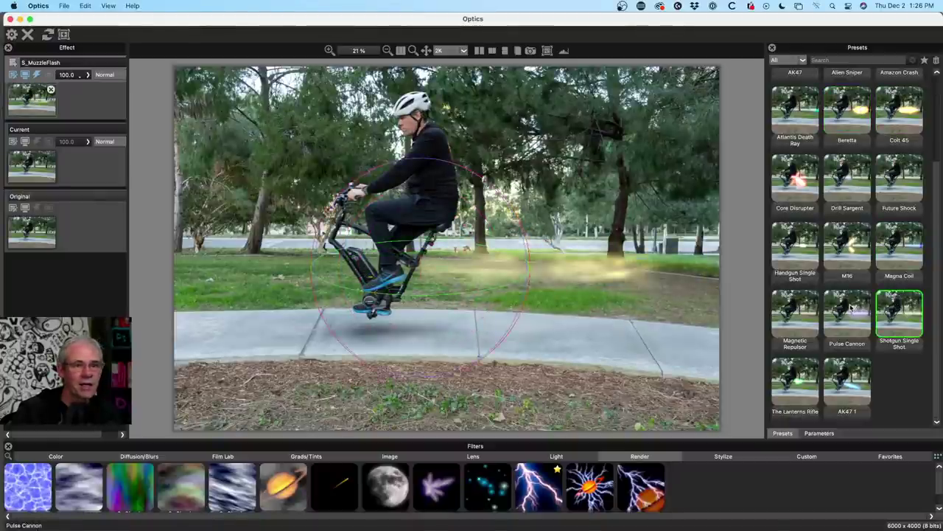
left_click(851, 308)
left_click(800, 317)
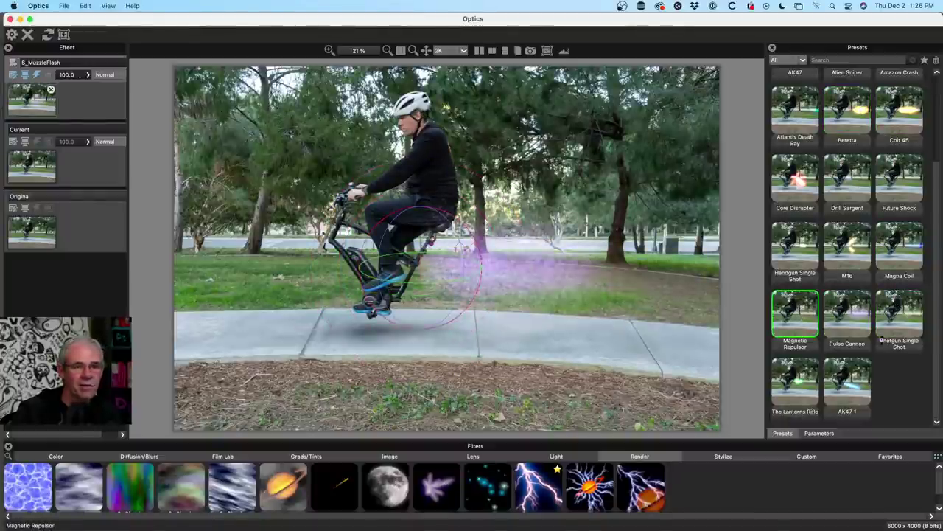
left_click(848, 379)
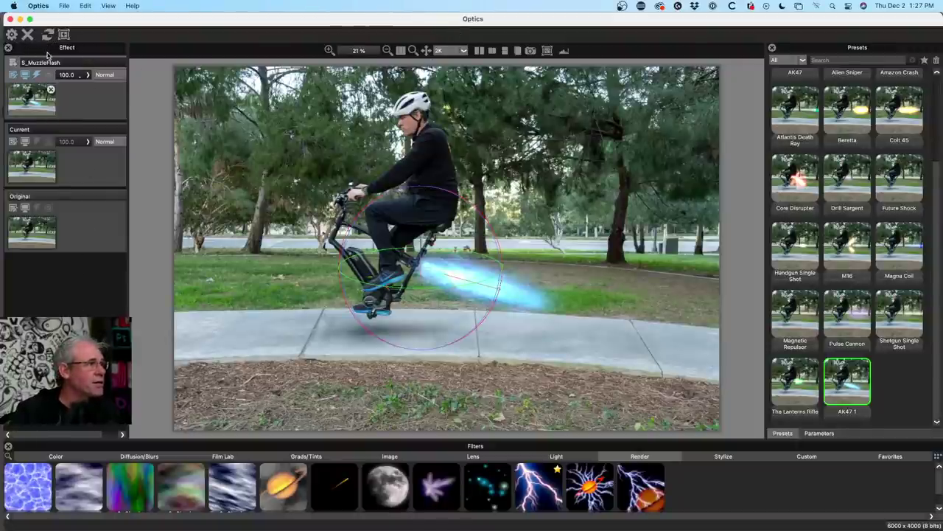
- Add an empty layer above S_MuzzleFlash, compare the flash on and off, and show Color filters
left_click(15, 64)
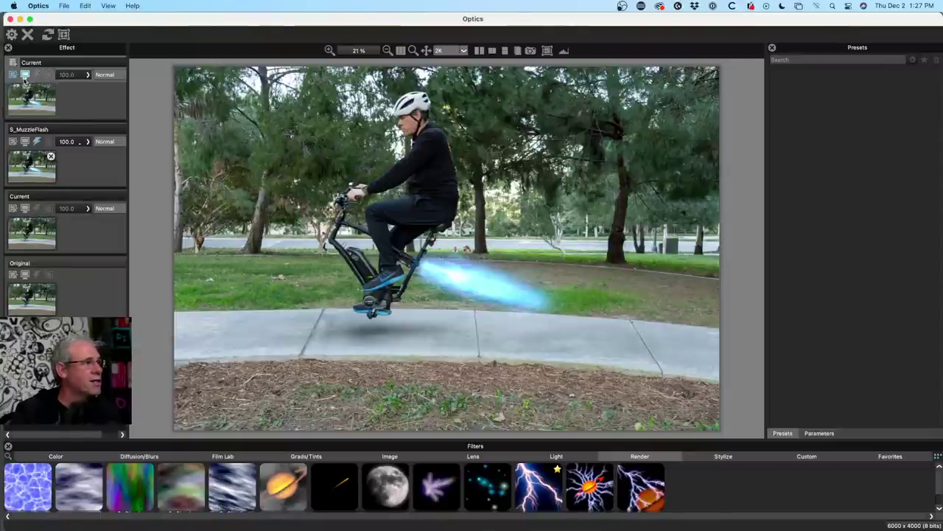
left_click(36, 142)
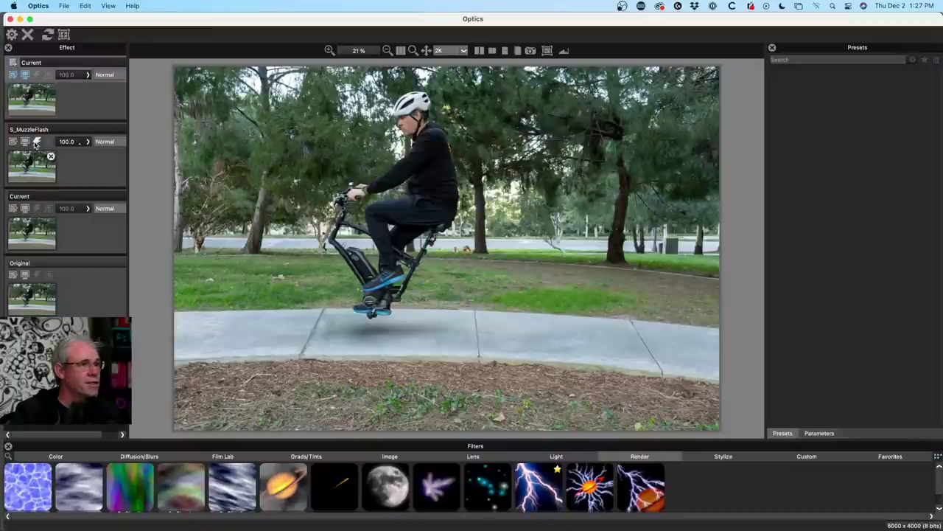
left_click(36, 141)
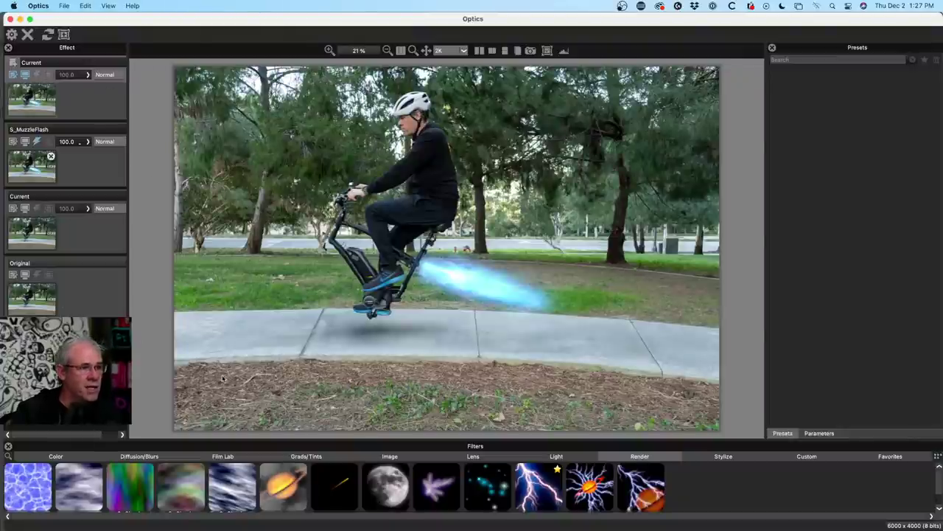
left_click(86, 453)
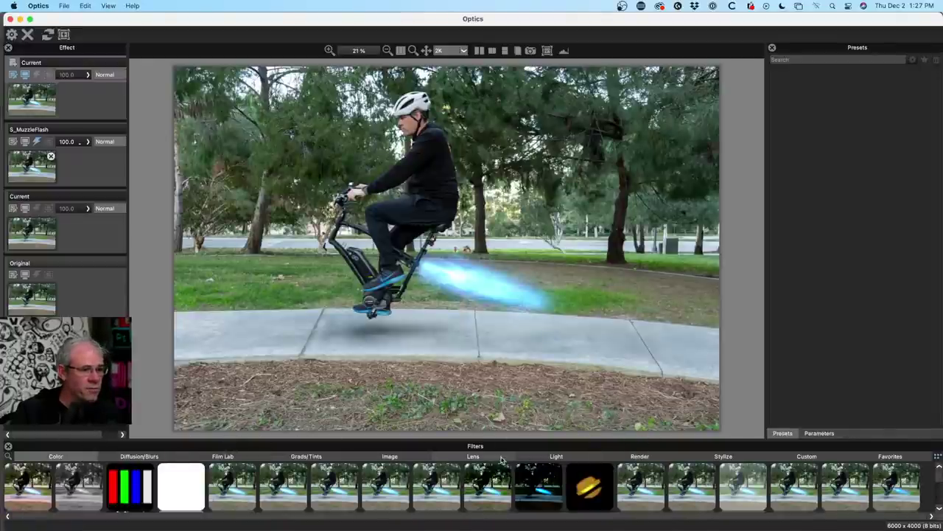
- Apply the Photographic filter from the Grads/Tints category to the new top layer
left_click(312, 458)
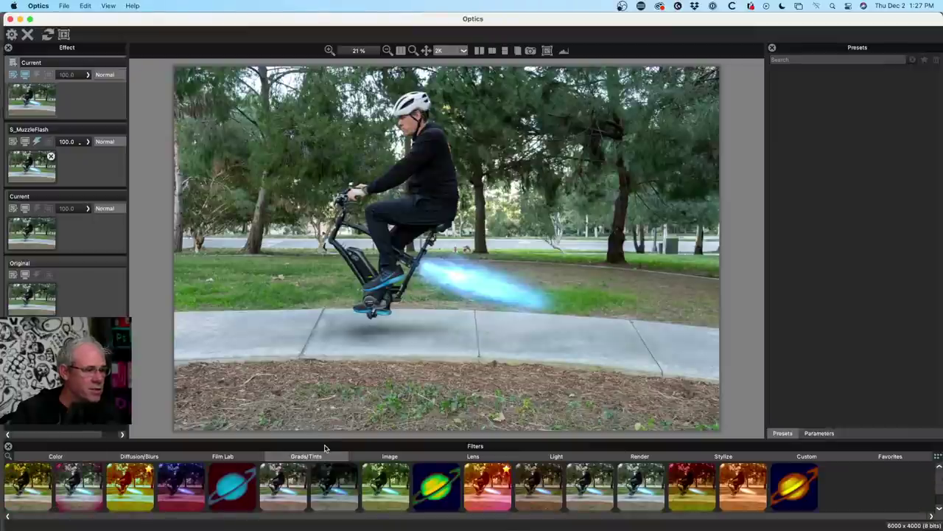
left_click_drag(325, 440, 324, 392)
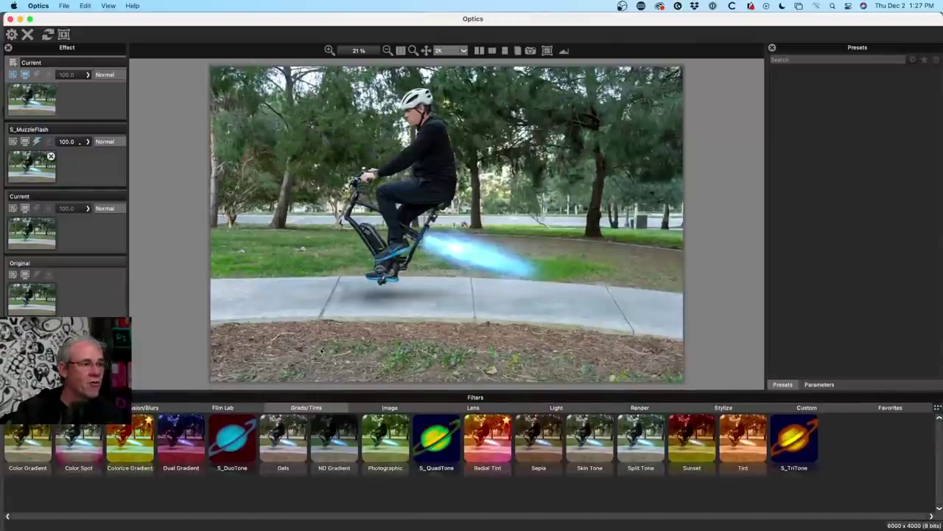
left_click(383, 418)
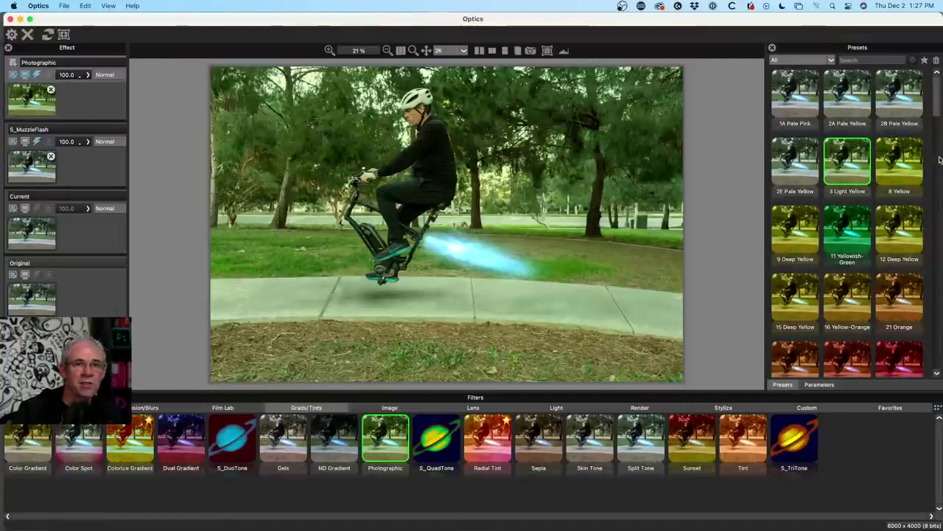
left_click_drag(929, 109, 917, 312)
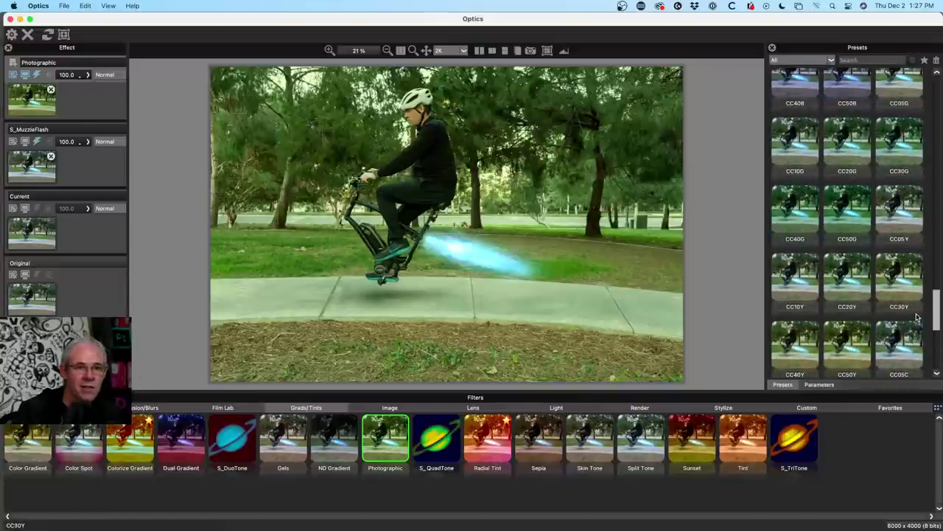
scroll(916, 313, "up", 3)
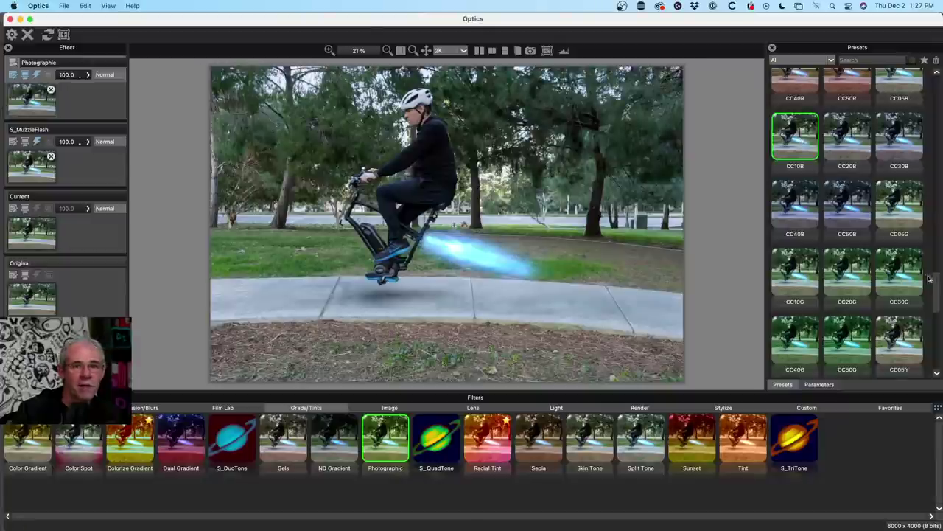
left_click_drag(936, 286, 941, 345)
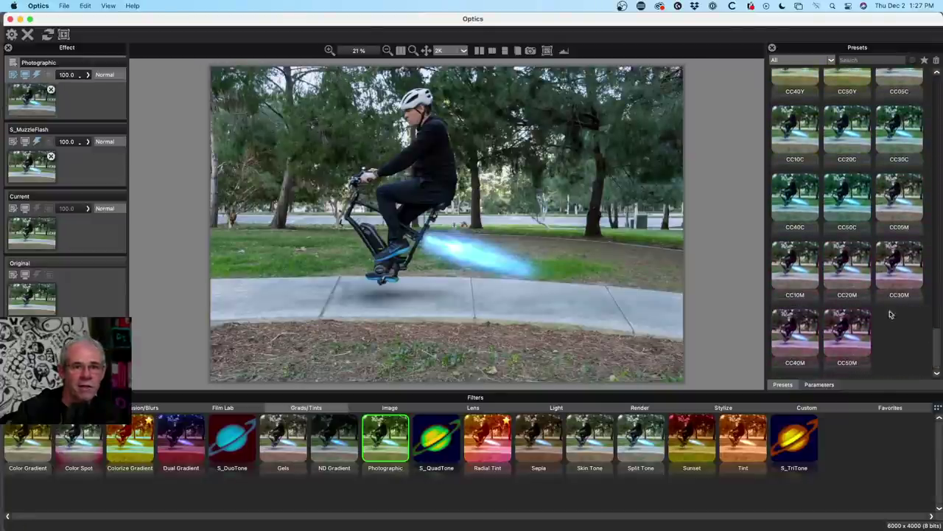
scroll(877, 228, "up", 5)
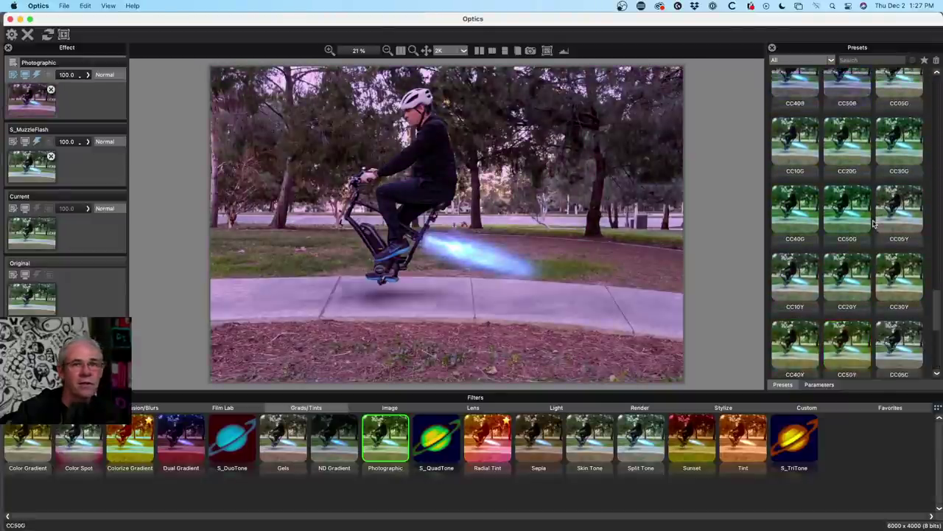
scroll(875, 223, "up", 4)
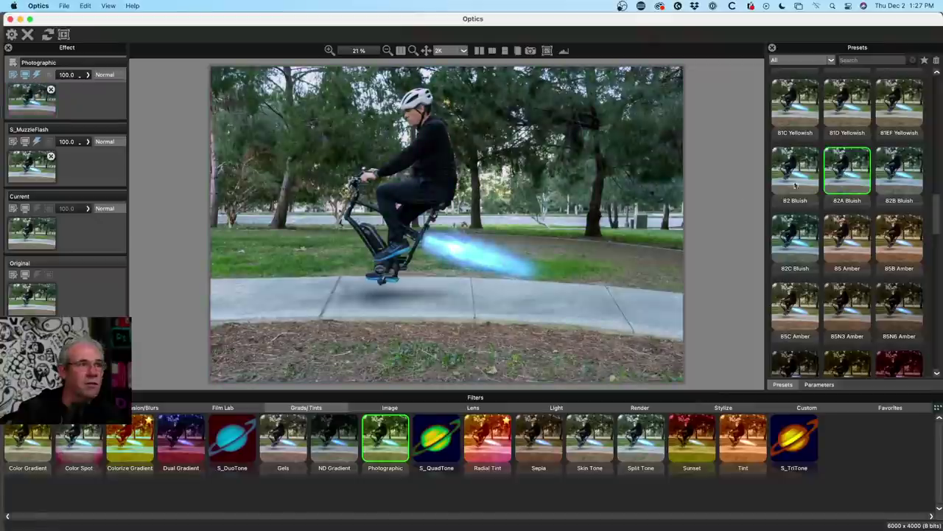
left_click(912, 238)
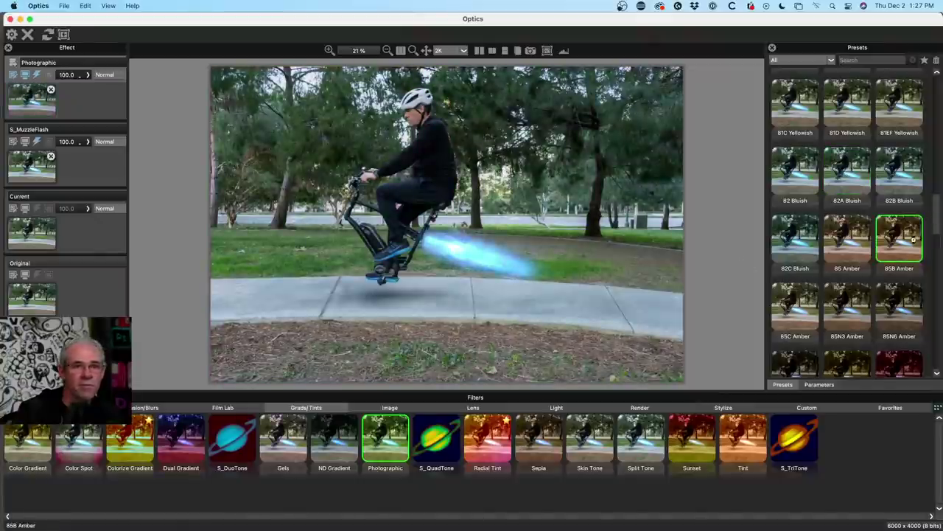
left_click_drag(938, 202, 939, 175)
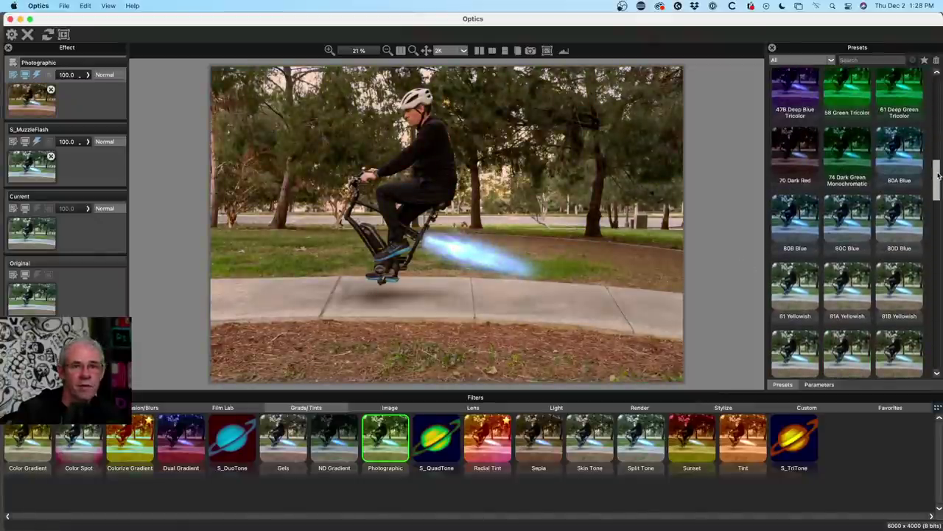
left_click(898, 156)
left_click(844, 216)
left_click(802, 223)
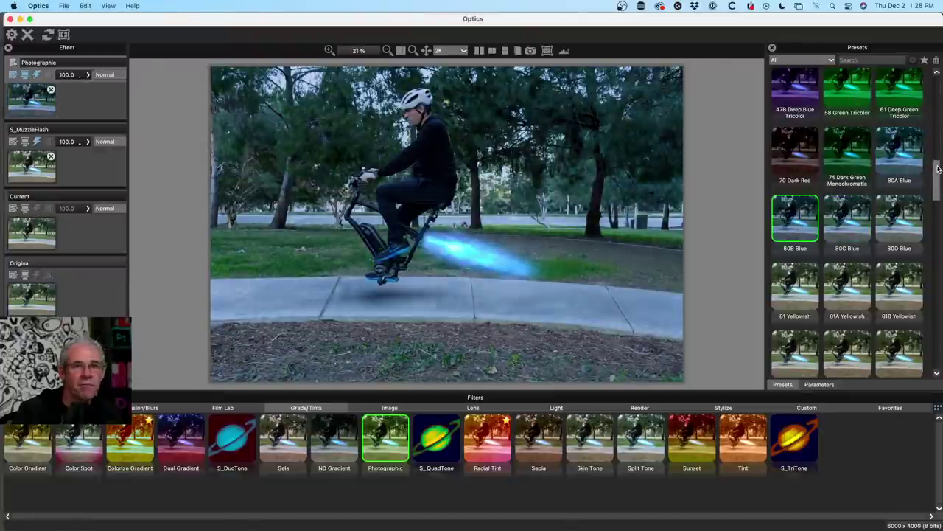
scroll(876, 205, "up", 10)
left_click(856, 247)
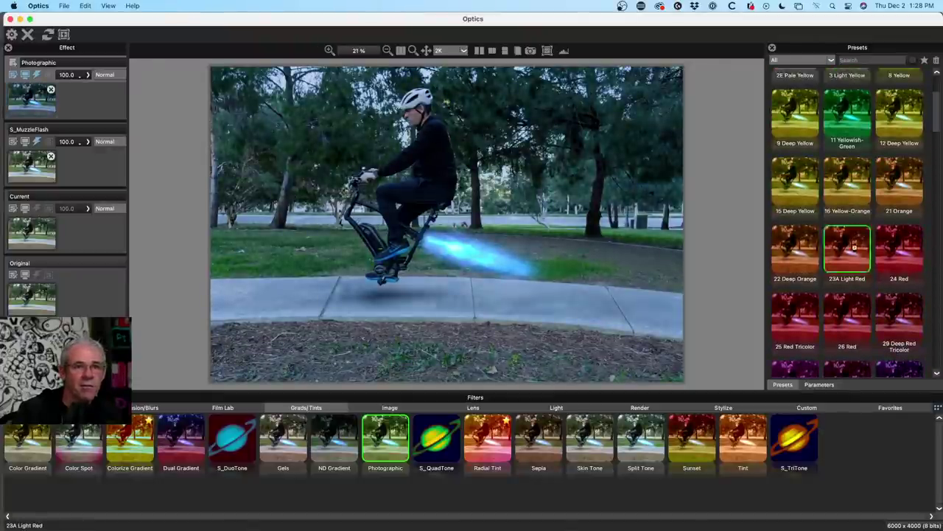
left_click(855, 186)
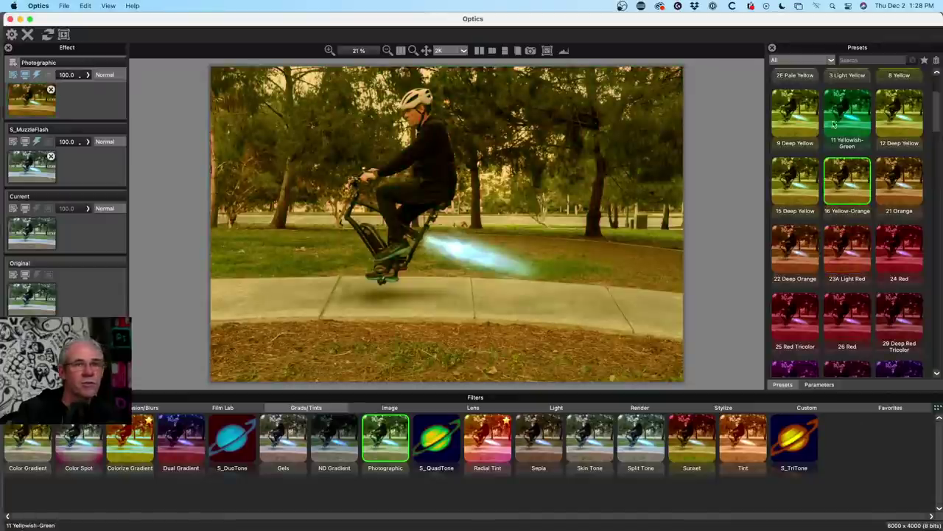
left_click(892, 117)
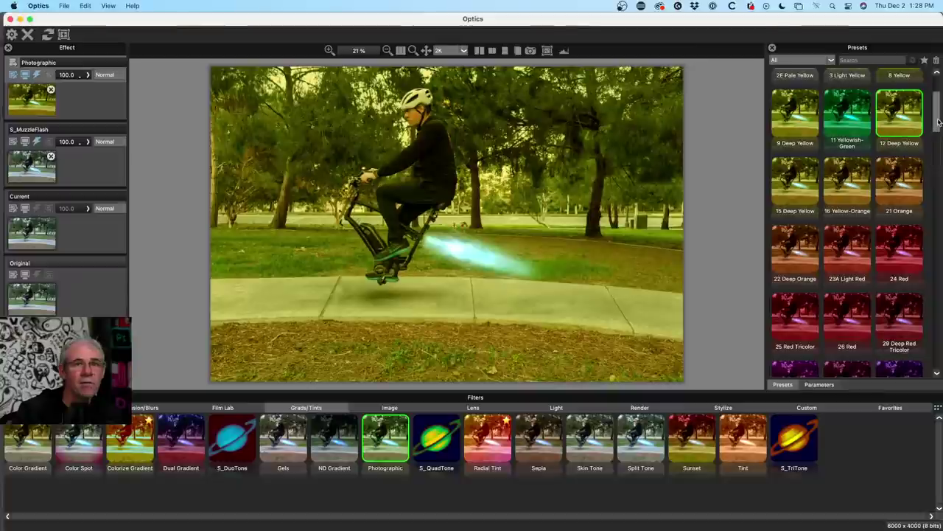
scroll(930, 160, "up", 3)
left_click(855, 157)
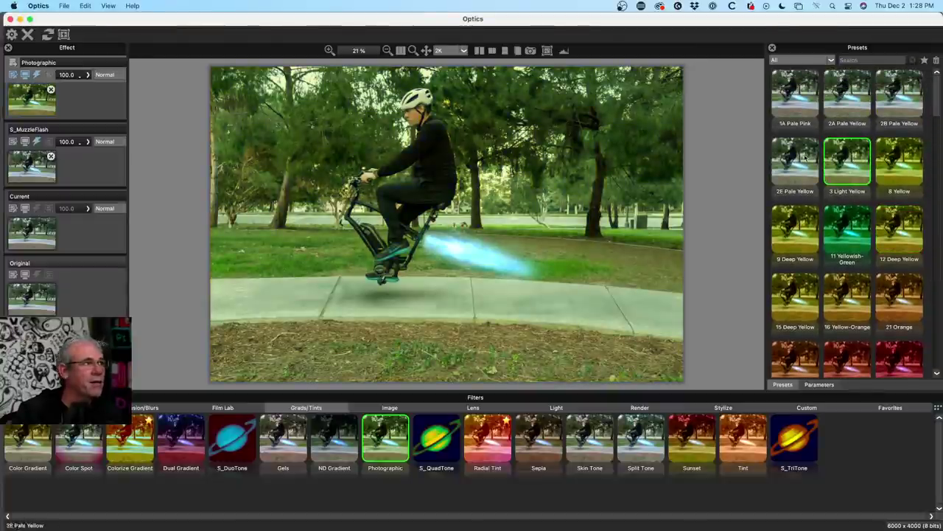
left_click(89, 76)
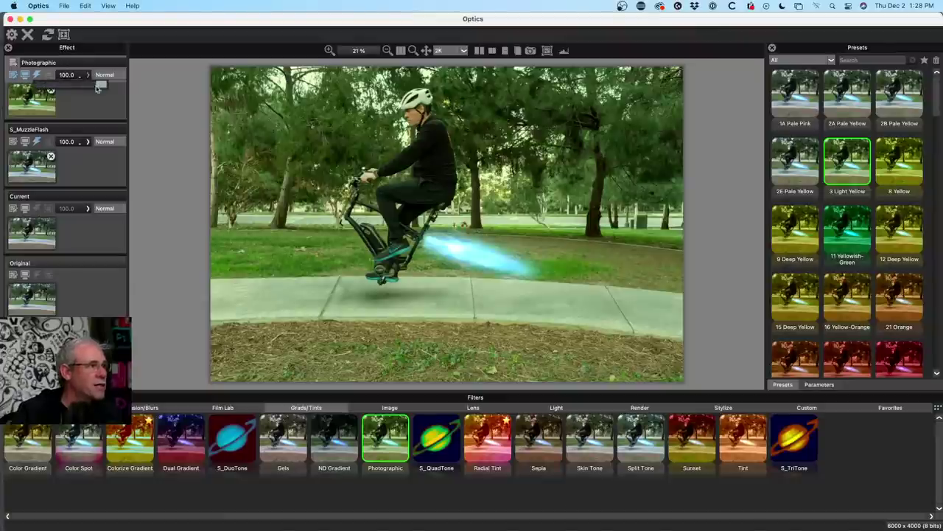
- Lower the Photographic layer's opacity to about 69.6
mouse_move(102, 86)
left_mouse_down()
mouse_move(40, 84)
mouse_move(89, 84)
left_mouse_up()
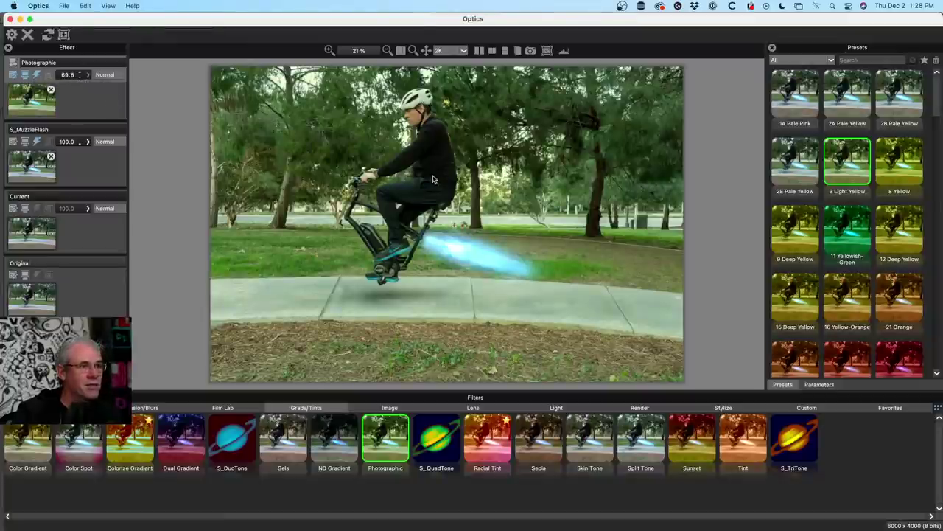
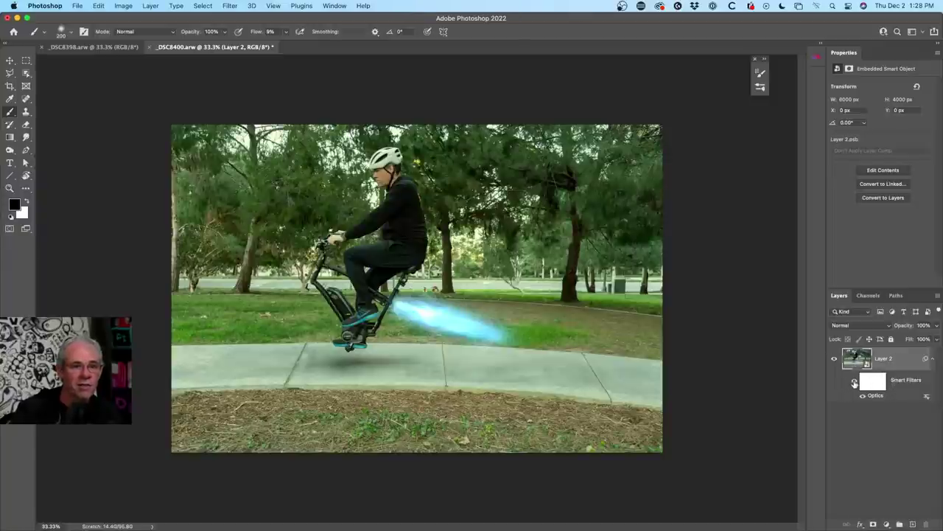
- Toggle the Optics smart filter and recheck its blending options, keeping full opacity and Normal mode
left_click(854, 383)
left_click(854, 382)
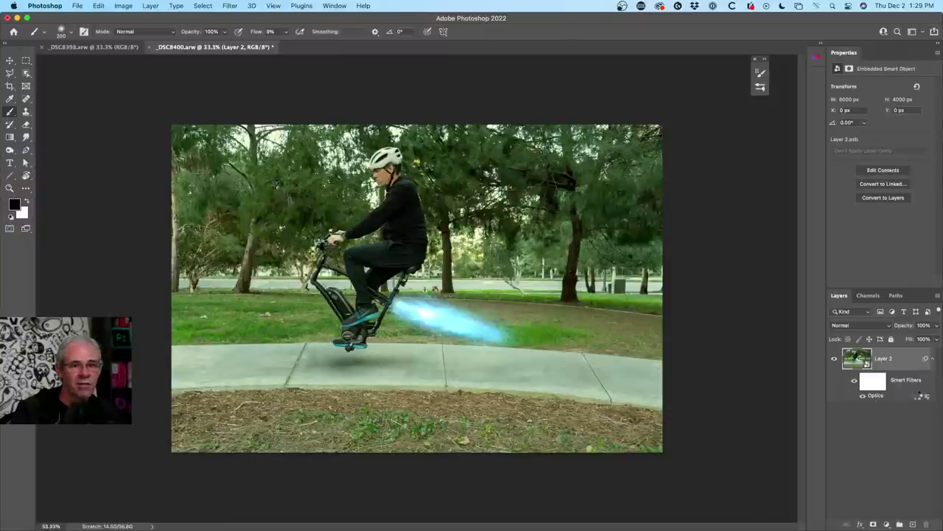
double_click(920, 396)
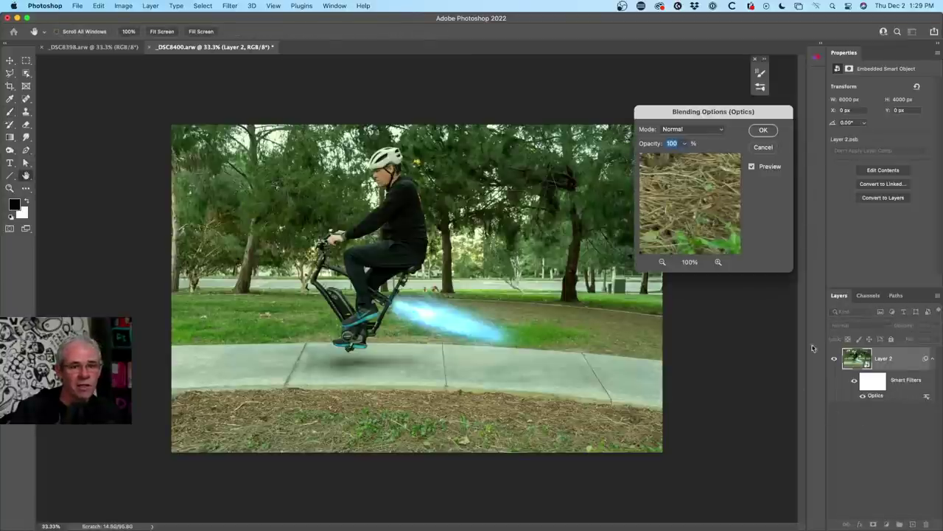
left_click(685, 144)
left_click_drag(678, 156, 700, 158)
left_click(702, 129)
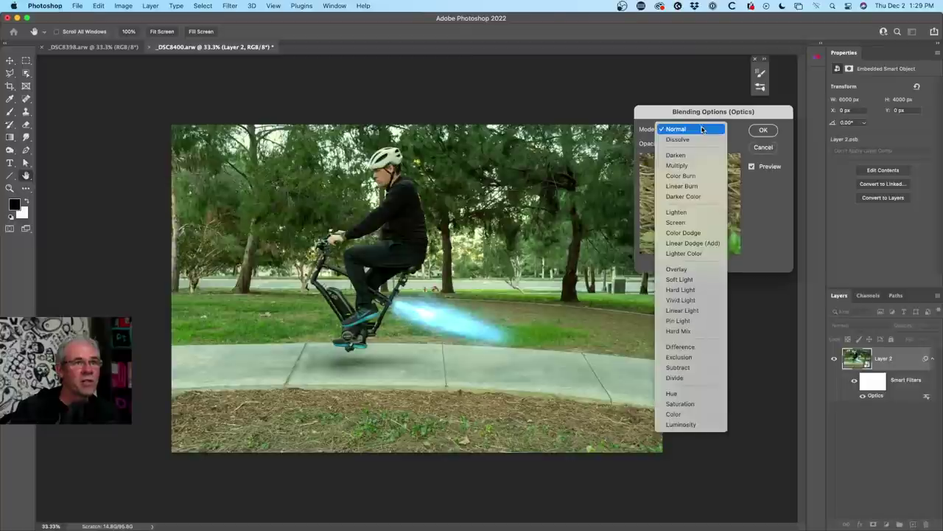
left_click(740, 126)
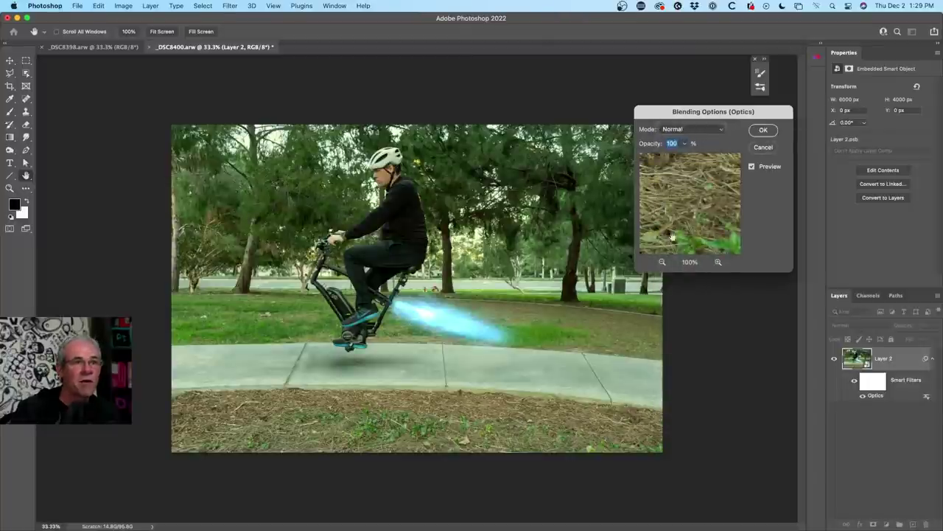
left_click(763, 129)
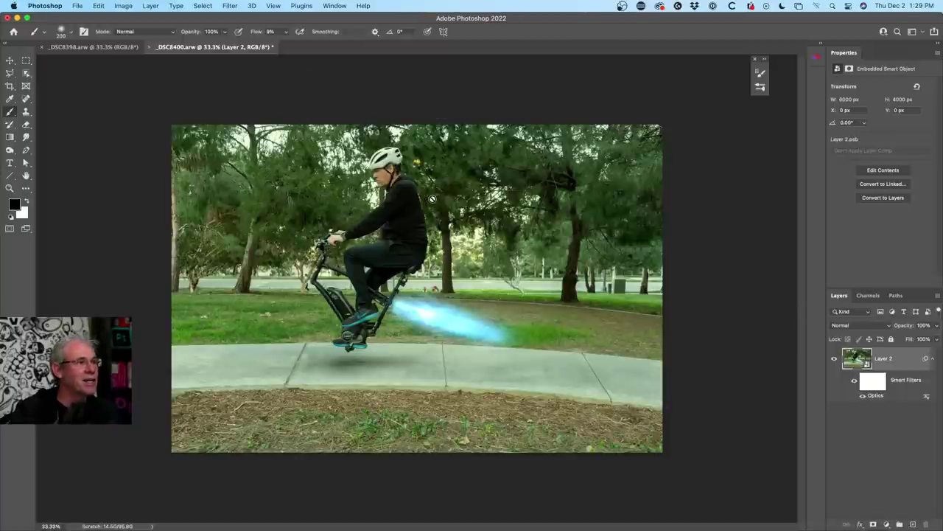
- Zoom in on the canvas and pull the Boris FX Black Friday sale note over Photoshop
scroll(417, 288, "up", 2)
scroll(439, 193, "up", 4)
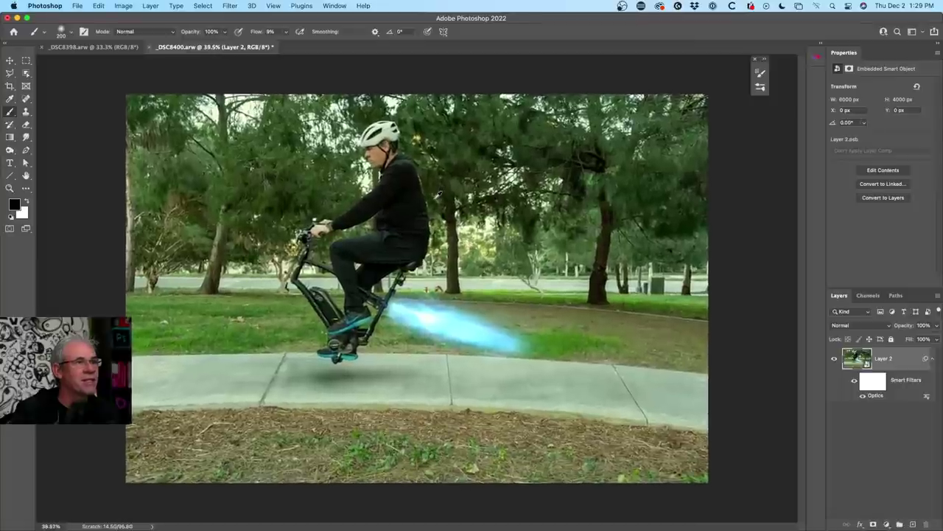
scroll(439, 193, "up", 1)
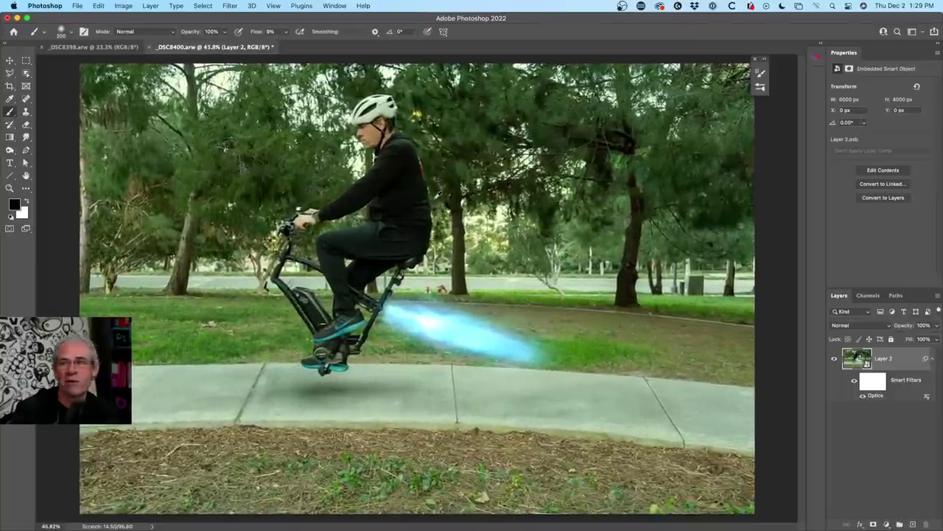
scroll(723, 200, "up", 1)
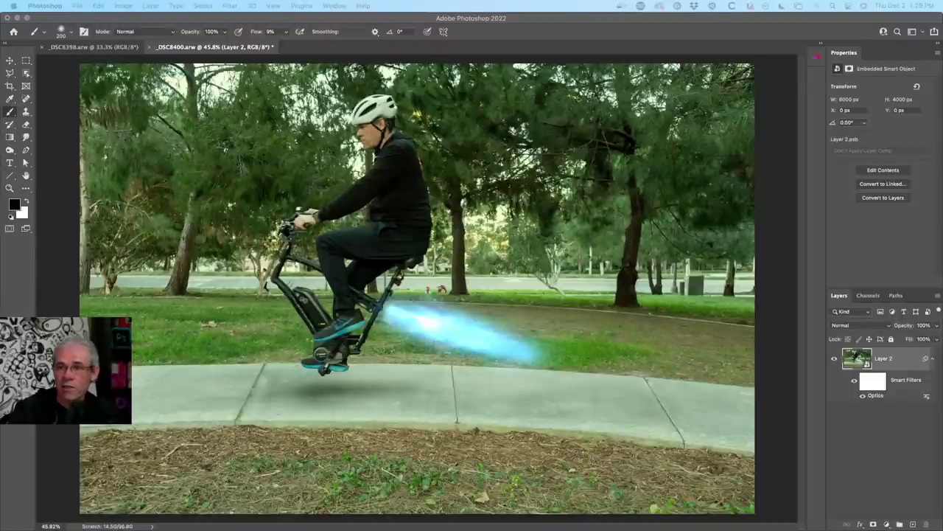
left_click_drag(0, 74, 29, 81)
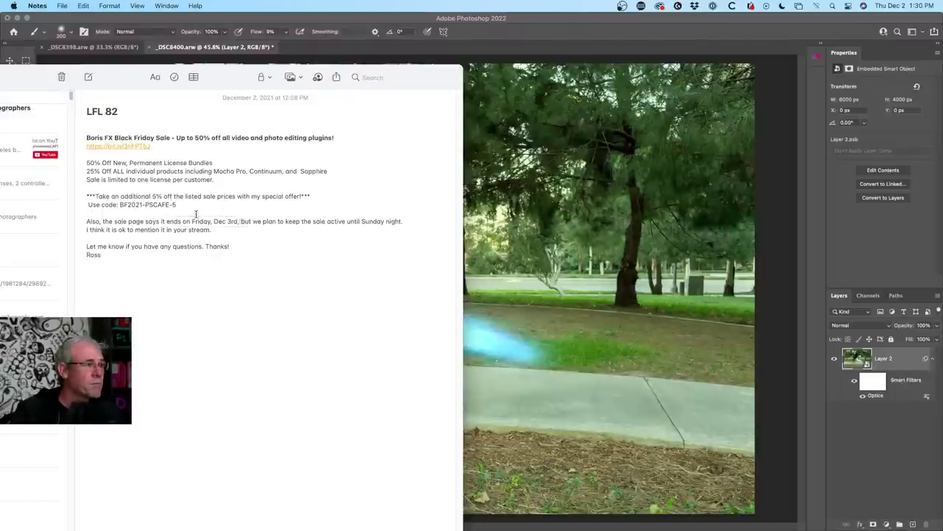
- Copy the discount code from the sale note and return to the Photoshop document
left_click_drag(177, 205, 121, 204)
key("super+c")
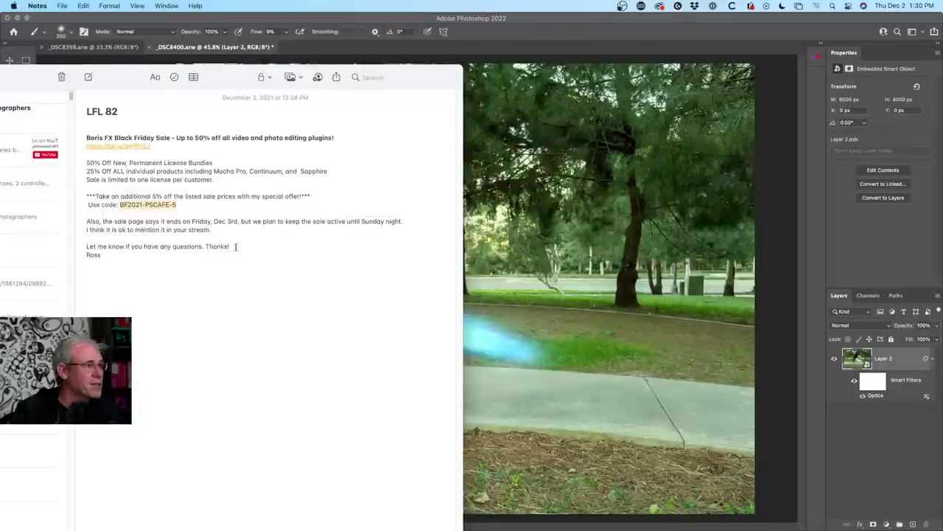
left_click(417, 37)
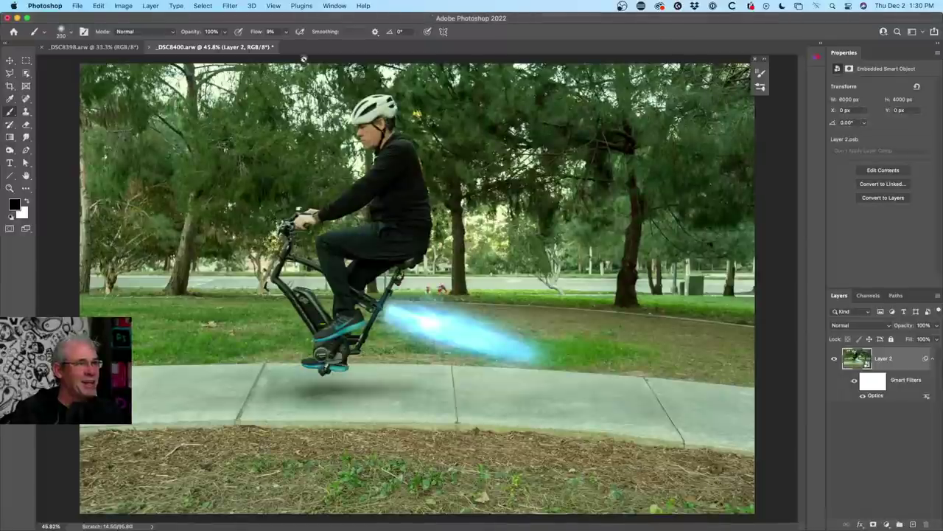
- Paste the discount code as a new text layer and set its colour to white
left_click(11, 162)
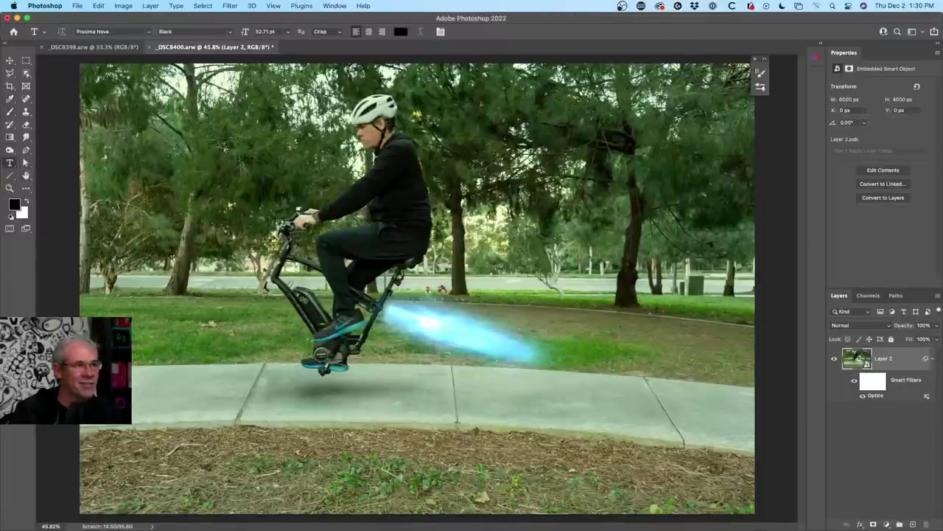
left_click(522, 194)
key("super+v")
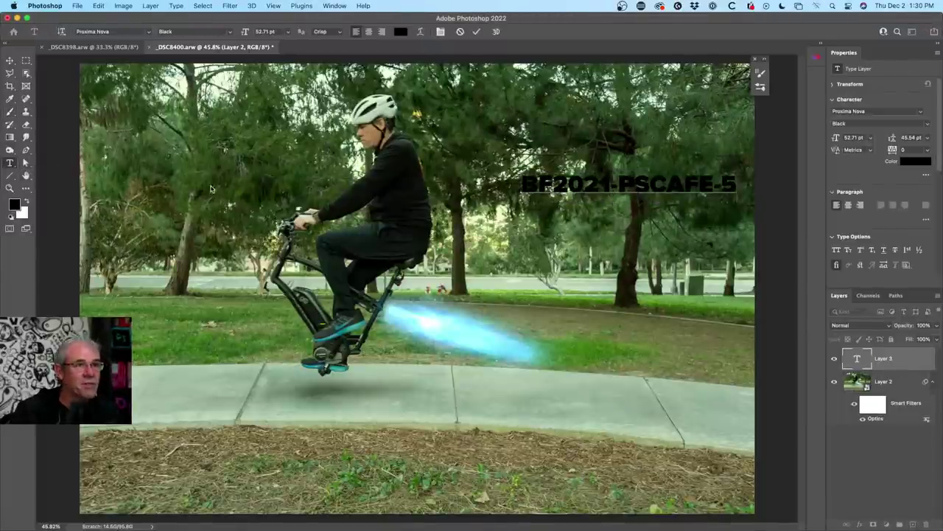
key("super+a")
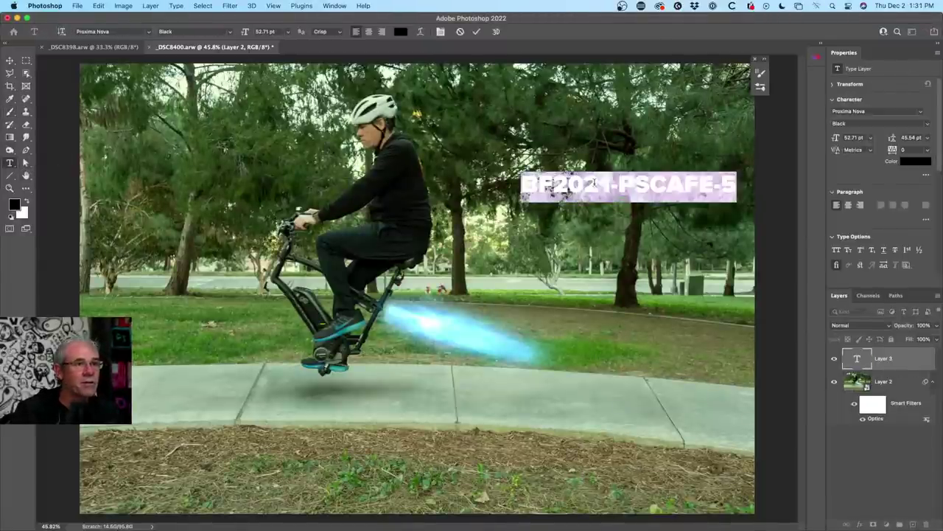
left_click(400, 32)
left_click(628, 126)
left_click_drag(628, 126, 586, 116)
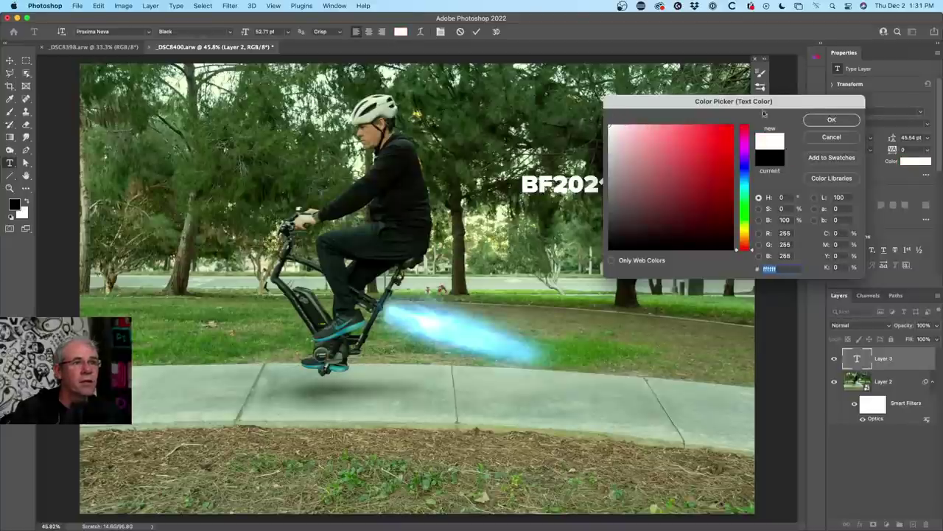
left_click(832, 119)
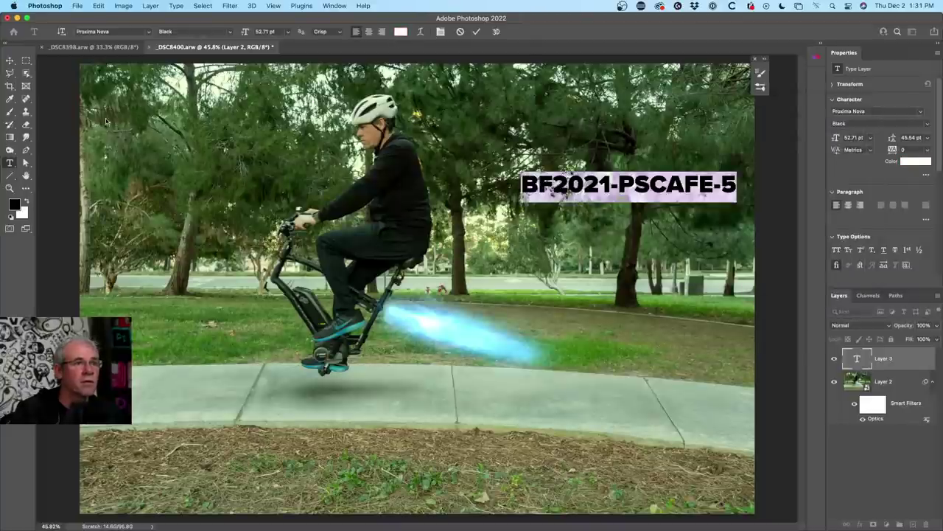
- Scale the code text to about 250% and position it across the top of the photo
left_click(10, 60)
left_click_drag(677, 159, 264, 91)
key("ctrl+t")
left_click_drag(331, 131, 650, 220)
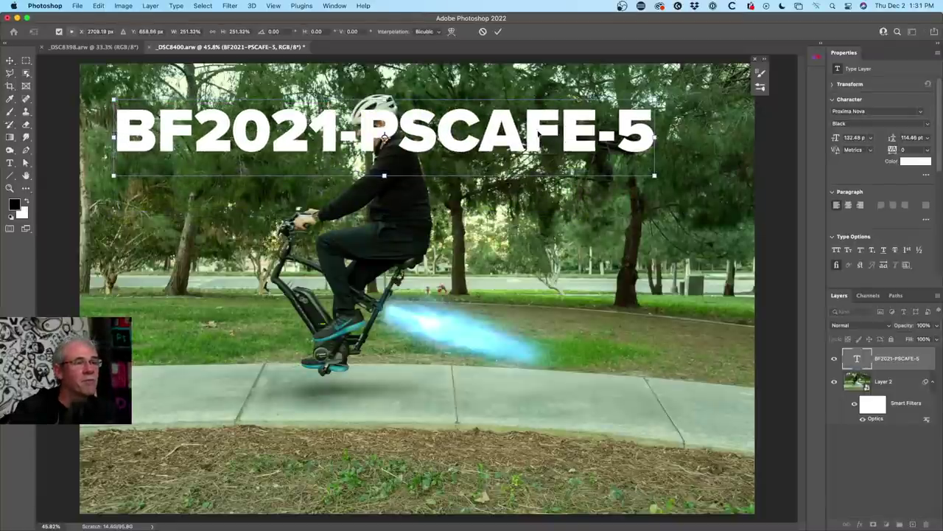
left_click_drag(539, 129, 513, 191)
key("Return")
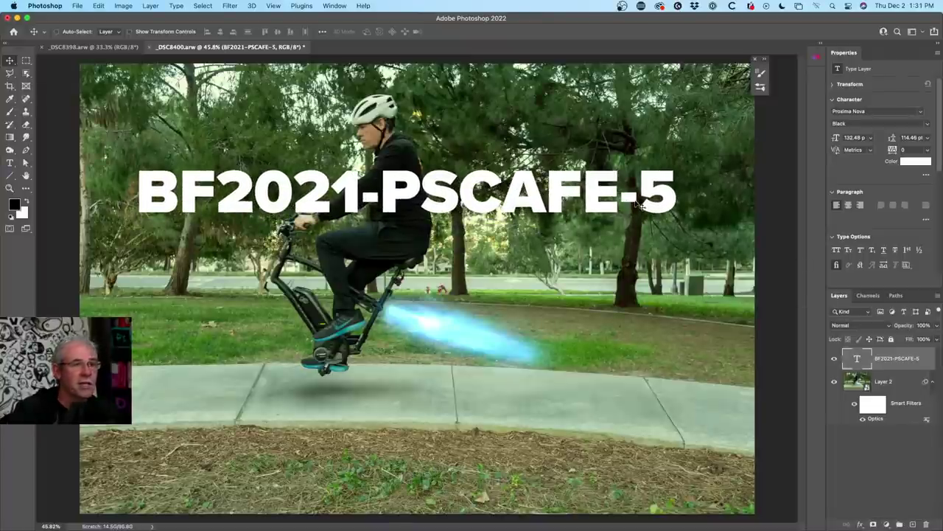
left_click(129, 47)
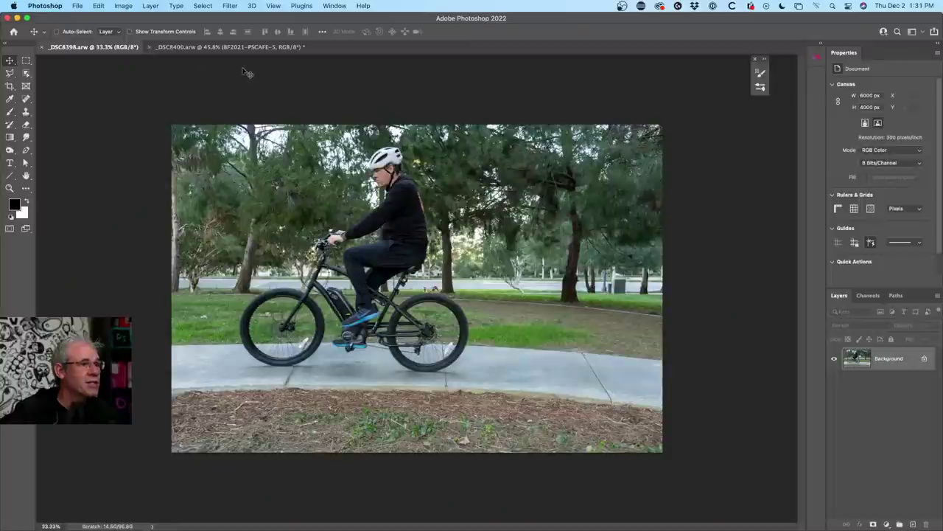
left_click(211, 47)
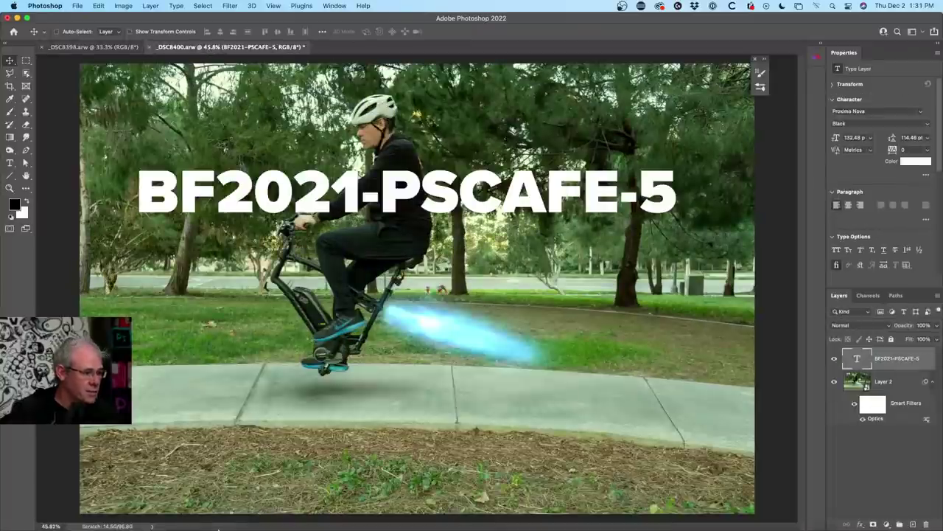
- Copy the bit.ly sale link from the note and minimize the Notes window
left_click(287, 520)
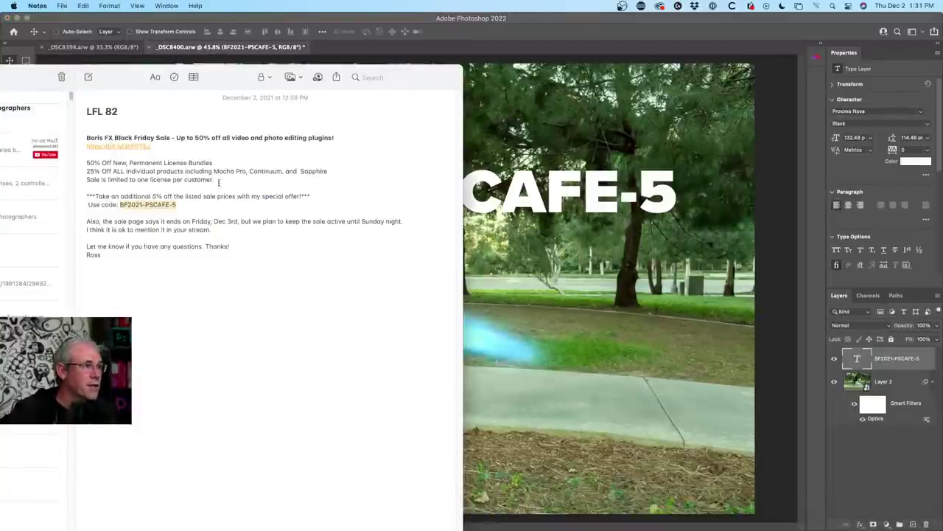
left_click_drag(157, 145, 83, 142)
key("ctrl+c")
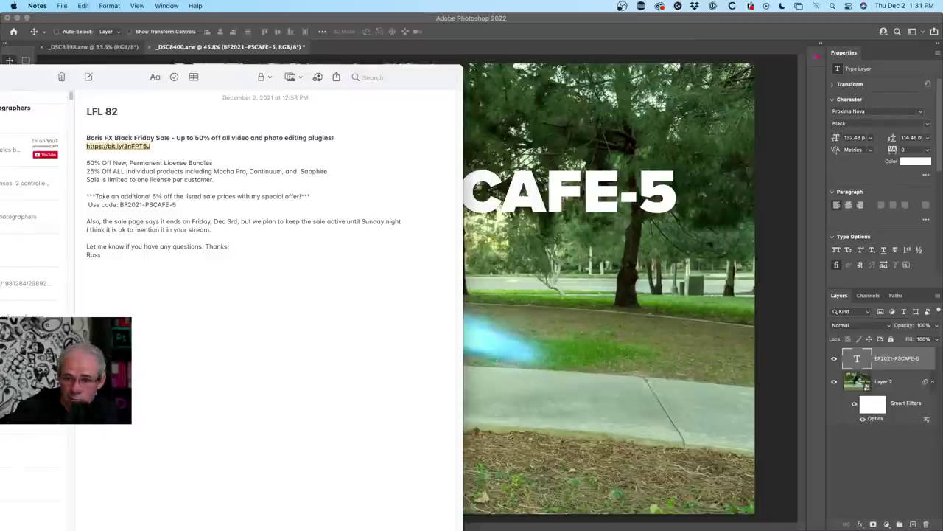
key("super+Tab")
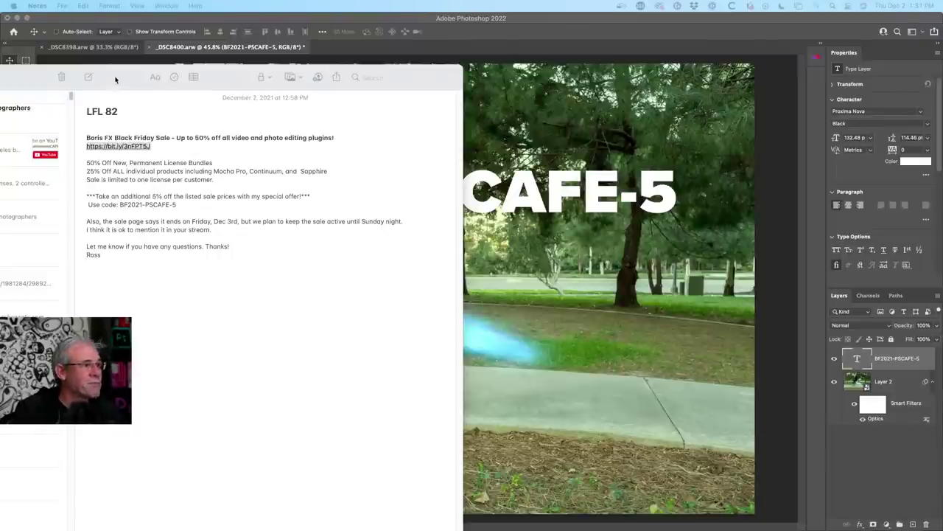
left_click_drag(115, 79, 114, 81)
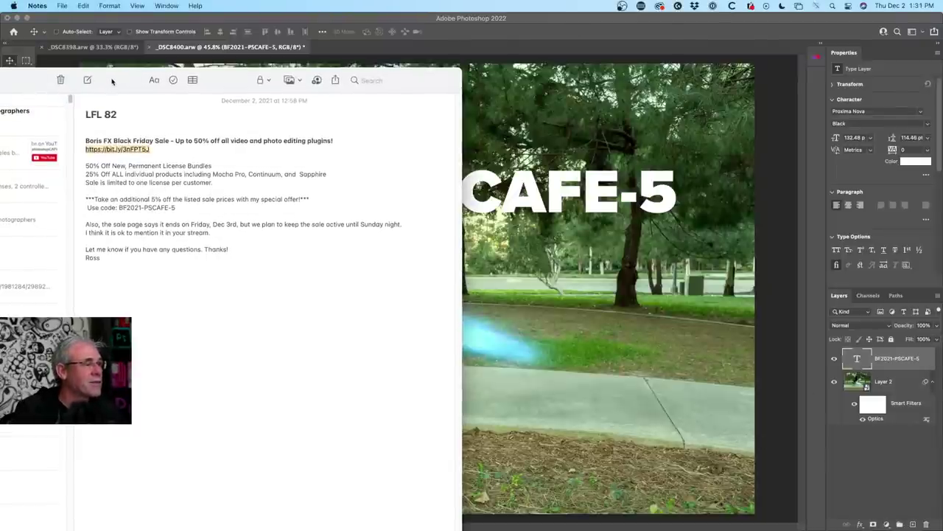
key("super+m")
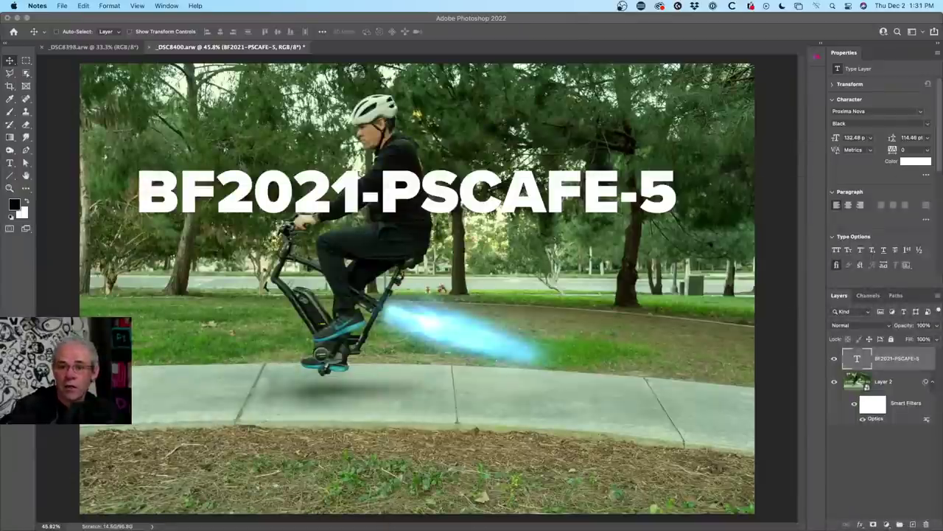
- Paste the sale link as new text below the code and enlarge it to about double width
left_click(799, 230)
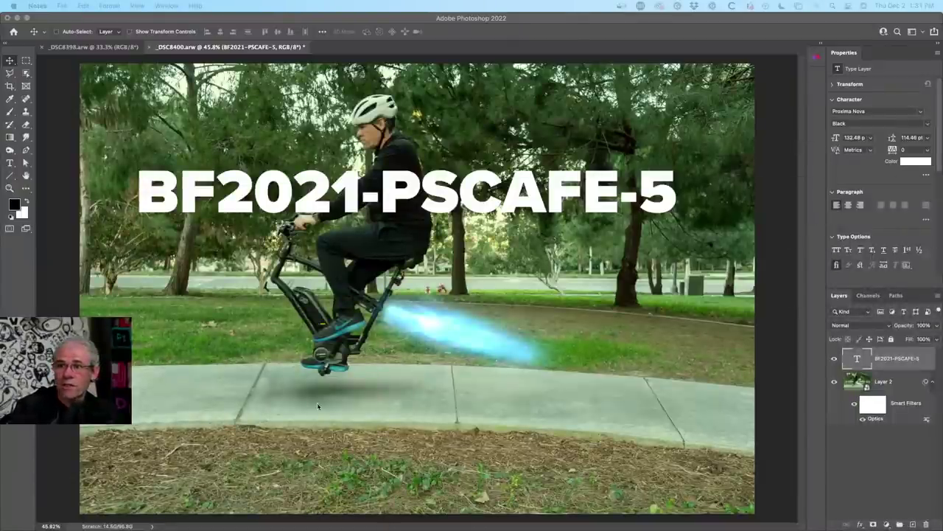
left_click(9, 162)
left_click(165, 293)
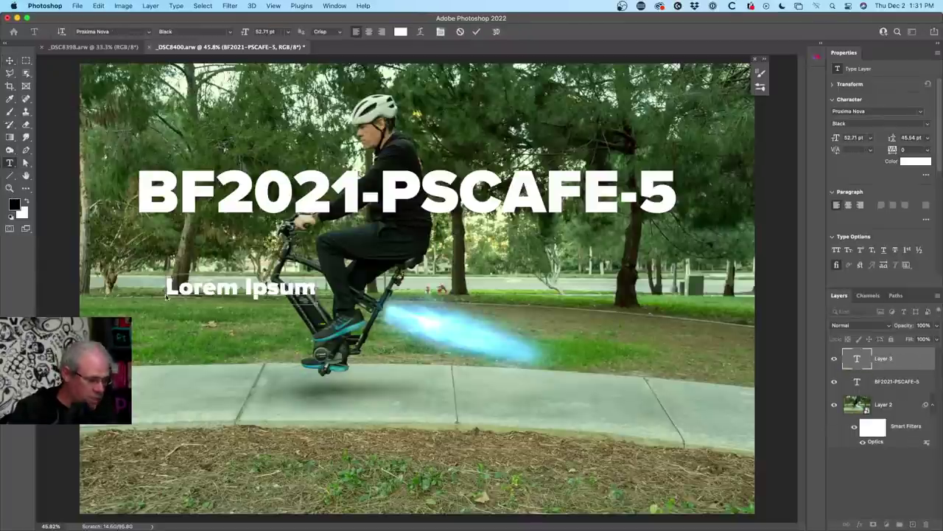
key("ctrl+v")
left_click(10, 60)
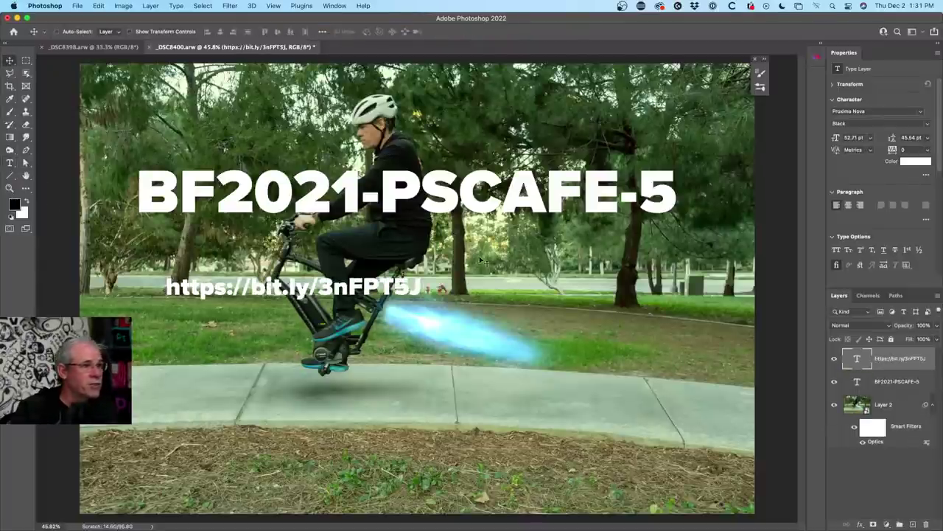
key("ctrl+t")
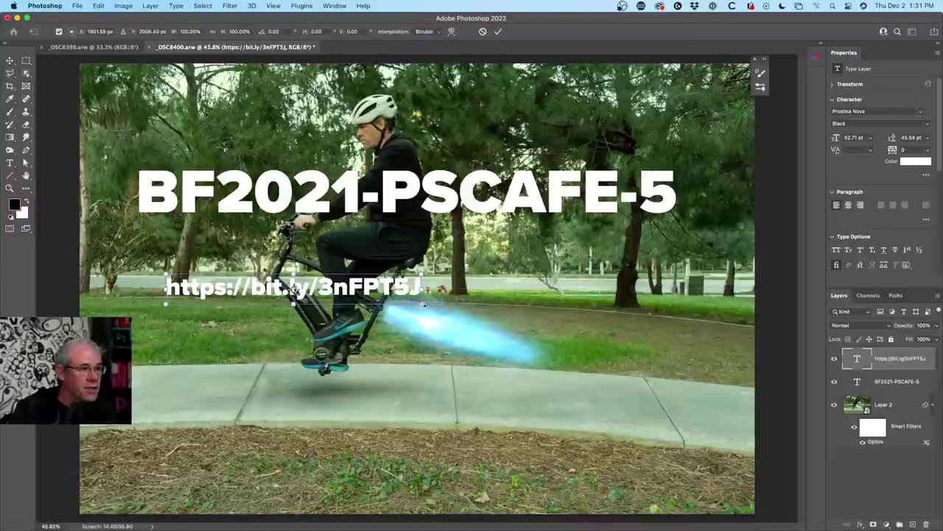
left_click_drag(422, 303, 687, 354)
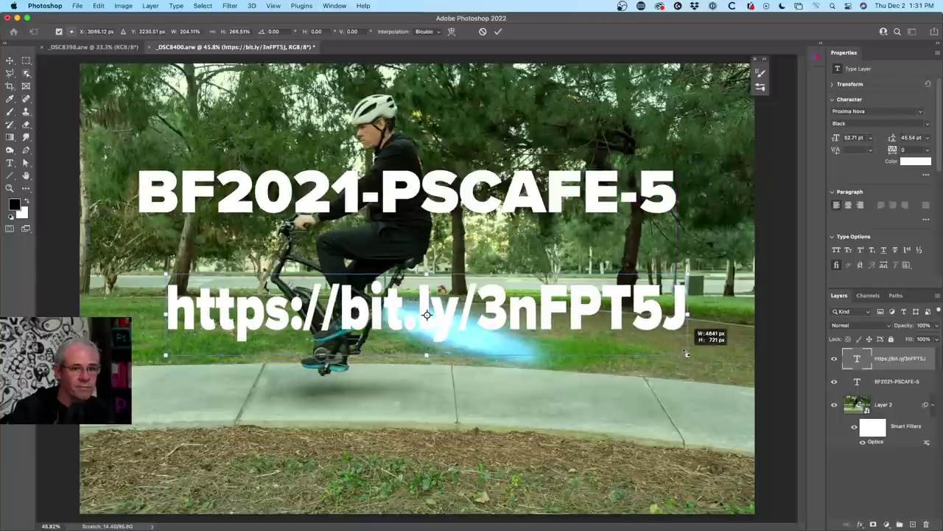
- Commit the resize and add a new empty Layer 3 beneath the text layers, above Layer 2
key("Return")
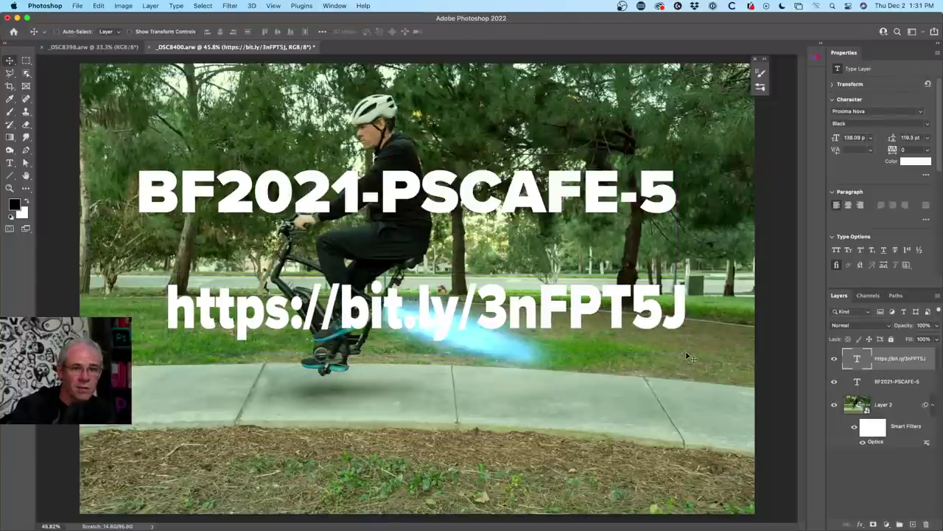
left_click(913, 524)
left_click_drag(903, 357, 903, 412)
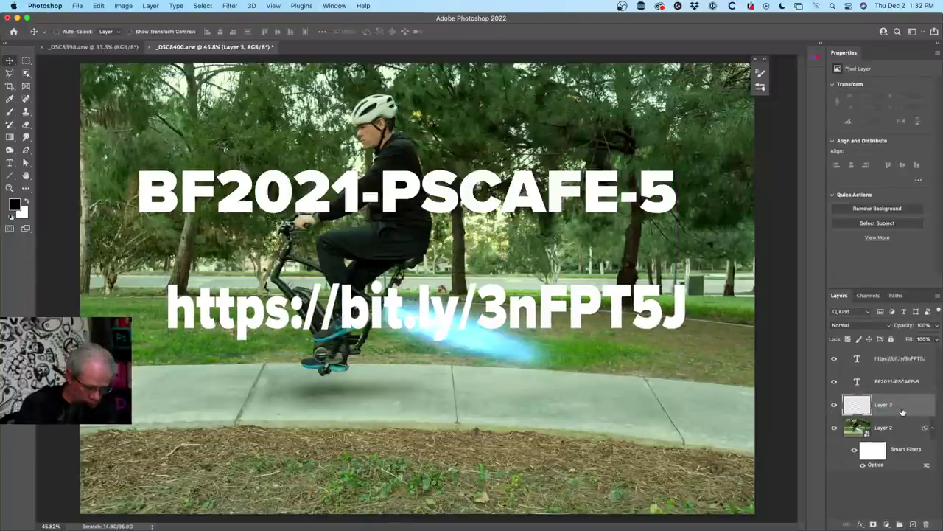
- Fill Layer 3 with black, cancel closing the document, and hide the black layer
key("alt+BackSpace")
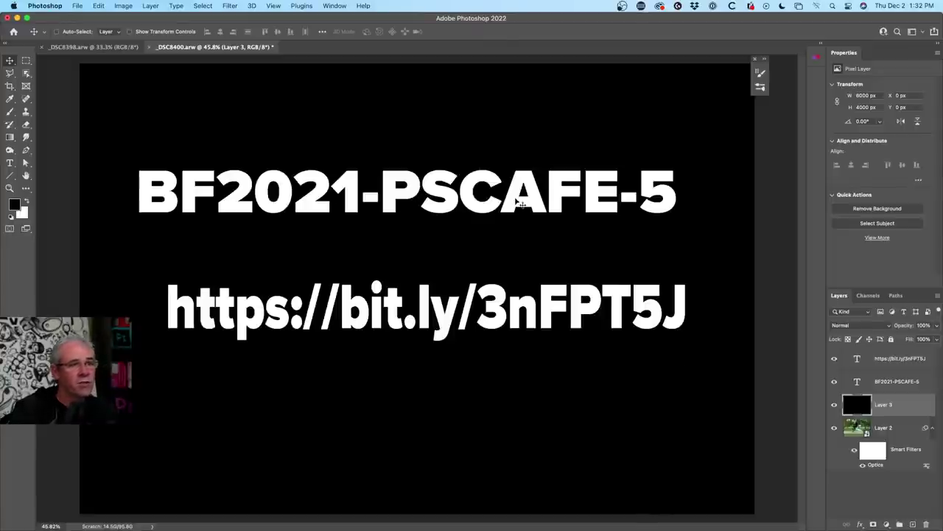
left_click(150, 47)
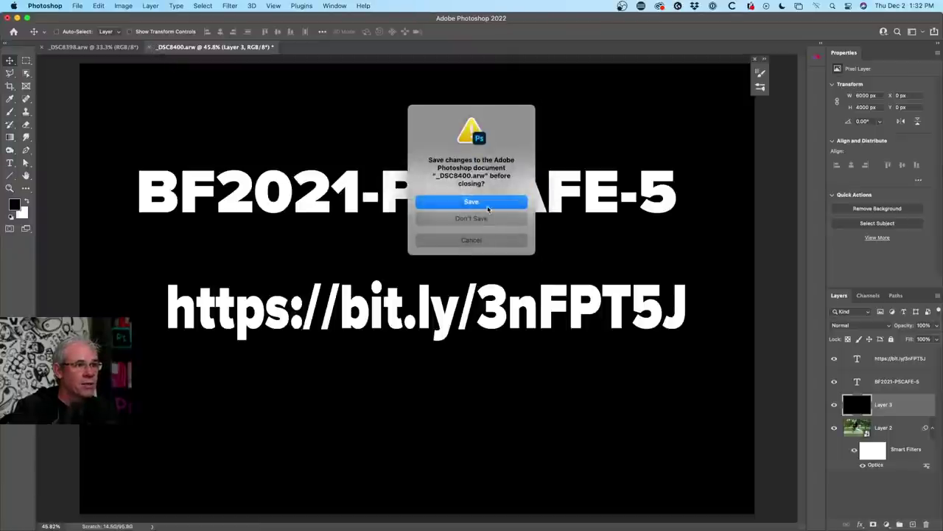
left_click(480, 238)
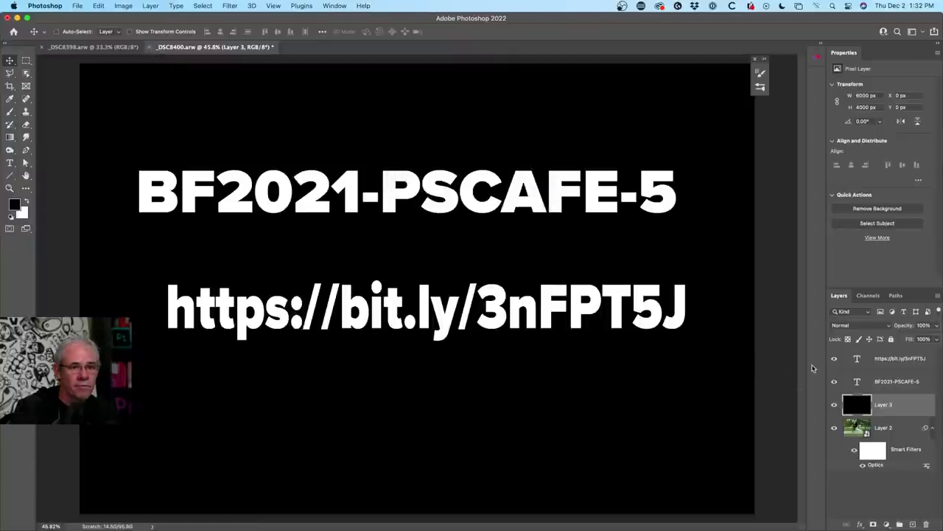
left_click(834, 405)
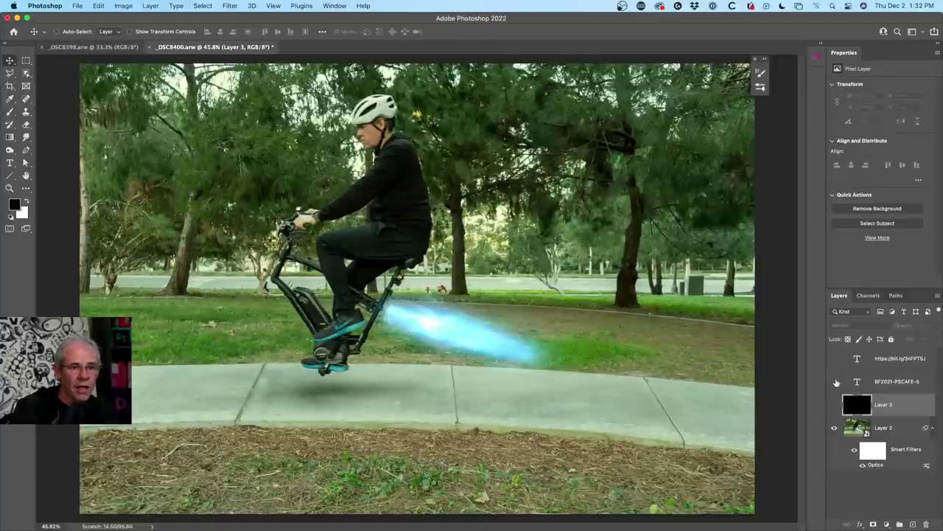
- Hide both text layers and duplicate Layer 2 with Cmd+J
left_click_drag(834, 358, 834, 381)
left_click(874, 427)
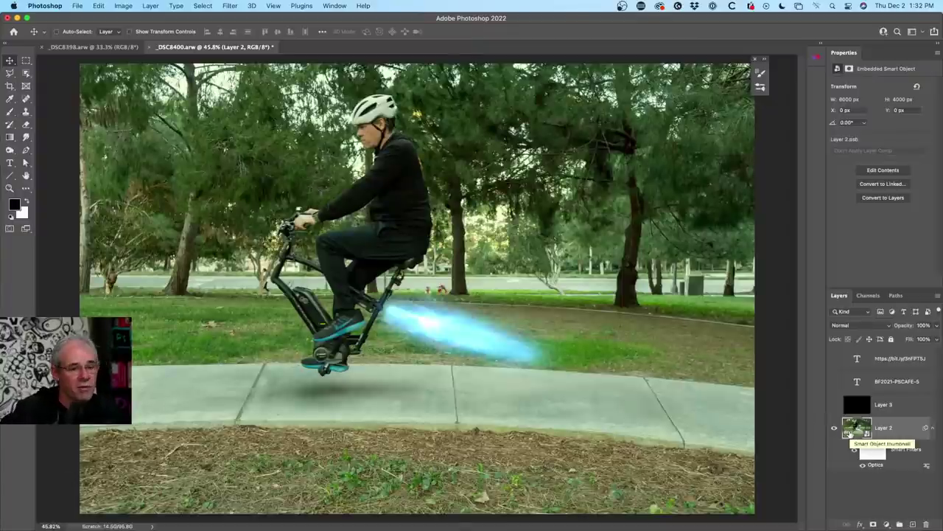
key("super")
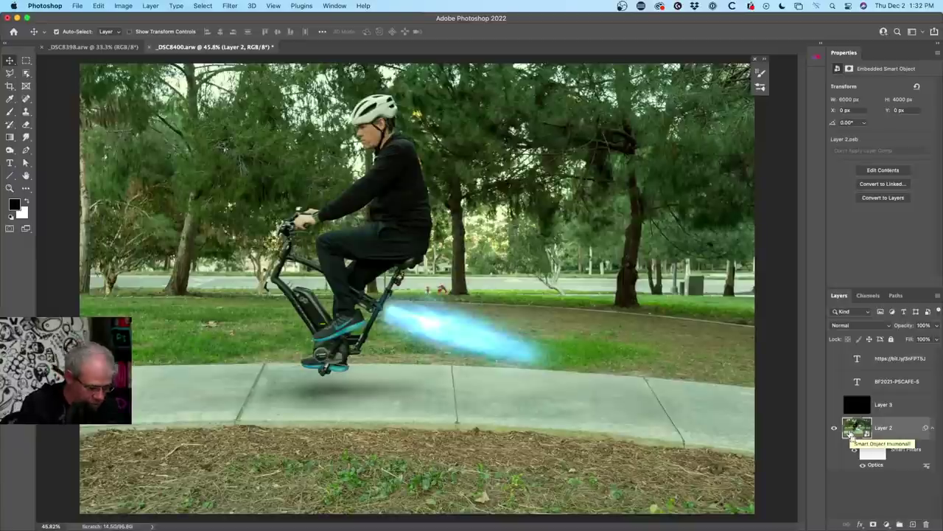
key("super+j")
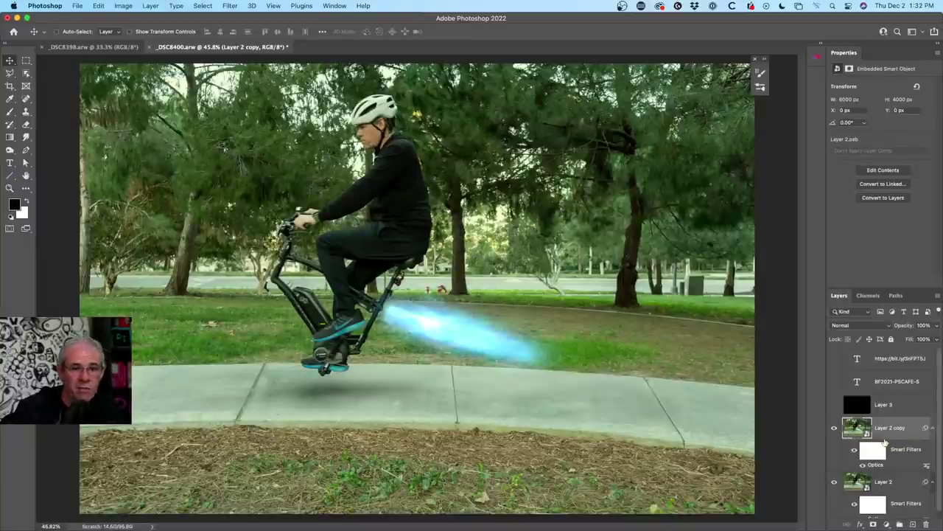
- Rasterize Layer 2 copy into a plain pixel layer
right_click(879, 430)
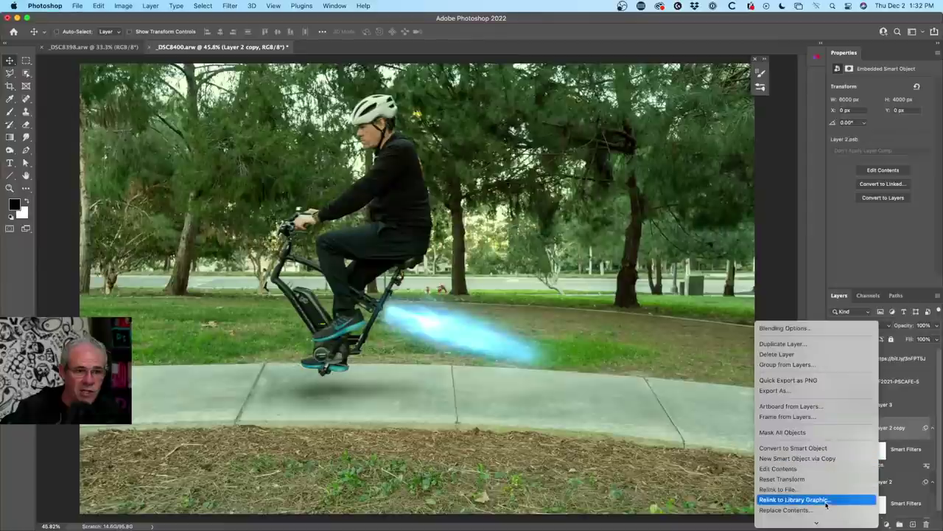
scroll(825, 501, "down", 1)
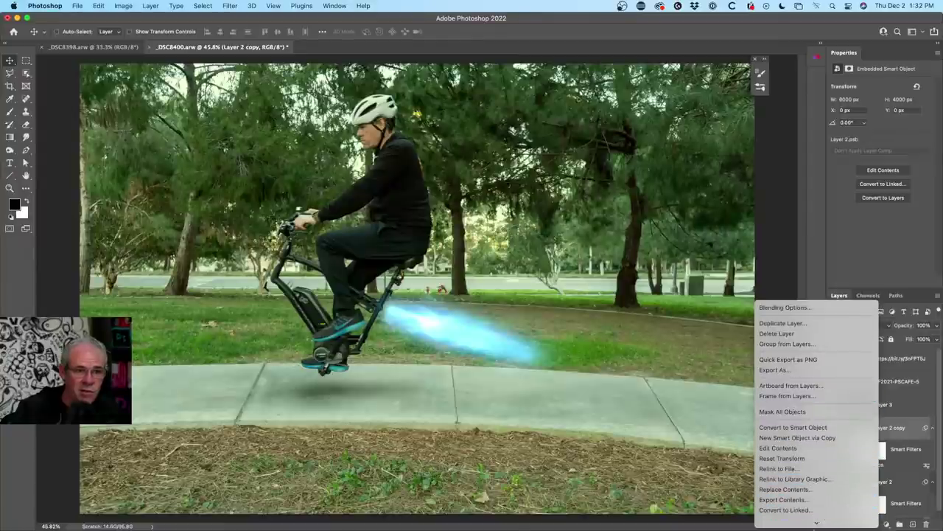
scroll(811, 472, "down", 3)
left_click(806, 444)
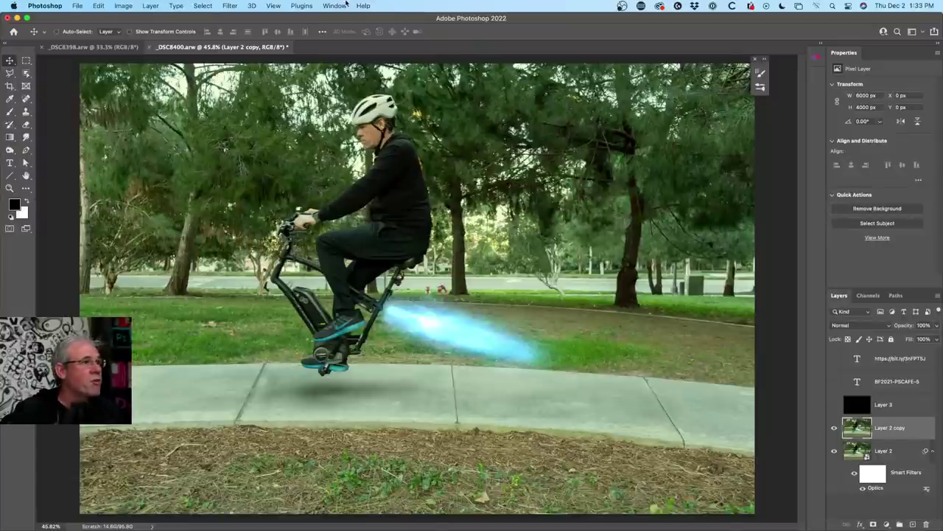
- Launch the Boris FX Sapphire Effect Builder from the Filter menu
left_click(230, 5)
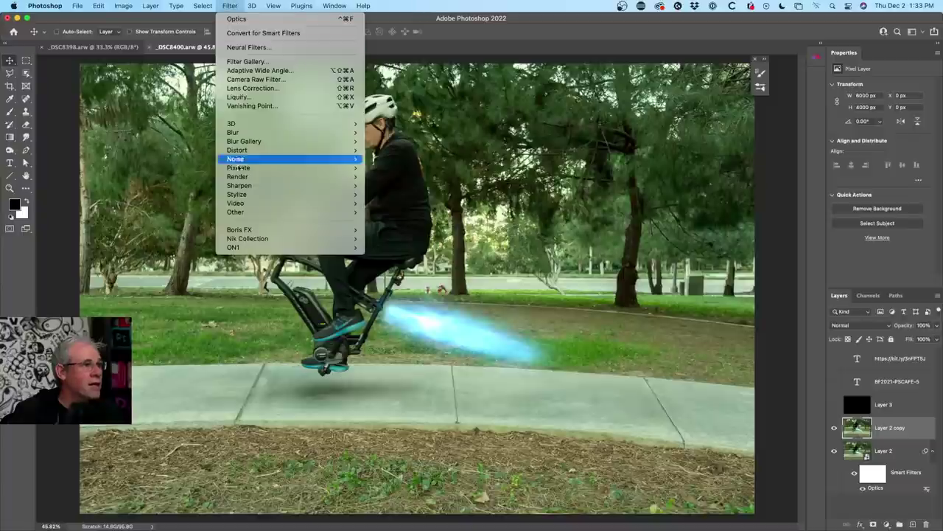
mouse_move(239, 231)
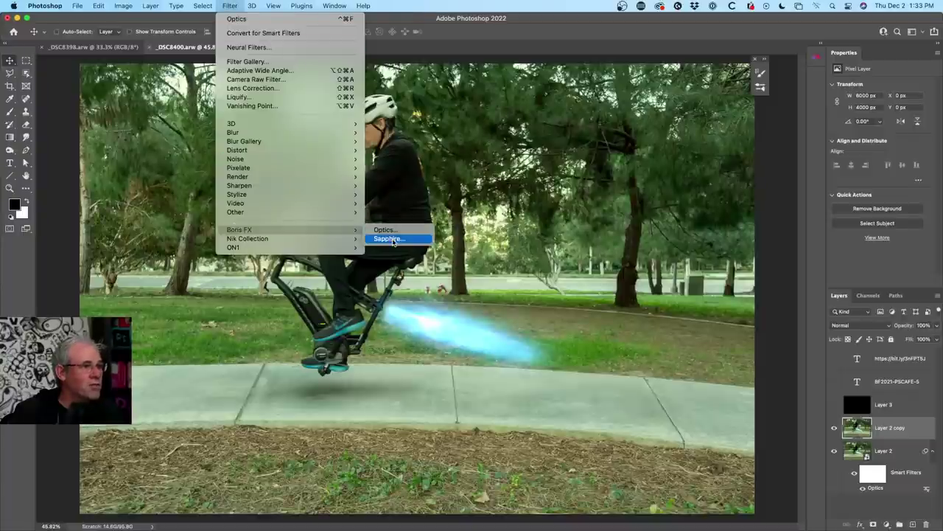
left_click(549, 258)
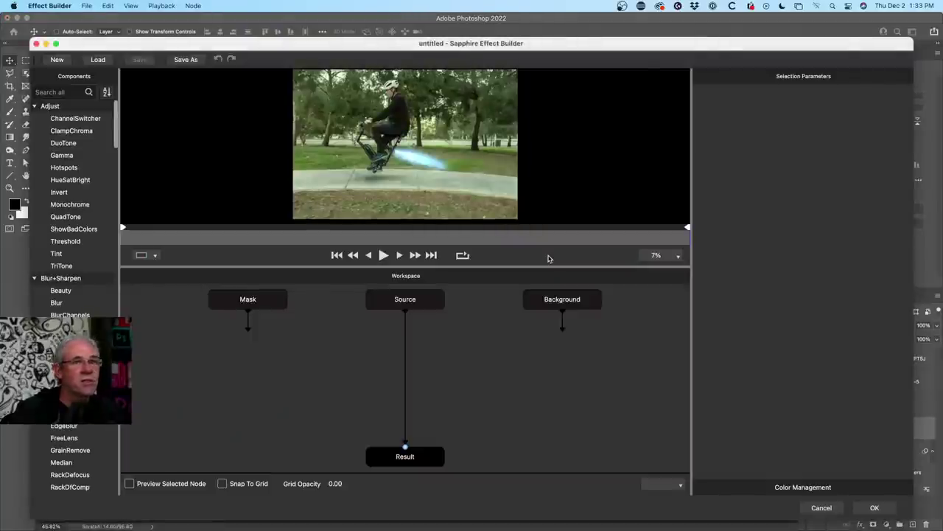
left_click_drag(380, 43, 371, 18)
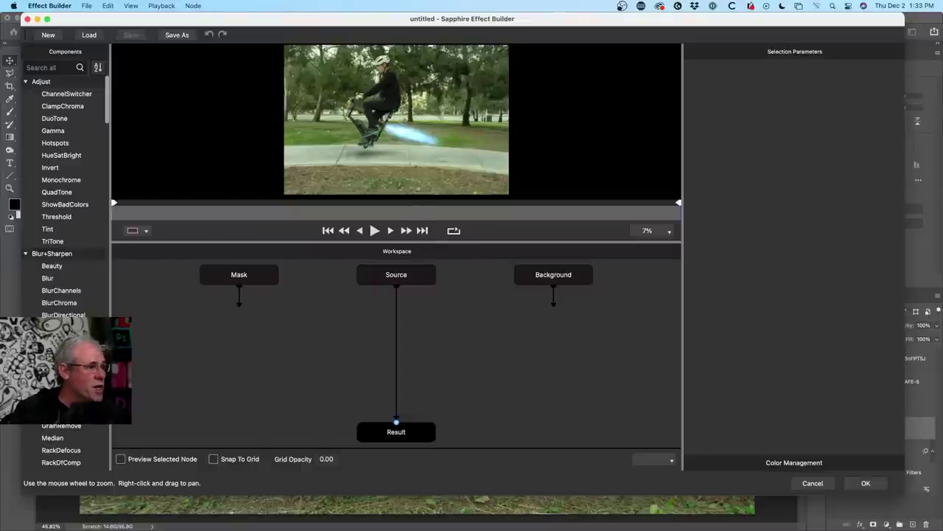
- Scroll Components to Transitions and insert DissolveRays between Source and Result
left_click_drag(108, 116, 101, 173)
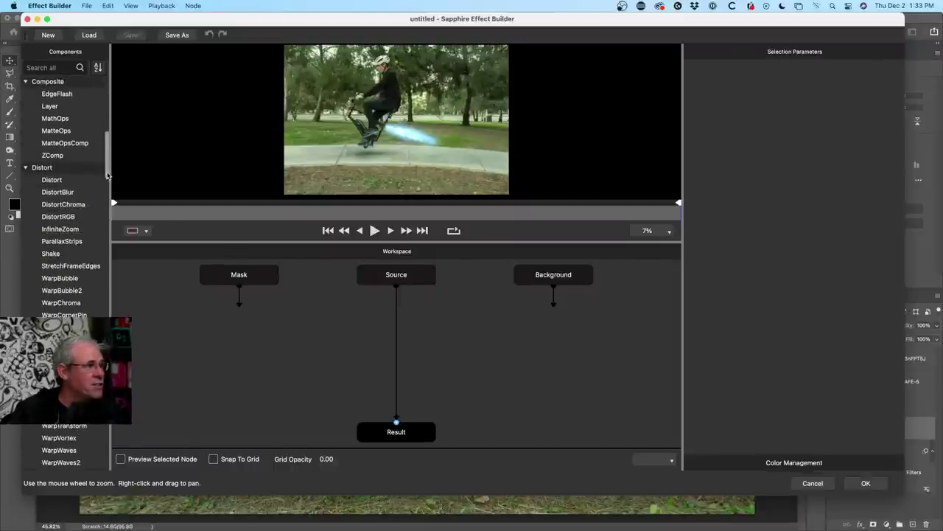
left_click_drag(107, 175, 105, 398)
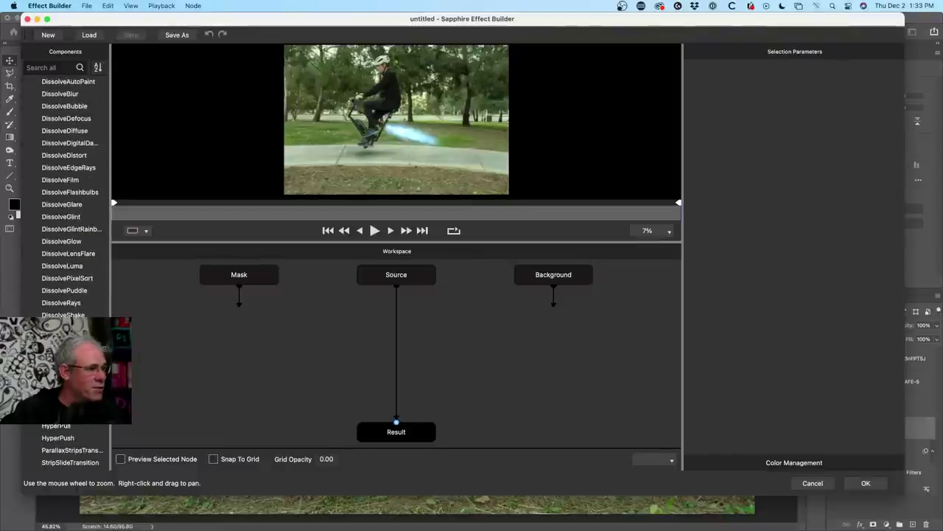
left_click_drag(65, 301, 394, 344)
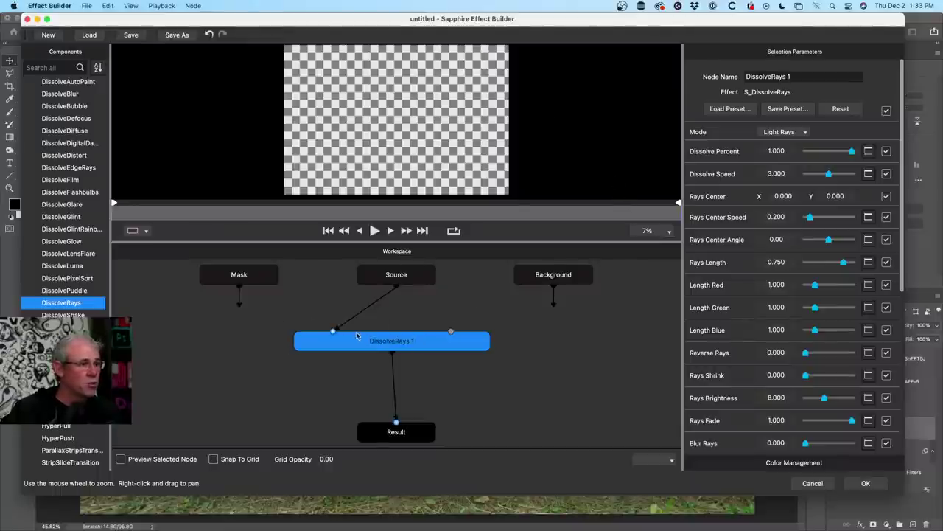
- Set DissolveRays to 0.271 dissolve, rays center speed 0.500 and angle 90, then show the speed's curve options
left_click_drag(357, 336, 374, 331)
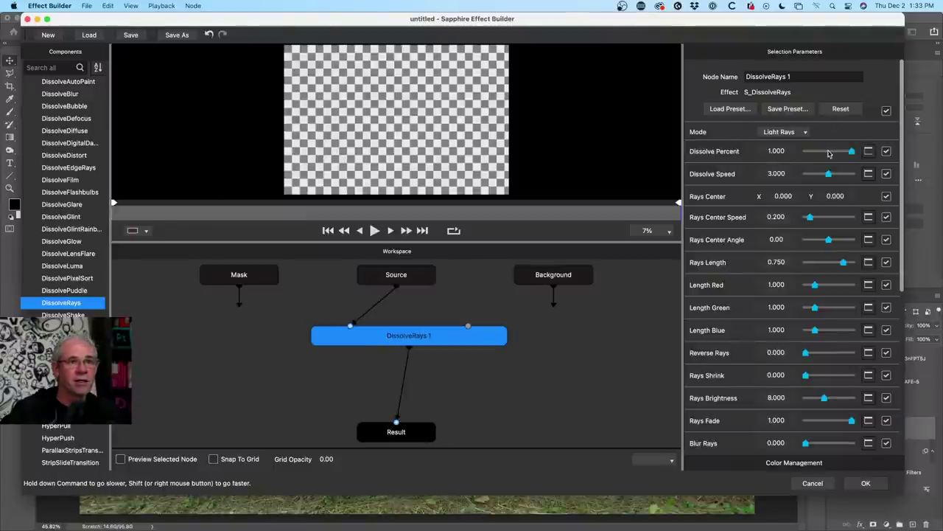
left_click_drag(849, 152, 817, 152)
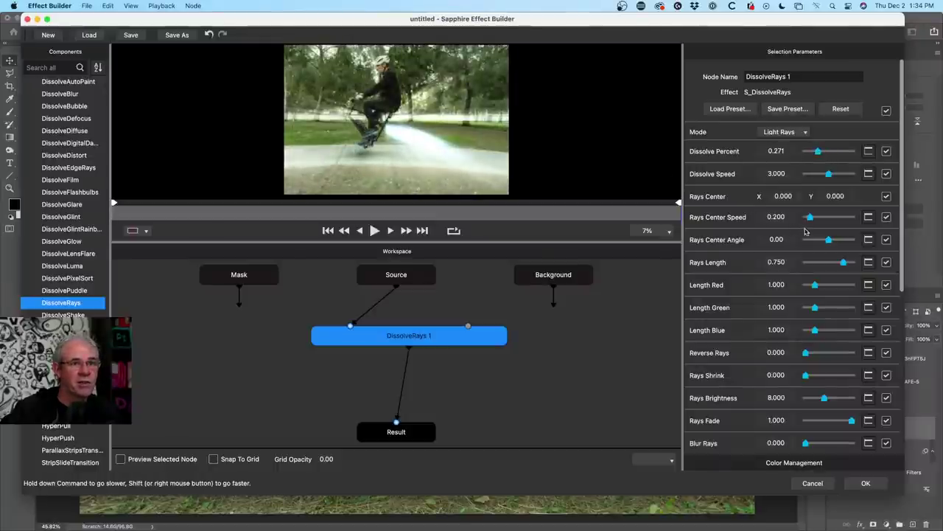
left_click_drag(806, 222, 836, 239)
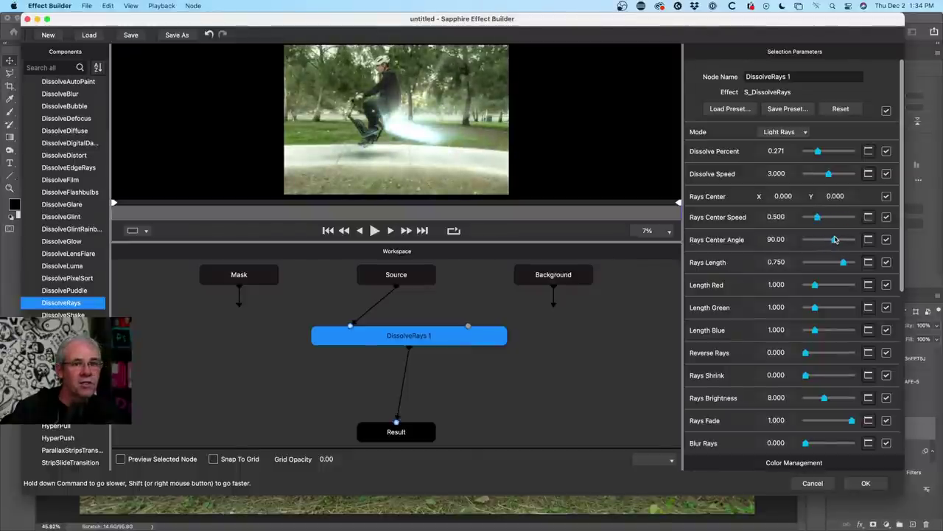
left_click(868, 219)
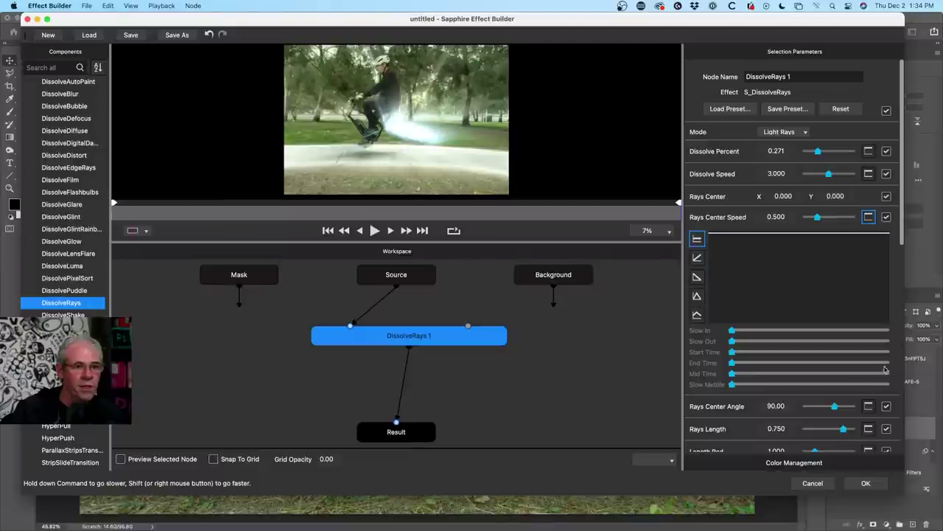
- Ramp Rays Center Speed linearly to 0.188 and chain a DissolvePuddle node after DissolveRays 1
left_click_drag(905, 236, 905, 290)
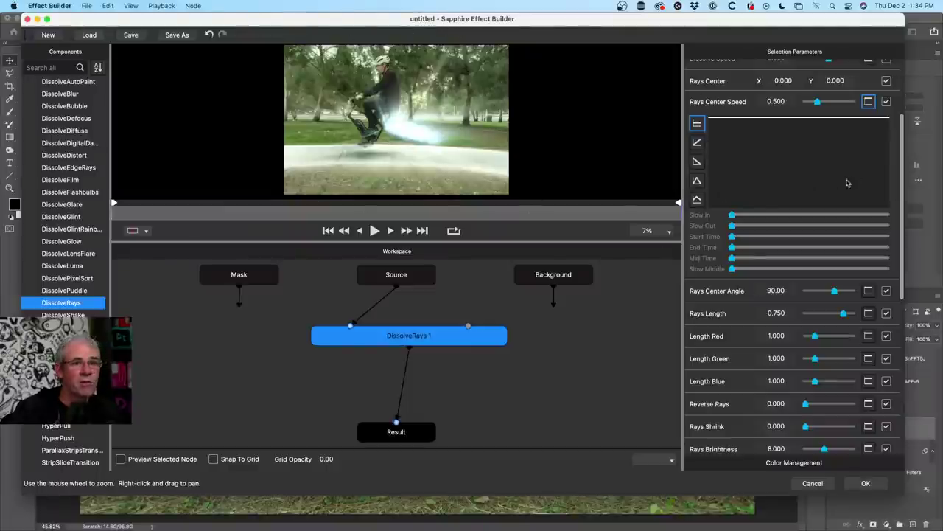
left_click_drag(901, 167, 895, 111)
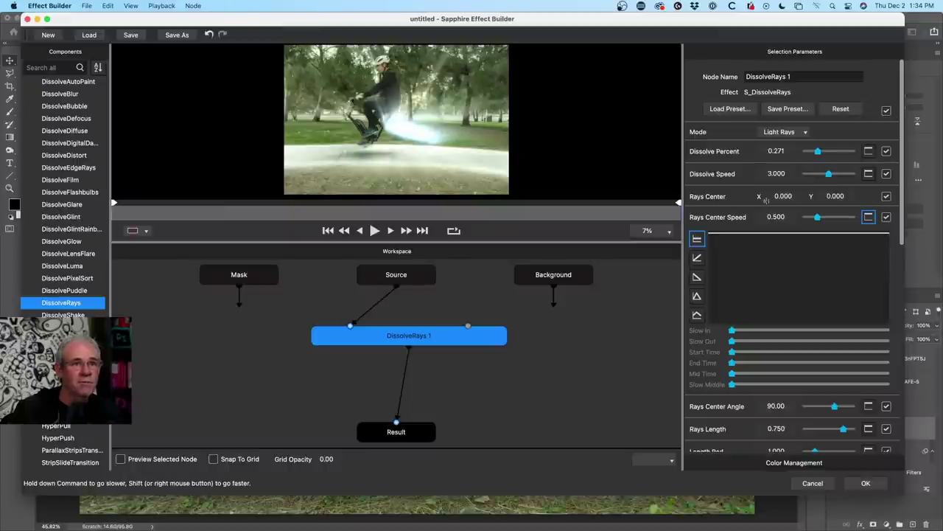
left_click_drag(817, 217, 834, 220)
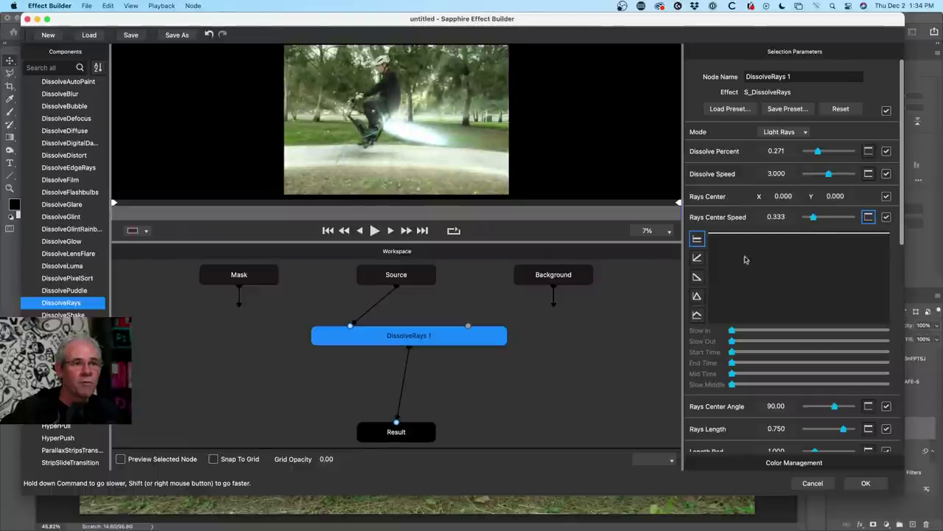
left_click(697, 258)
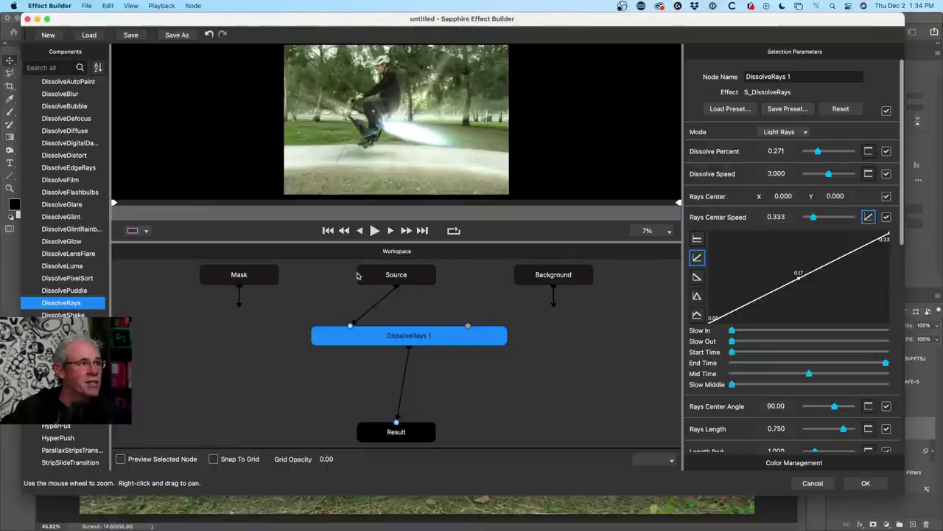
mouse_move(815, 220)
left_mouse_down()
mouse_move(861, 216)
mouse_move(798, 220)
mouse_move(858, 217)
mouse_move(810, 218)
left_mouse_up()
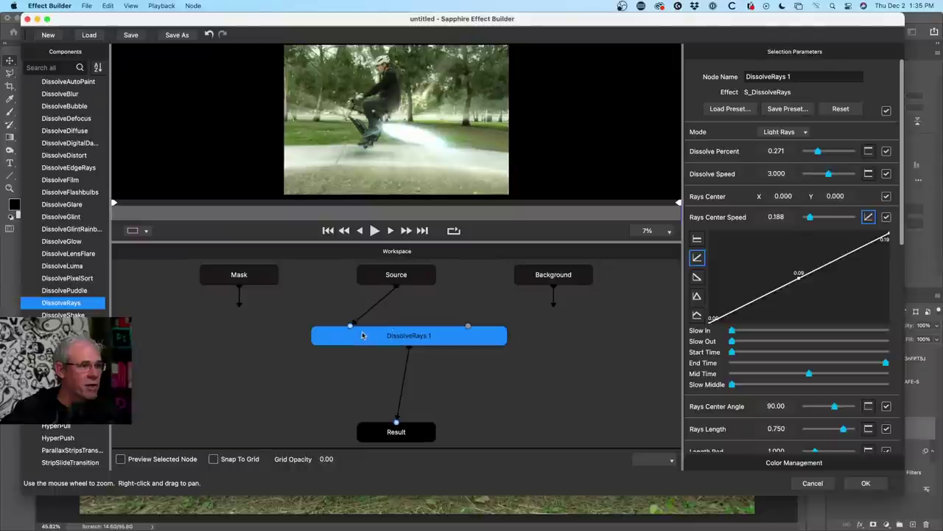
left_click_drag(62, 292, 453, 372)
- Delete the DissolveRays 1 node and move DissolvePuddle 1 up under Source
left_click(443, 340)
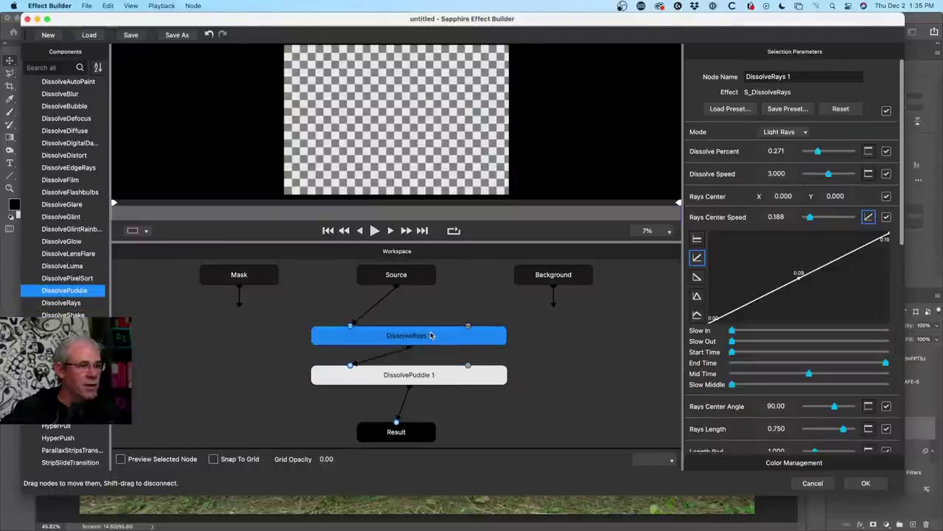
right_click(435, 335)
left_click(461, 373)
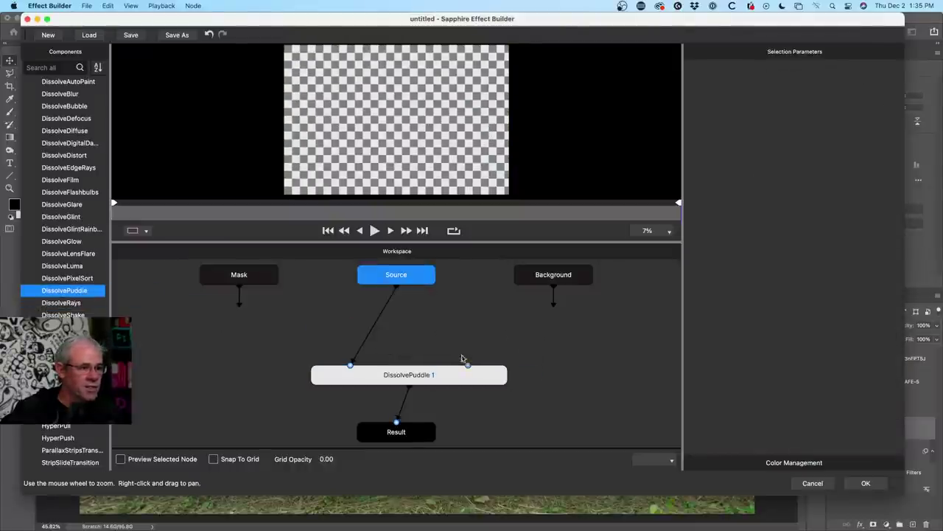
left_click_drag(453, 373, 432, 337)
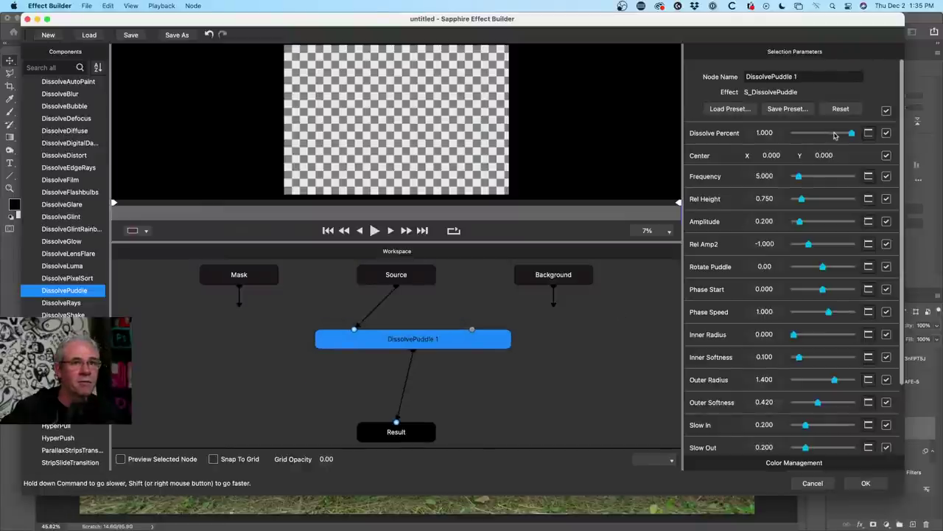
- Lower the puddle's Dissolve Percent and raise Frequency to 37.750, then cancel the builder
left_click_drag(851, 133, 804, 136)
mouse_move(799, 177)
left_mouse_down()
mouse_move(838, 181)
mouse_move(783, 181)
left_mouse_up()
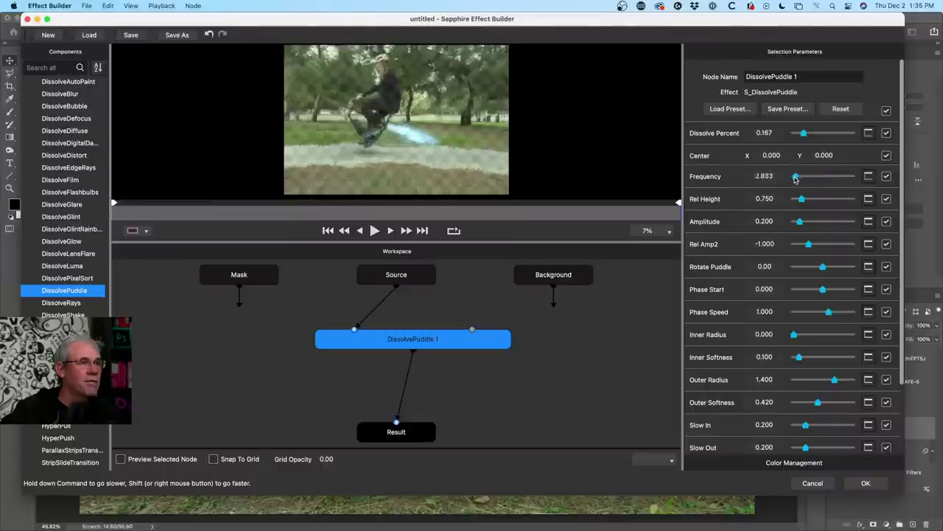
left_click(813, 483)
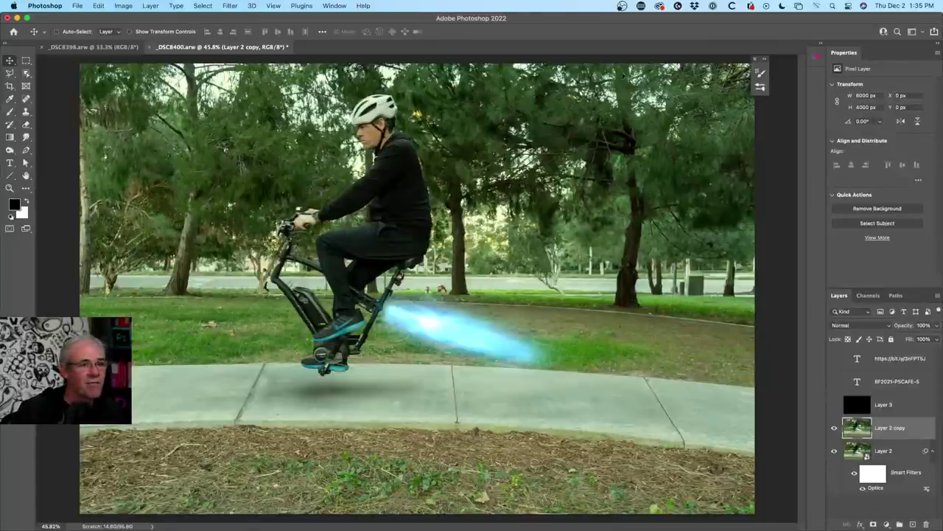
- Launch the Sapphire Effect Builder on the bike layer from Filter > Boris FX
left_click(232, 4)
left_click(280, 20)
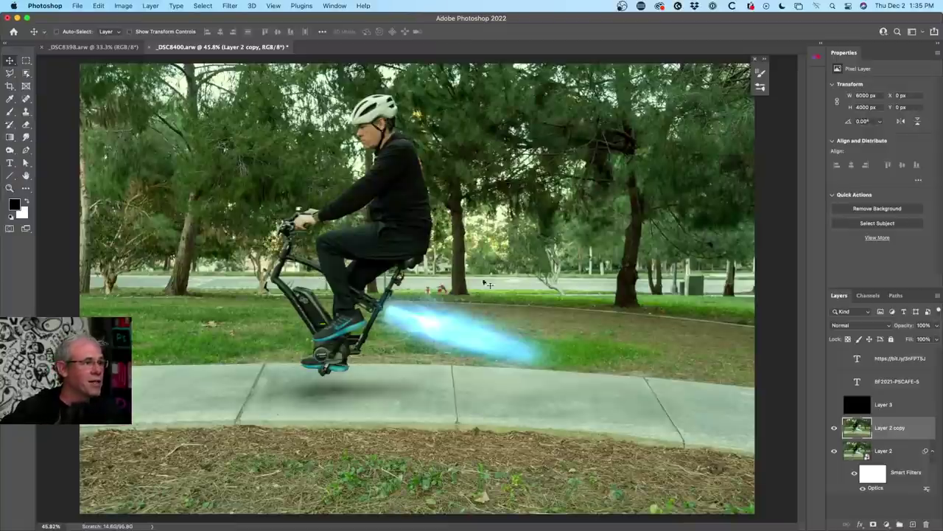
left_click(229, 6)
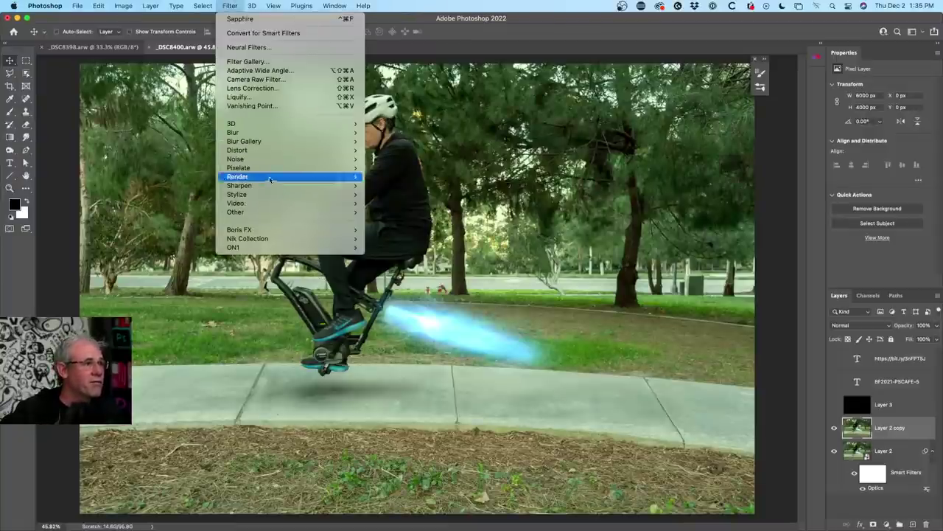
mouse_move(347, 230)
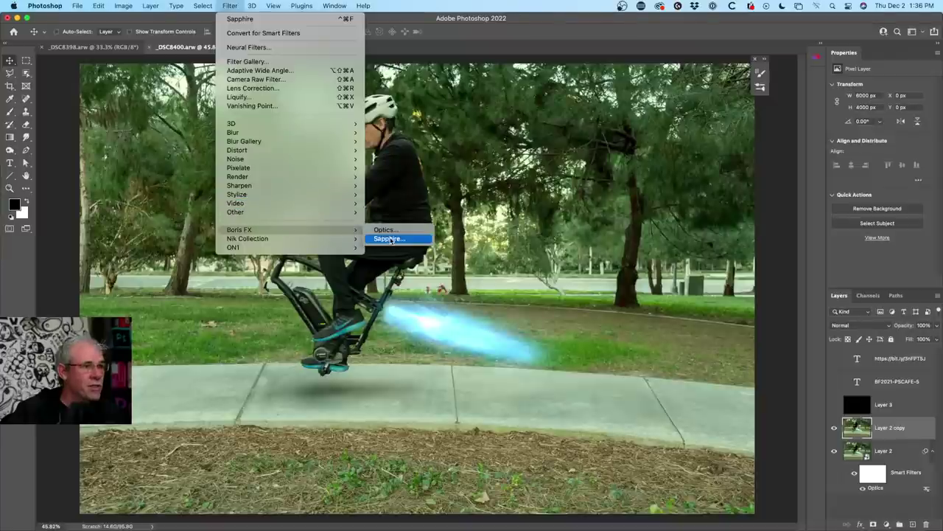
left_click(390, 238)
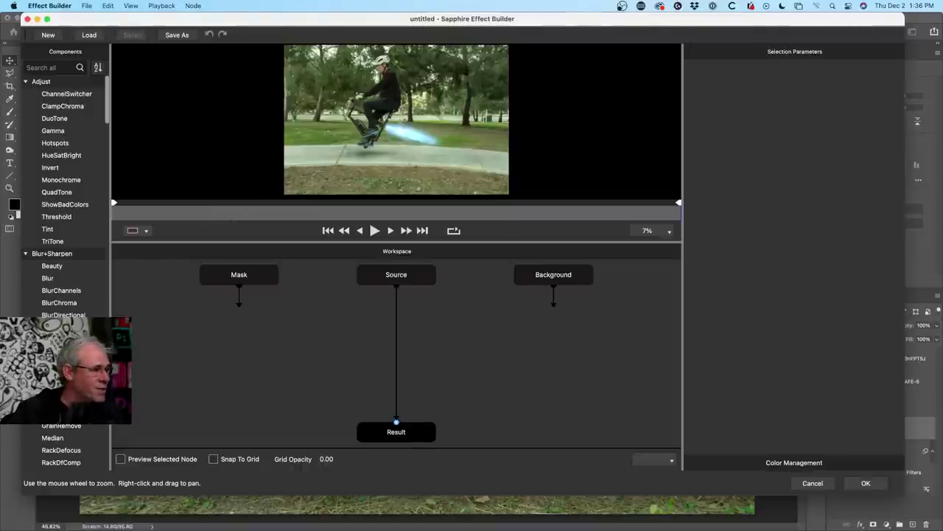
- Insert a ConvolveComp component onto the Source–Result wire
scroll(65, 265, "down", 3)
scroll(65, 265, "down", 6)
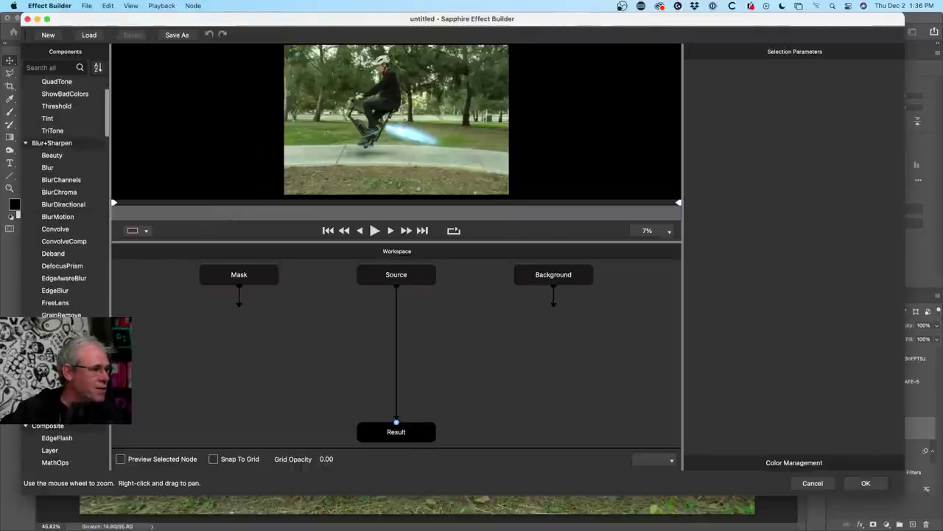
scroll(65, 266, "down", 9)
mouse_move(59, 329)
left_mouse_down()
mouse_move(395, 332)
mouse_move(136, 335)
mouse_move(369, 343)
mouse_move(139, 340)
mouse_move(70, 316)
left_mouse_up()
scroll(73, 297, "up", 9)
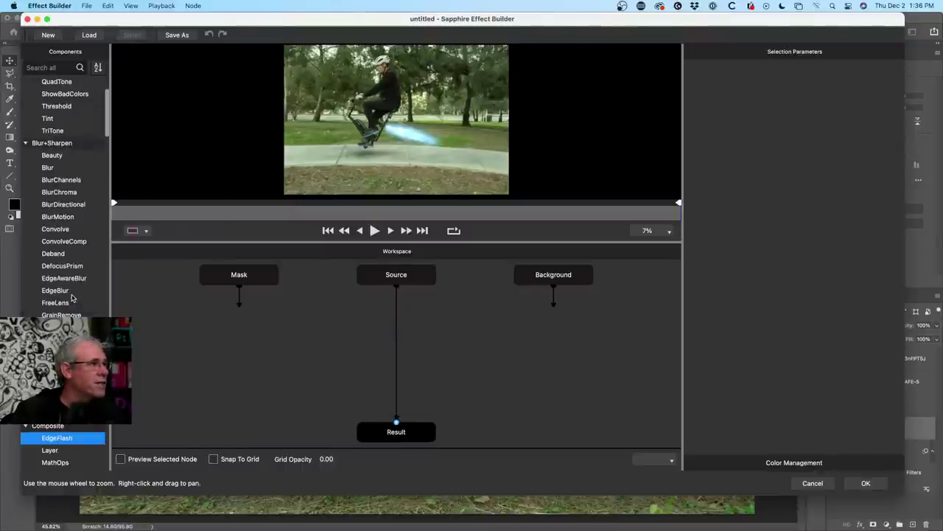
scroll(71, 253, "up", 9)
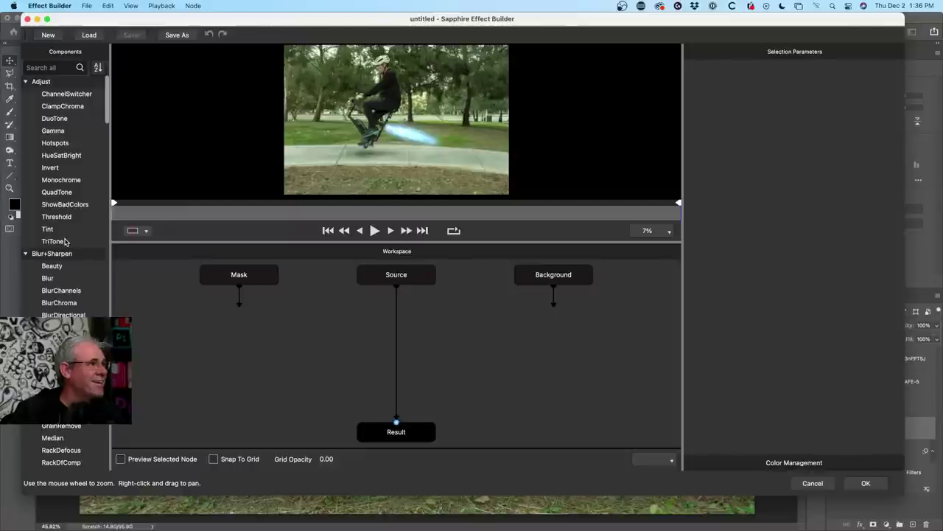
scroll(62, 257, "down", 3)
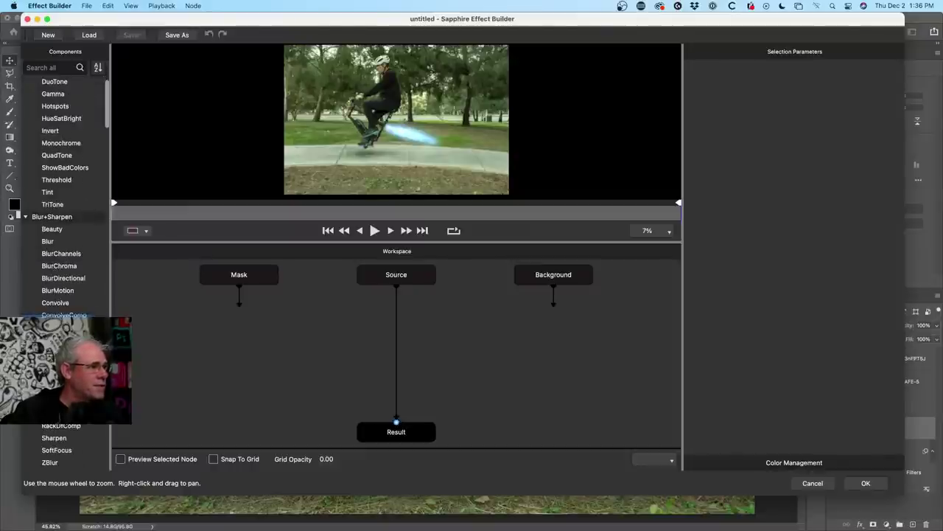
left_click(65, 315)
left_click_drag(64, 315, 392, 344)
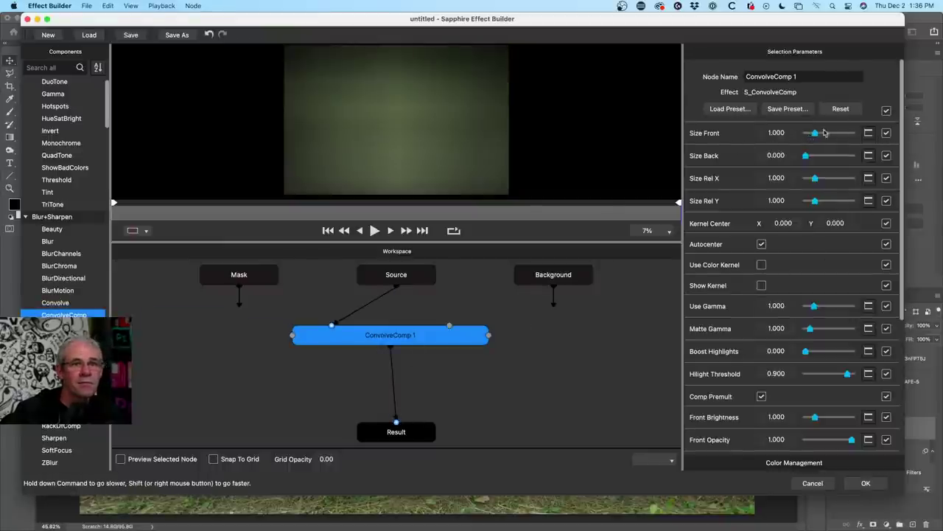
- Increase the ConvolveComp Size Front value
left_click_drag(812, 135, 837, 135)
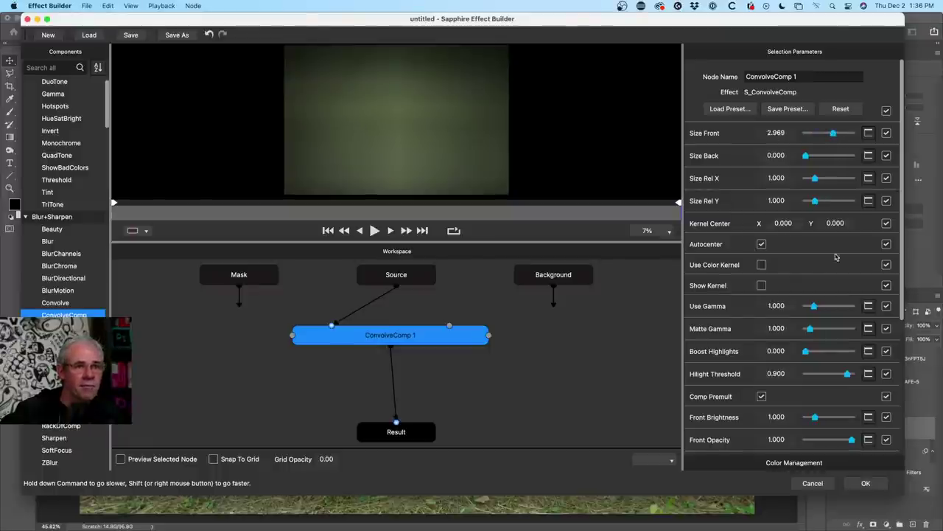
left_click_drag(902, 234, 895, 361)
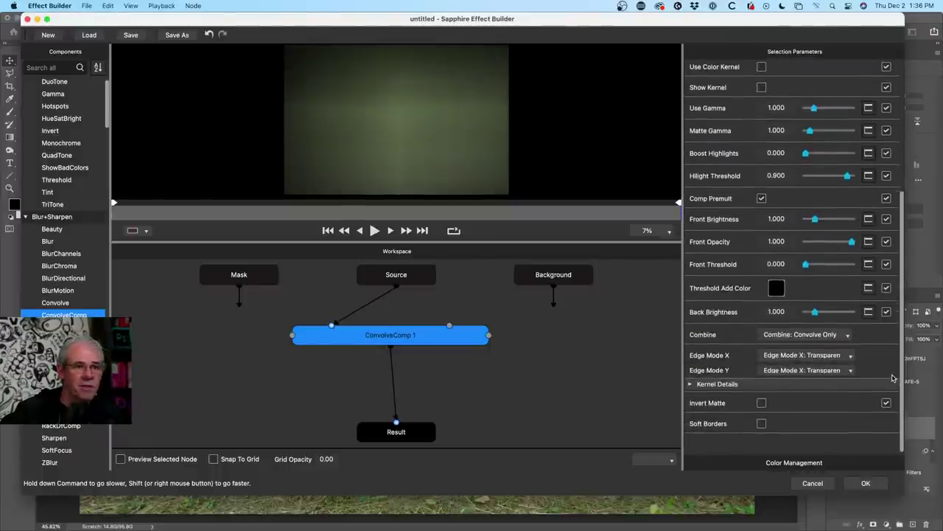
scroll(896, 361, "up", 5)
- Delete the ConvolveComp 1 node, insert WarpDrops between Source and Result, and apply it
right_click(361, 333)
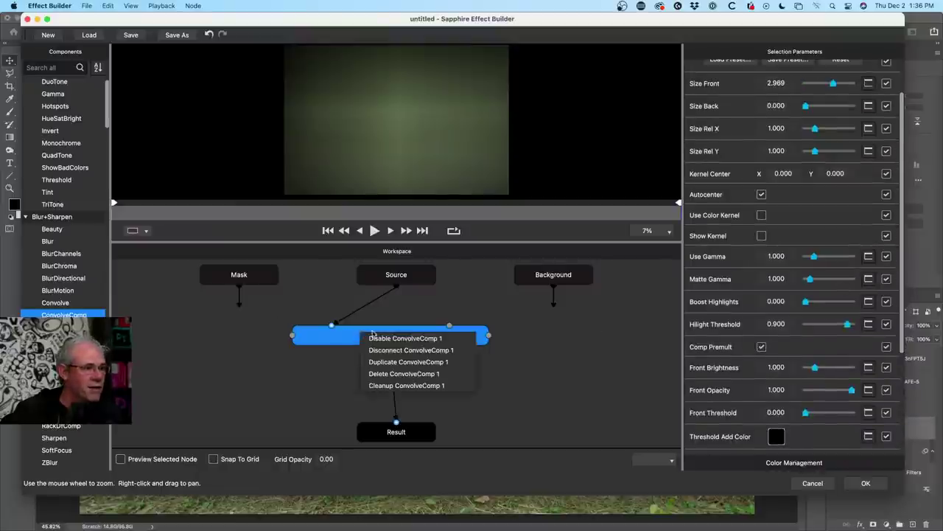
left_click(422, 374)
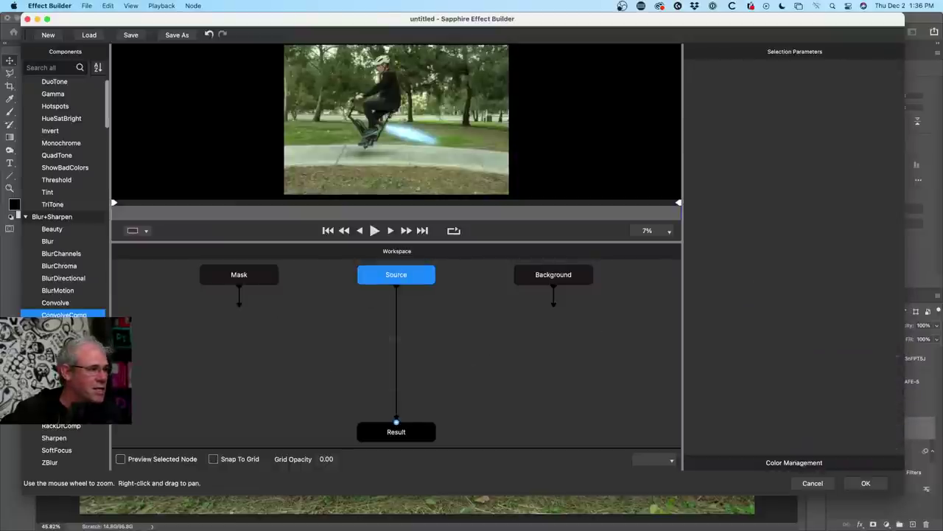
scroll(65, 266, "down", 5)
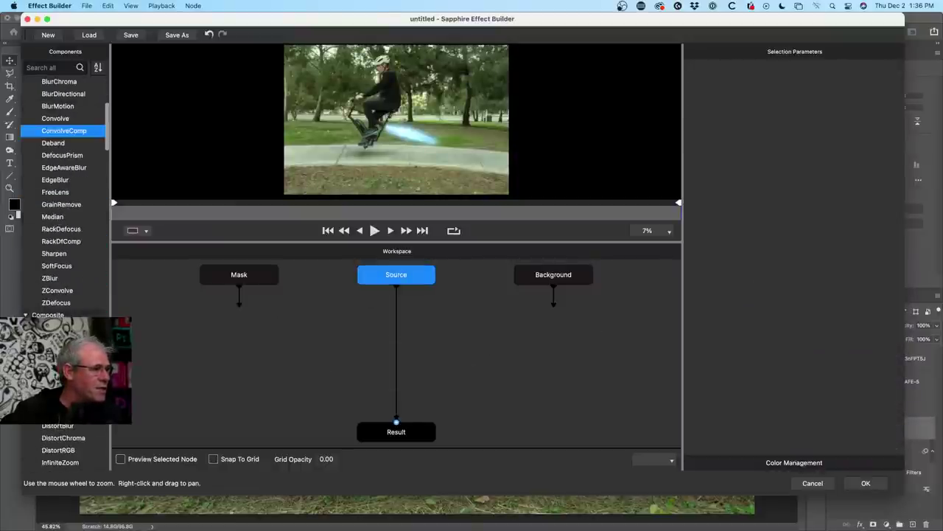
scroll(65, 221, "down", 4)
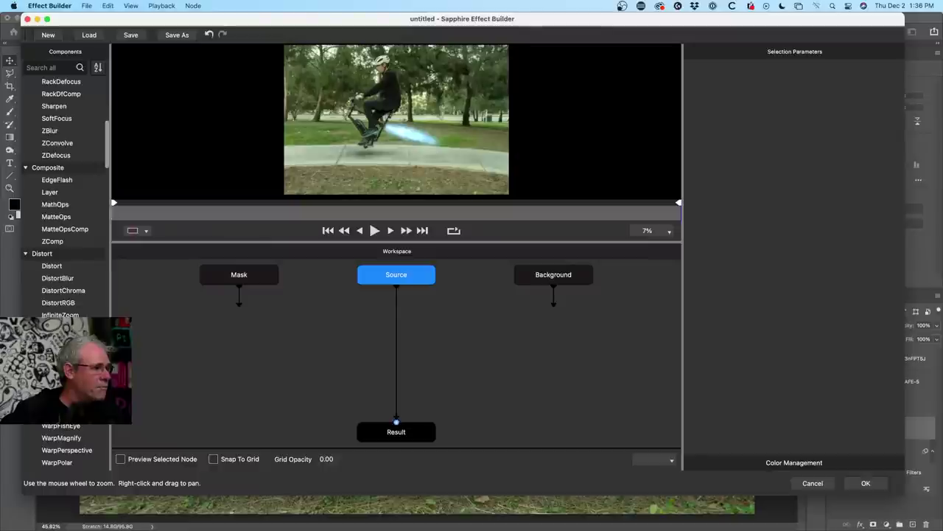
left_click_drag(66, 369, 402, 333)
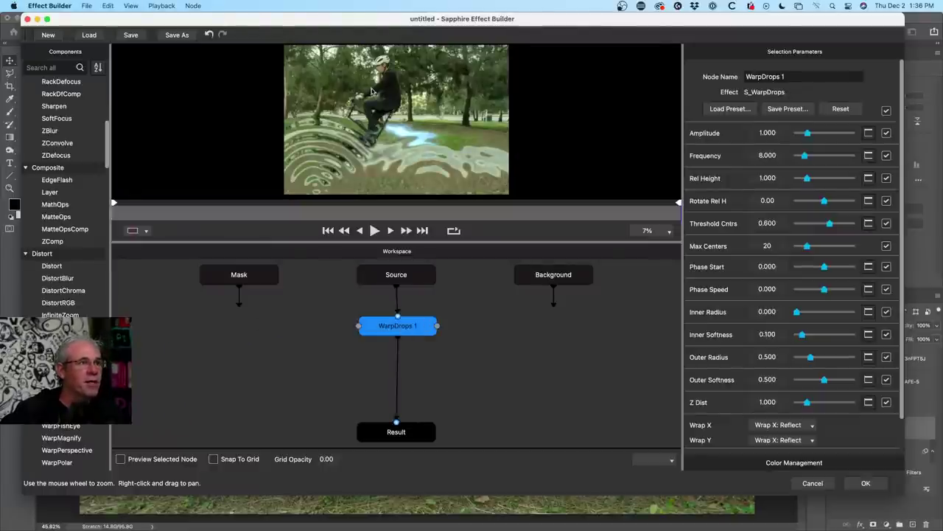
left_click(864, 484)
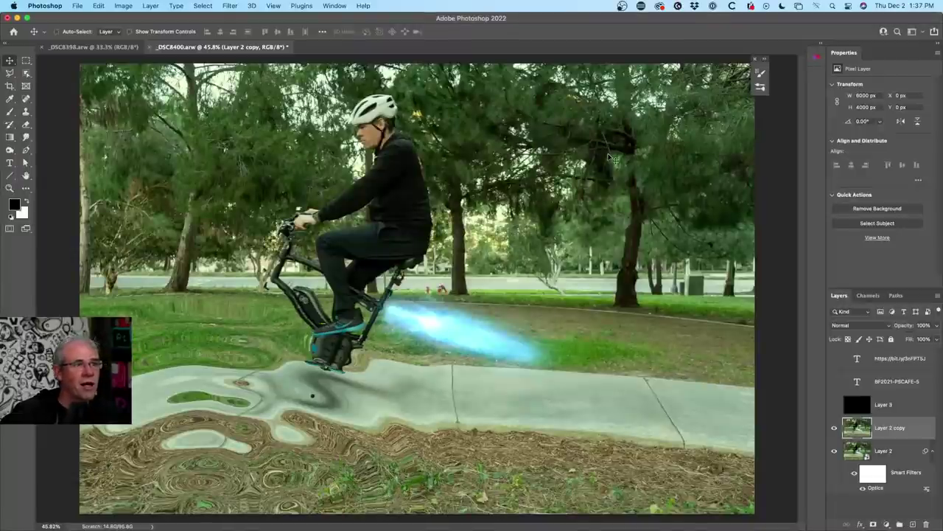
left_click(835, 429)
left_click(836, 429)
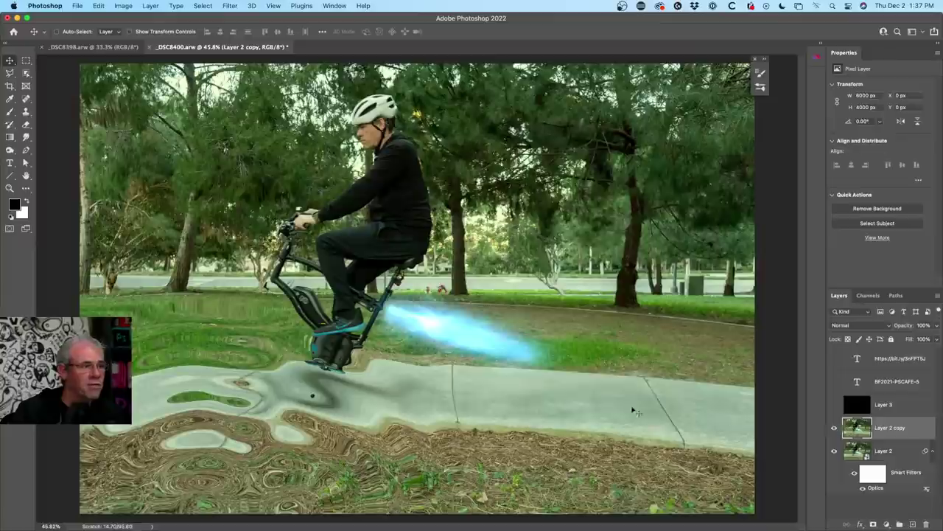
left_click(816, 59)
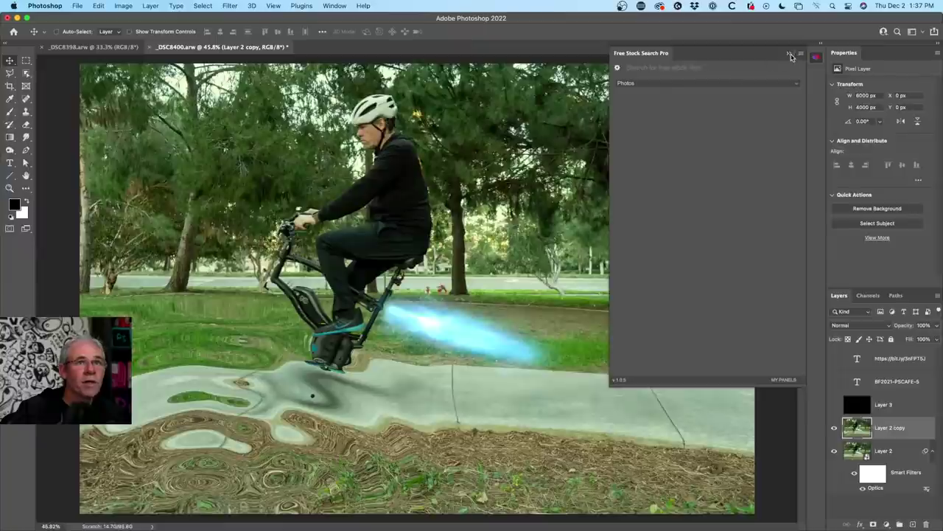
left_click(813, 62)
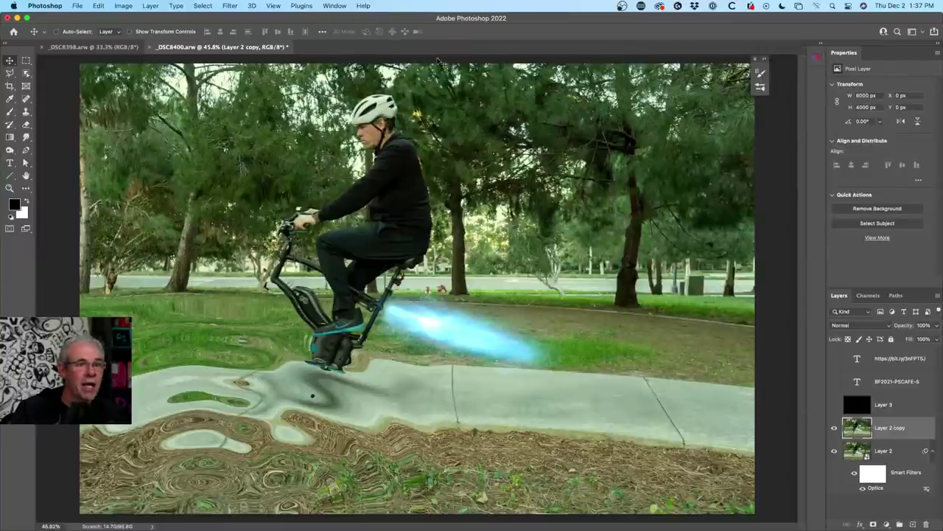
left_click(344, 6)
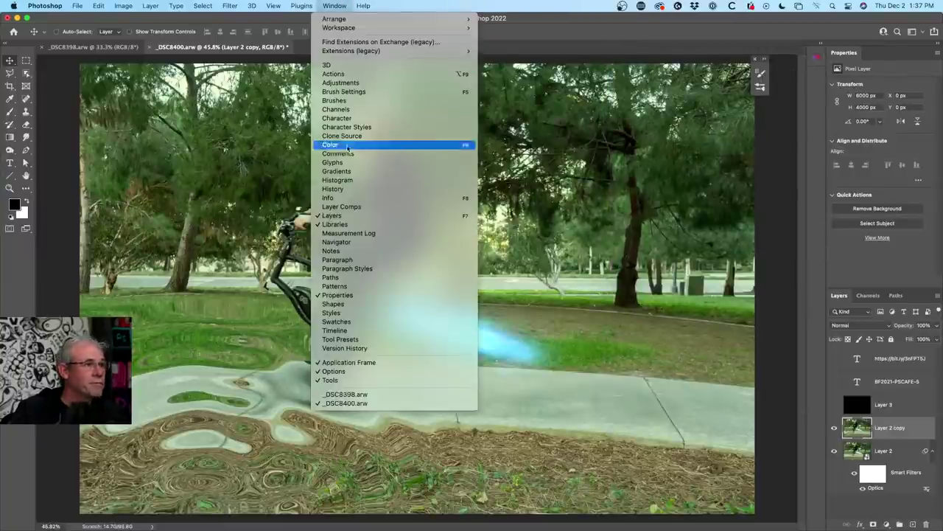
- Show and expand the Libraries panel
left_click(354, 225)
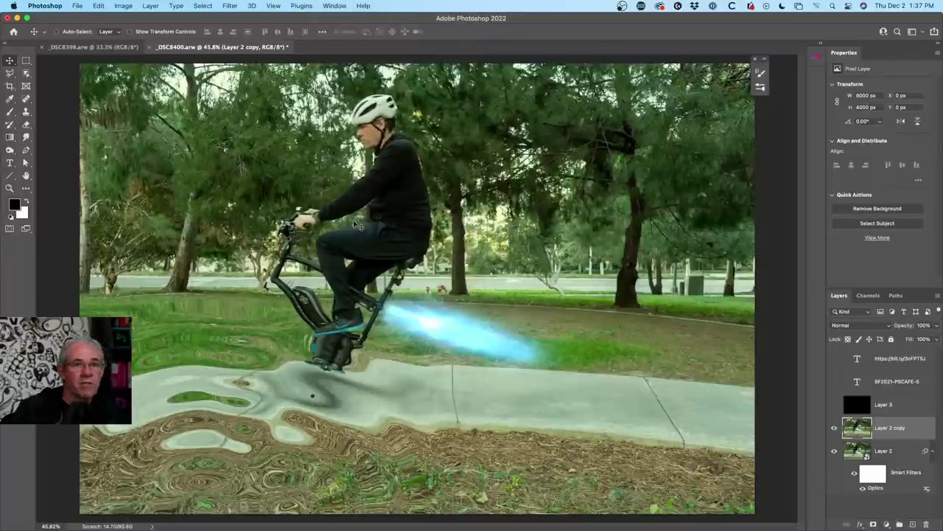
left_click(333, 5)
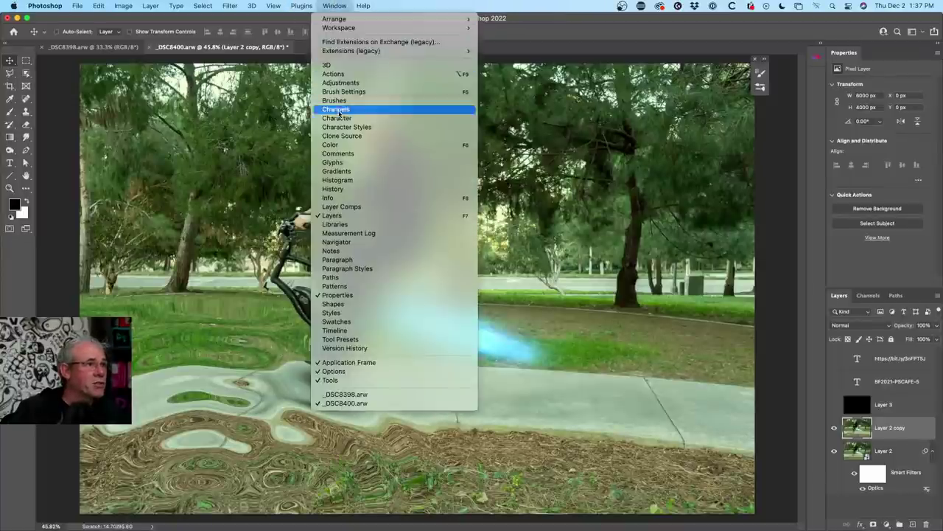
left_click(354, 224)
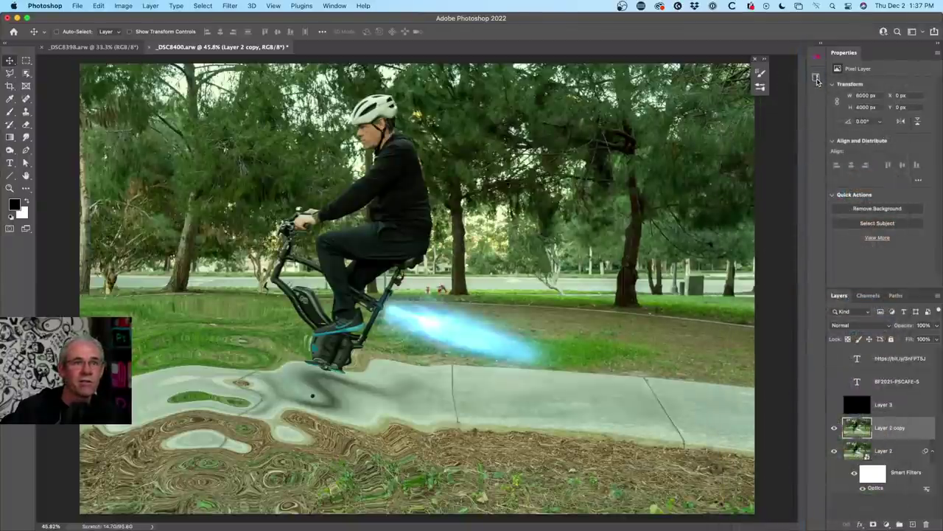
left_click(818, 79)
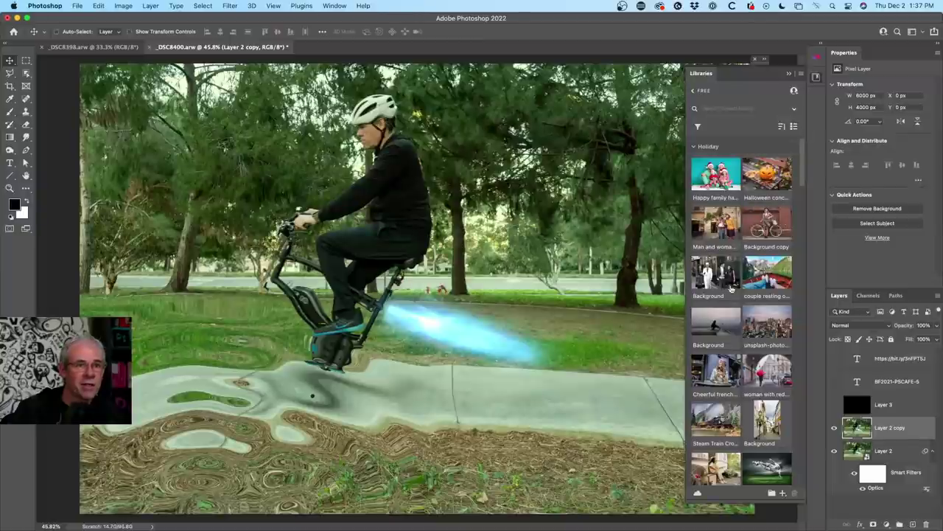
scroll(742, 258, "down", 1)
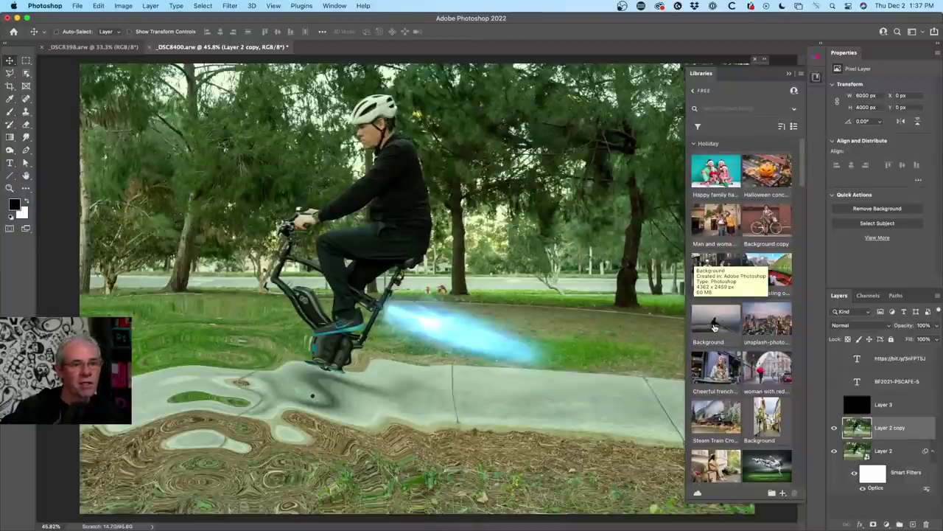
- Open the city skyline and rooftop girl images from the library, then view Background.psd
double_click(760, 323)
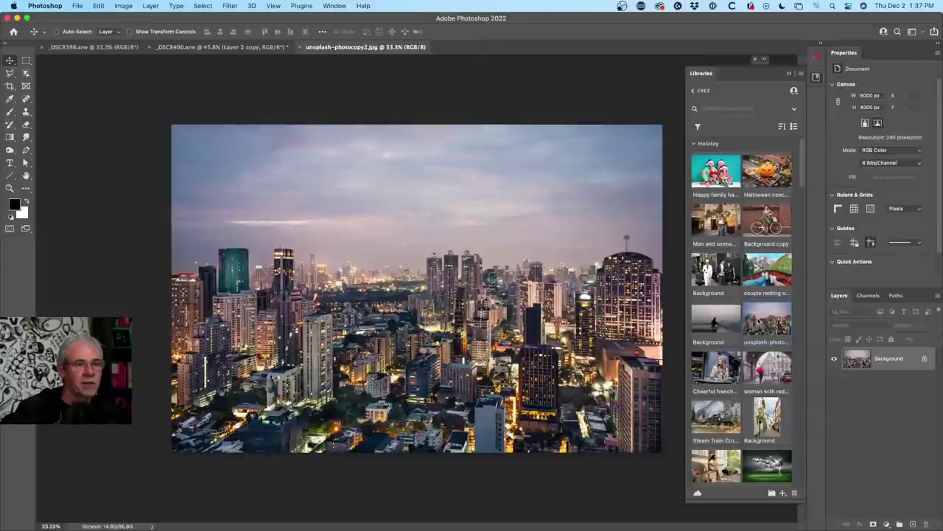
double_click(724, 326)
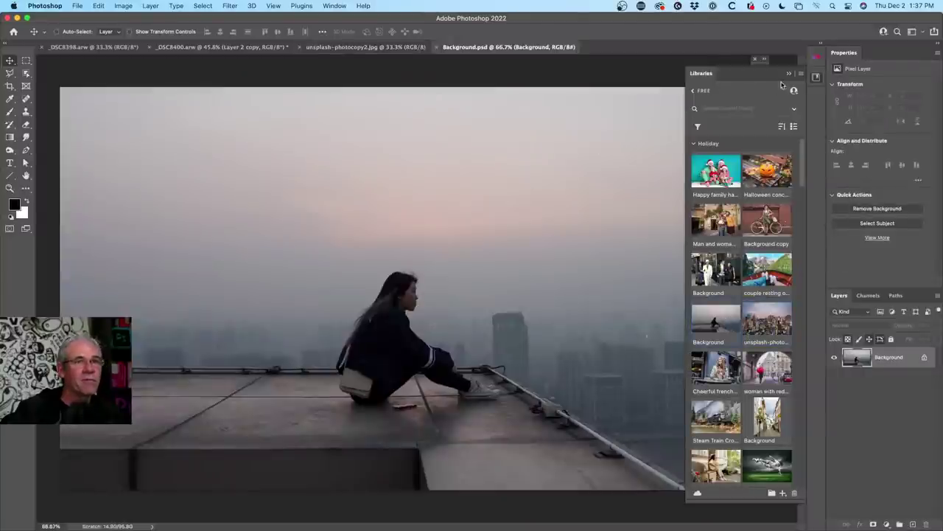
left_click(788, 75)
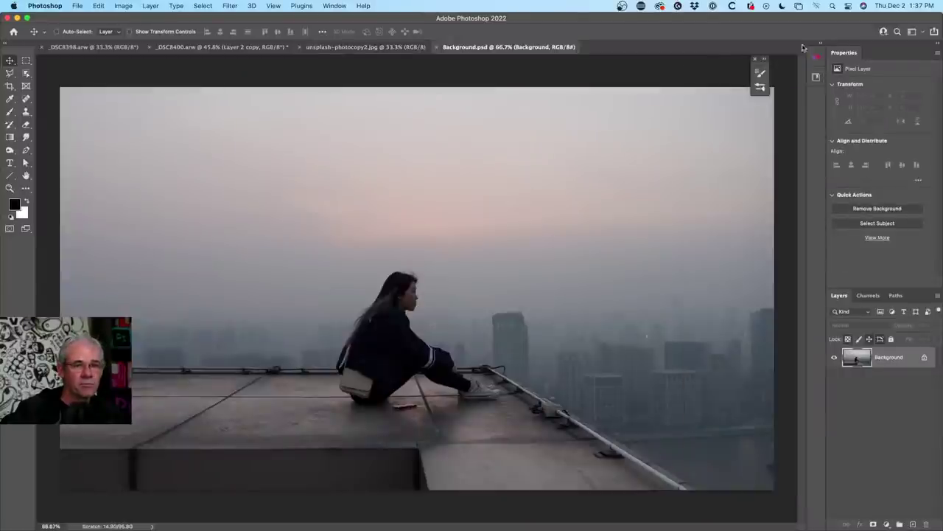
left_click(401, 48)
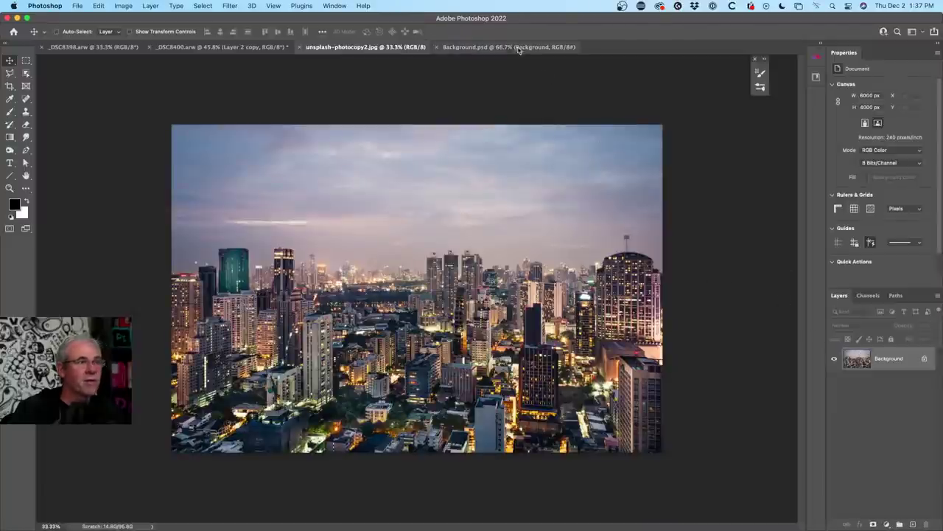
left_click(465, 47)
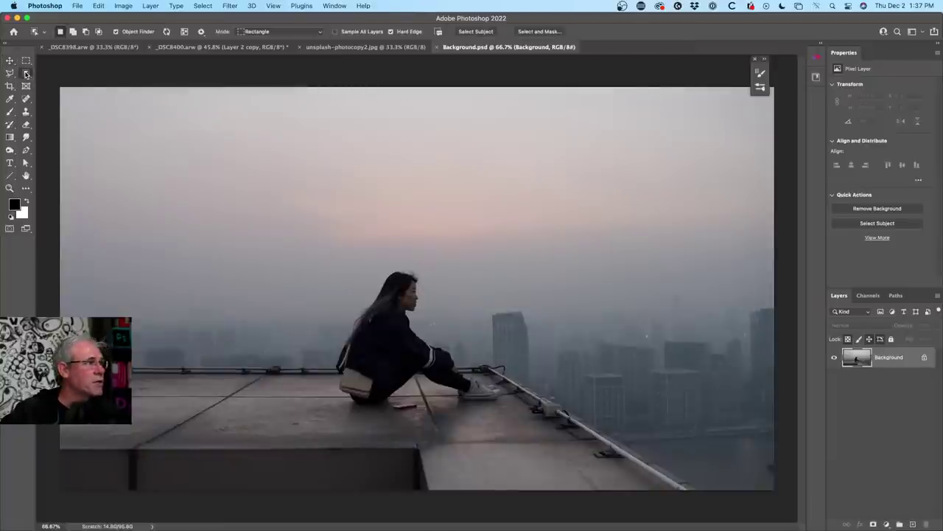
- Paint a Quick Selection across the sky, Alt-subtracting stray areas around the girl and ledge
left_click(27, 74)
left_click(53, 81)
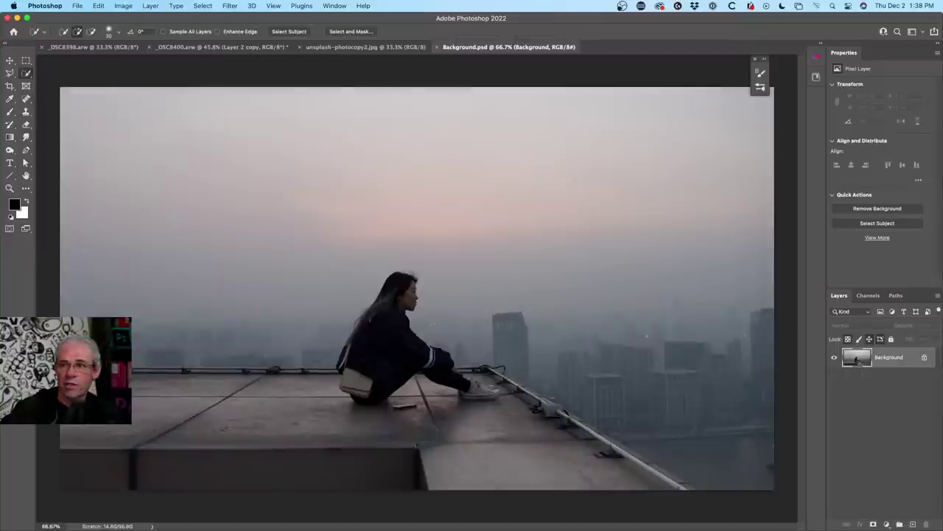
mouse_move(126, 263)
left_mouse_down()
mouse_move(412, 170)
mouse_move(806, 268)
left_mouse_up()
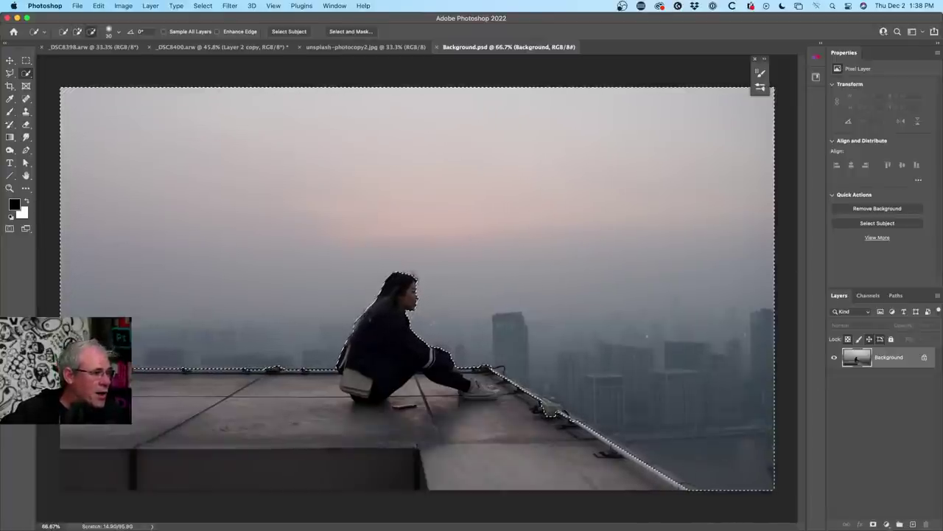
key("alt")
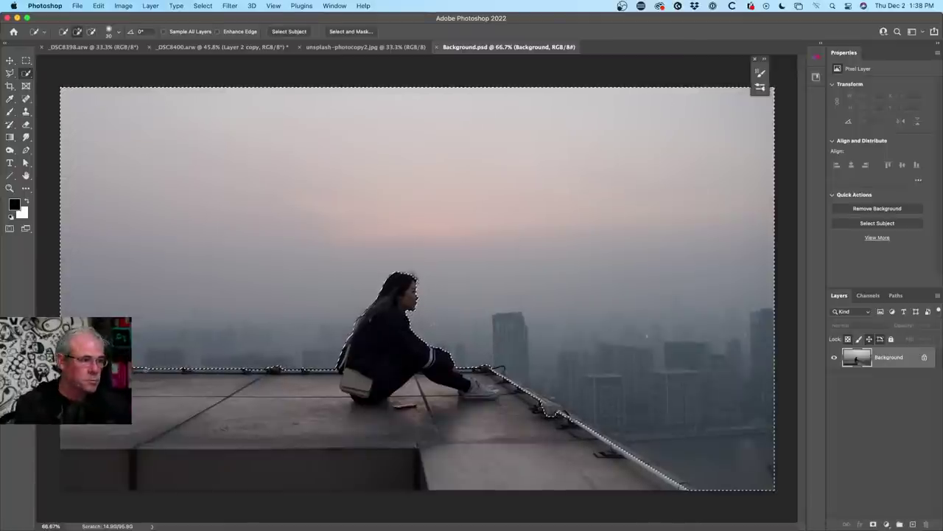
key("alt")
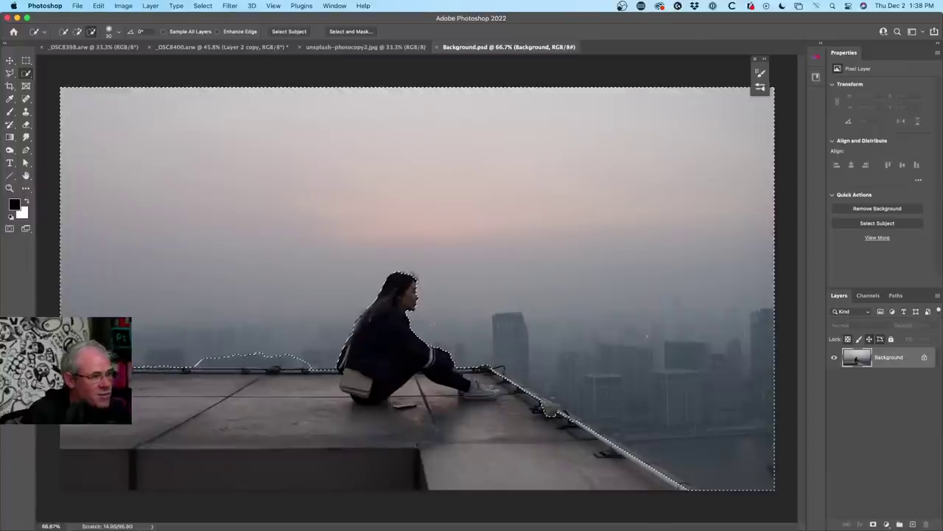
key("alt")
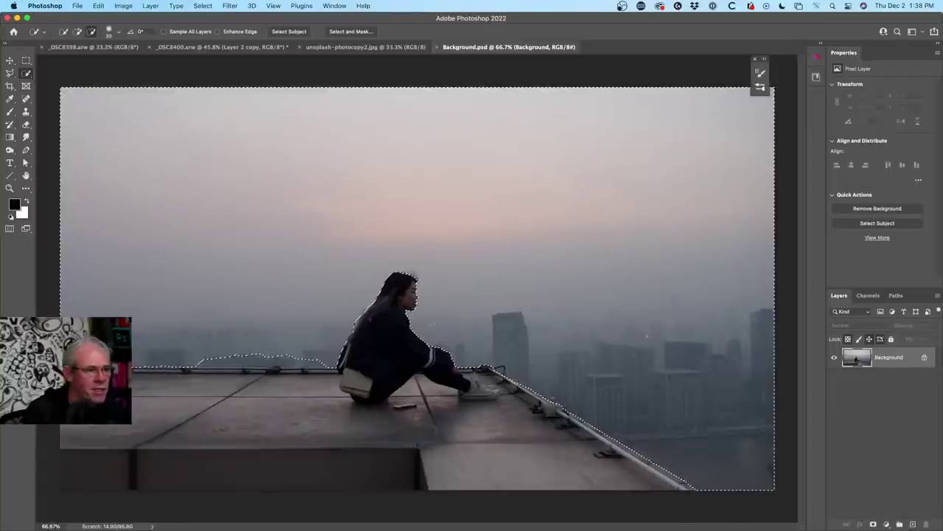
key("alt")
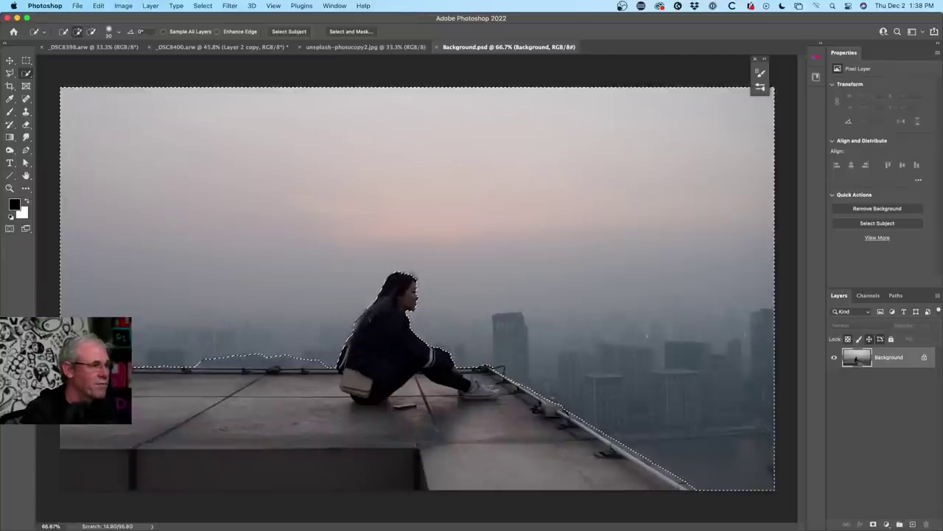
left_click(9, 73)
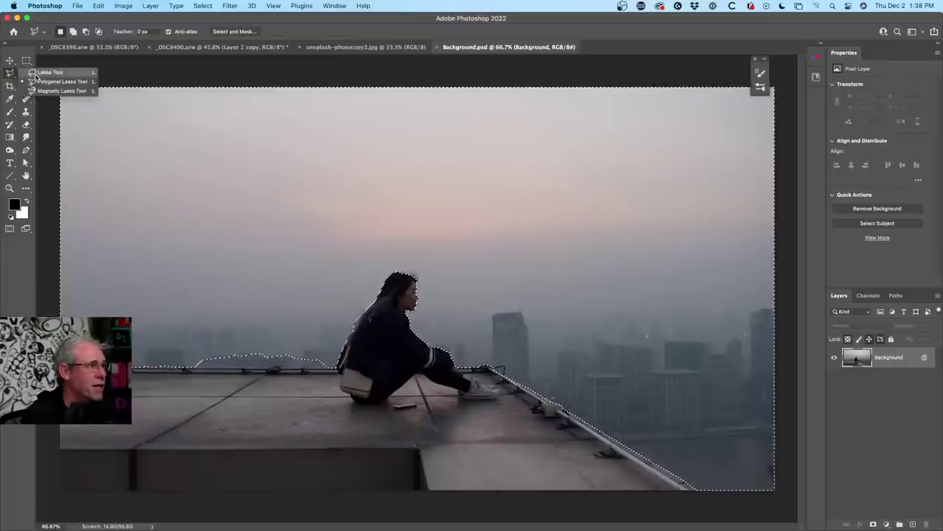
- Add the left ledge area to the selection with a three-point Polygonal Lasso shape
left_click(38, 72)
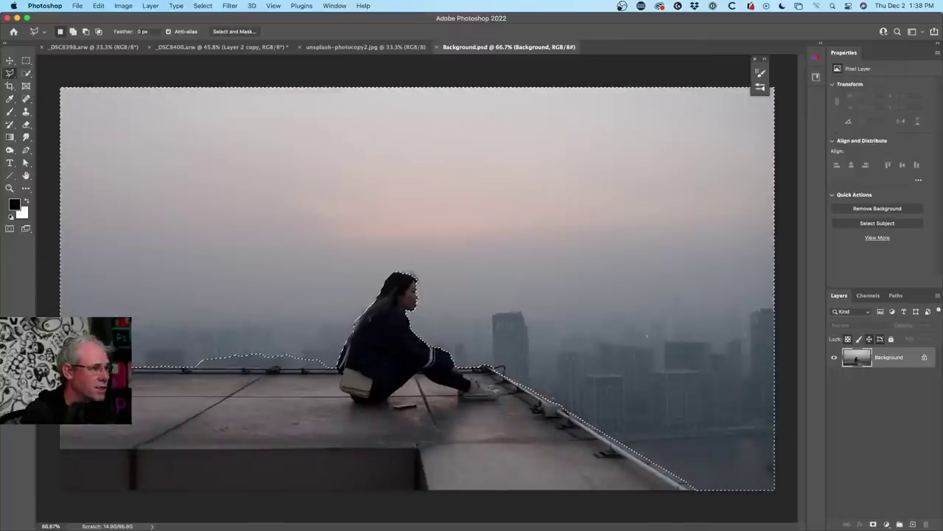
key("shift")
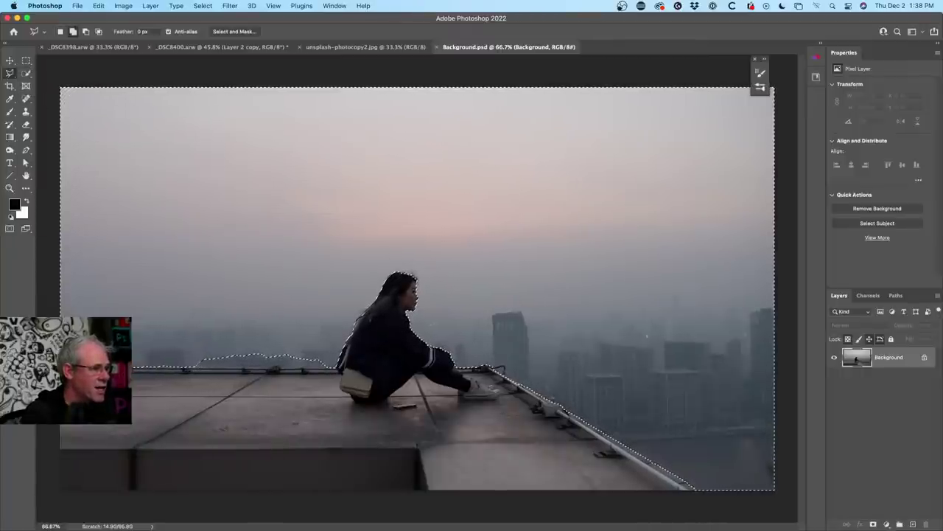
left_click(213, 364)
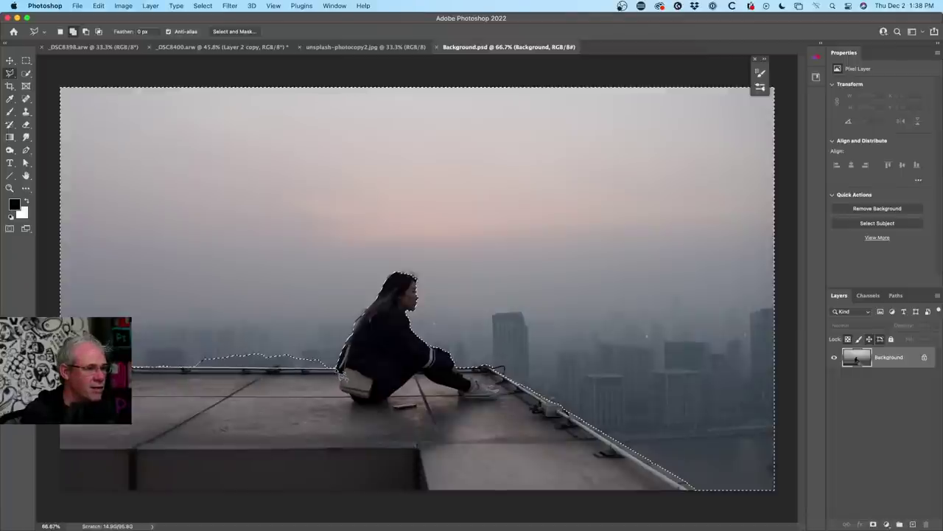
left_click(336, 362)
left_click(265, 247)
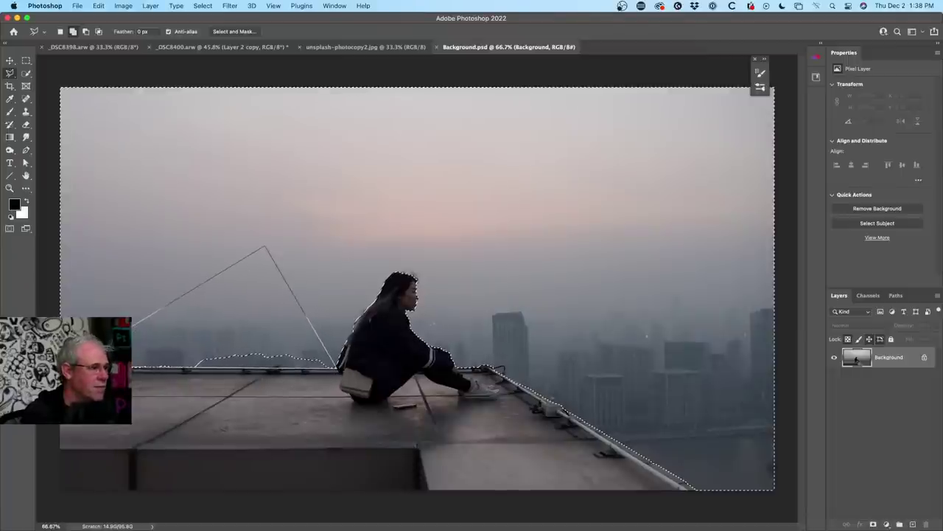
key("Return")
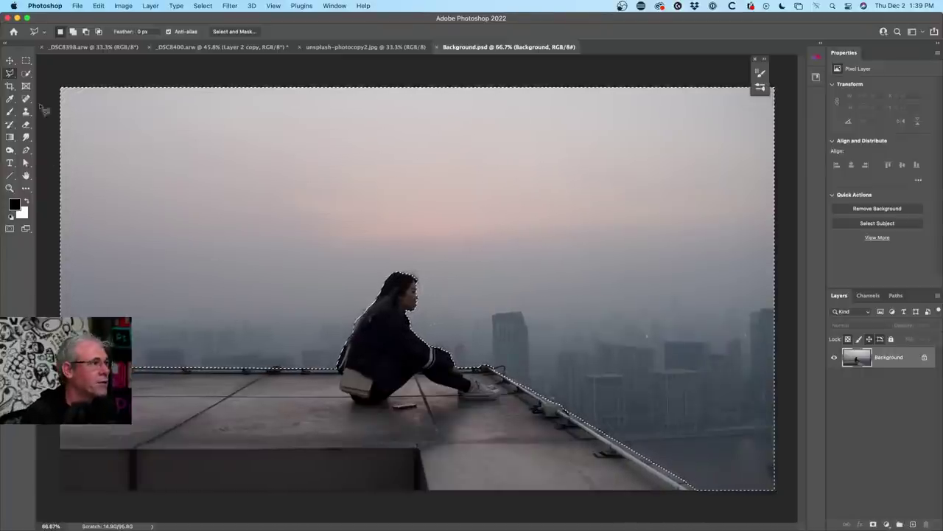
- Subtract a thin strip at the left ledge with an Alt-dragged Rectangular Marquee
left_click(27, 60)
left_click(53, 62)
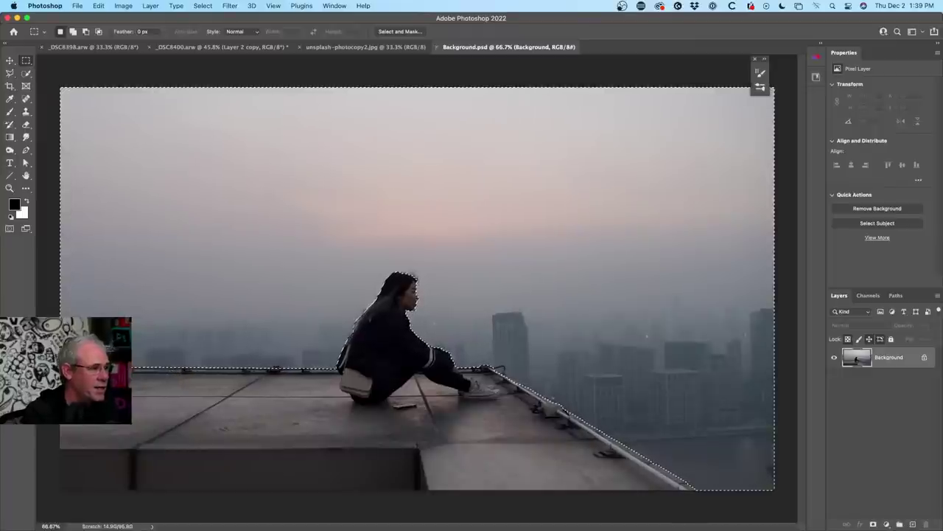
left_click_drag(174, 396, 122, 379)
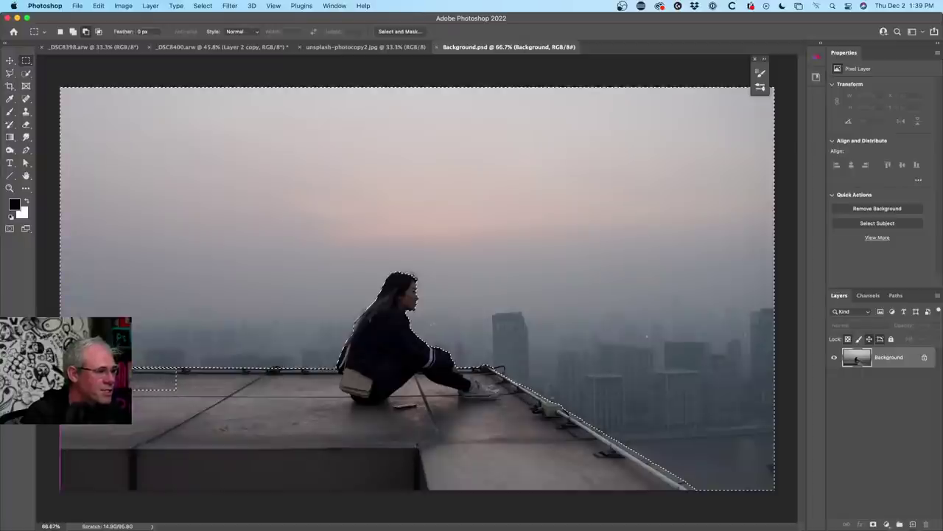
left_click_drag(122, 379, 118, 368)
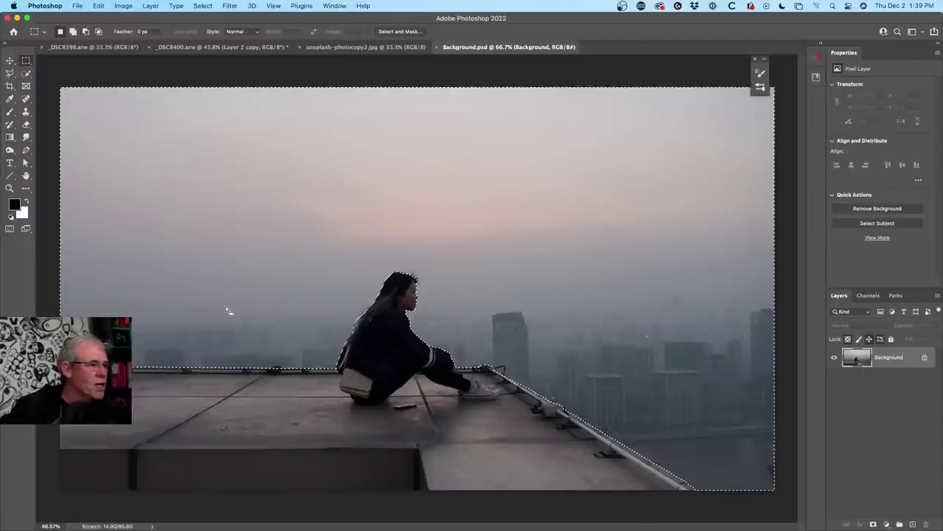
left_click(10, 72)
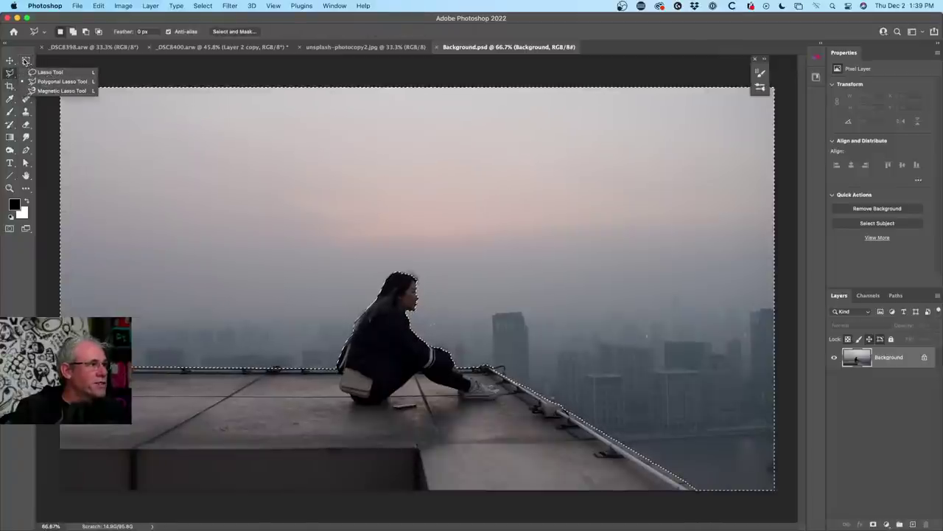
left_click(9, 73)
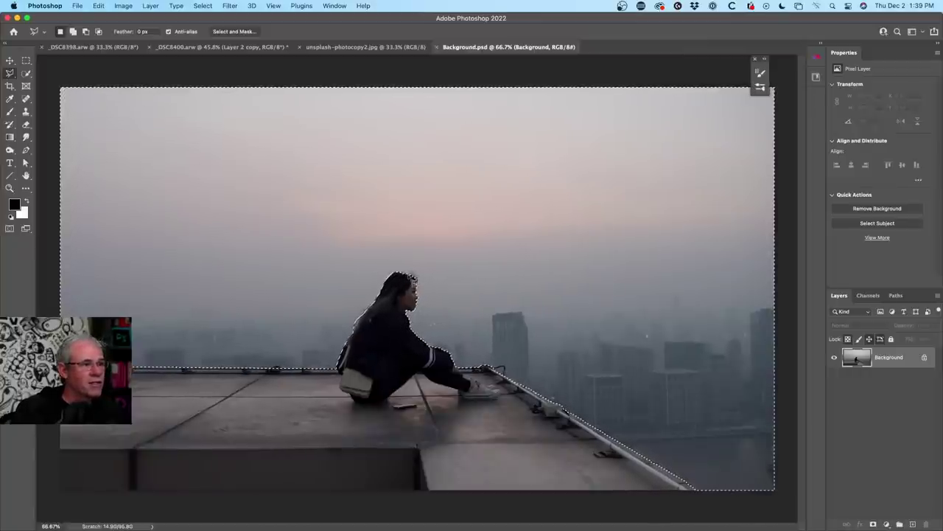
- In Select and Mask, set Opacity to 100% and refine the hair and shoulder edges
left_click(242, 32)
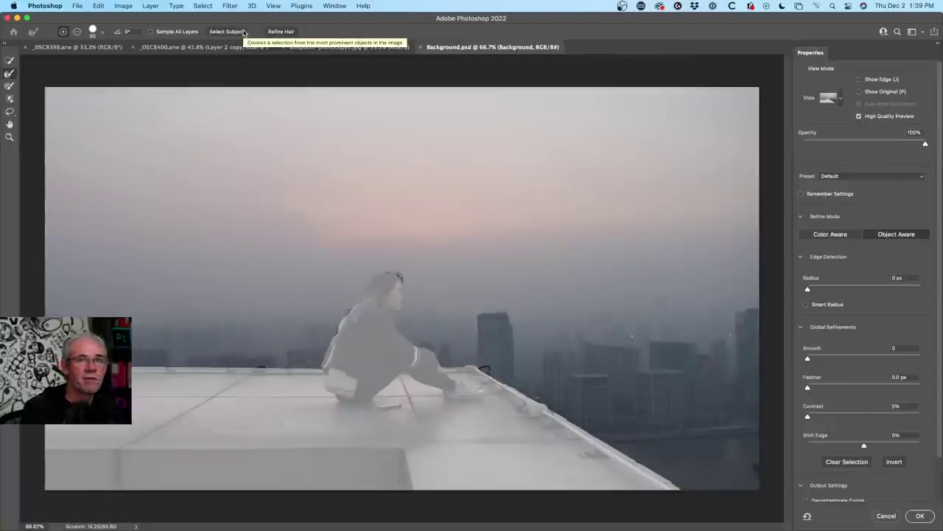
left_click(926, 144)
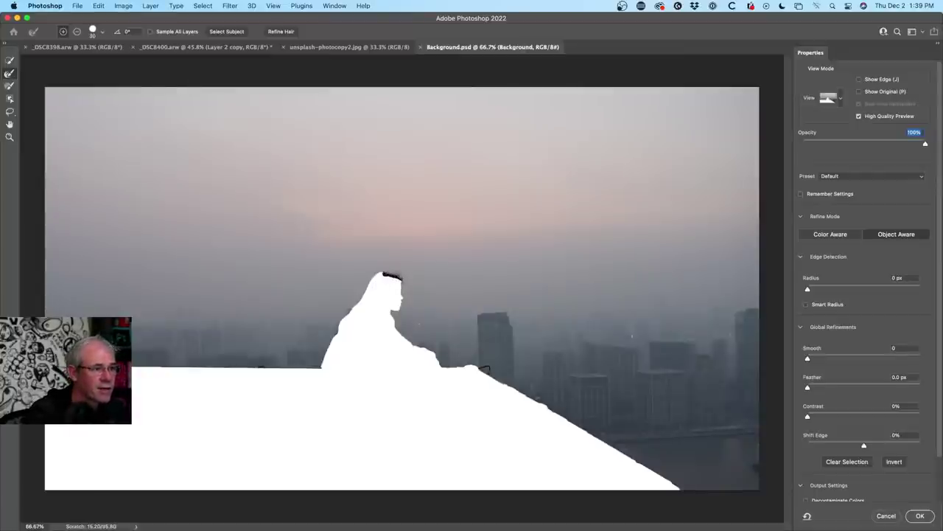
left_click_drag(382, 276, 398, 277)
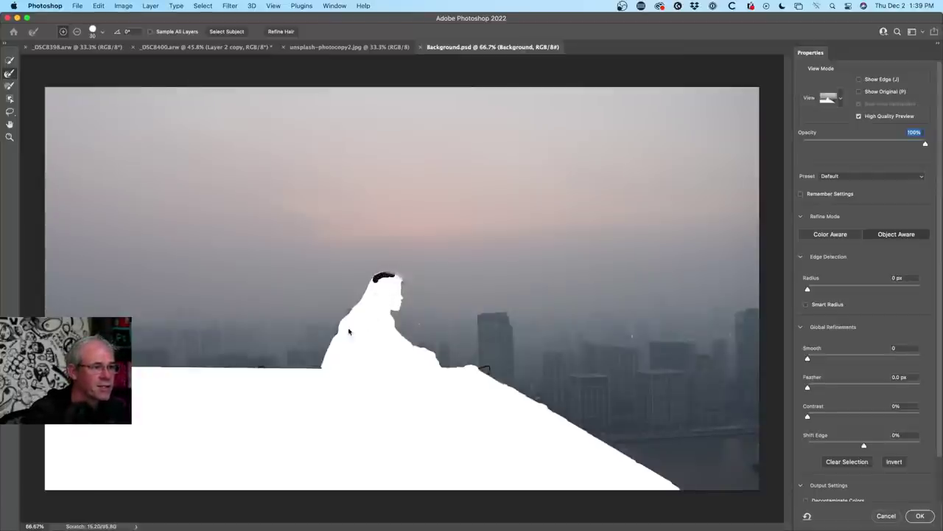
left_click_drag(352, 311, 347, 318)
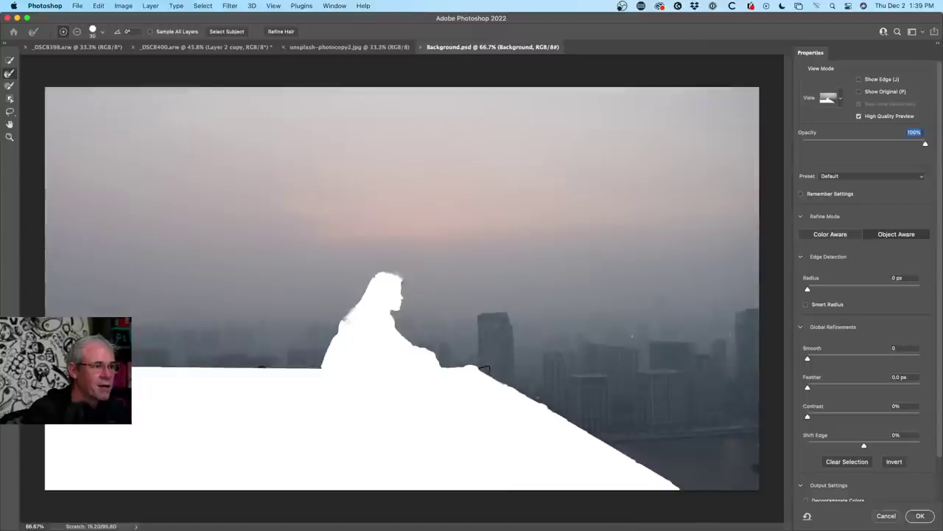
left_click_drag(351, 312, 344, 320)
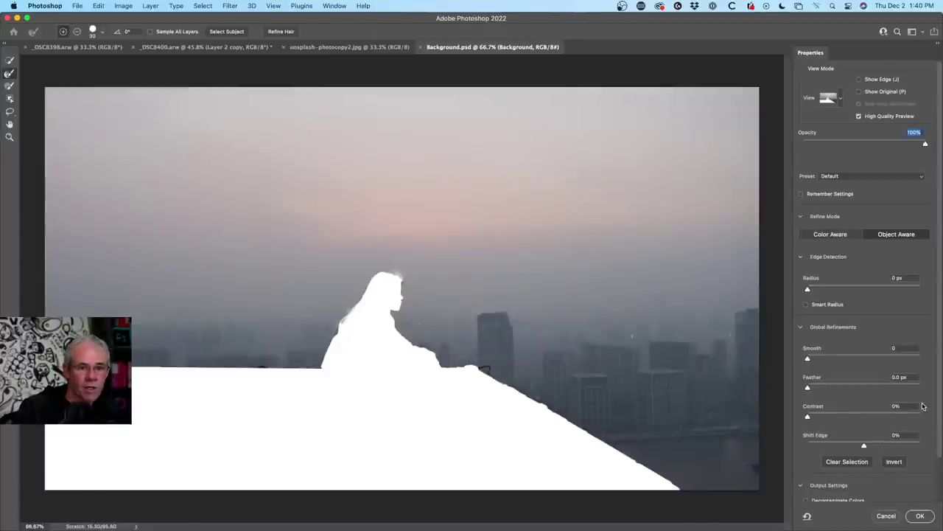
- Enable Decontaminate Colors and output to a new layer with layer mask
left_click_drag(938, 409, 938, 466)
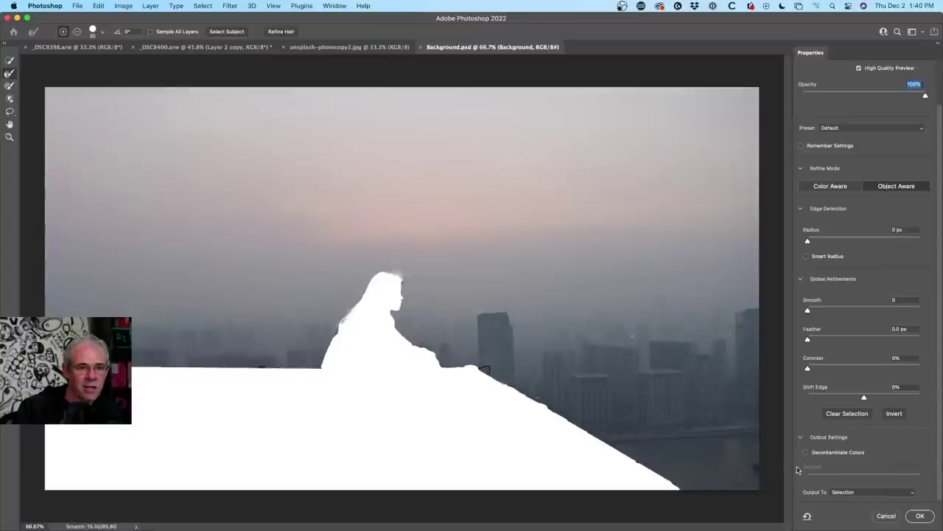
left_click(838, 452)
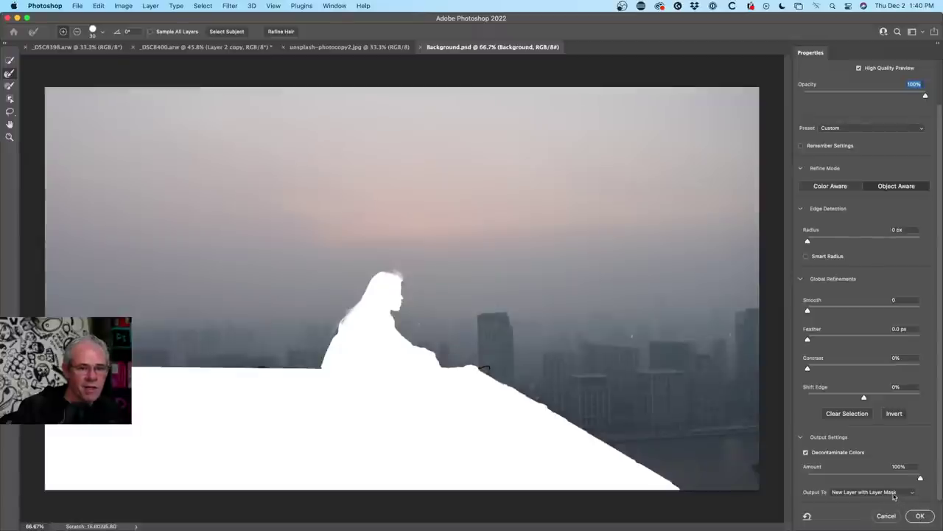
left_click(893, 495)
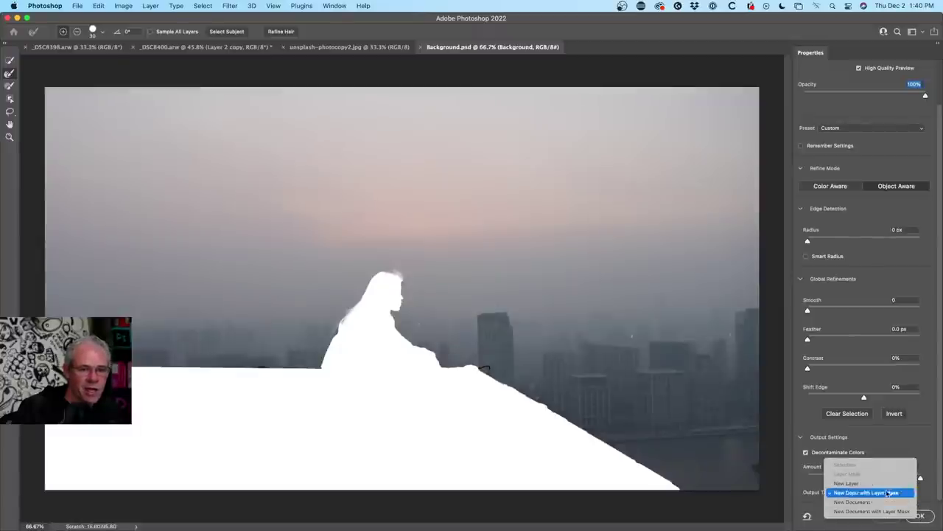
left_click(902, 490)
left_click(921, 517)
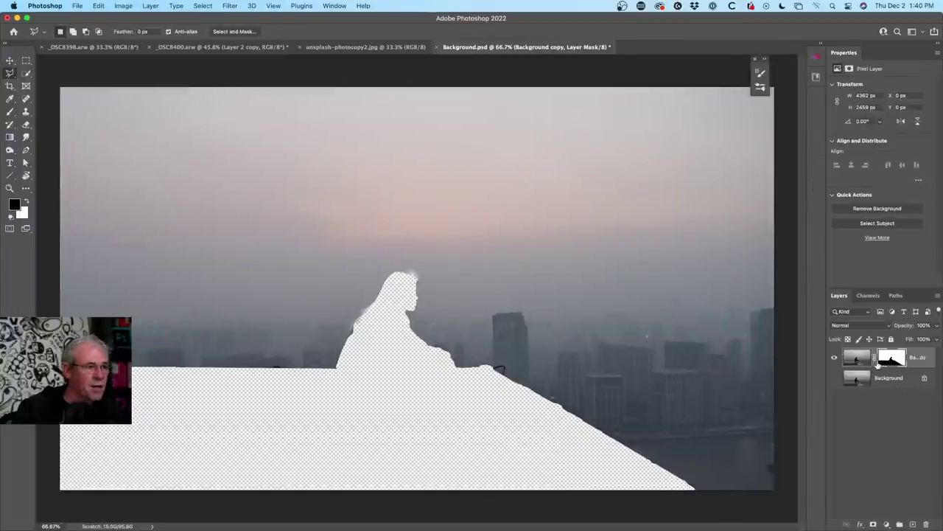
- Invert the Background copy's layer mask to keep the girl and rooftop, and switch to the Brush
left_click(835, 379)
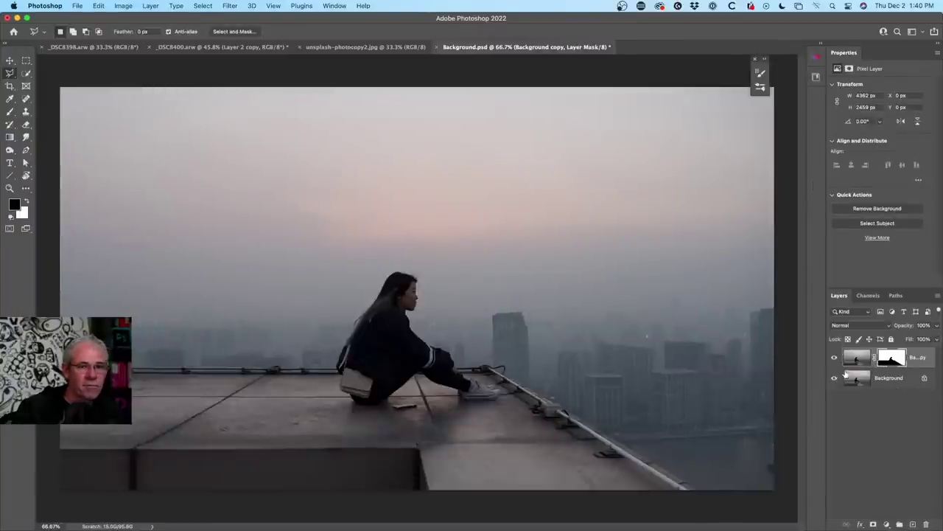
left_click(835, 378)
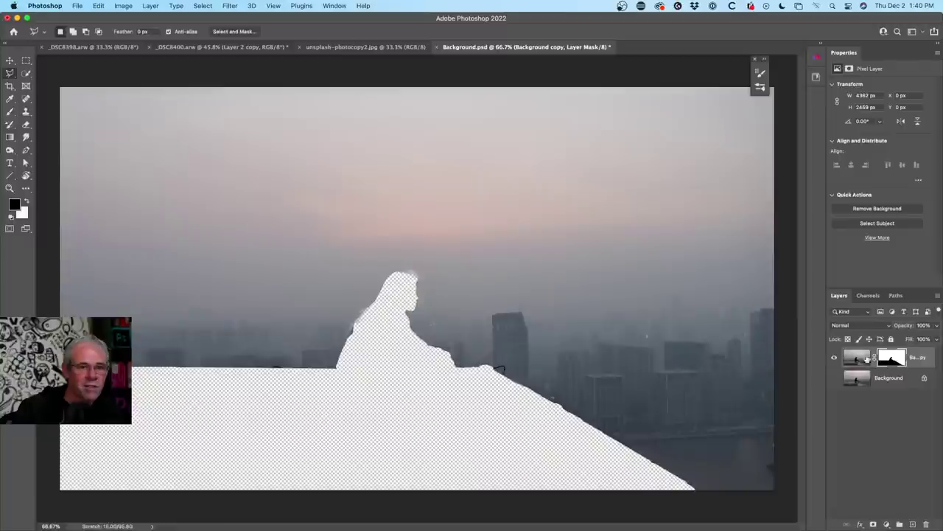
left_click(894, 358)
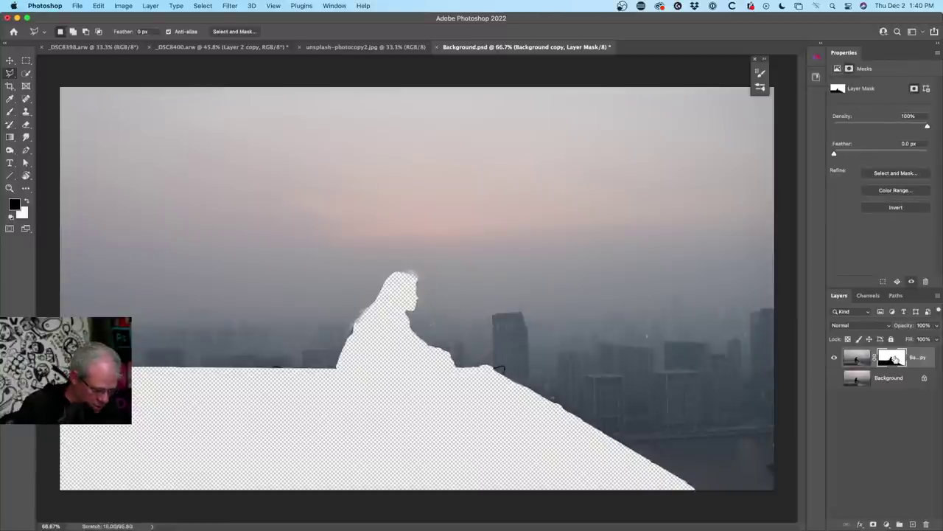
key("super+i")
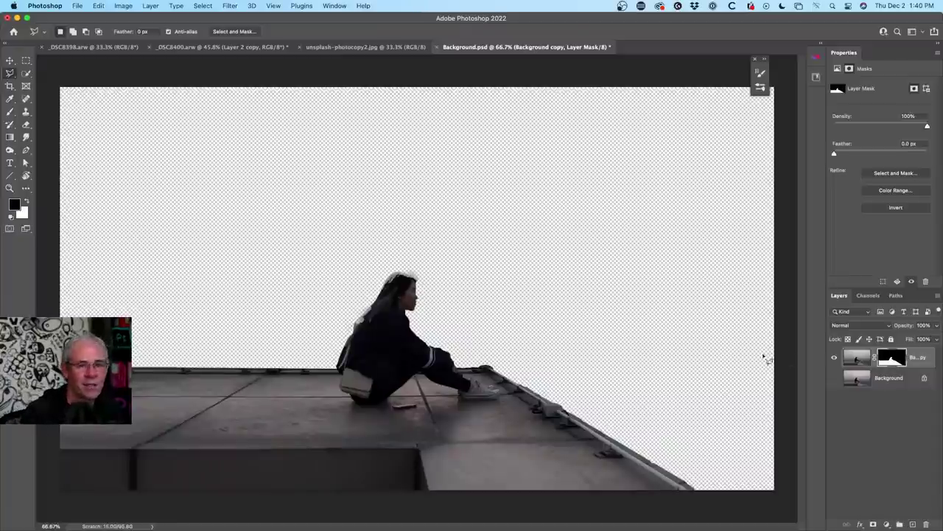
key("b")
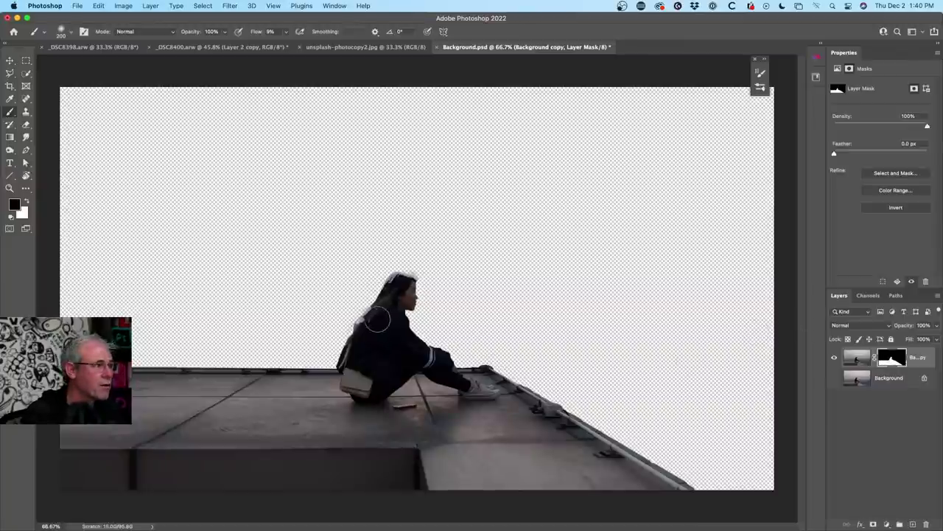
- Shrink the brush, compare the cut-out layer, and set Flow to 100% painting white
key("bracketleft")
key("bracketleft")
key("bracketleft")
key("bracketleft")
key("bracketleft")
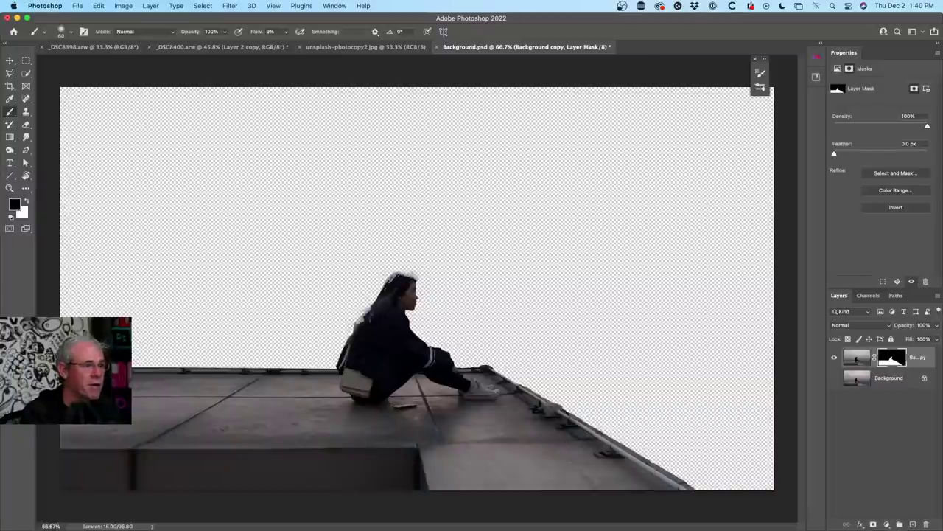
key("x")
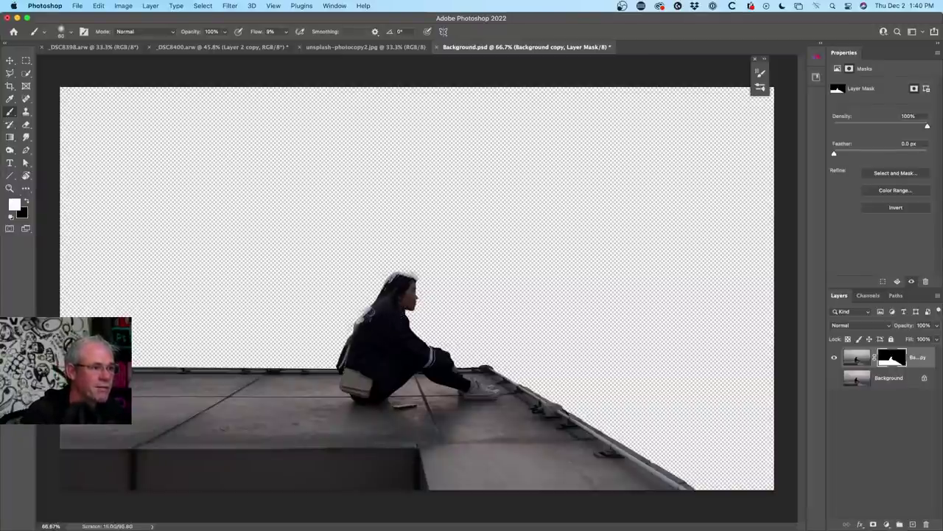
left_click(835, 357)
left_click(835, 357)
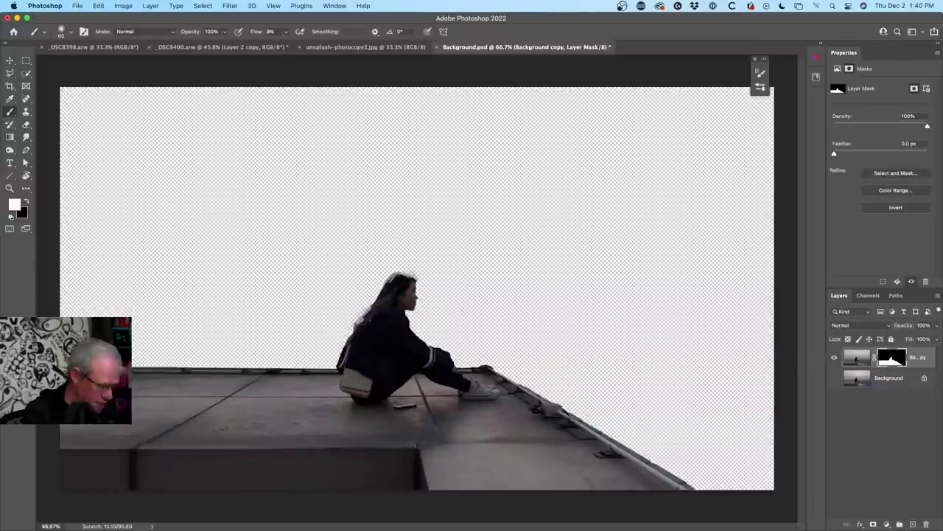
key("x")
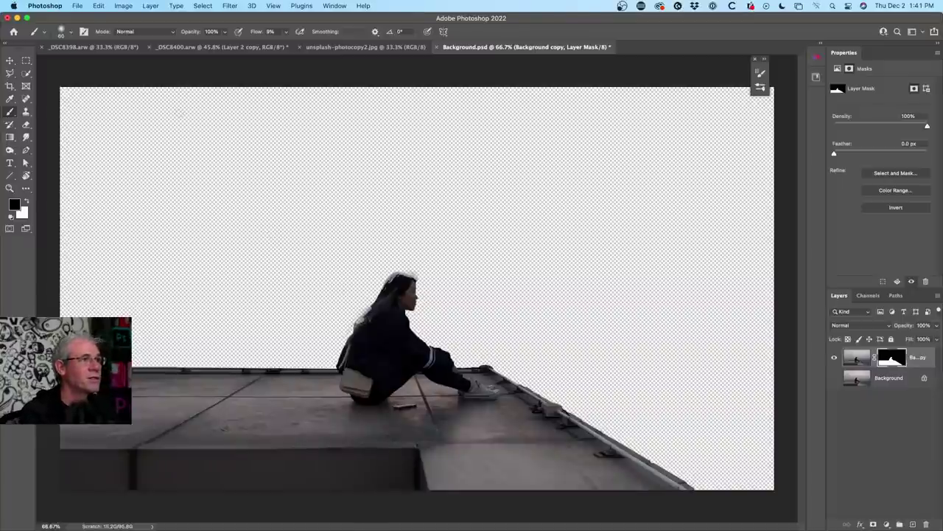
left_click(286, 32)
left_click_drag(287, 46, 385, 54)
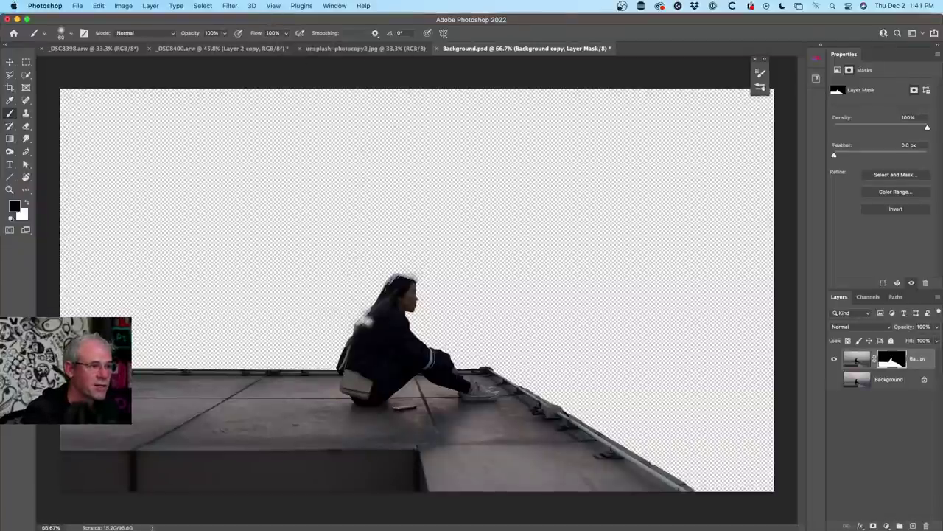
key("x")
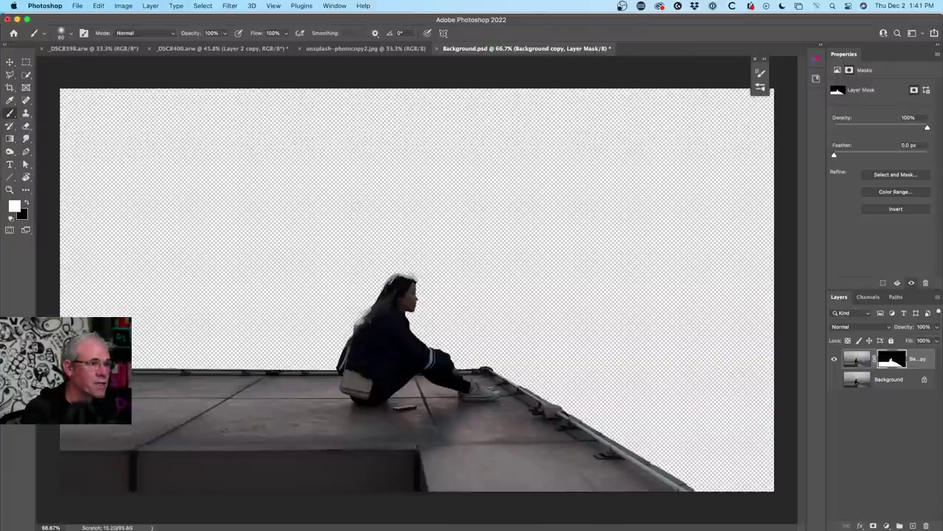
- Set Brush Tip Shape Hardness to 95%, then hide and trash the Background copy layer
left_click(84, 34)
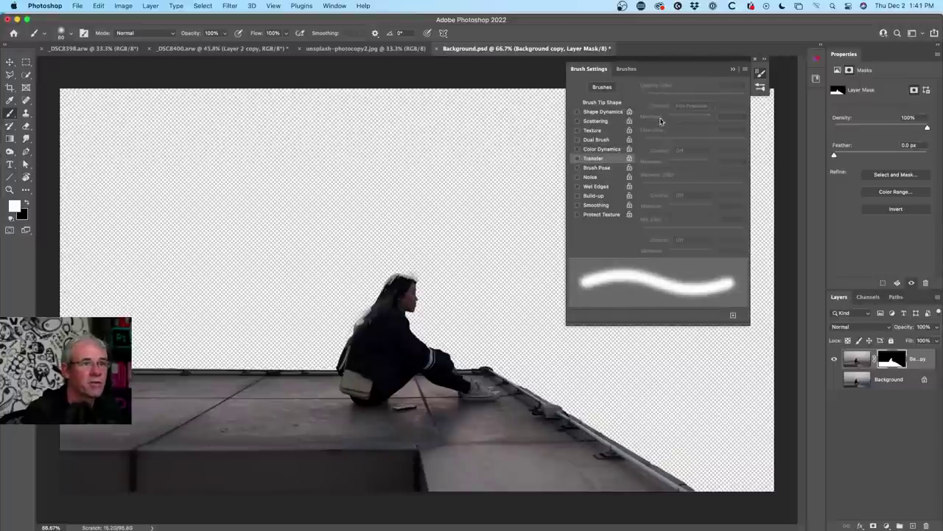
left_click(612, 104)
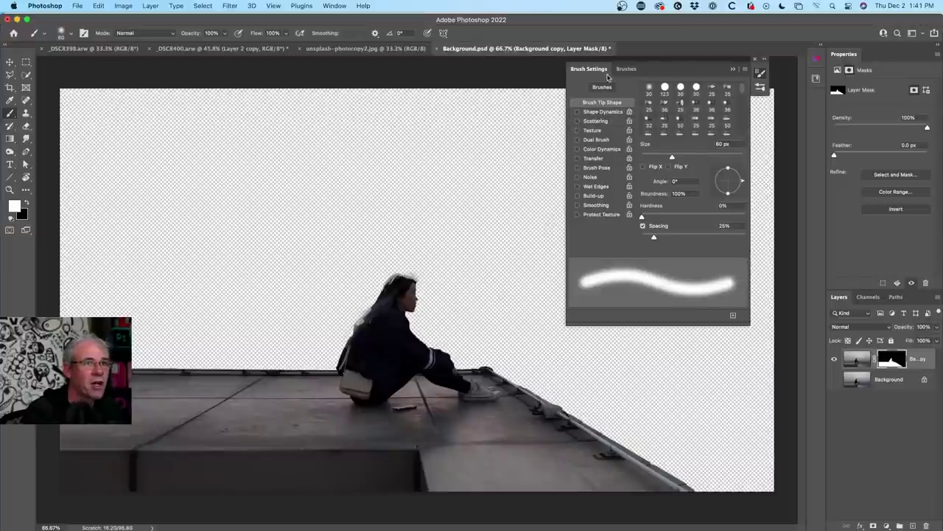
left_click_drag(644, 220, 738, 217)
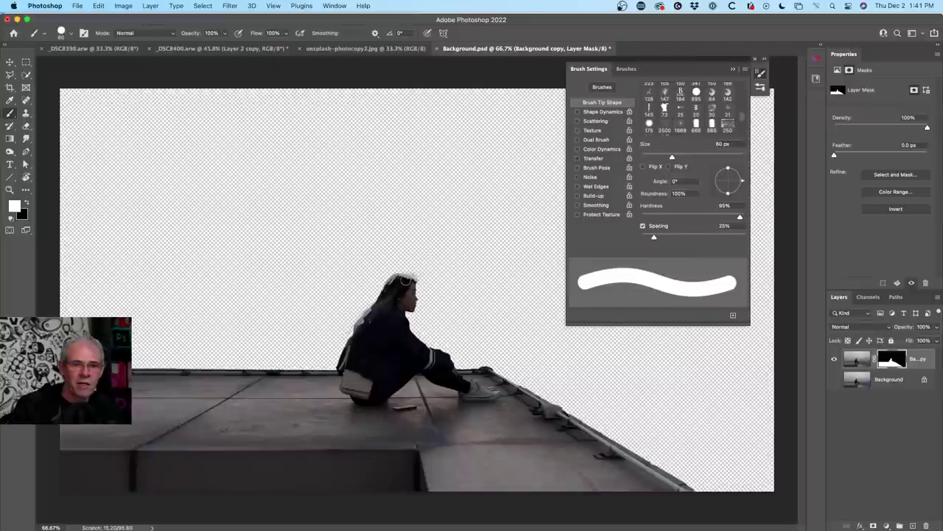
left_click(835, 357)
left_click_drag(911, 359, 926, 525)
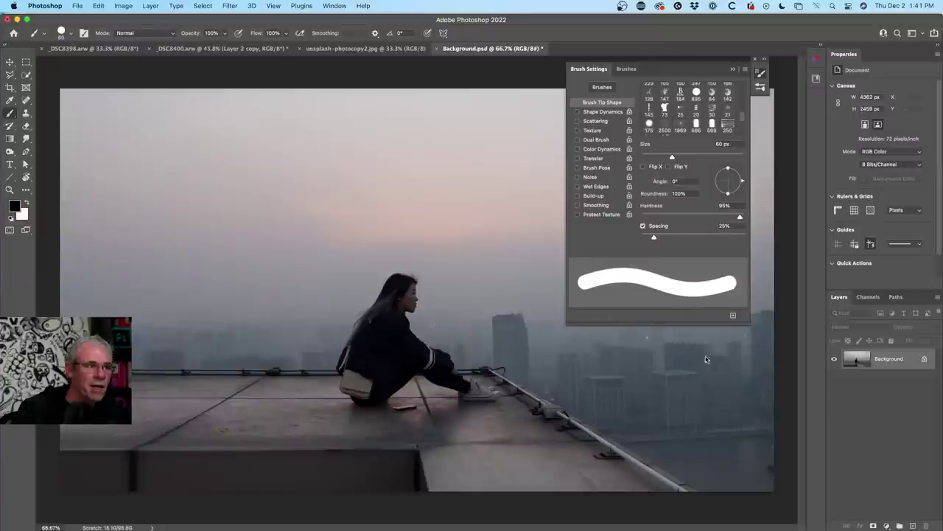
- Reselect the girl-and-rooftop selection and add a layer mask to the rooftop photo
left_click(733, 69)
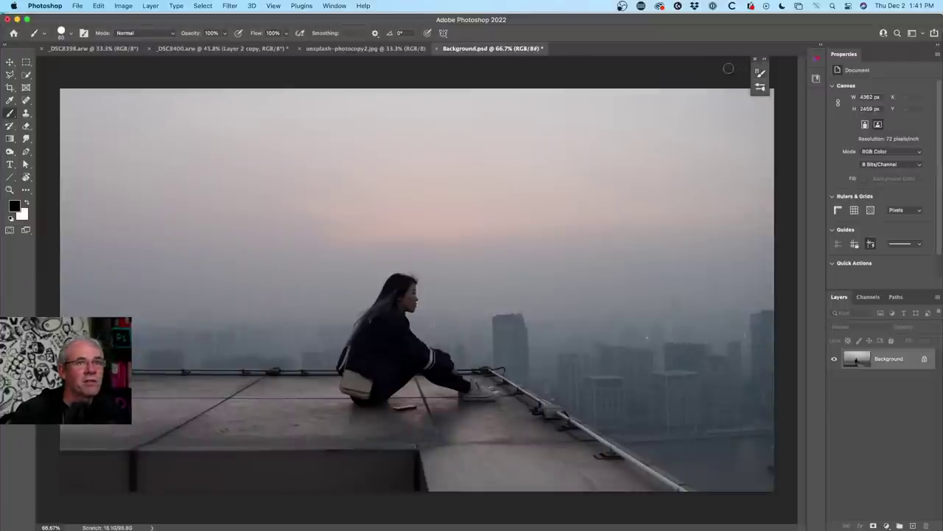
left_click(226, 5)
mouse_move(205, 4)
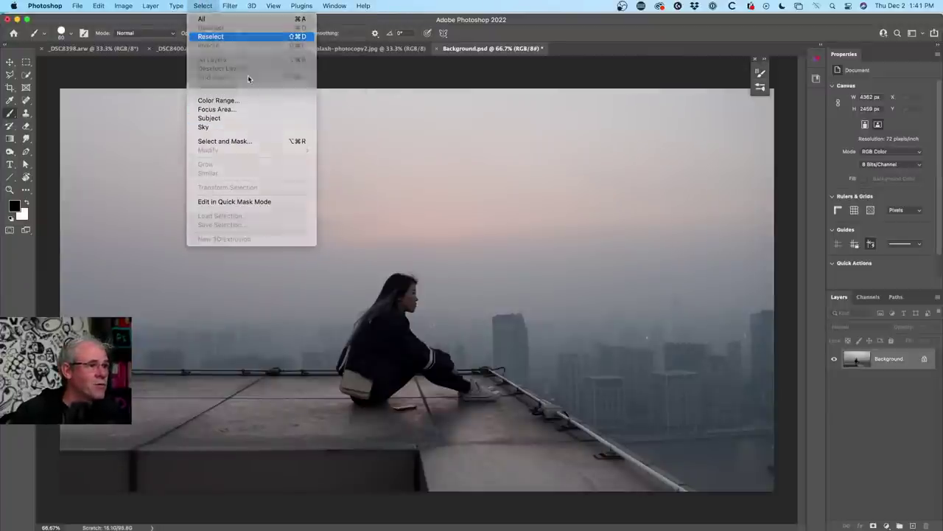
left_click(213, 37)
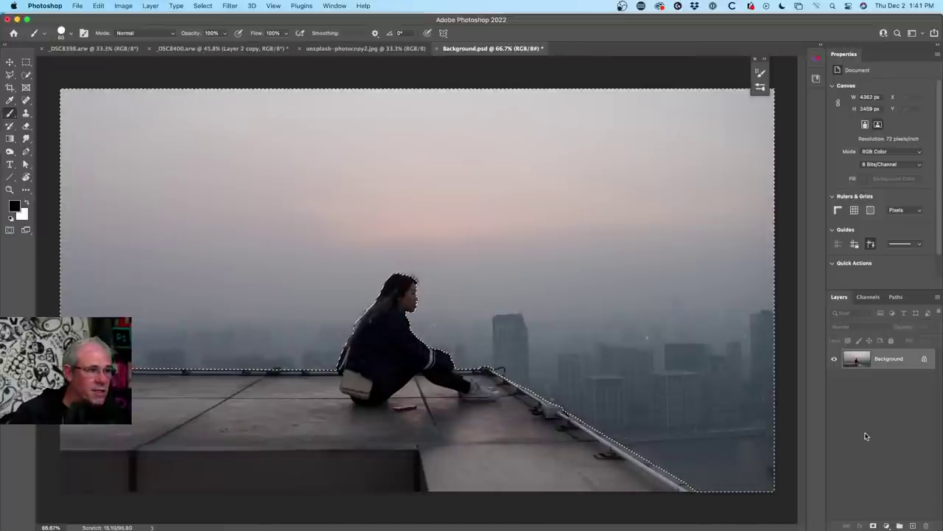
left_click(874, 526)
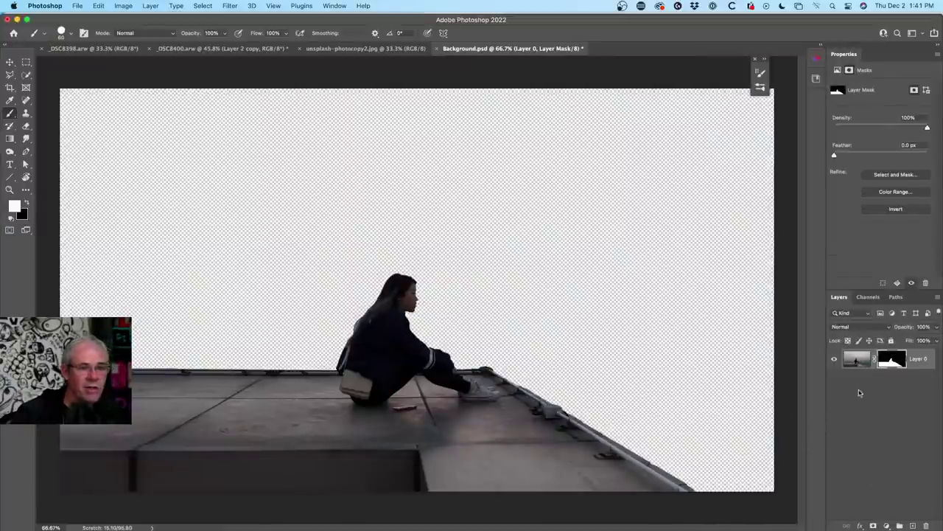
- Drag the masked rooftop layer into the city skyline photo and enlarge it to about 142.82%
left_click(10, 63)
left_click(857, 359)
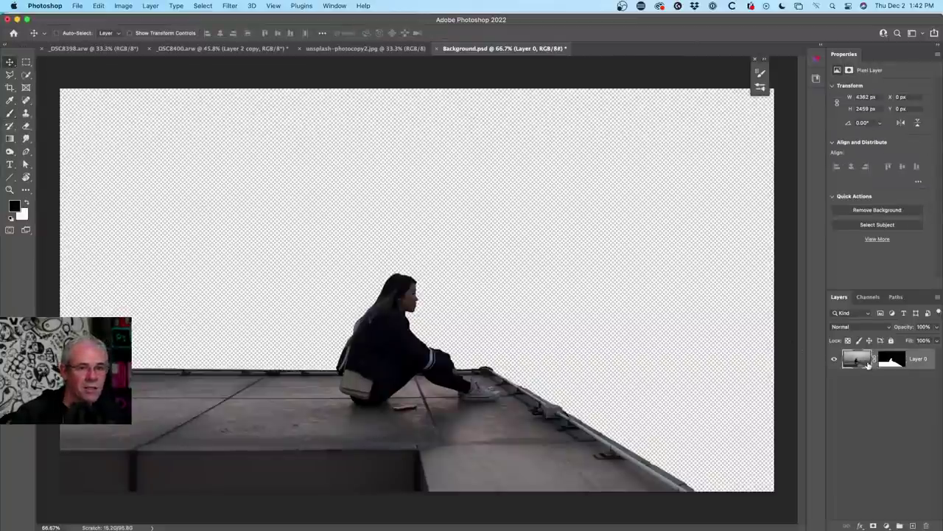
left_click_drag(375, 394, 396, 57)
left_click(395, 48)
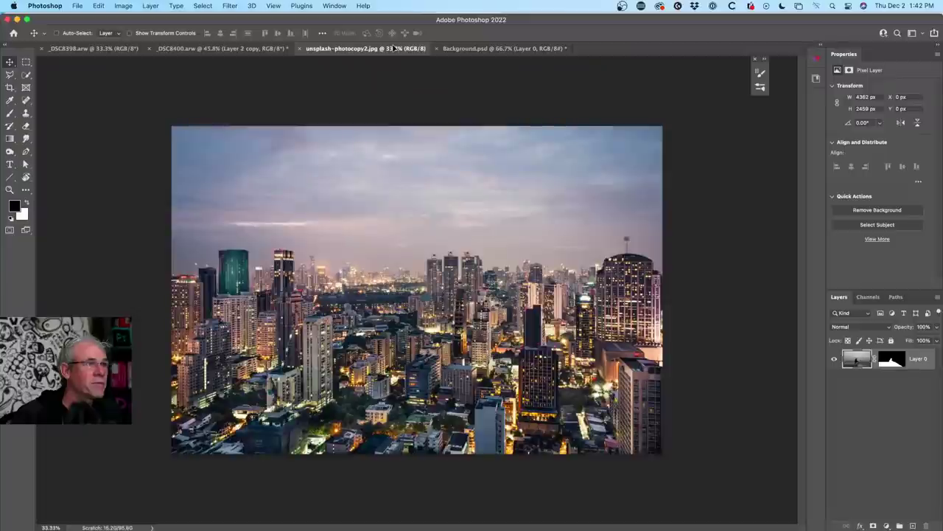
left_click_drag(348, 405, 323, 386)
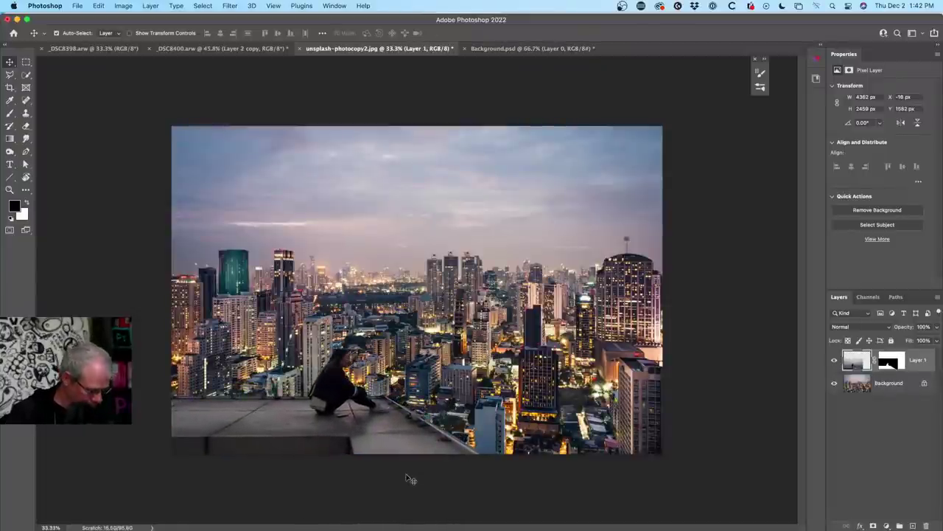
key("super+t")
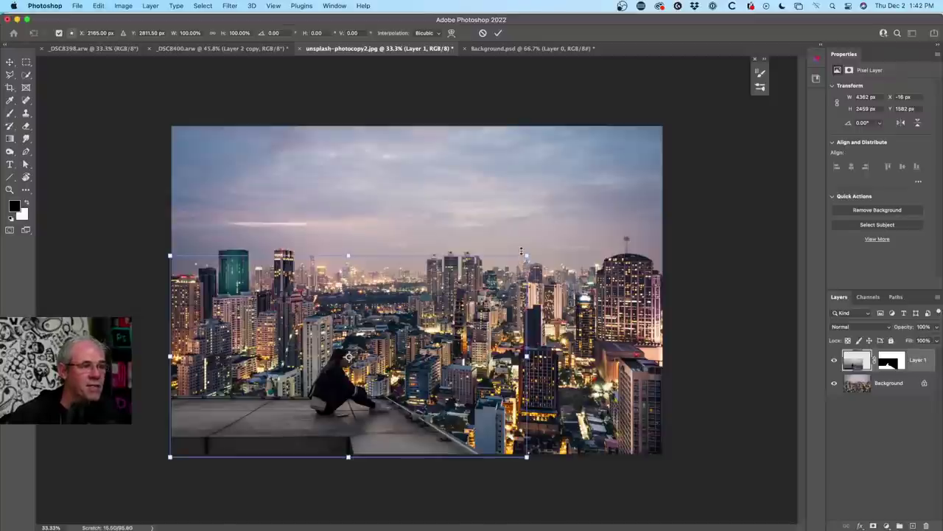
left_click_drag(526, 255, 692, 188)
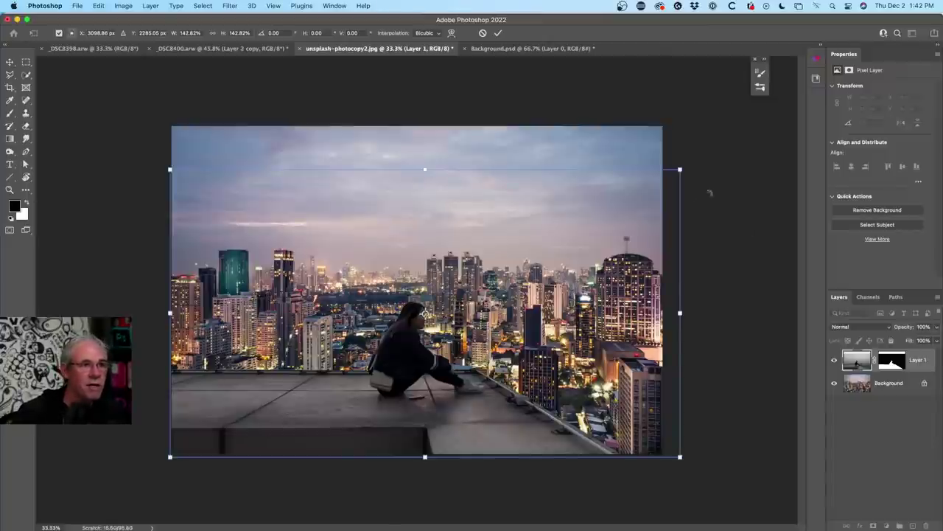
- Commit the rooftop layer's enlargement, fit the composite on screen, and open the Filter menu
key("Return")
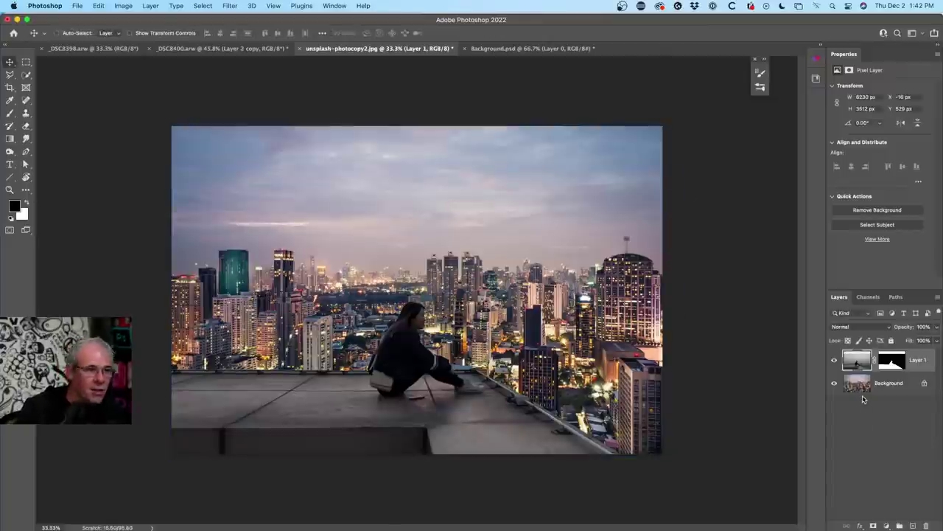
key("super+0")
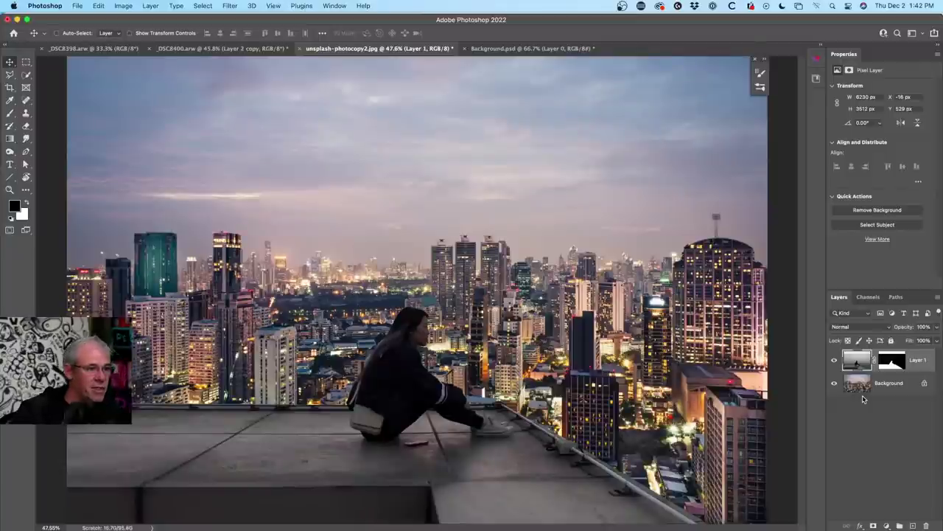
scroll(505, 373, "down", 5)
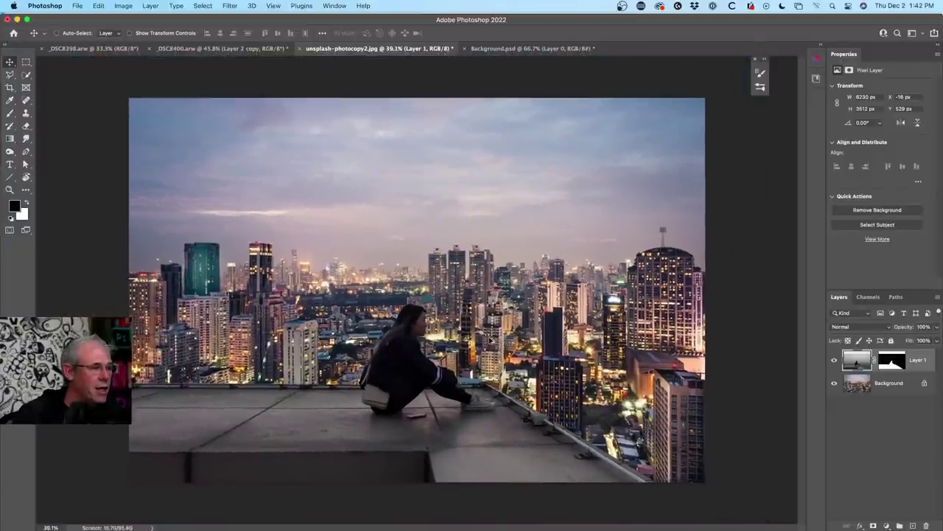
scroll(529, 430, "up", 1)
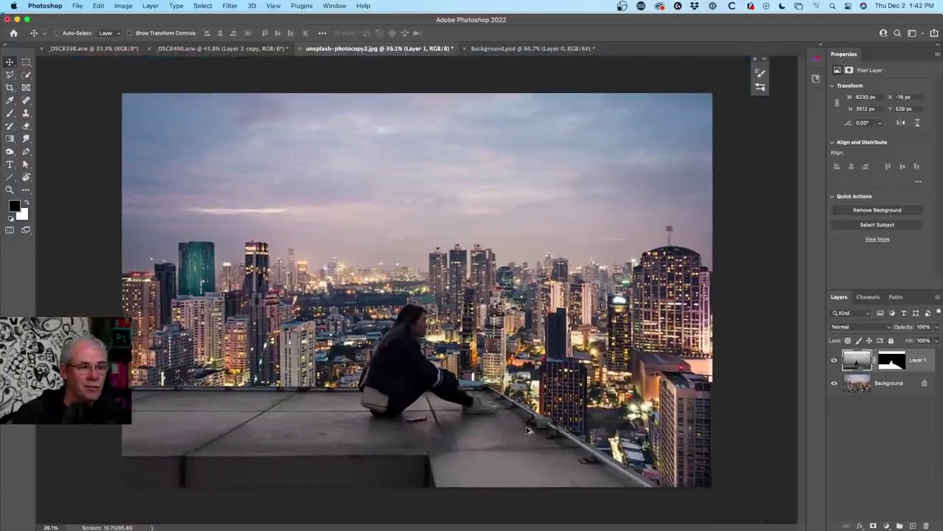
scroll(464, 345, "up", 3)
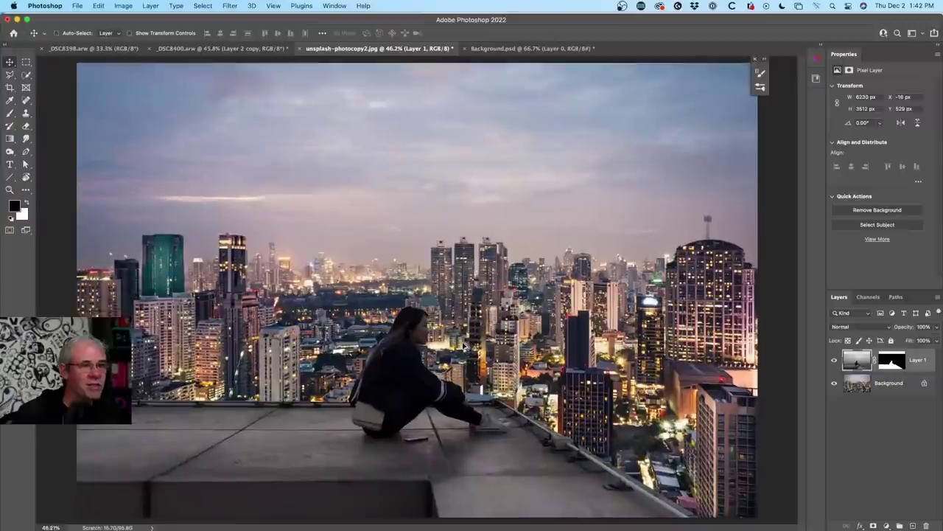
scroll(463, 345, "down", 1)
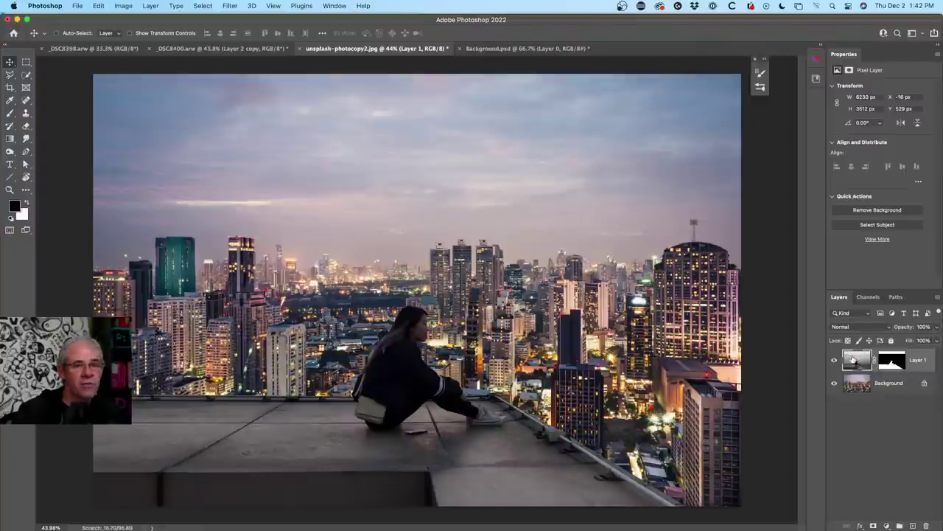
left_click(225, 5)
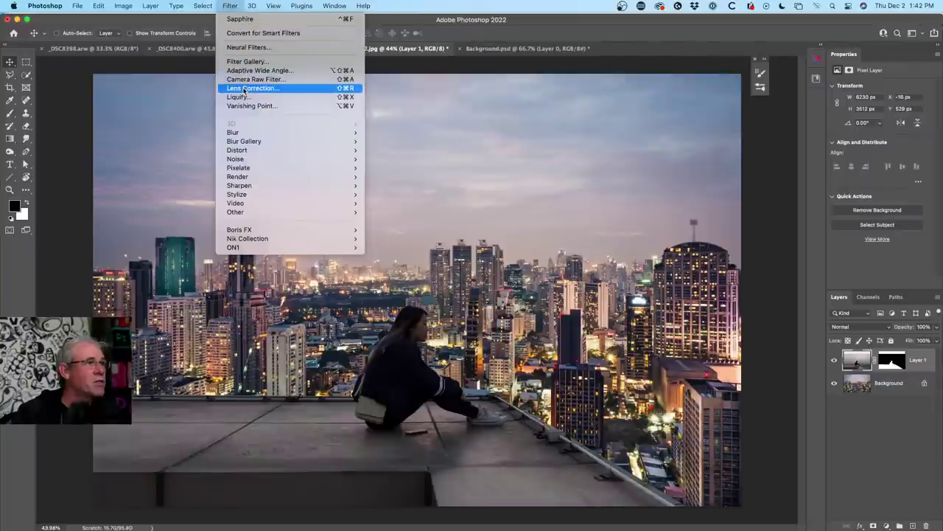
- Turn on the Harmonization neural filter with the Background layer as its reference image
left_click(248, 48)
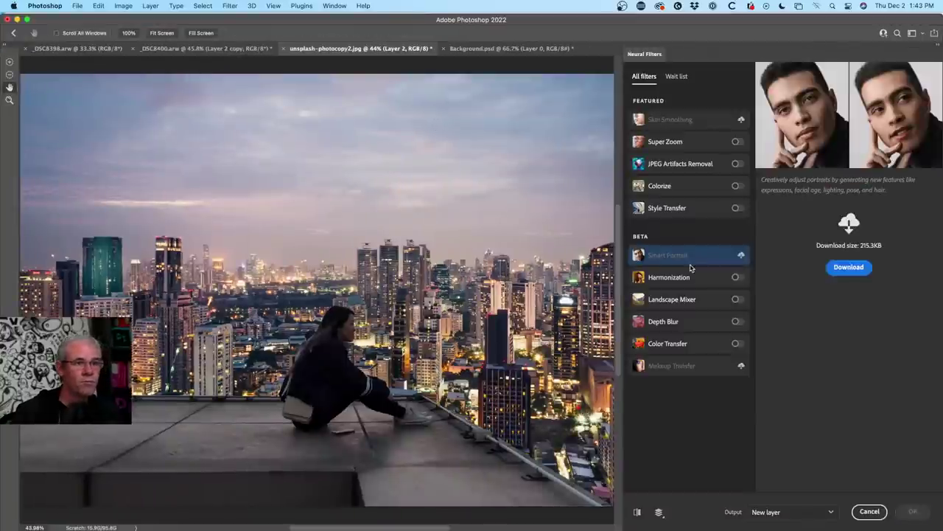
left_click(735, 277)
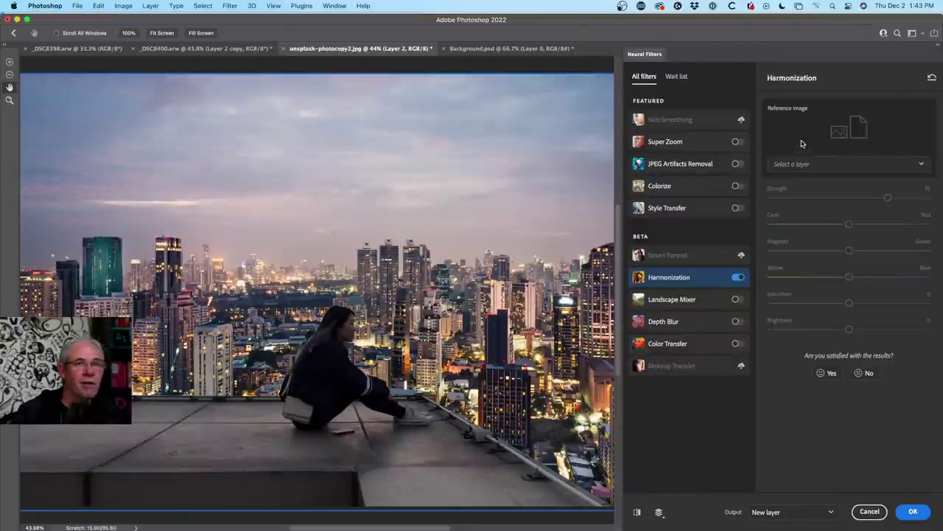
left_click(802, 163)
left_click(811, 190)
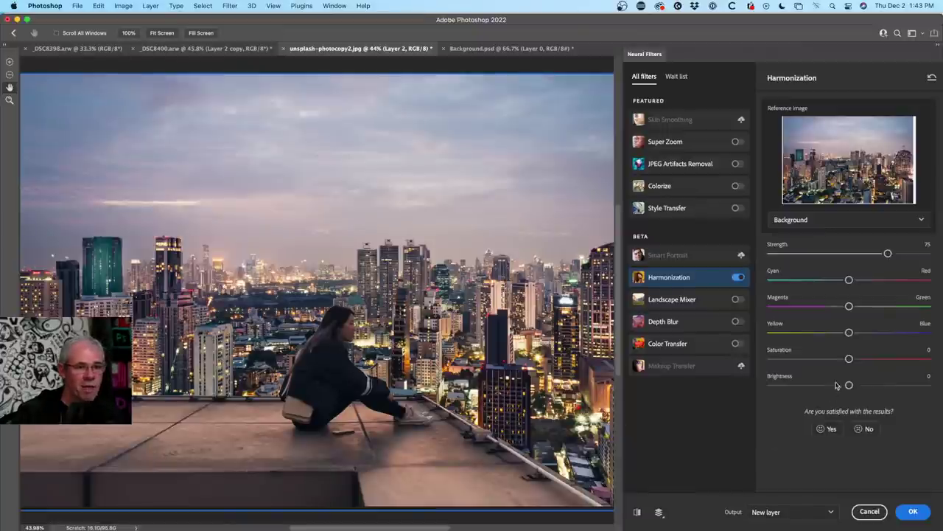
- Set Harmonization brightness to -4 and pick the Neural Filters mask brush
left_click_drag(849, 385, 839, 386)
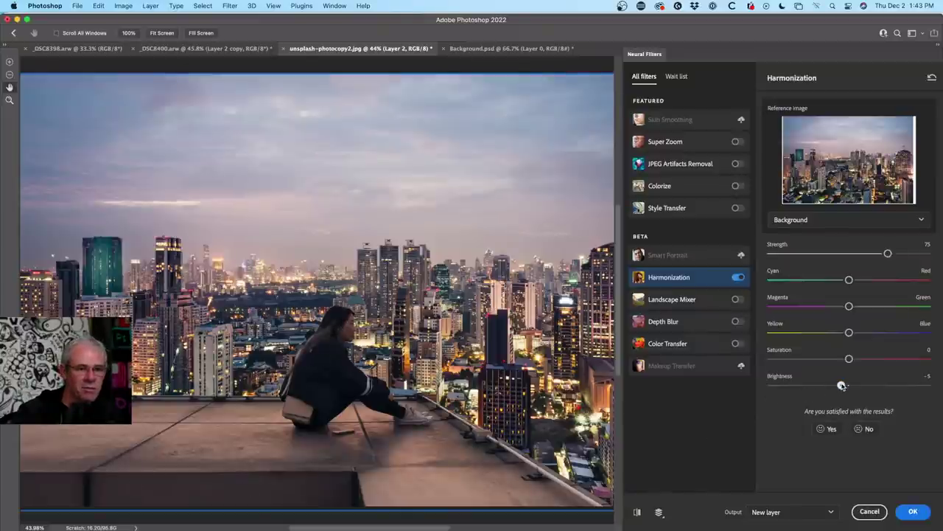
left_click(843, 385)
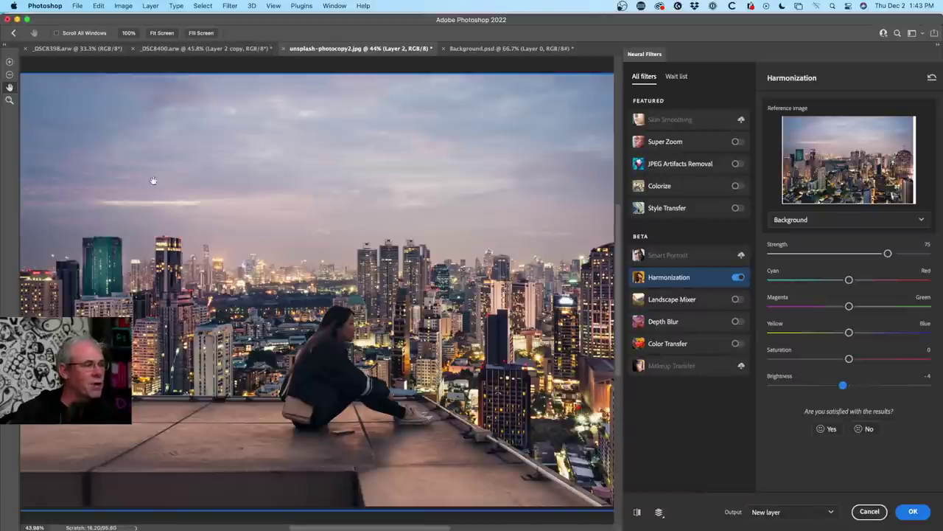
left_click(10, 63)
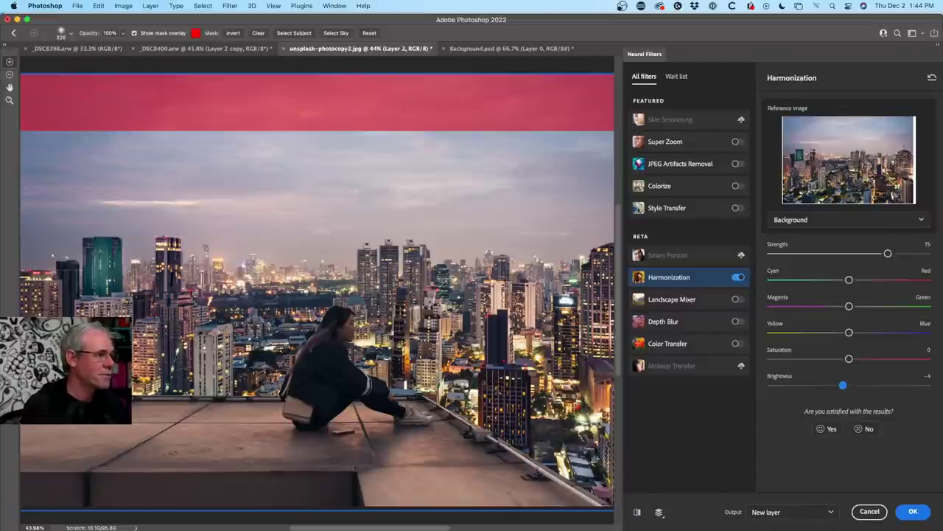
- Set the mask brush to 45% opacity and enlarge it to about 1576 px
key("3")
key("3")
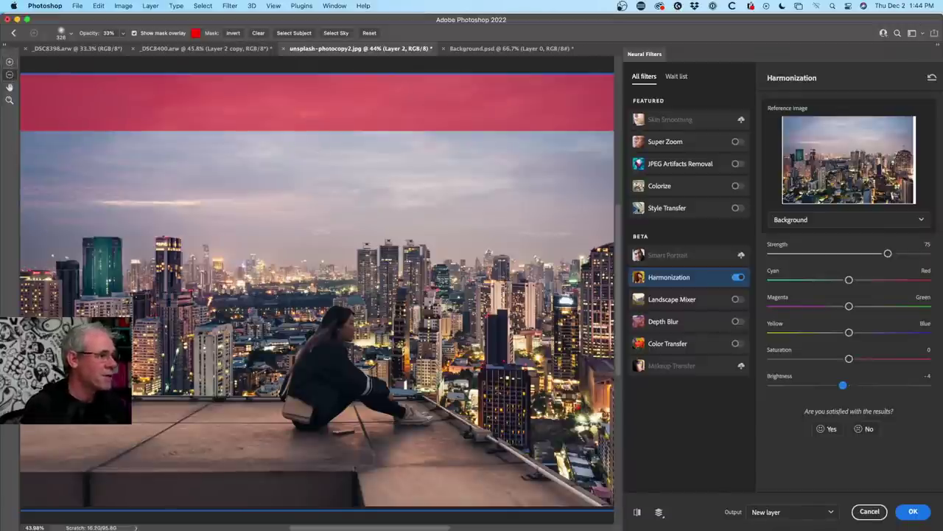
key("ctrl+z")
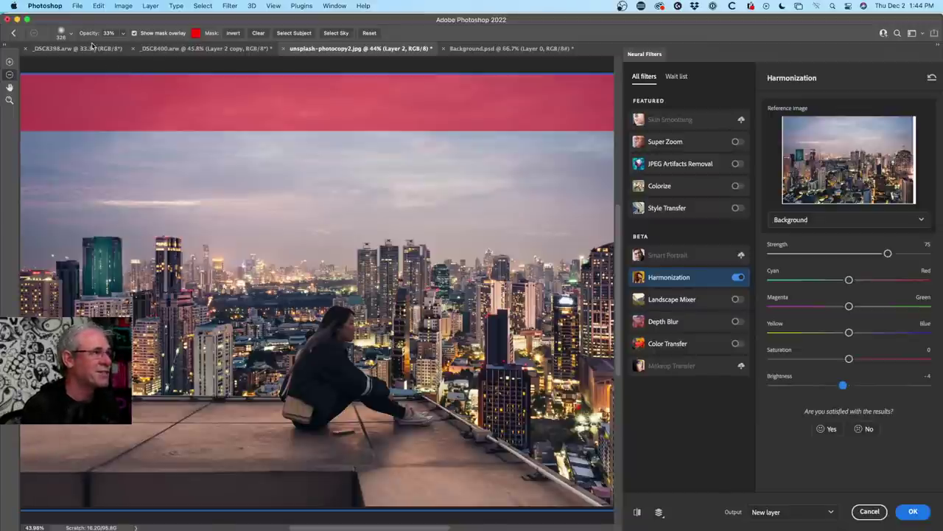
left_click_drag(86, 34, 206, 34)
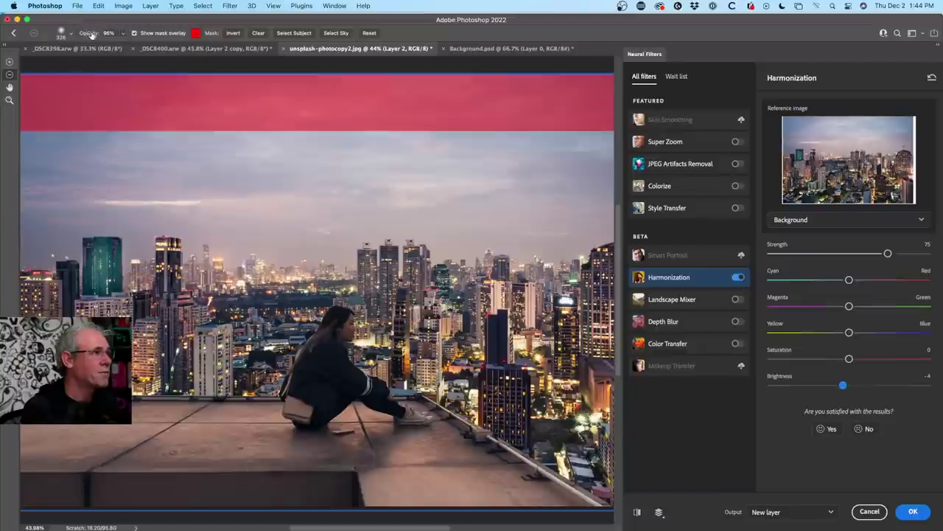
left_click_drag(91, 35, 79, 36)
type("45")
key("Return")
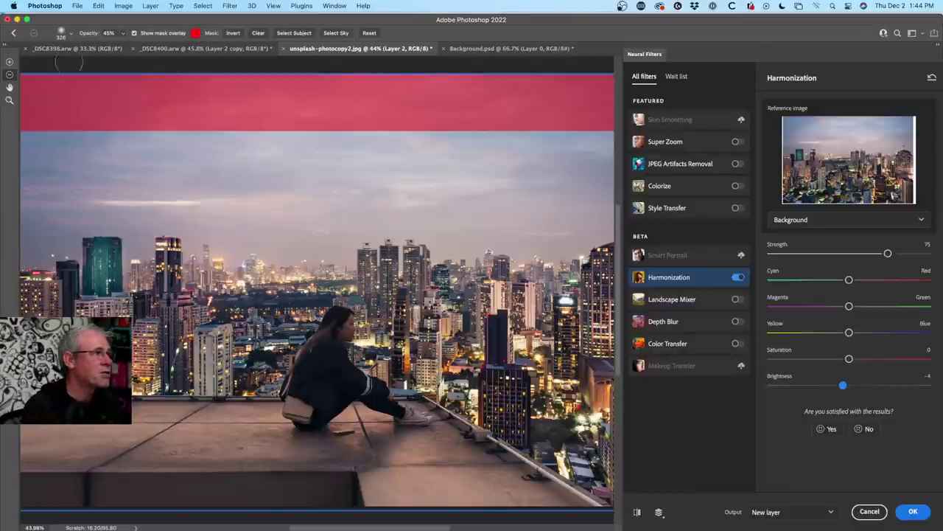
left_click(72, 34)
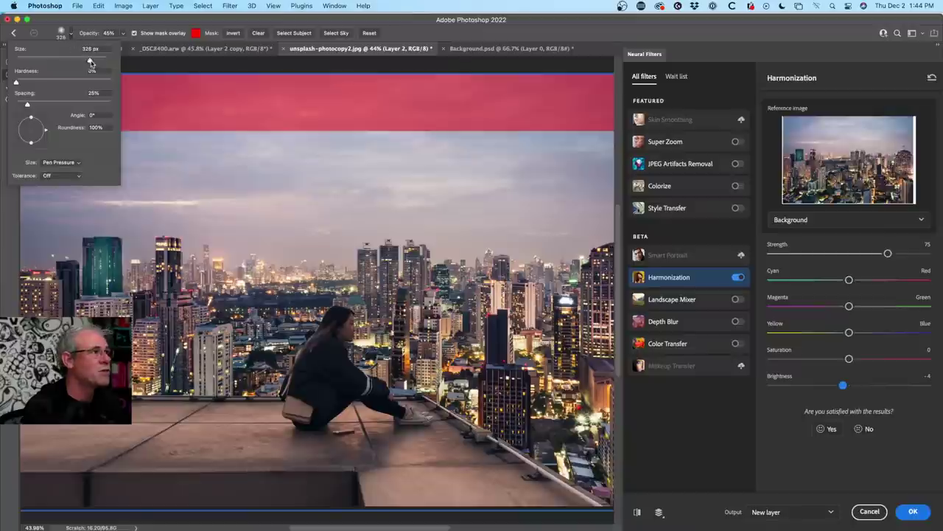
left_click_drag(89, 62, 98, 58)
left_click(148, 20)
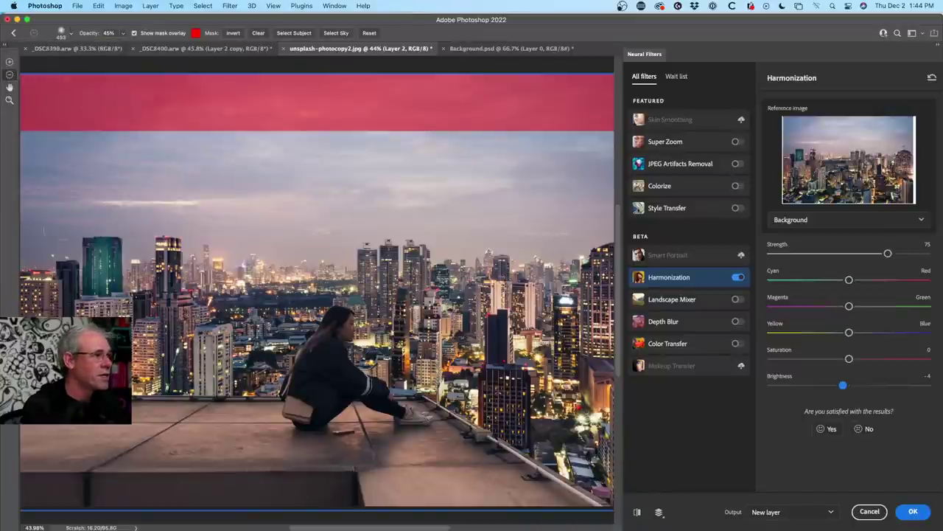
left_click(72, 36)
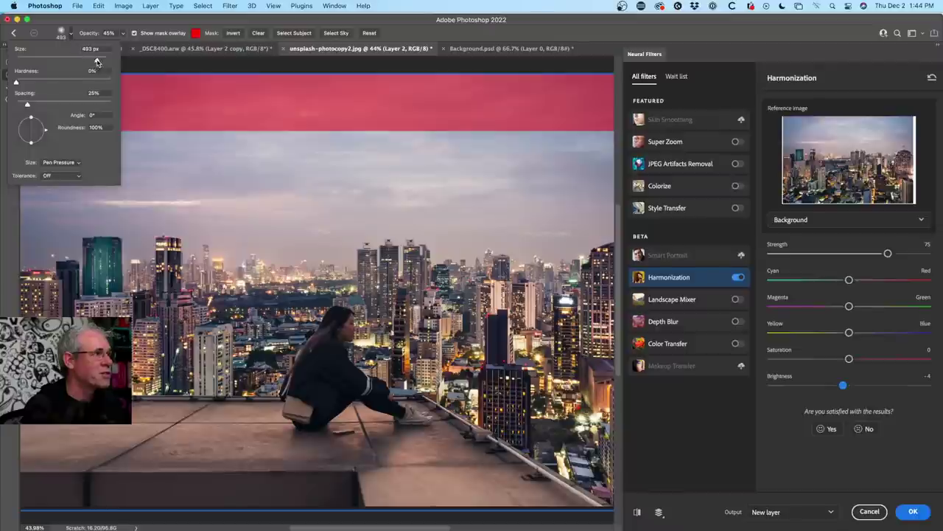
left_click_drag(97, 62, 100, 62)
left_click(111, 24)
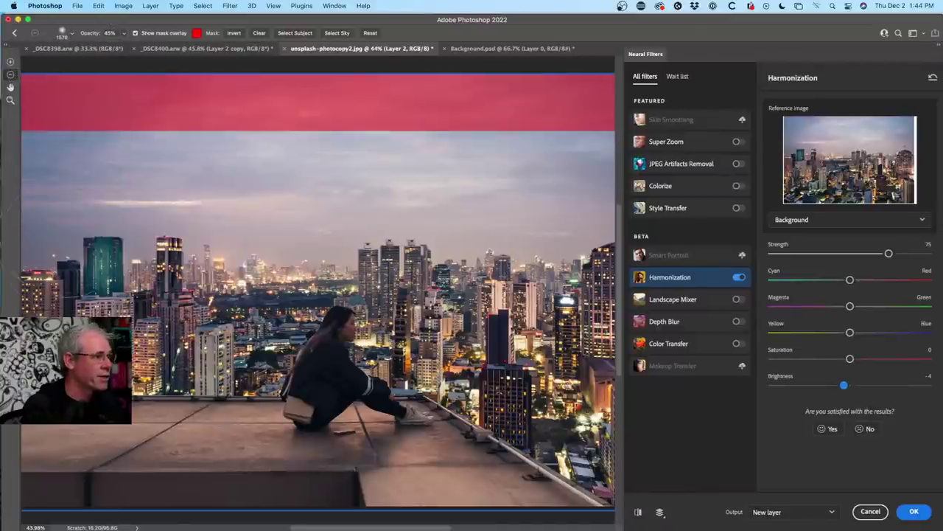
- Paint the mask over the rooftop floor, keep output as a new layer, and close Neural Filters
left_click(42, 436)
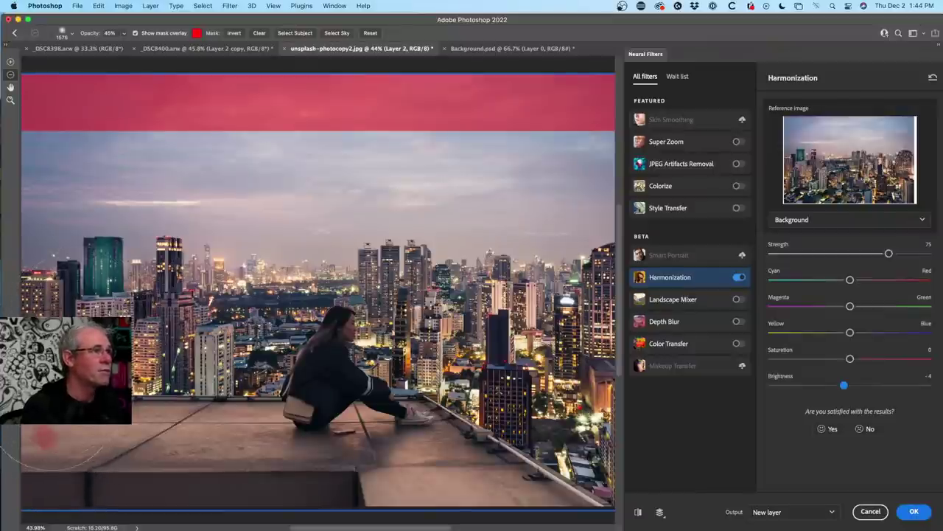
mouse_move(44, 425)
left_mouse_down()
mouse_move(37, 457)
mouse_move(55, 450)
mouse_move(72, 422)
mouse_move(89, 424)
mouse_move(44, 460)
mouse_move(41, 446)
mouse_move(45, 457)
mouse_move(82, 413)
mouse_move(137, 442)
mouse_move(151, 464)
mouse_move(126, 475)
mouse_move(67, 468)
left_mouse_up()
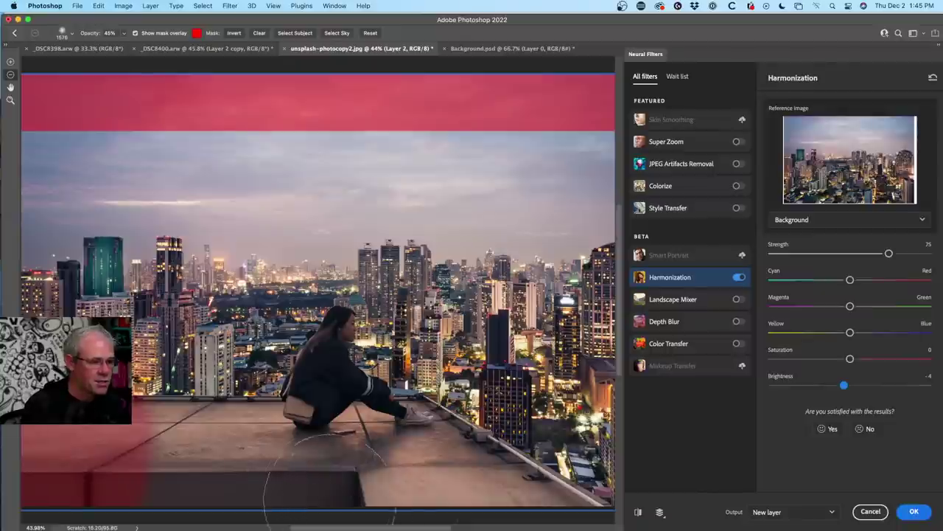
mouse_move(328, 495)
left_mouse_down()
mouse_move(516, 490)
mouse_move(197, 505)
mouse_move(252, 505)
mouse_move(245, 504)
mouse_move(298, 492)
mouse_move(599, 498)
mouse_move(51, 498)
mouse_move(37, 479)
mouse_move(37, 508)
mouse_move(132, 486)
mouse_move(586, 479)
mouse_move(280, 487)
mouse_move(685, 420)
left_mouse_up()
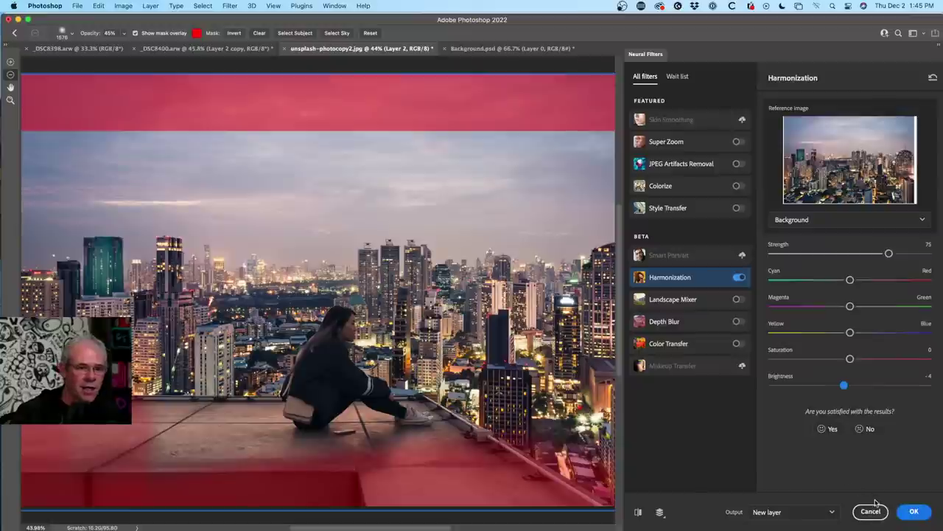
left_click(763, 513)
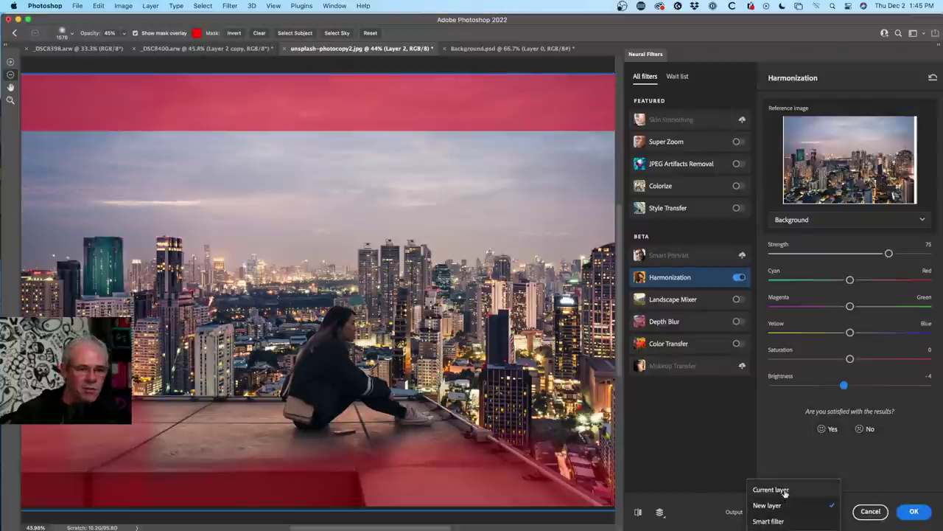
left_click(796, 508)
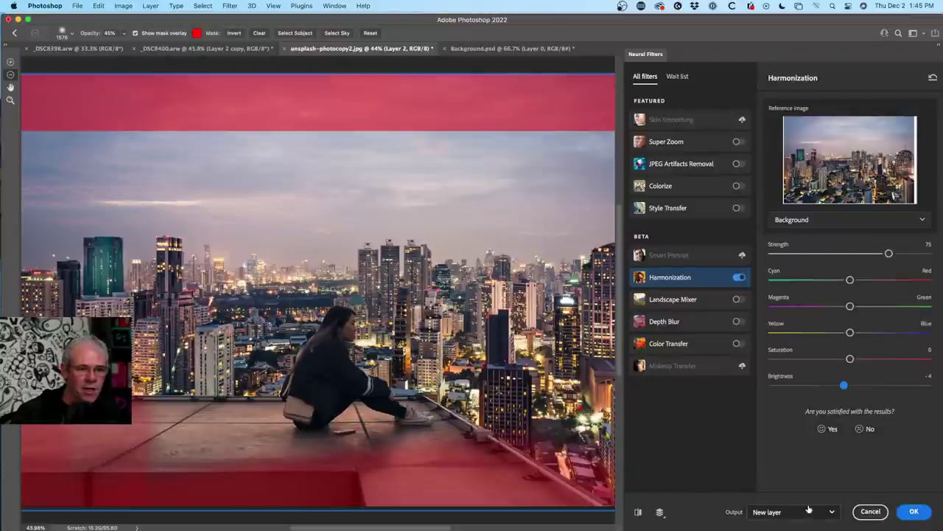
left_click(880, 512)
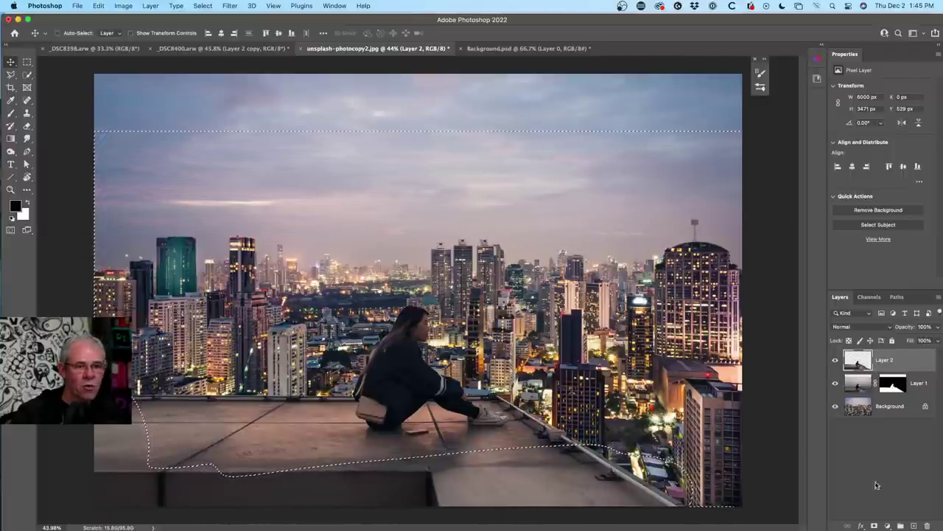
- Add a mask to Layer 2, toggle its visibility to compare, then load the mask as a selection
left_click(874, 525)
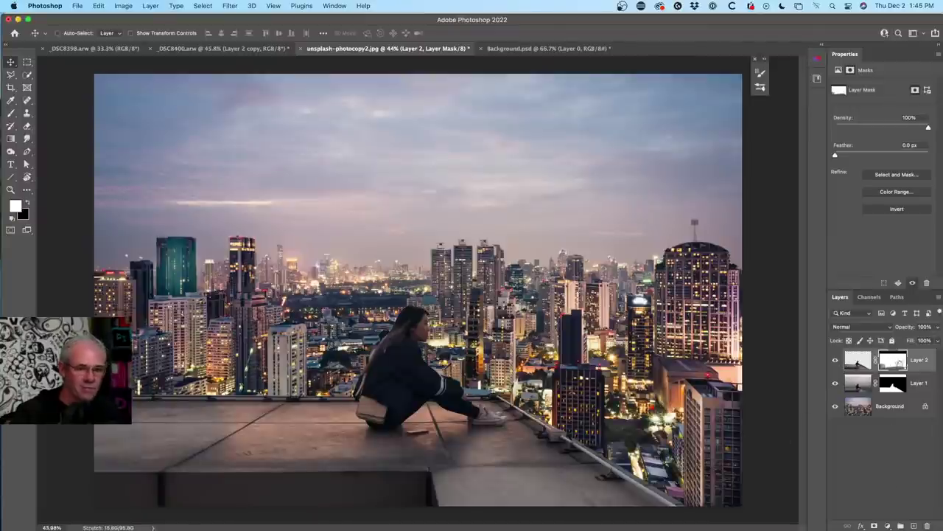
left_click(835, 361)
left_click(835, 360)
left_click(836, 360)
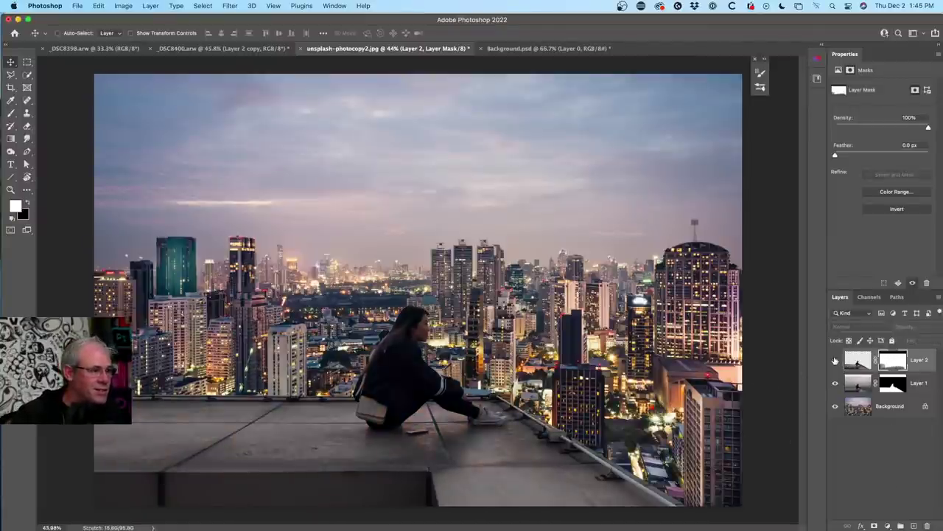
left_click(835, 360)
left_click(835, 361)
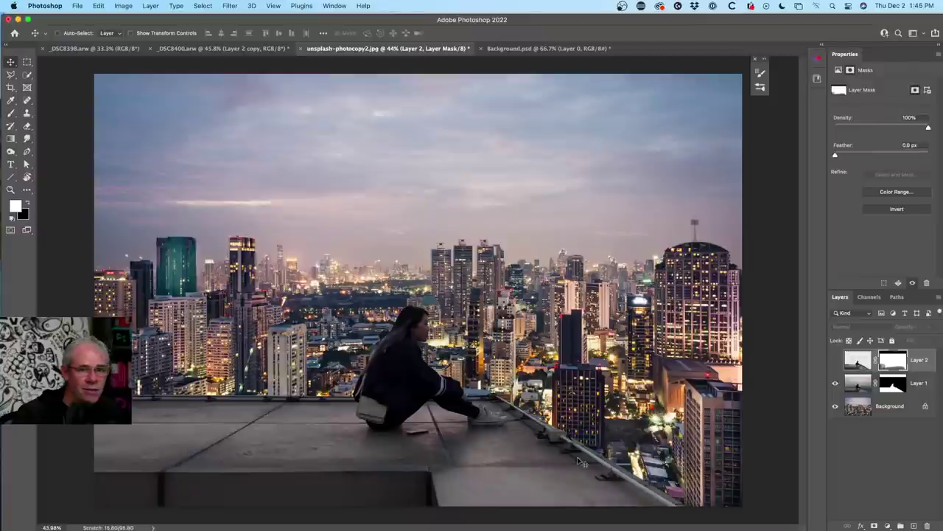
left_click(836, 360)
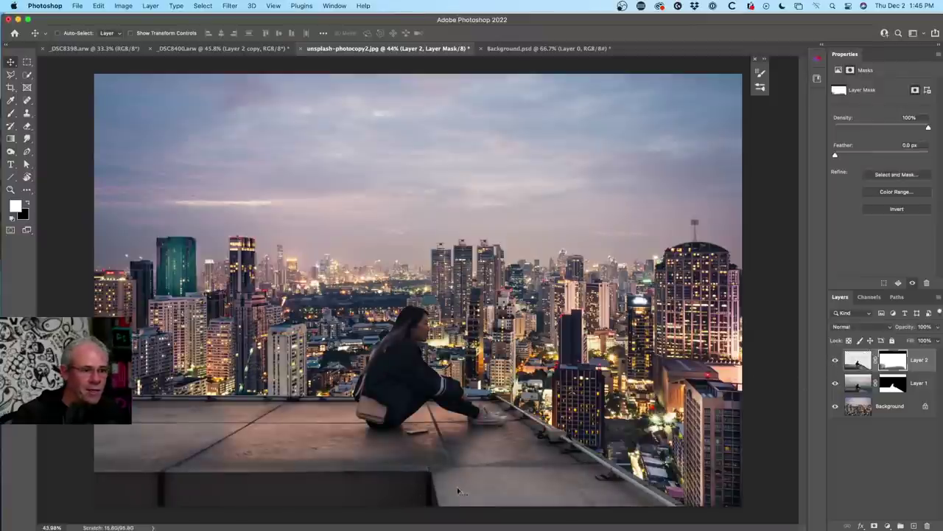
left_click(836, 360)
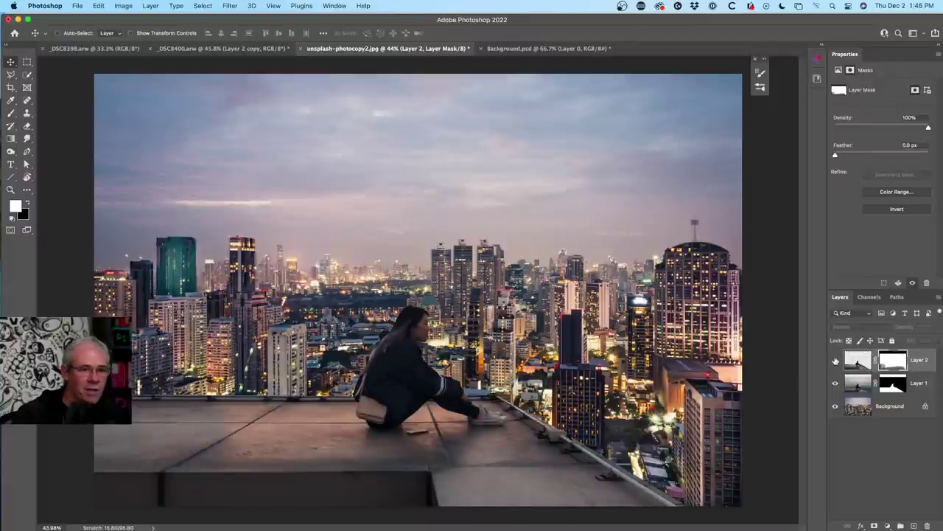
left_click(836, 361)
left_click(836, 361)
left_click(836, 361)
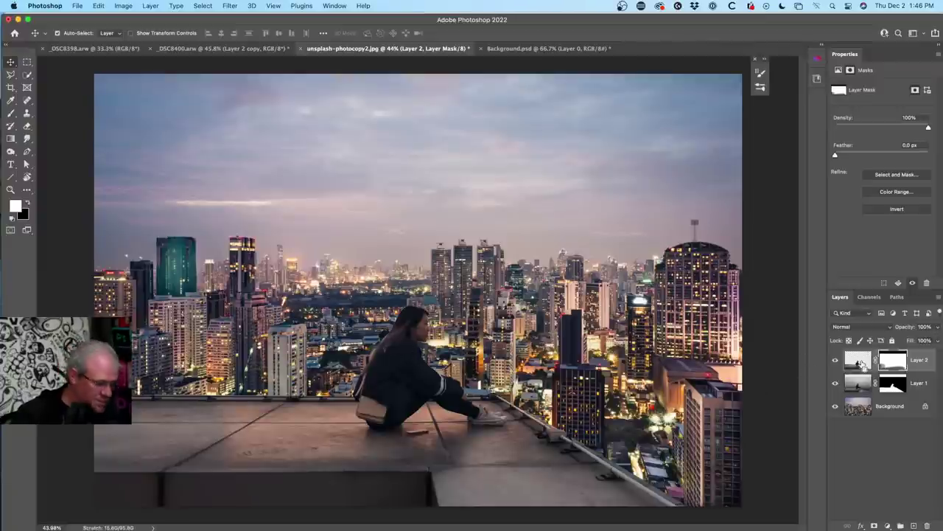
left_click(863, 361, "super")
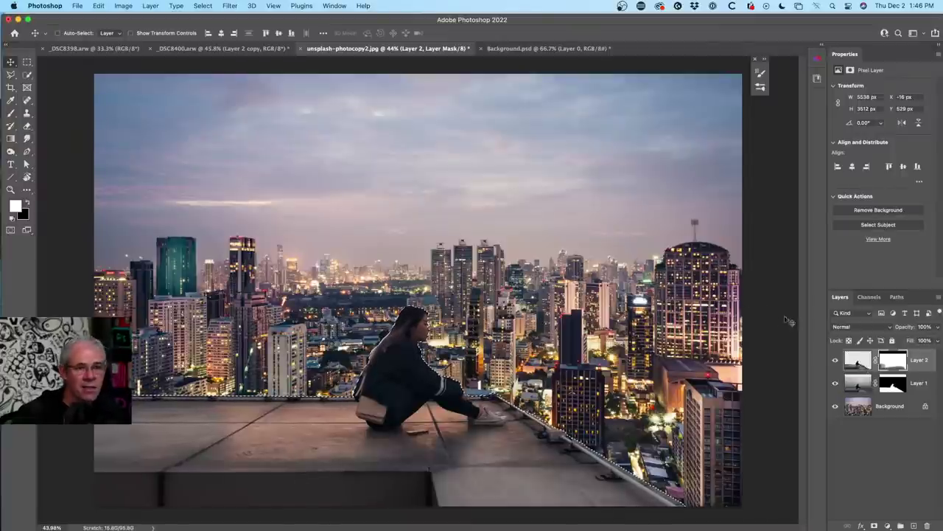
- Contract the rooftop-and-girl selection with Select > Modify > Contract, then invert it
left_click(226, 4)
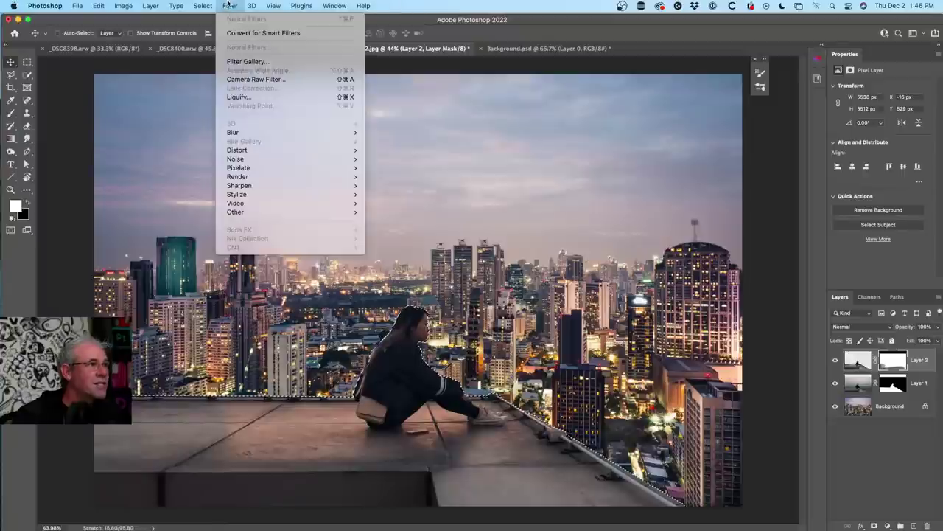
mouse_move(254, 169)
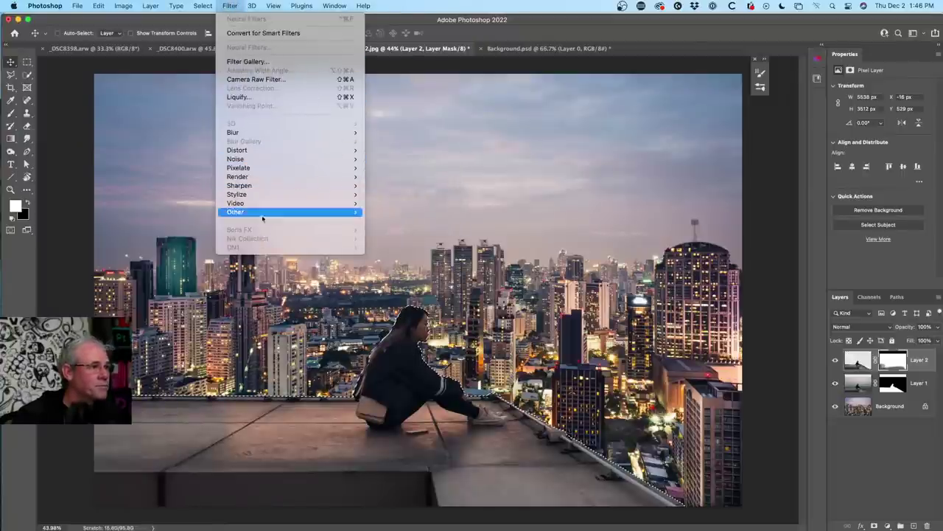
mouse_move(263, 205)
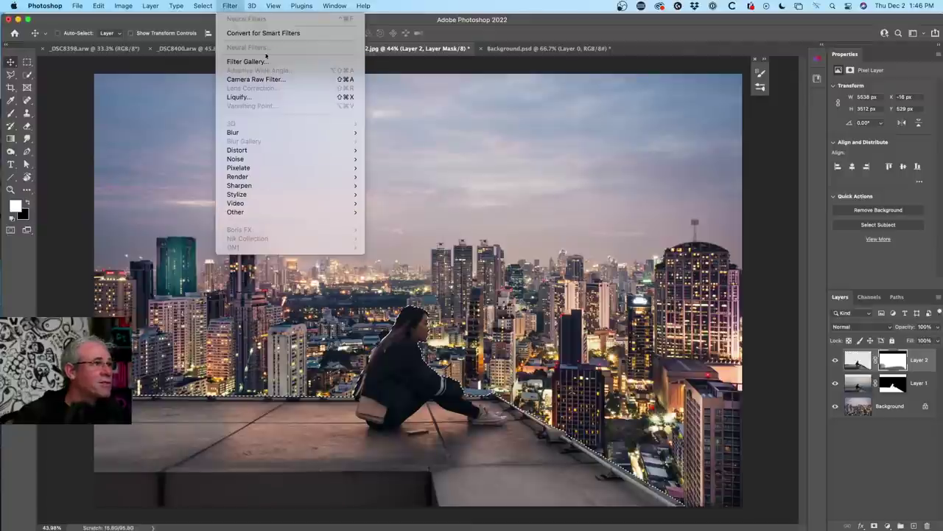
mouse_move(203, 6)
mouse_move(295, 150)
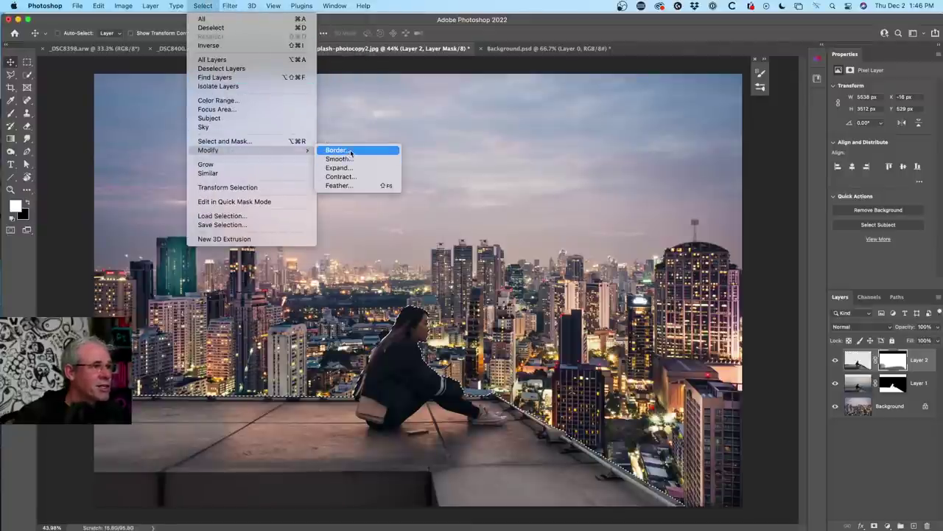
left_click(355, 177)
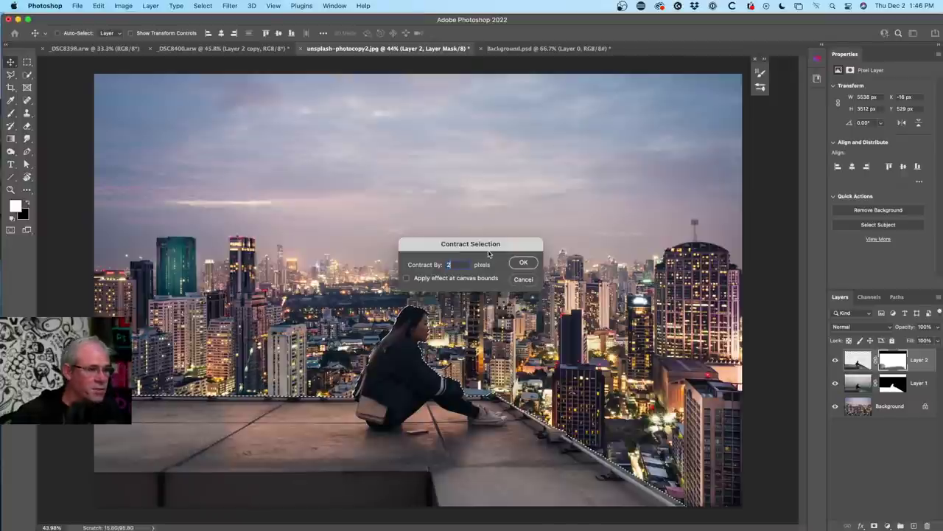
left_click(527, 265)
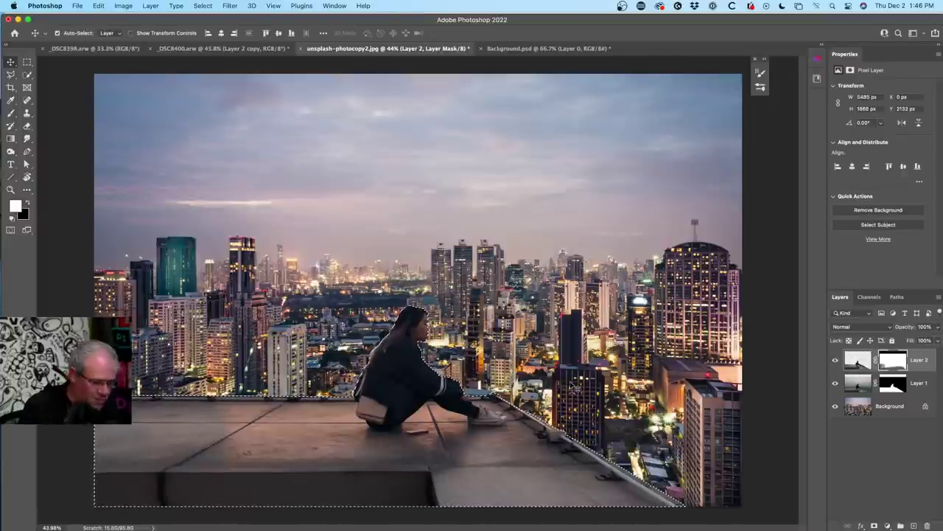
key("shift+super+i")
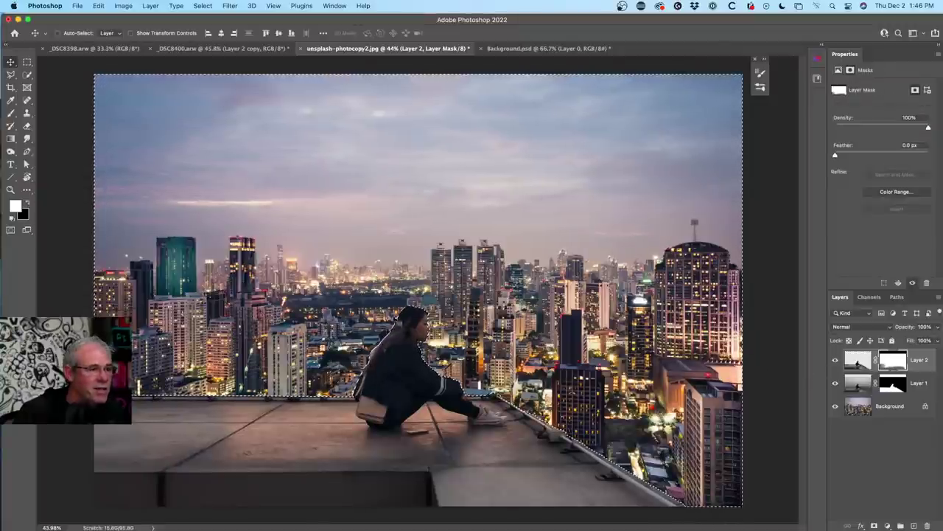
scroll(420, 328, "up", 3)
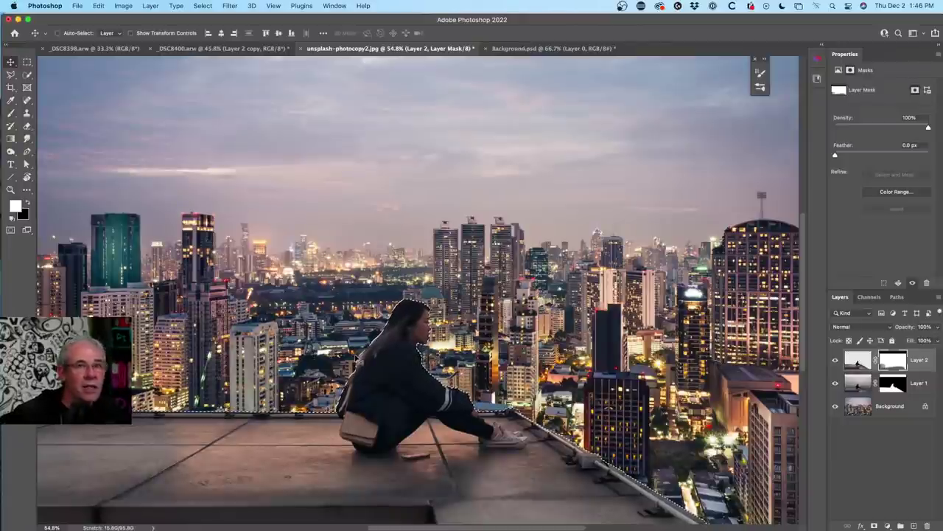
- Deselect, take the Brush tool with black as foreground, and paint on Layer 2's mask
key("super")
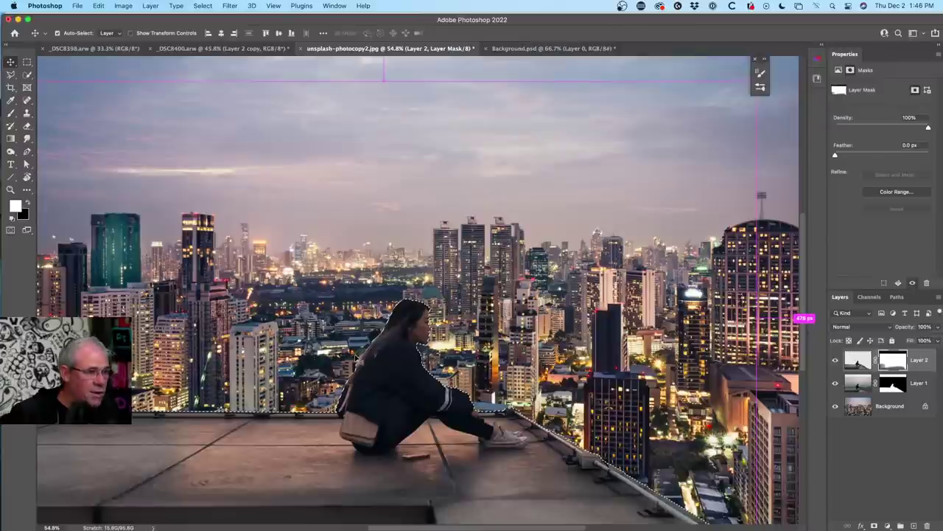
key("super+d")
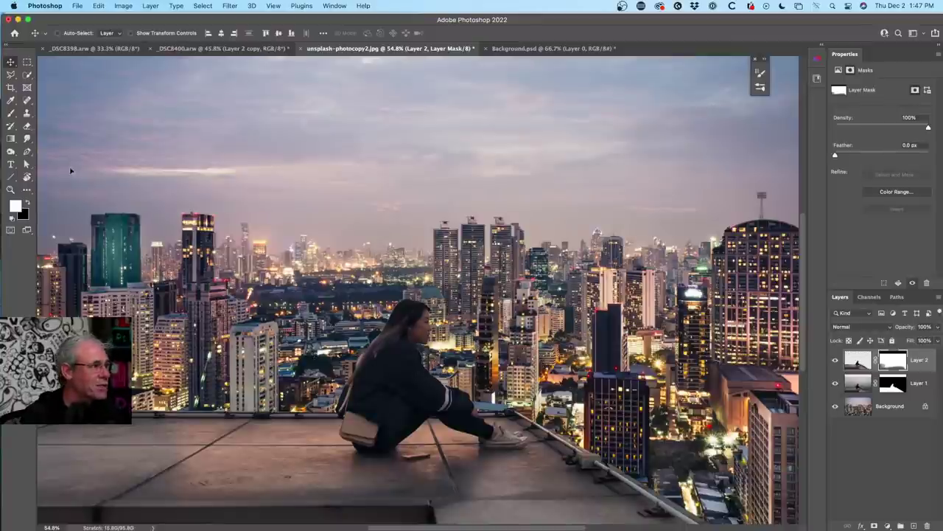
left_click(11, 113)
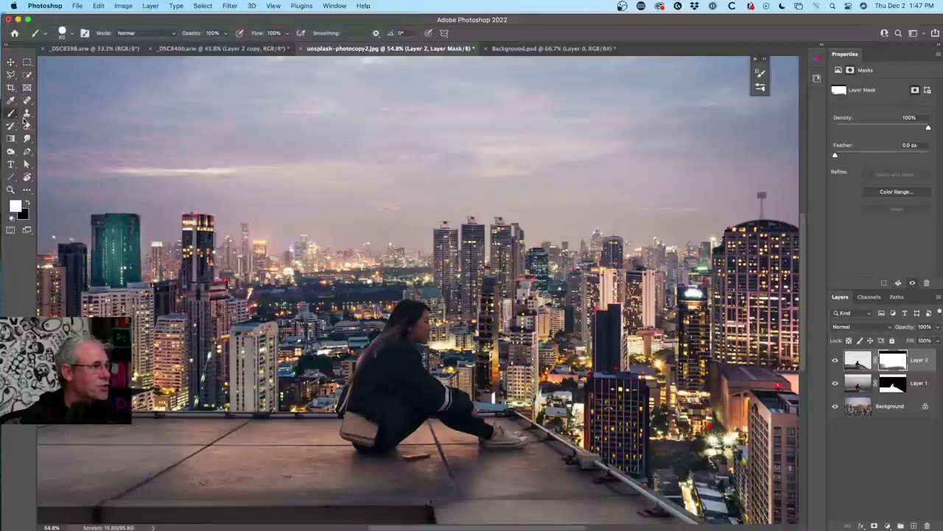
left_click(27, 203)
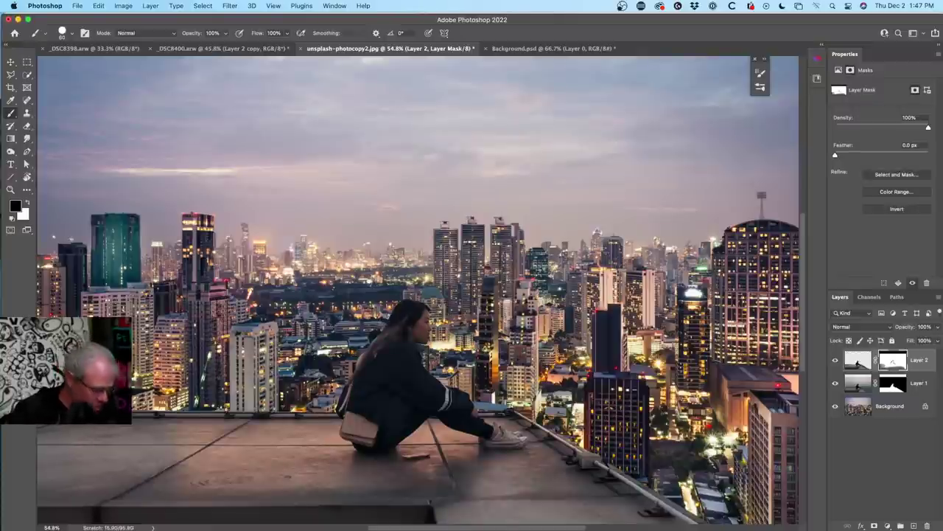
scroll(470, 250, "down", 5)
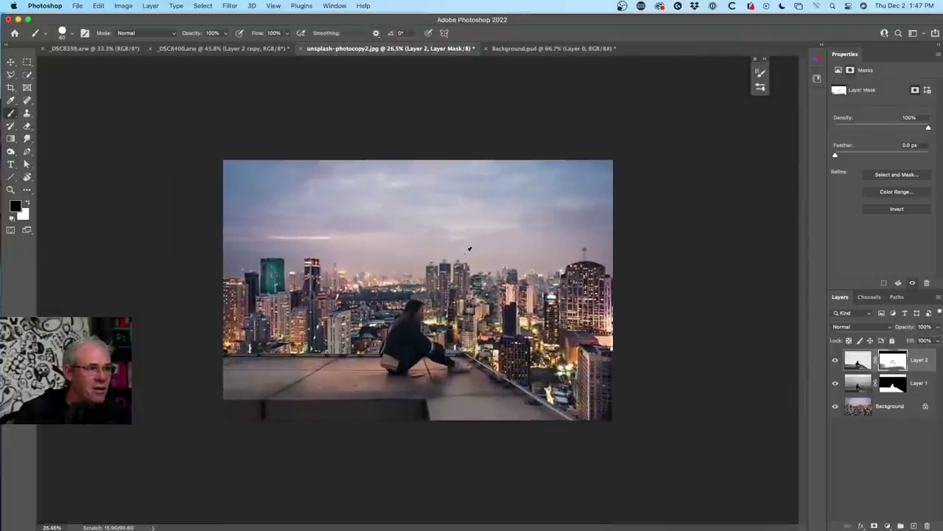
scroll(468, 250, "up", 1)
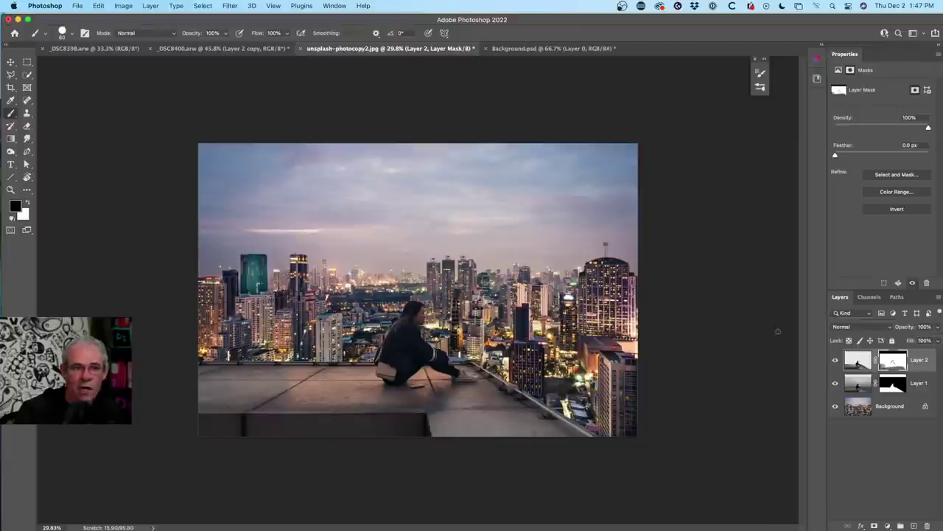
scroll(431, 242, "up", 3)
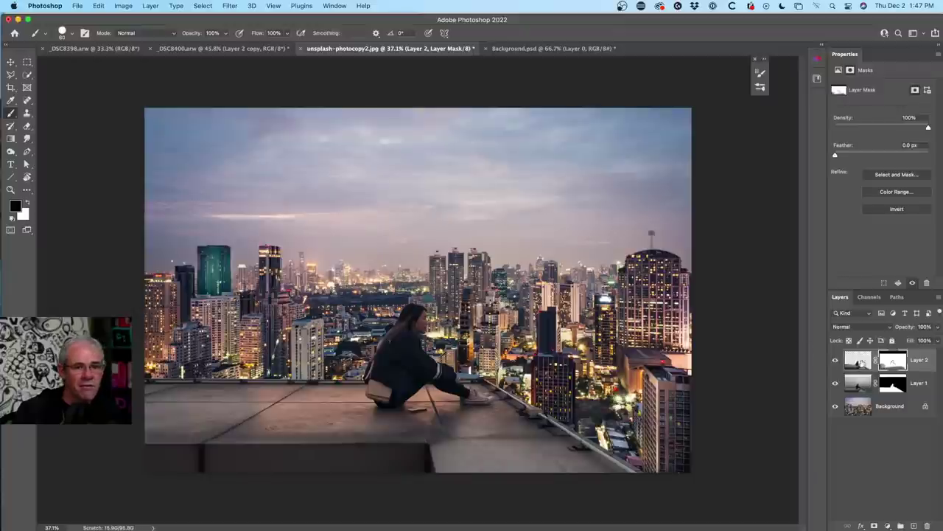
- Select all three layers and convert them into one smart object
left_click(892, 411)
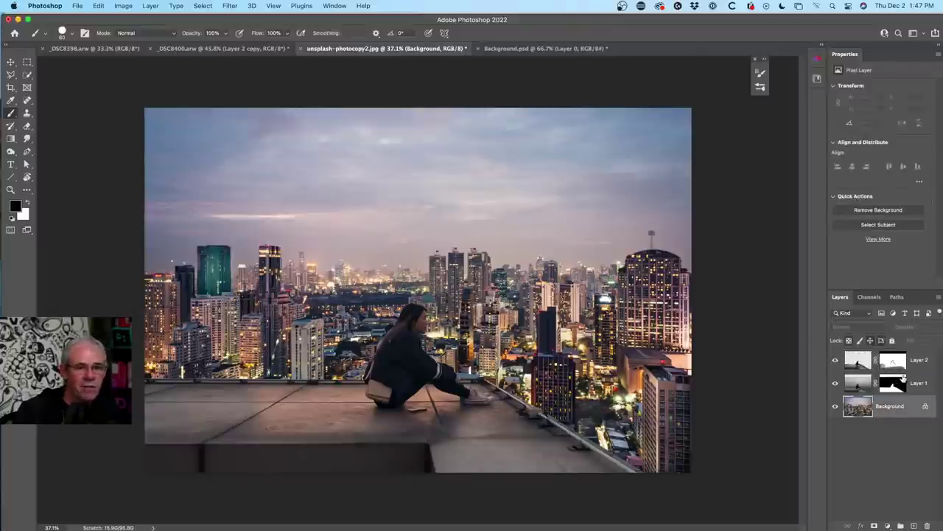
left_click(919, 364, "shift")
right_click(919, 365)
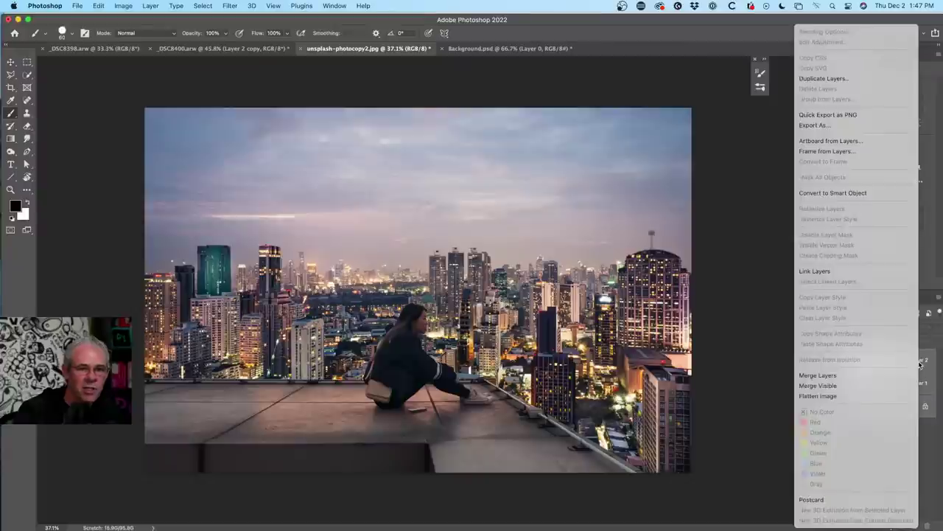
left_click(852, 193)
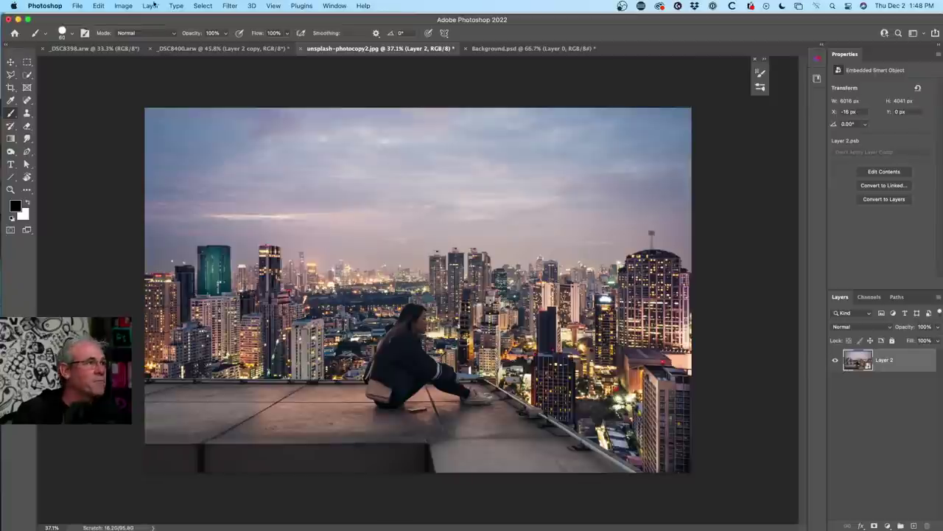
- Launch Boris FX Optics from the Filter menu on the smart object
left_click(225, 6)
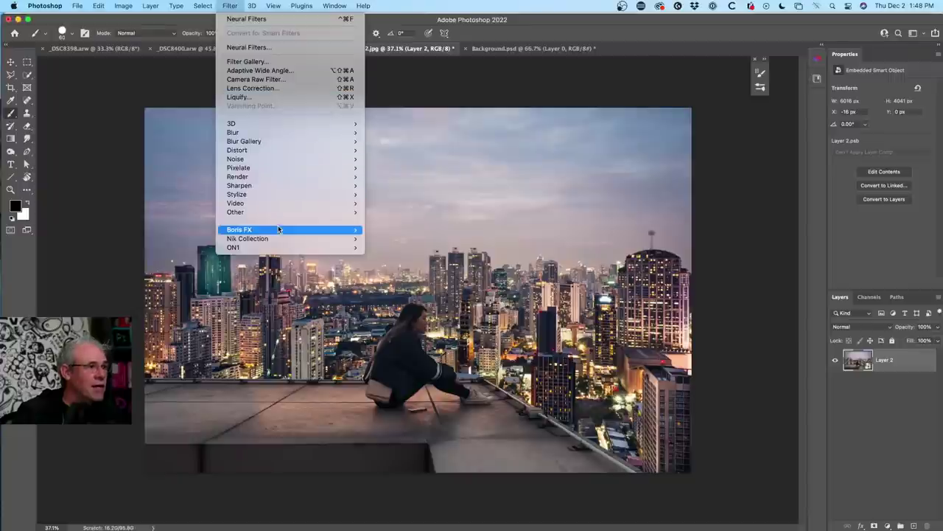
mouse_move(279, 230)
left_click(384, 231)
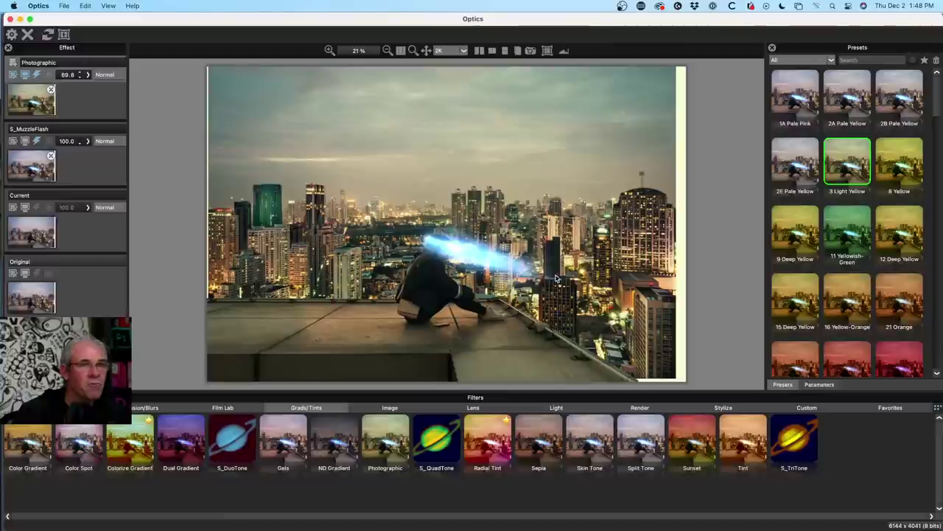
- Reset all Optics effects back to the plain photo and enlarge the Filters library panel
left_click(48, 35)
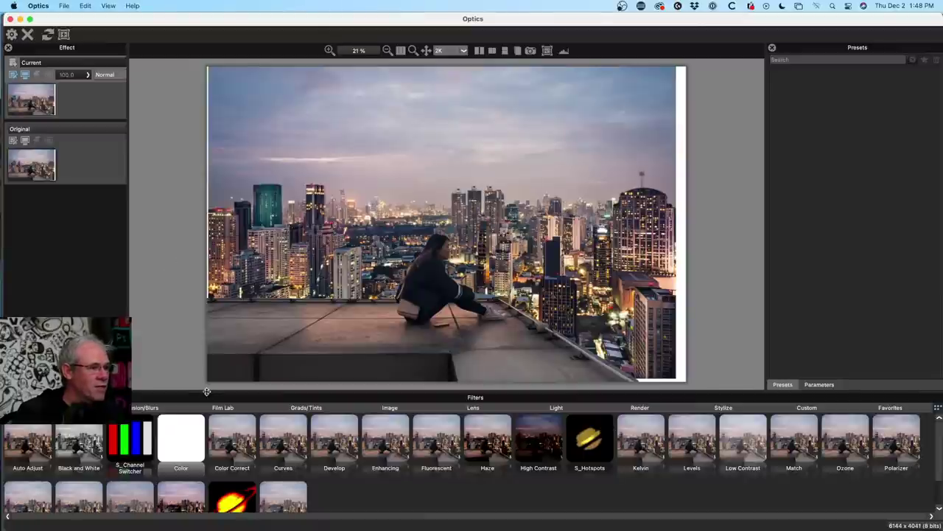
left_click_drag(208, 389, 216, 351)
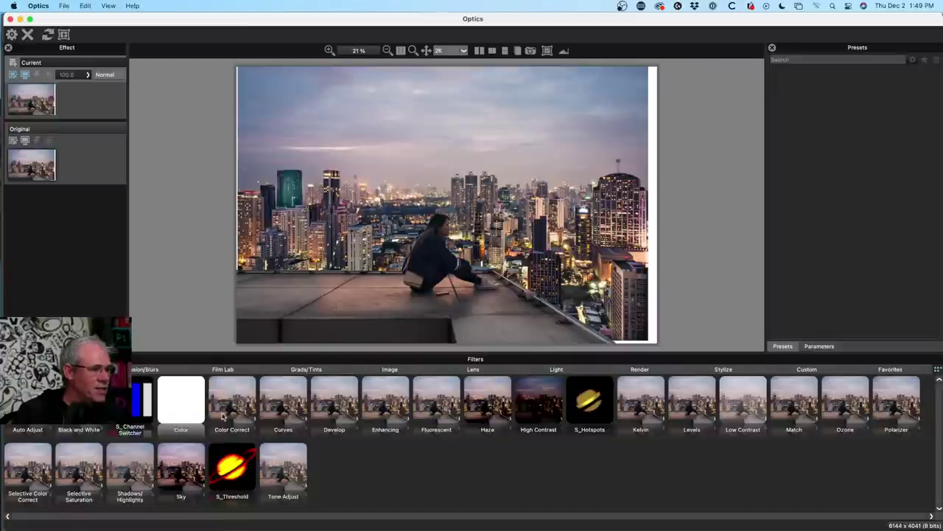
- Try the Color Correct filter, delete it, and add a new empty effect layer
left_click(190, 409)
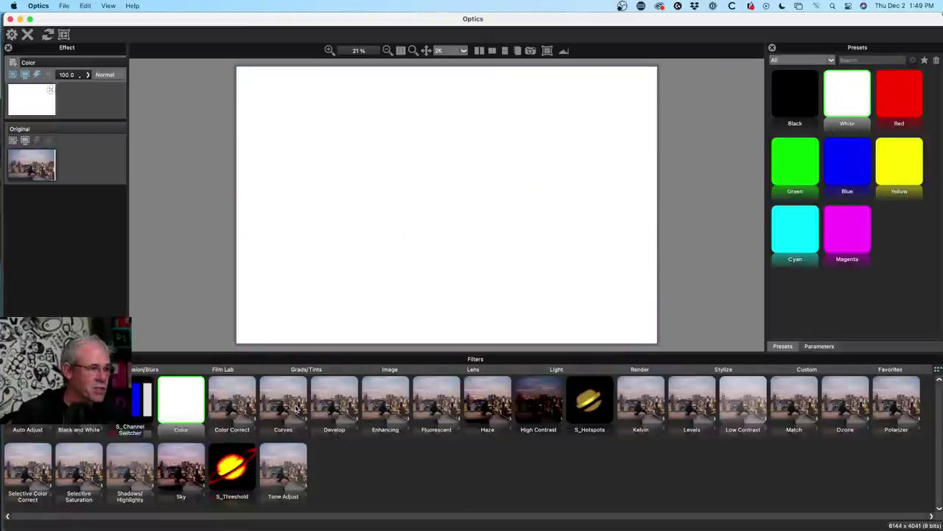
left_click(236, 407)
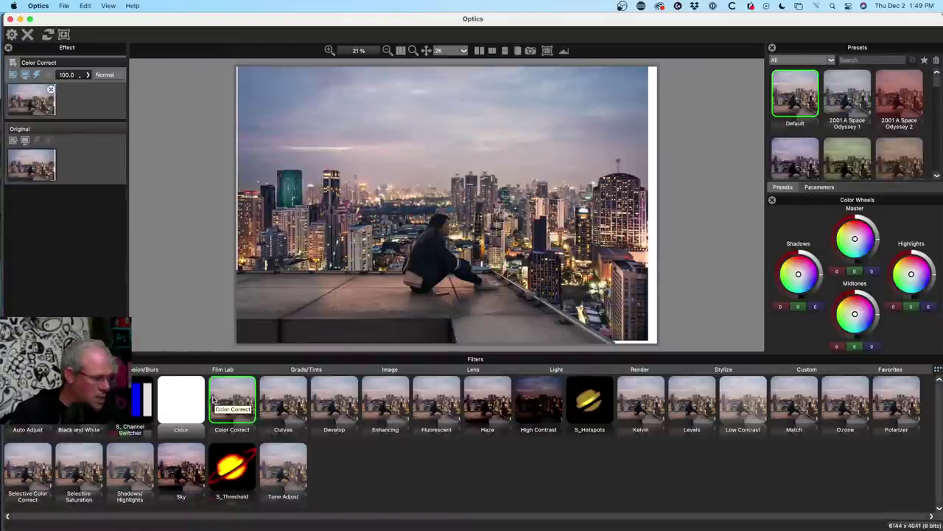
left_click(184, 402)
key("Delete")
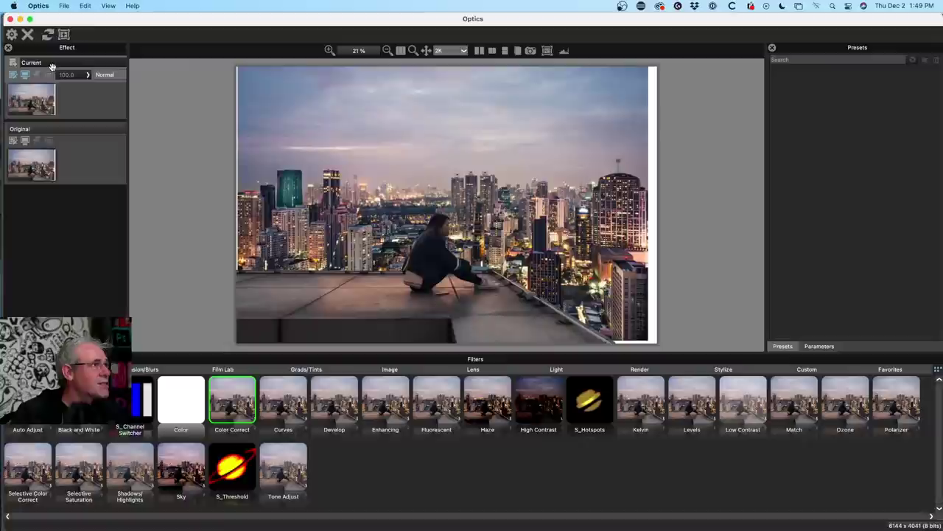
left_click(13, 62)
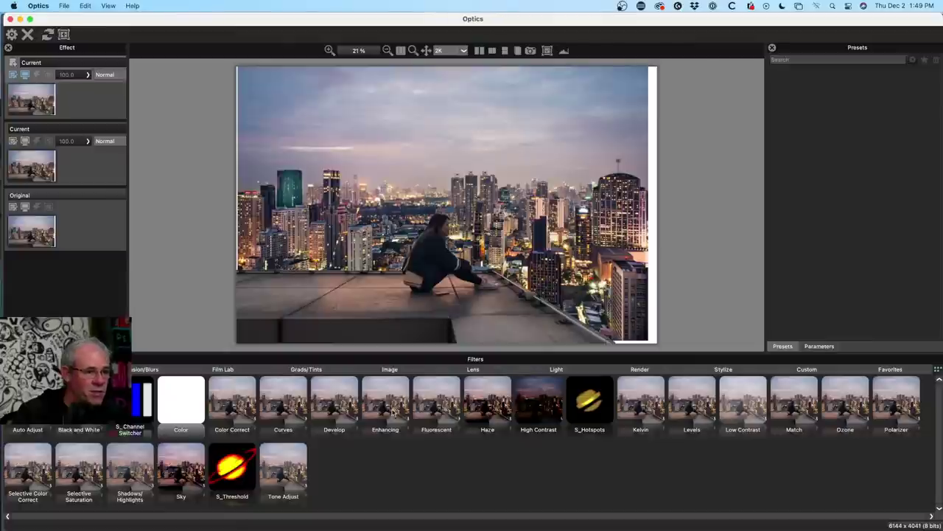
- Apply the Haze filter to the new layer and audition presets Haze 1 through Haze 9
left_click(487, 400)
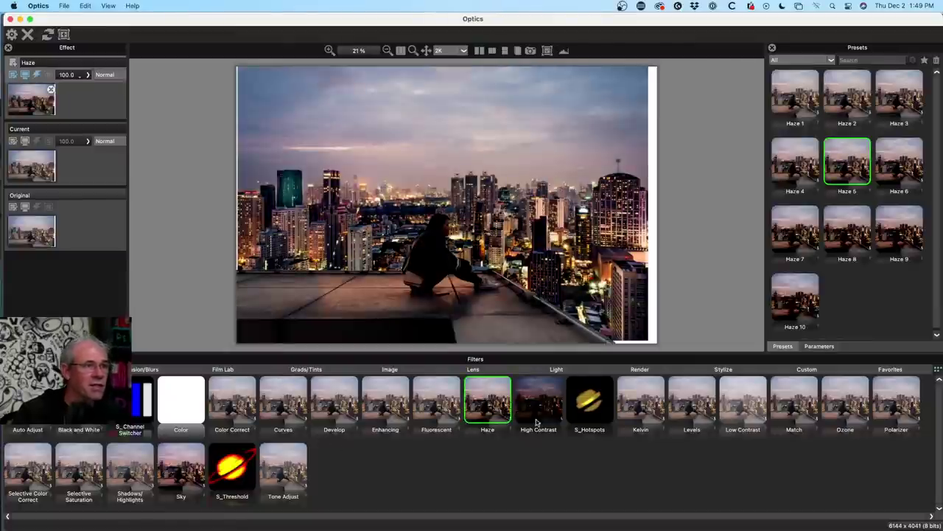
left_click(798, 173)
left_click(792, 233)
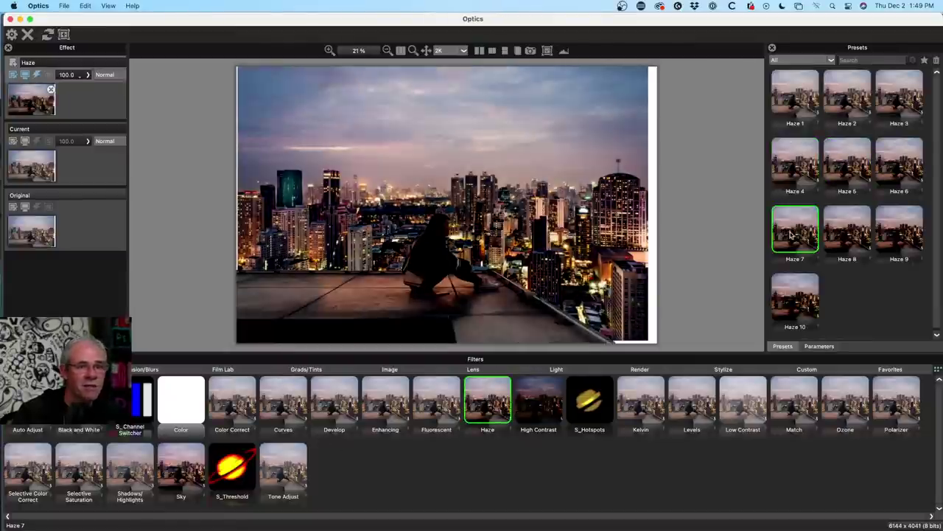
left_click(791, 99)
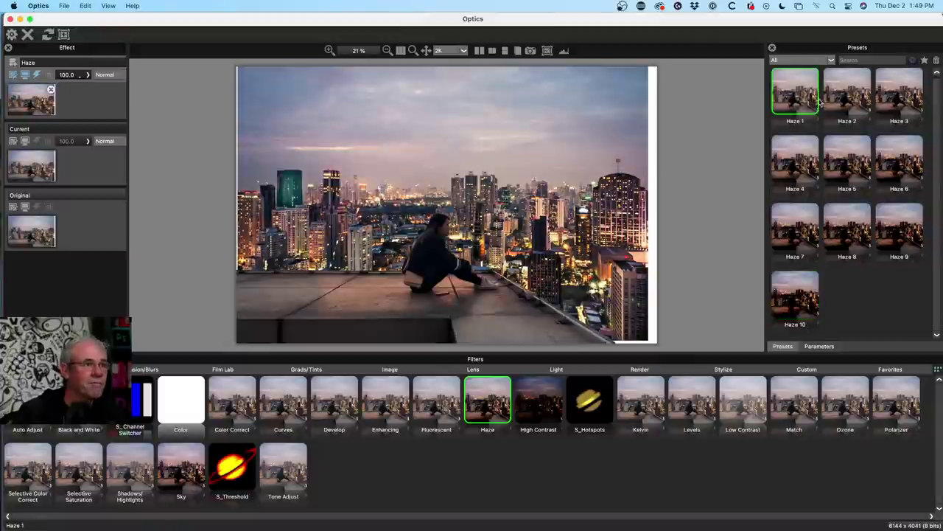
left_click(844, 100)
left_click(888, 103)
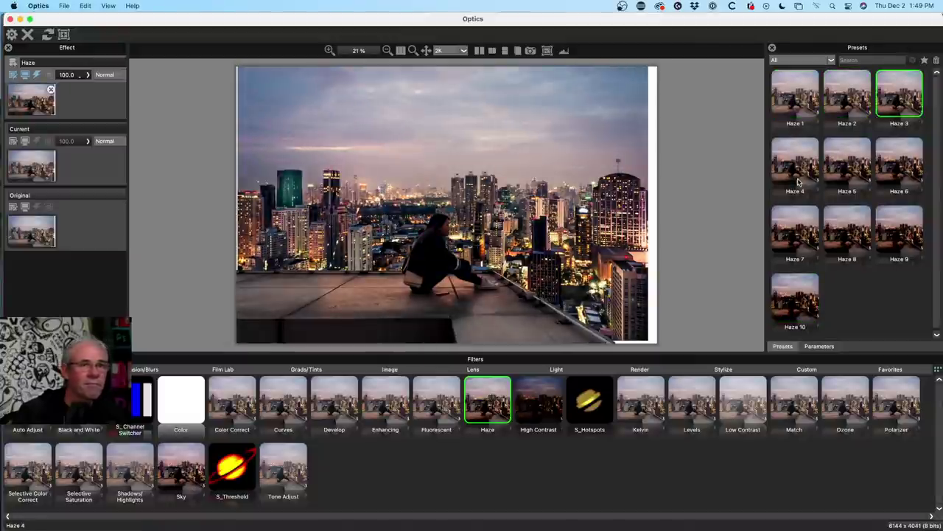
left_click(799, 180)
left_click(857, 173)
left_click(901, 171)
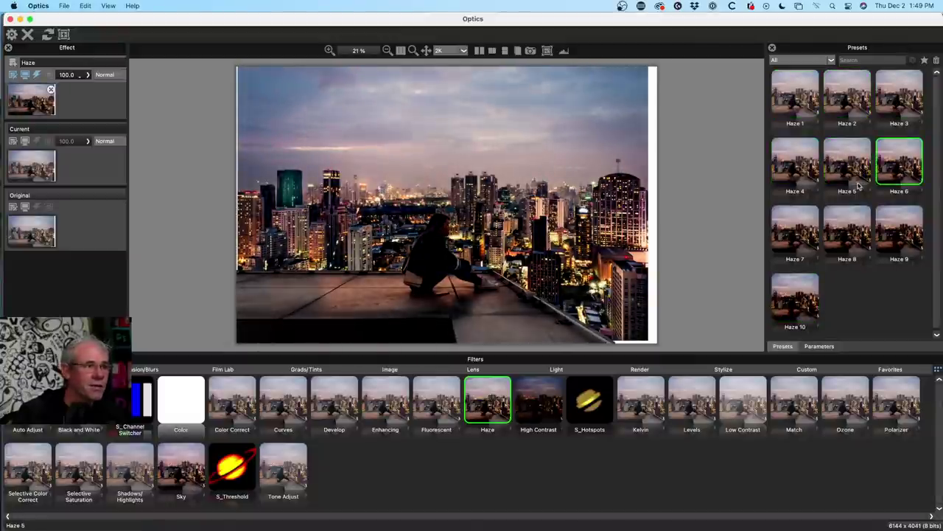
left_click(797, 228)
left_click(861, 234)
left_click(913, 226)
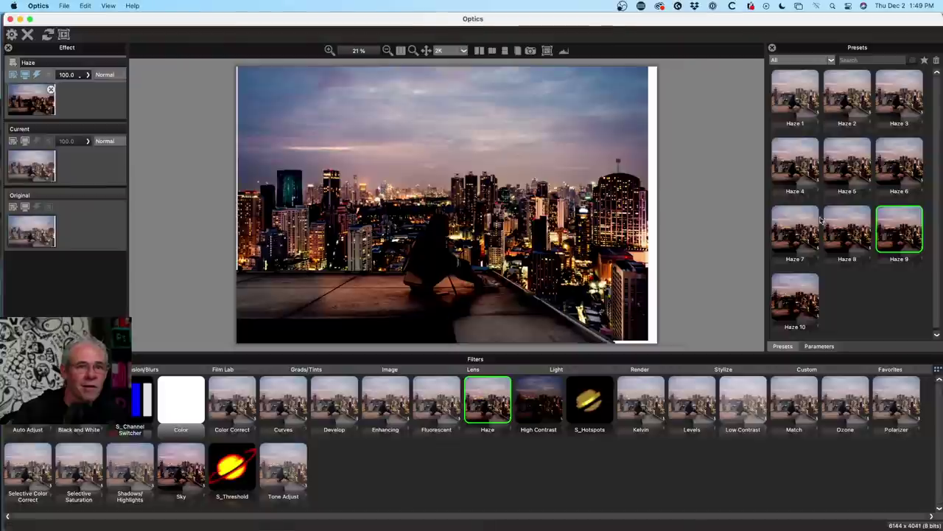
- Settle on Haze 1 with the girl kept brighter, then switch the layer to Match
left_click(786, 110)
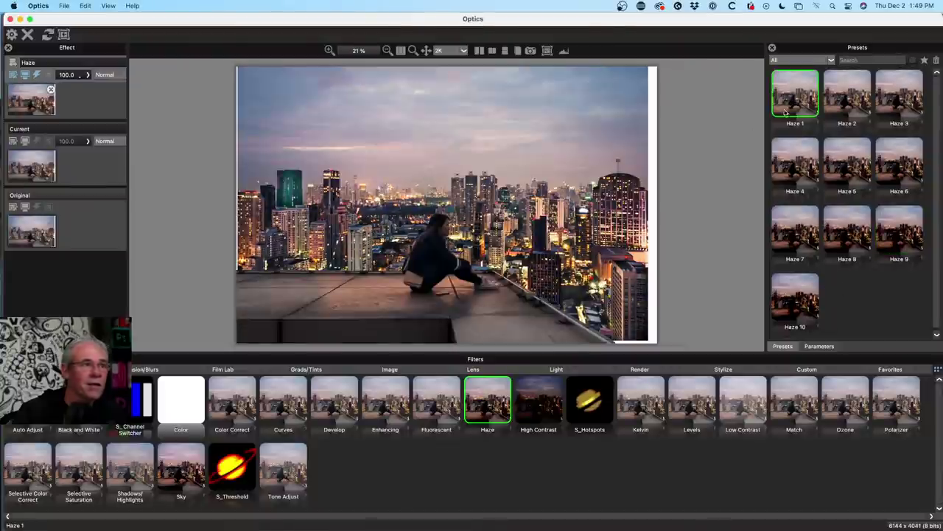
left_click(36, 75)
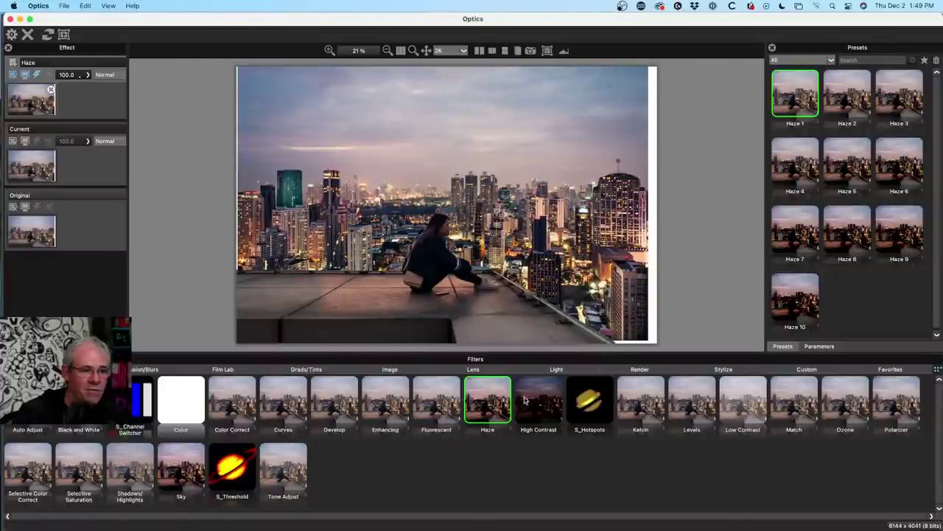
left_click(804, 404)
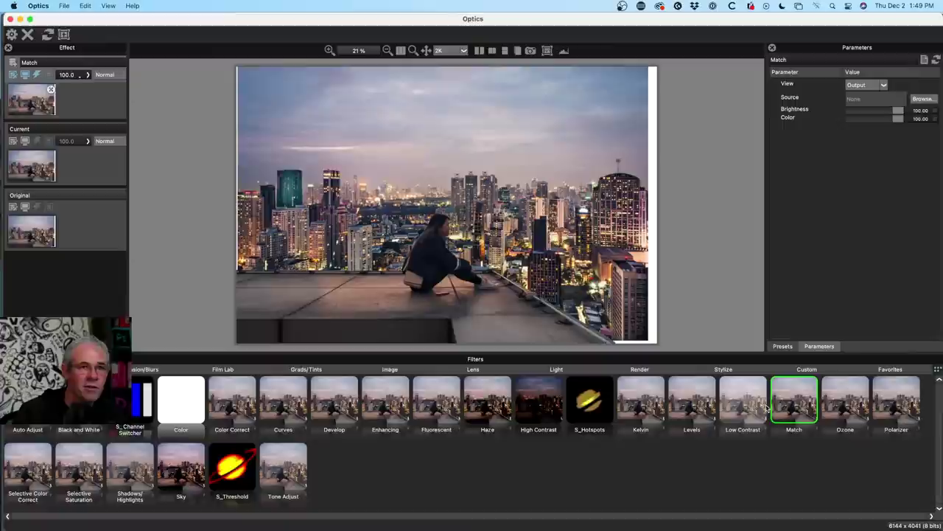
- Try the Ozone filter, then switch the effect layer to Polarizer
left_click(861, 404)
left_click(887, 404)
left_click(847, 405)
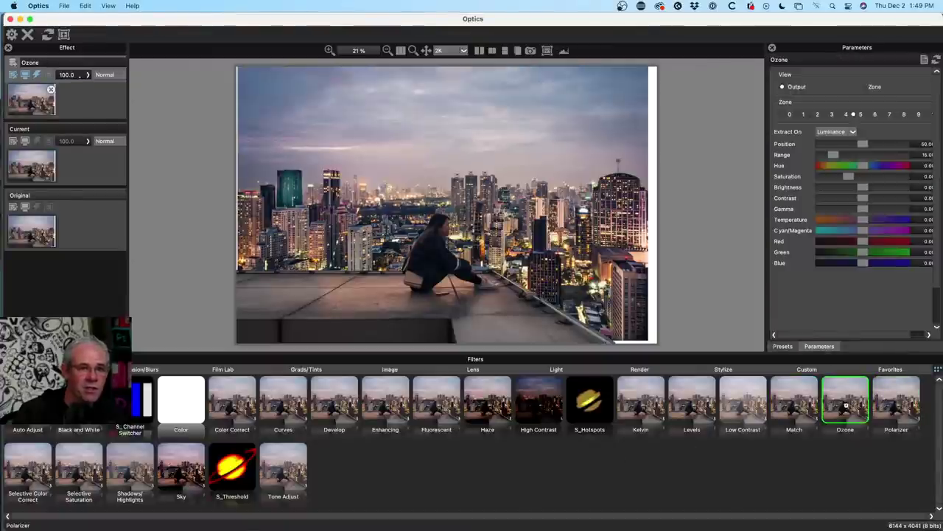
left_click(895, 407)
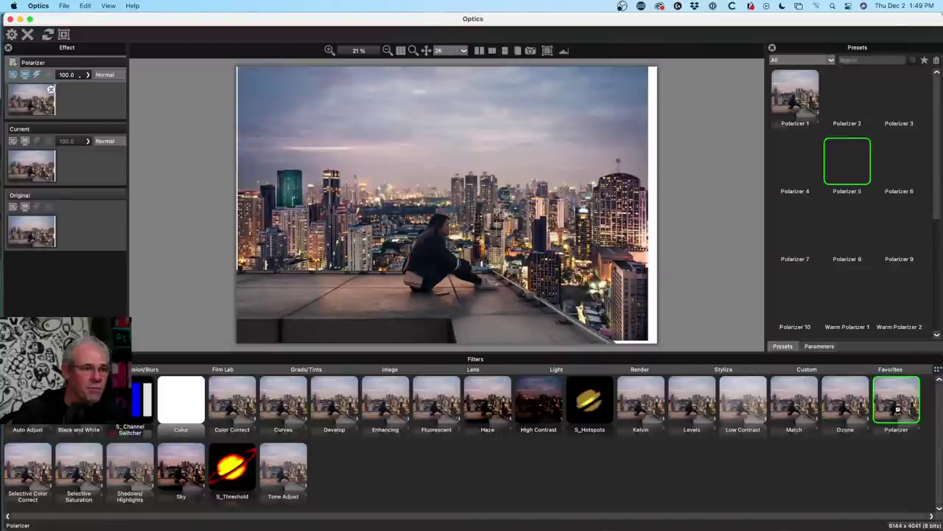
- Compare Polarizer 1 and 8 presets, apply Warm Polarizer 1, and show Film Lab filters
left_click(792, 101)
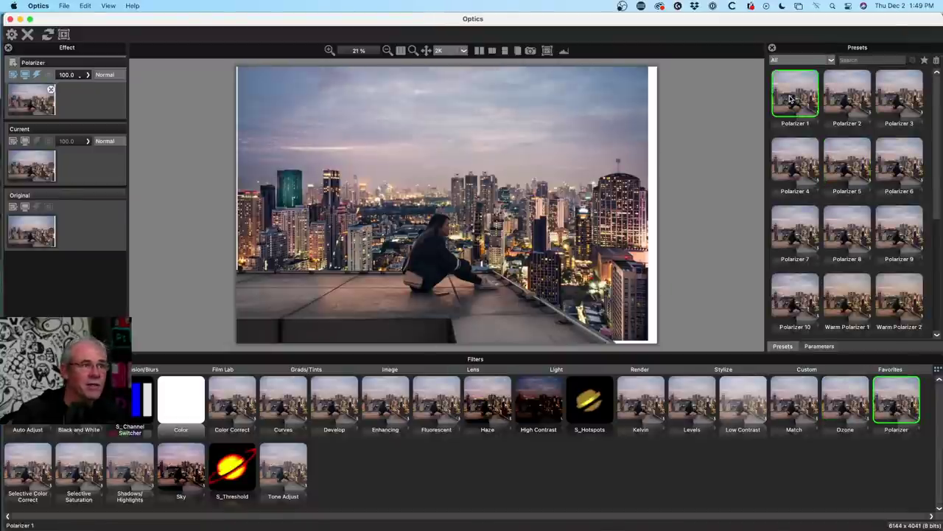
left_click(795, 247)
left_click(840, 240)
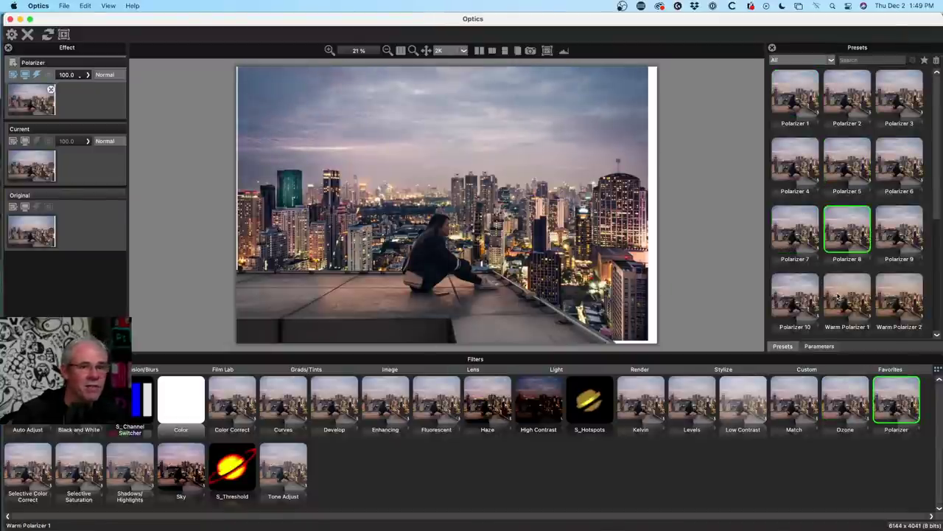
left_click(841, 295)
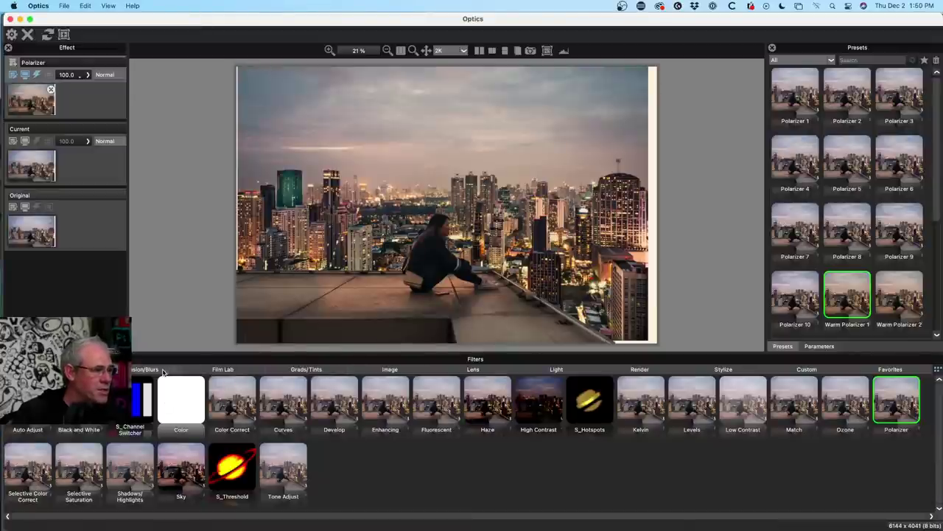
left_click(237, 370)
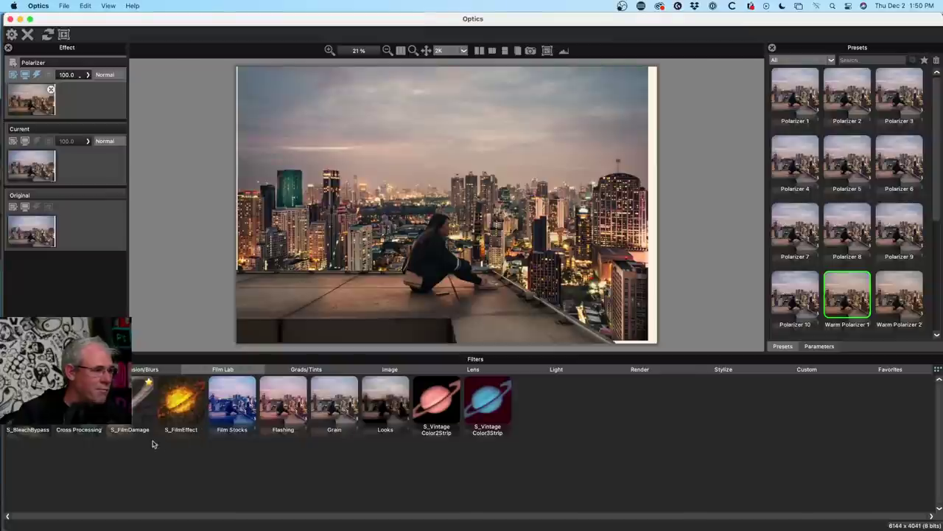
- Add Film Stocks and preview Kodacolor 1, Kodachrome 64, Kodachrome 200 and Konica Lomography
left_click(241, 406)
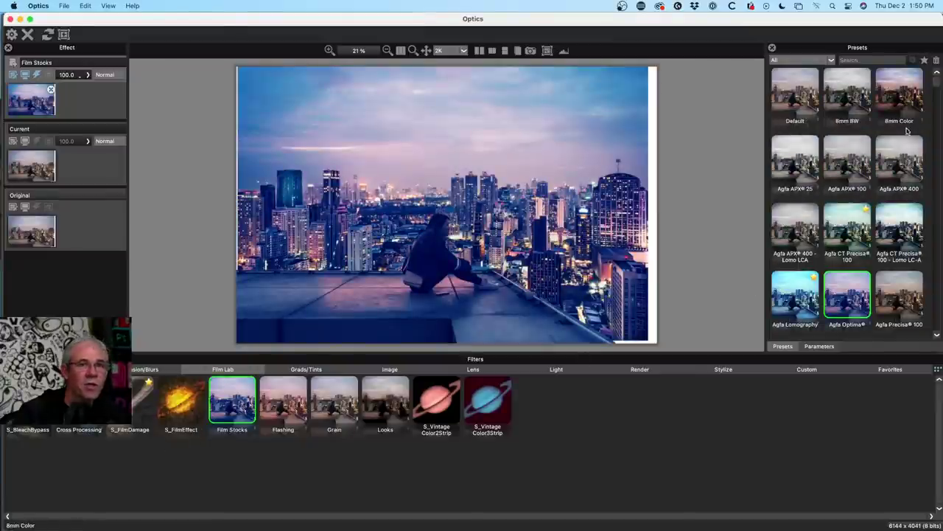
left_click_drag(937, 83, 936, 230)
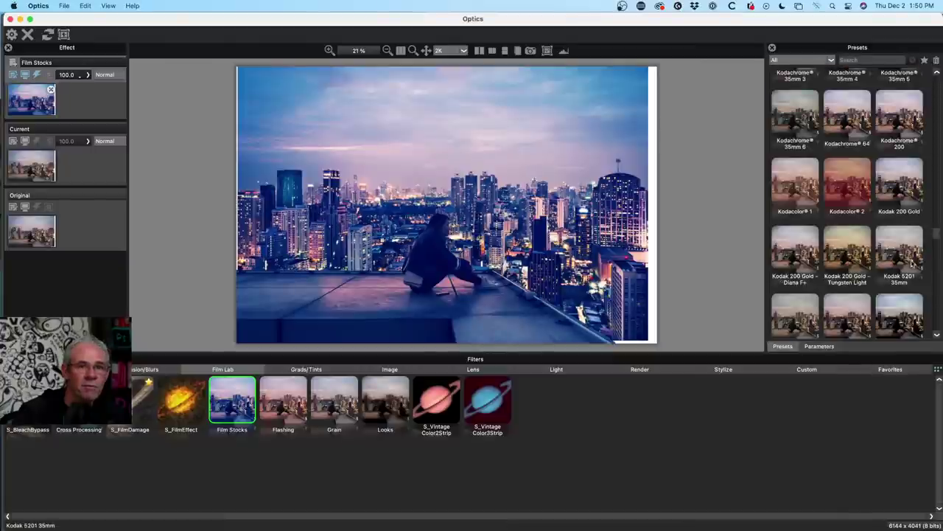
left_click(801, 190)
left_click(862, 118)
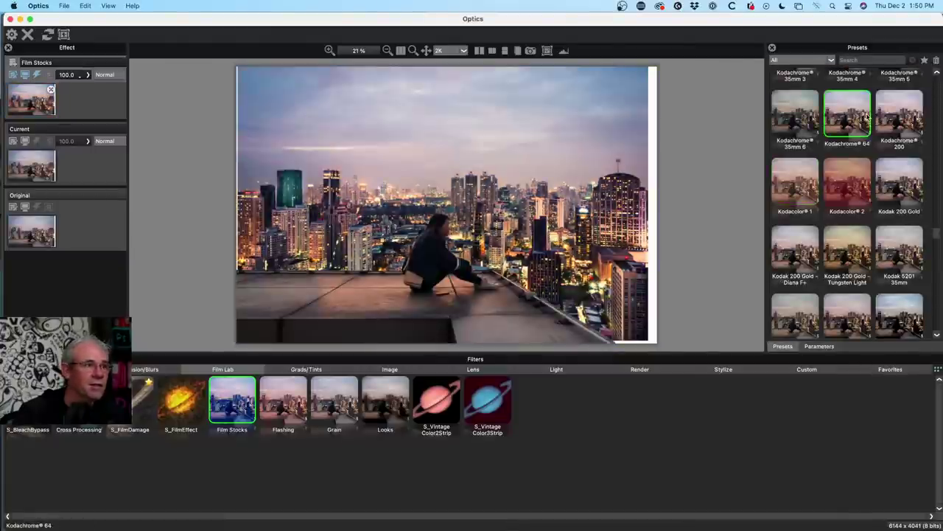
left_click(894, 124)
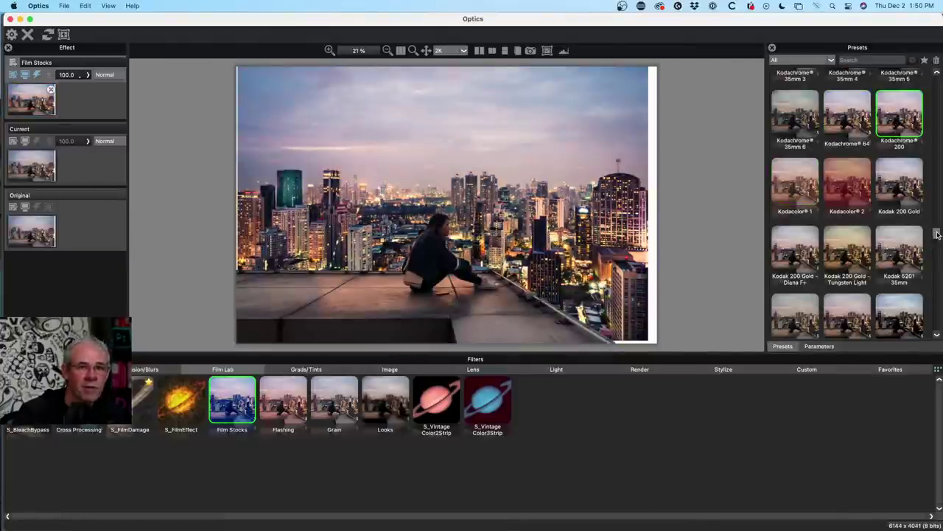
scroll(930, 242, "down", 5)
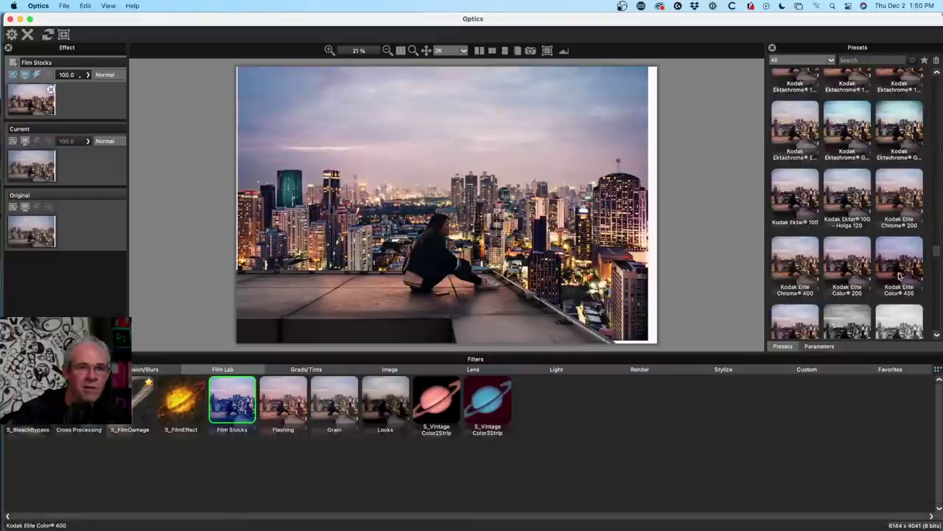
scroll(899, 275, "down", 5)
left_click(796, 243)
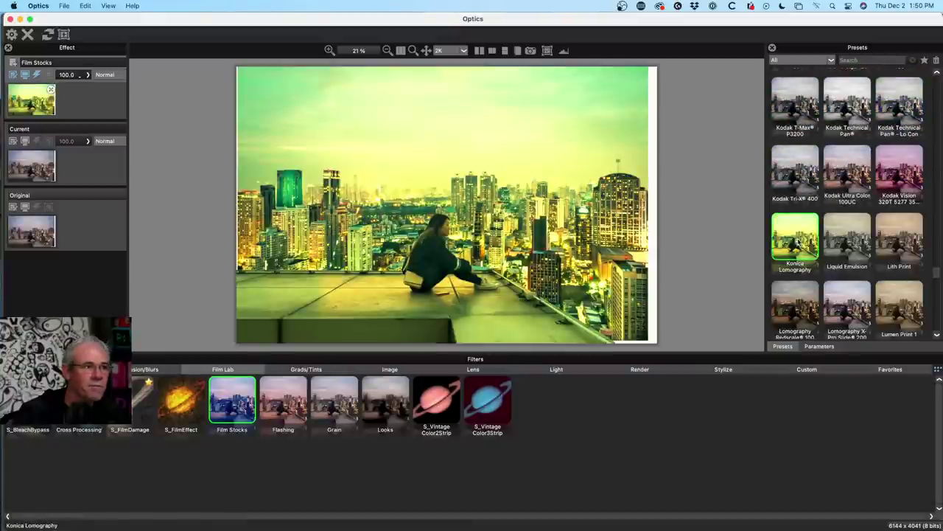
- Preview monochrome print, Kodak Portra 160NC, Infrared 1, Hi Con and Fuji Superia 200 looks
scroll(855, 272, "down", 5)
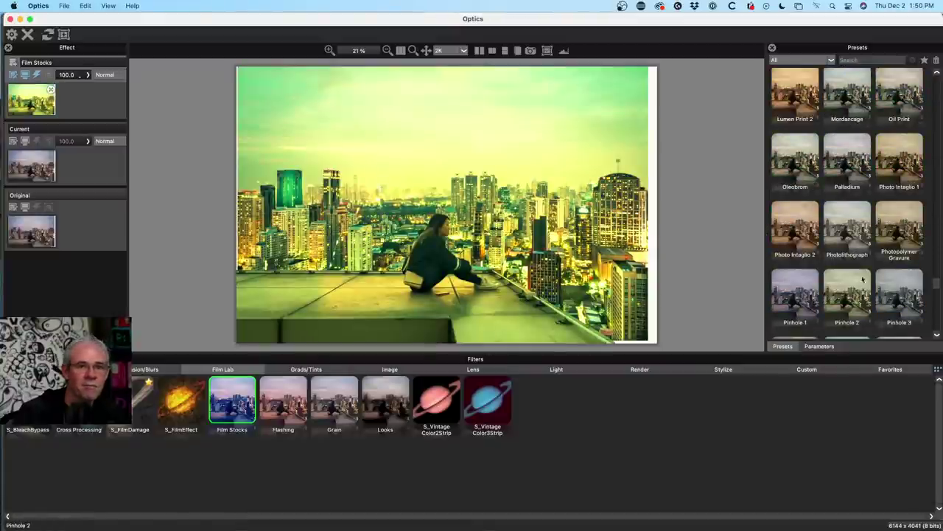
left_click(886, 214)
scroll(885, 210, "up", 5)
left_click(848, 194)
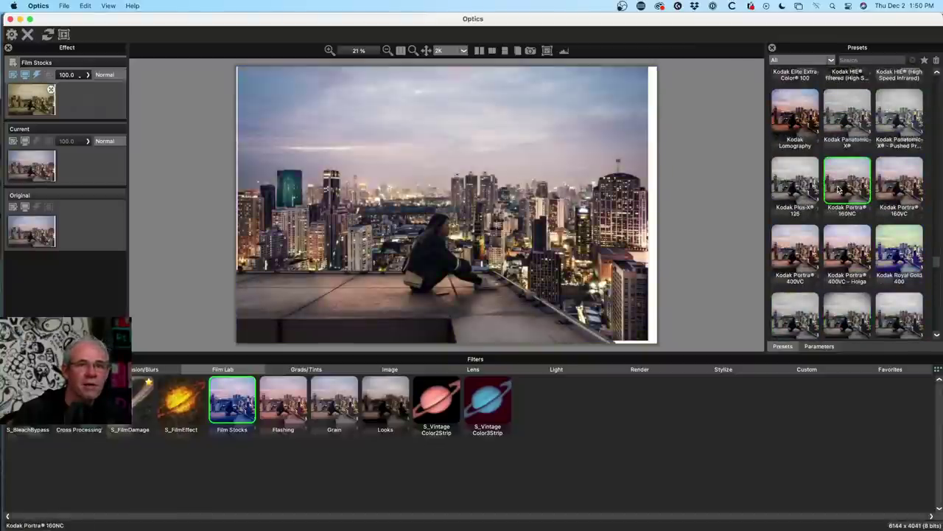
scroll(887, 203, "up", 4)
left_click(785, 164)
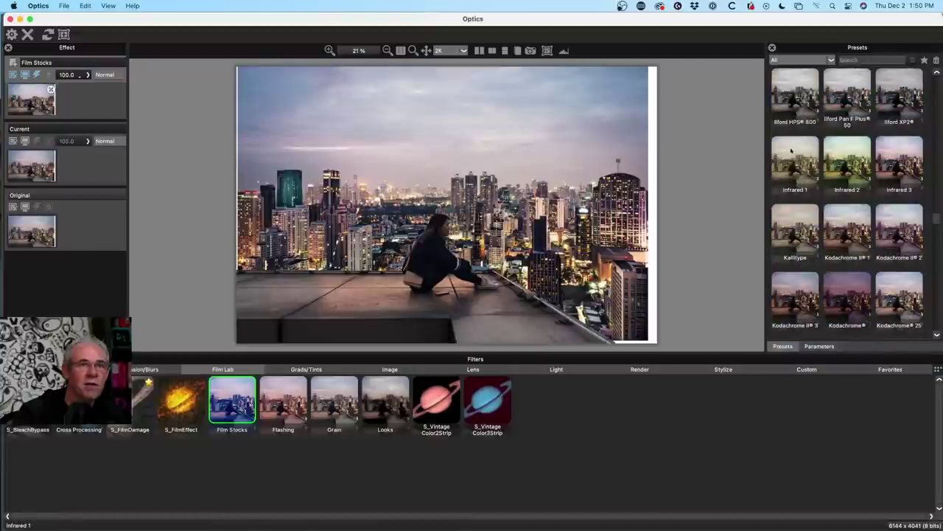
scroll(807, 95, "up", 3)
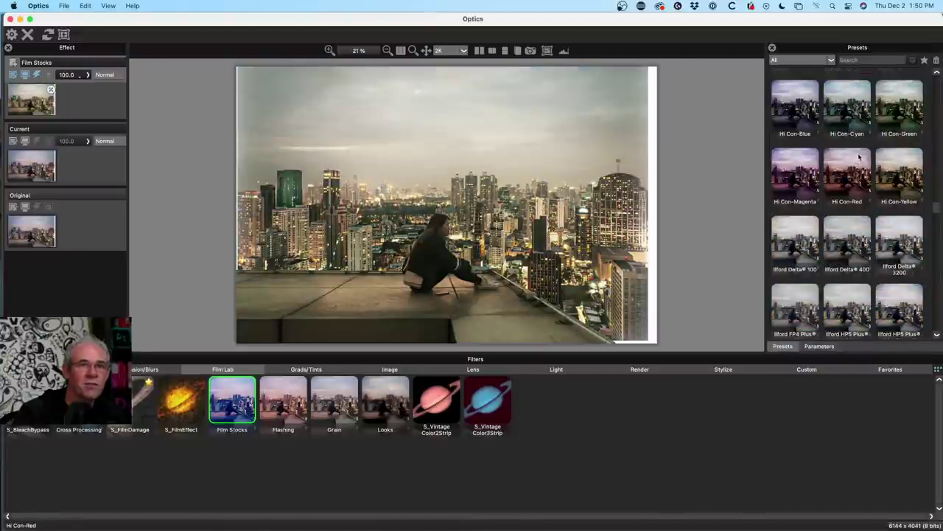
left_click(900, 185)
scroll(884, 188, "up", 4)
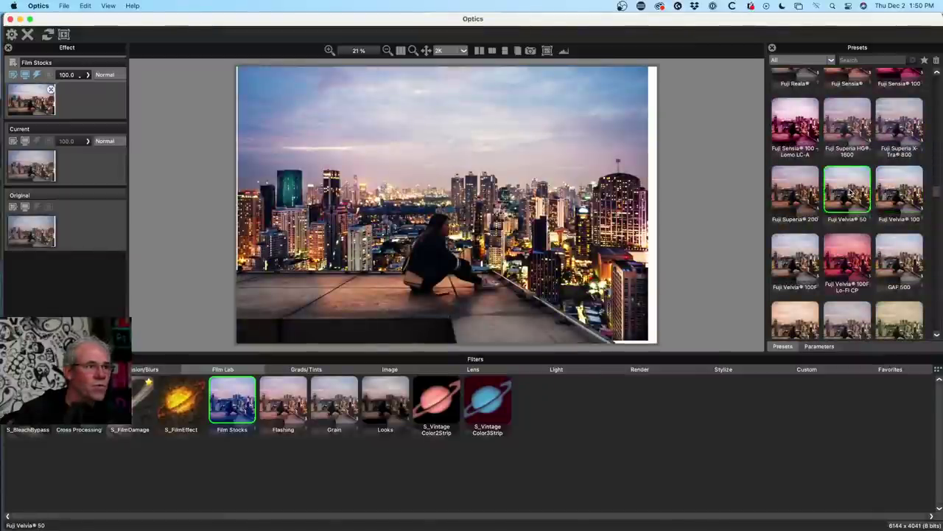
left_click(797, 196)
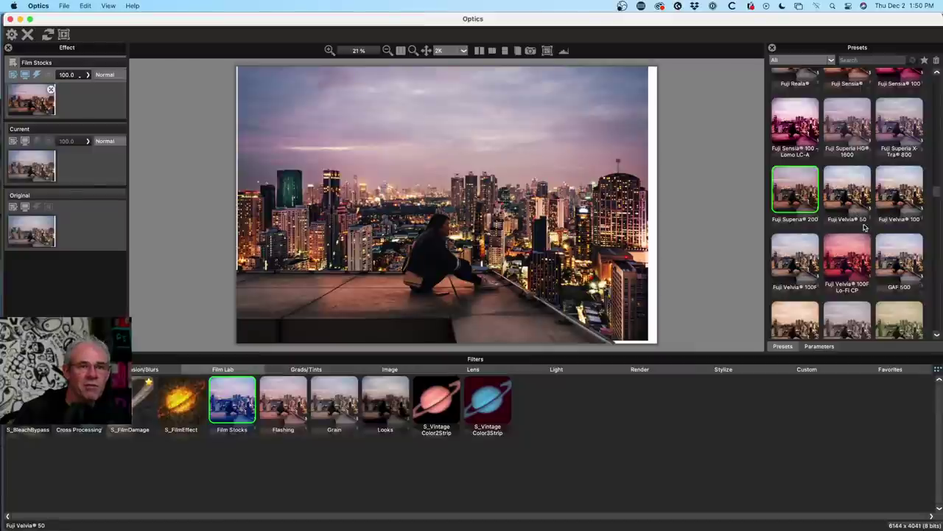
scroll(900, 181, "up", 5)
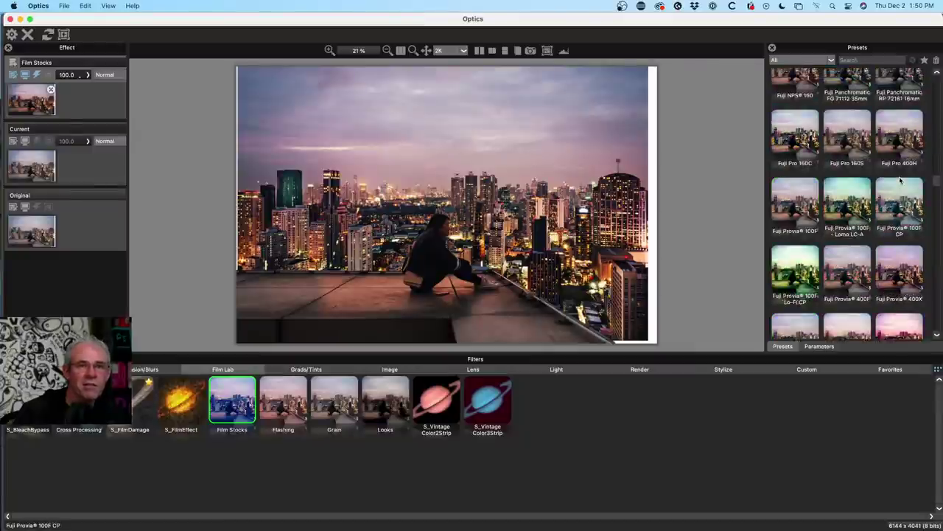
scroll(900, 181, "up", 2)
scroll(861, 232, "down", 5)
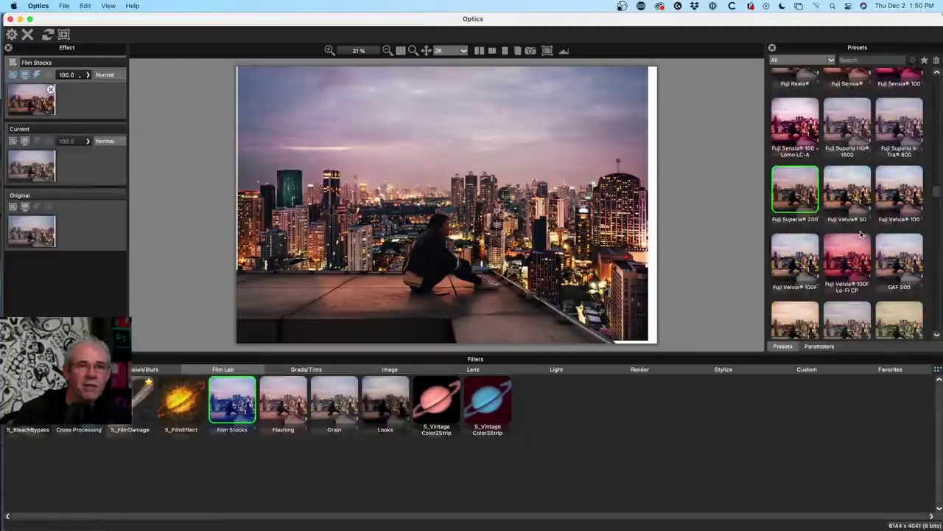
- Compare Fuji Velvia 100, Velvia 100F and Gum Over Cyanotype 2, then choose Gum Tricolor 2
left_click(853, 193)
left_click(888, 195)
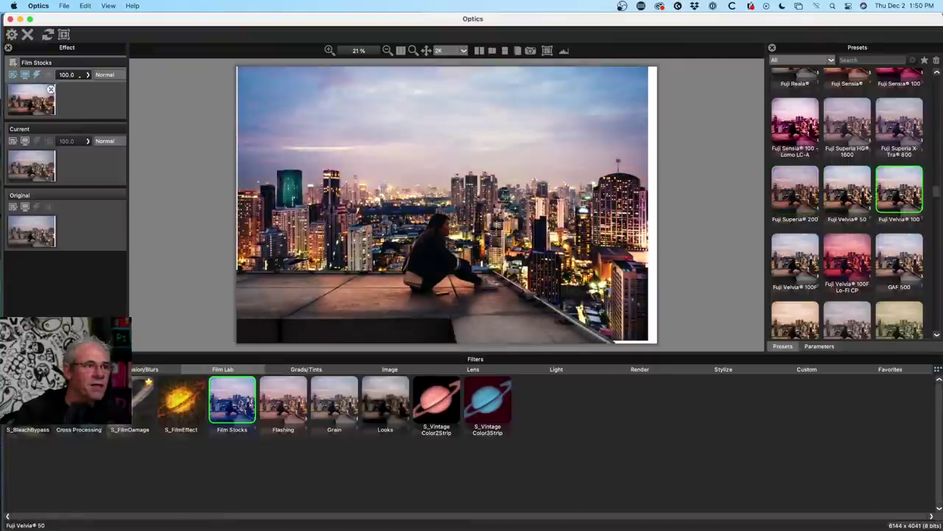
left_click(791, 274)
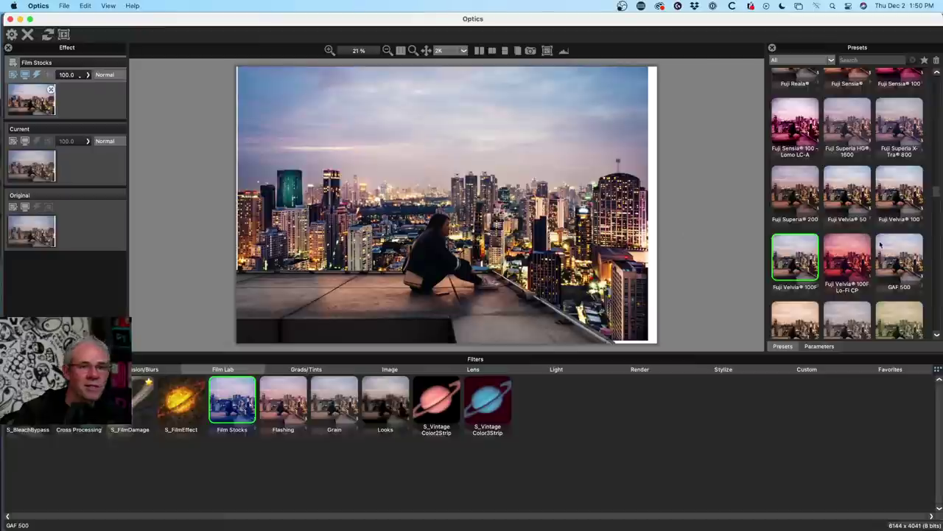
scroll(822, 114, "down", 5)
scroll(823, 114, "up", 2)
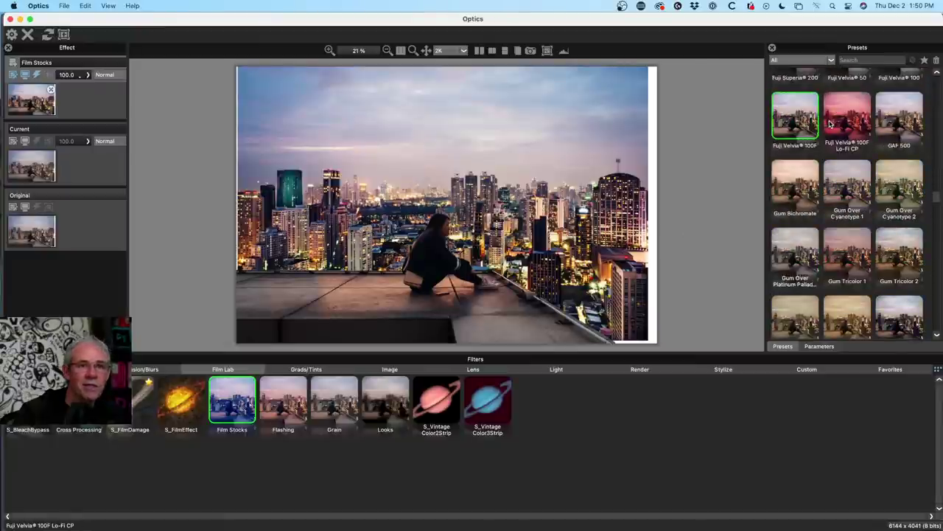
left_click(901, 189)
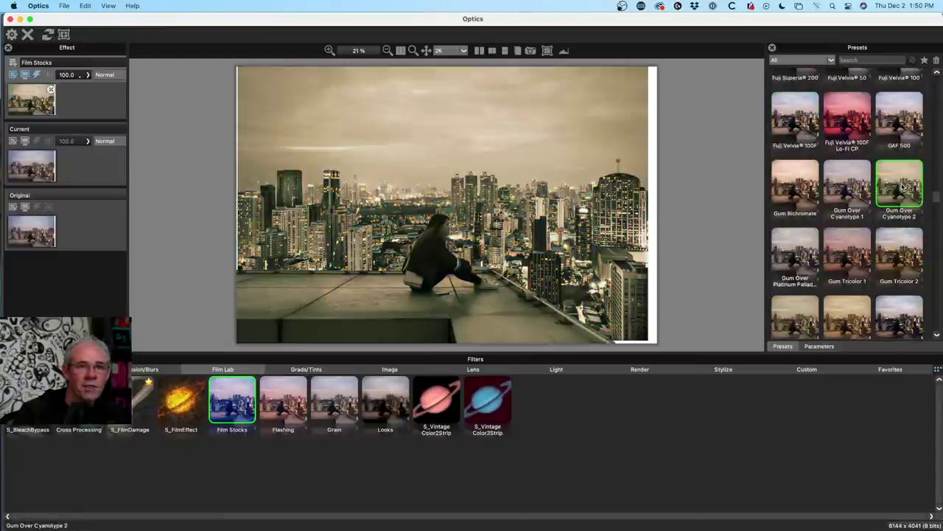
left_click(889, 254)
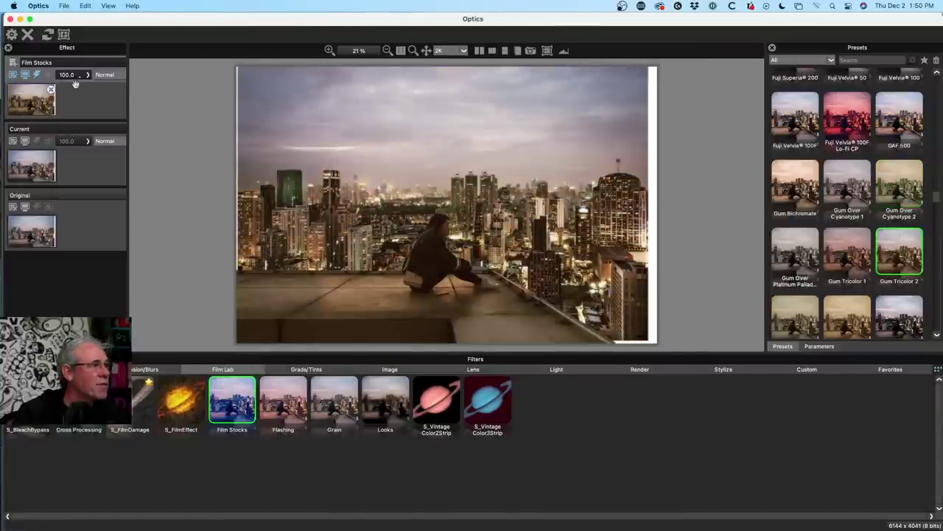
- Set the Film Stocks layer to Overlay blend mode at 42.9 opacity
left_click_drag(87, 79, 64, 84)
left_click(105, 75)
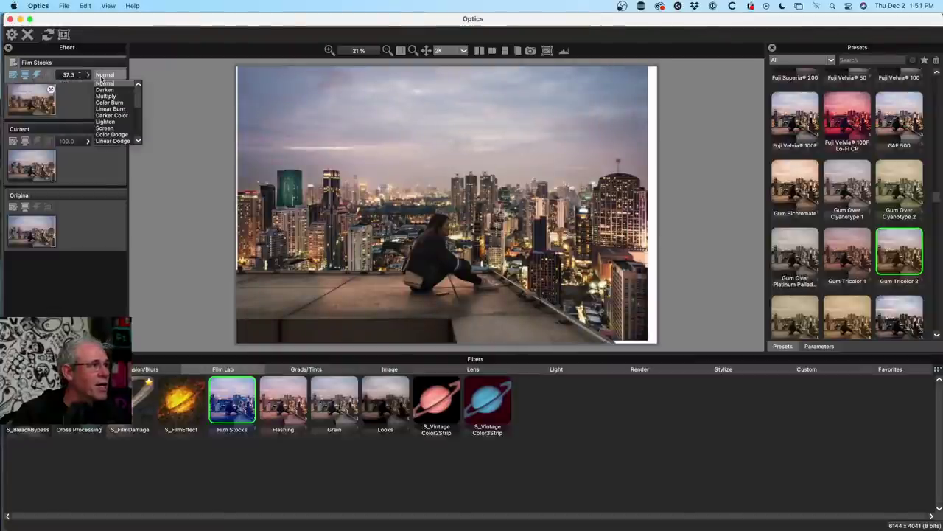
left_click_drag(139, 98, 133, 111)
left_click(115, 116)
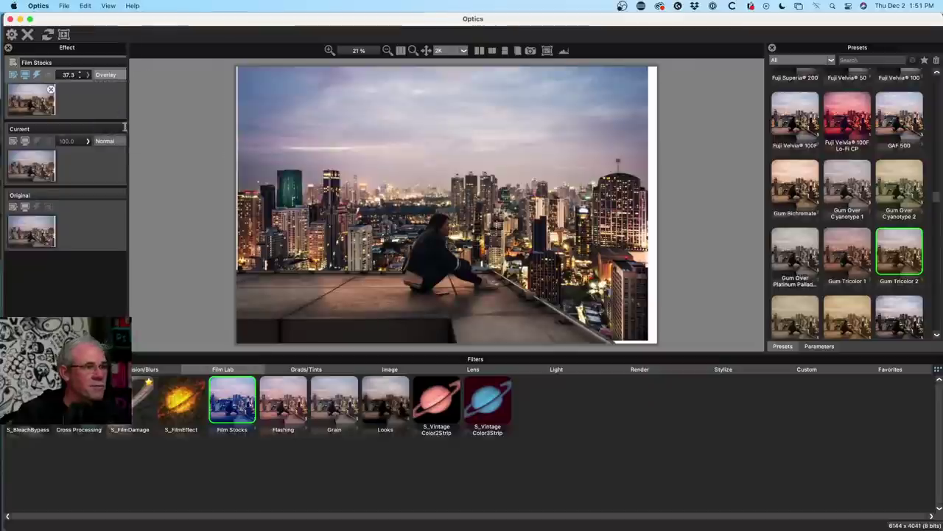
left_click(87, 76)
mouse_move(69, 84)
left_mouse_down()
mouse_move(83, 89)
mouse_move(35, 85)
mouse_move(66, 84)
left_mouse_up()
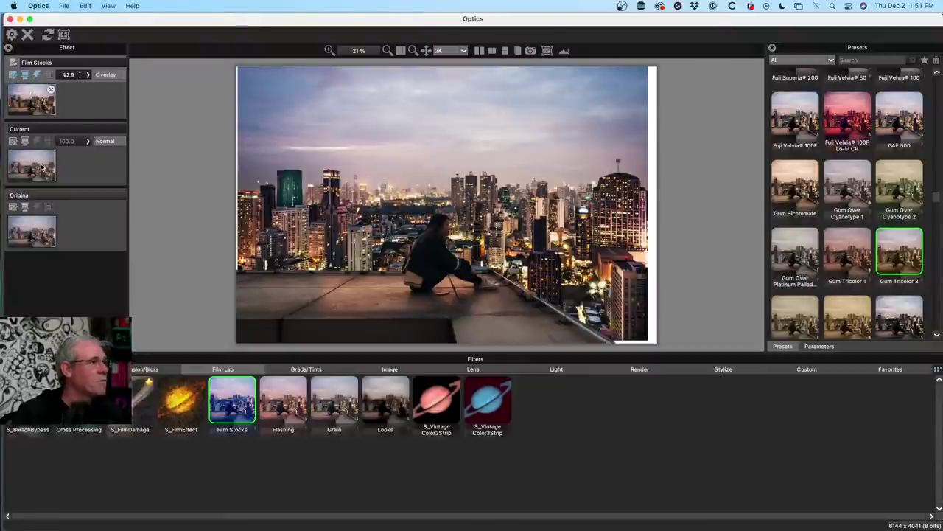
- Paint a mask over the seated girl on the Film Stocks layer with a larger brush, then invert it
left_click(64, 35)
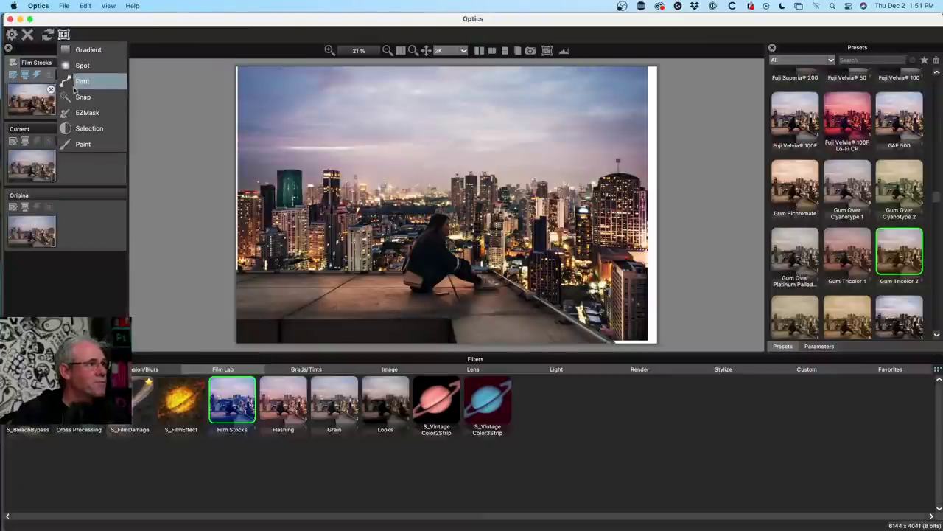
left_click(83, 144)
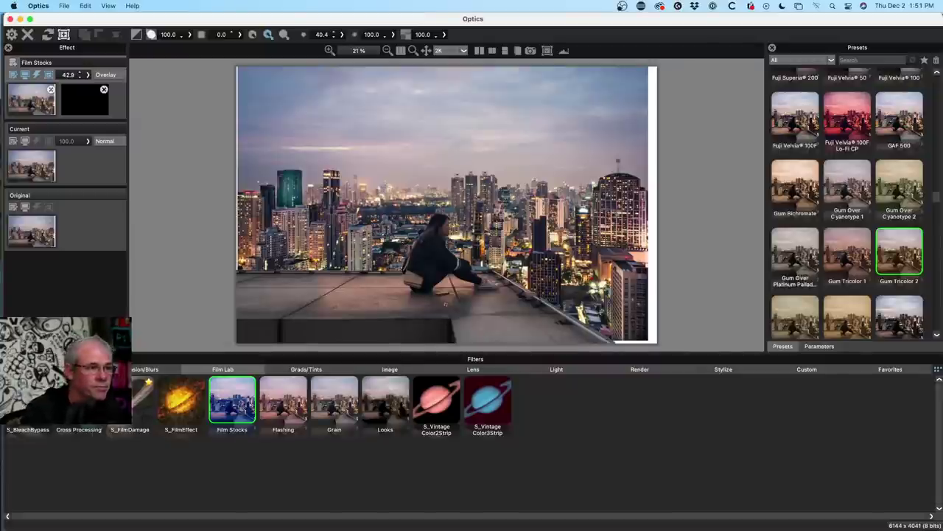
key("bracketright")
key("bracketright")
key("bracketright")
key("bracketright")
key("bracketright")
key("bracketright")
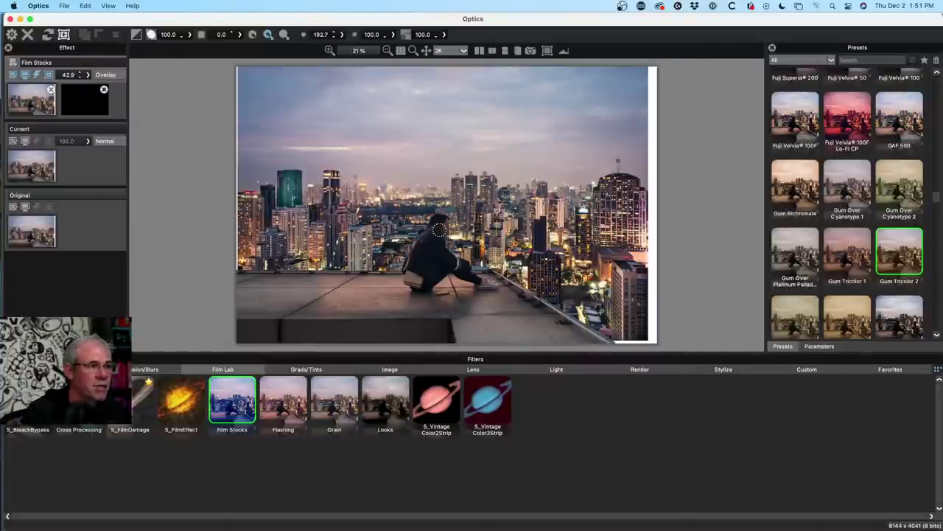
mouse_move(435, 231)
left_mouse_down()
mouse_move(427, 281)
mouse_move(439, 276)
mouse_move(437, 230)
mouse_move(417, 261)
mouse_move(423, 275)
mouse_move(463, 270)
mouse_move(475, 282)
mouse_move(456, 265)
mouse_move(486, 282)
mouse_move(437, 264)
mouse_move(412, 279)
mouse_move(403, 269)
mouse_move(441, 224)
mouse_move(421, 250)
mouse_move(435, 271)
mouse_move(455, 260)
left_mouse_up()
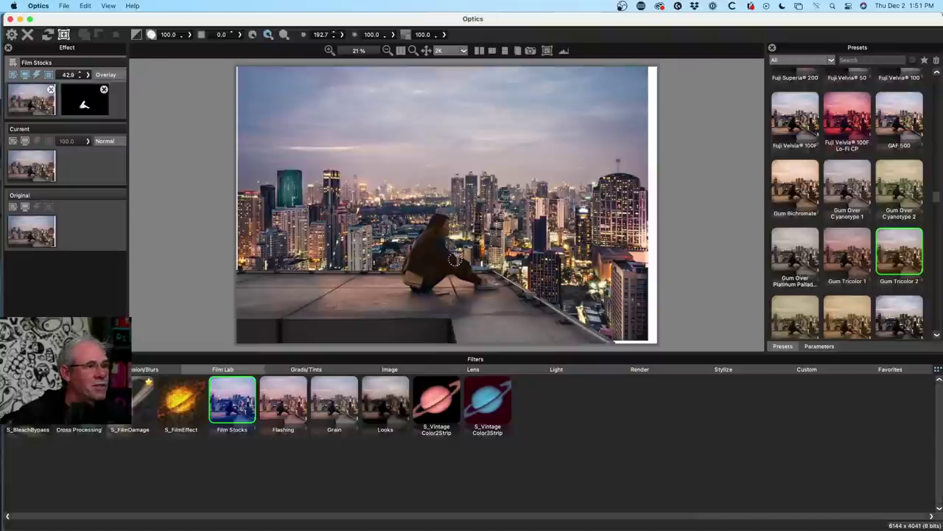
left_click(137, 35)
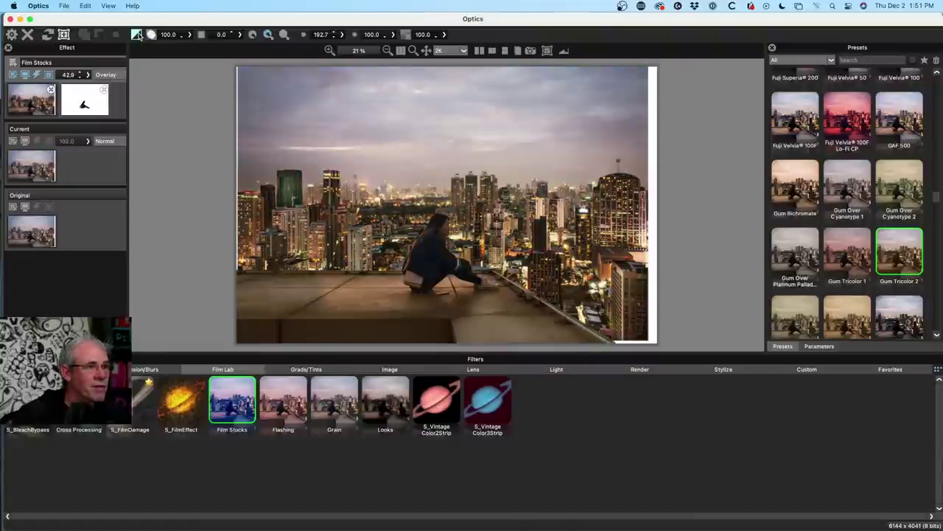
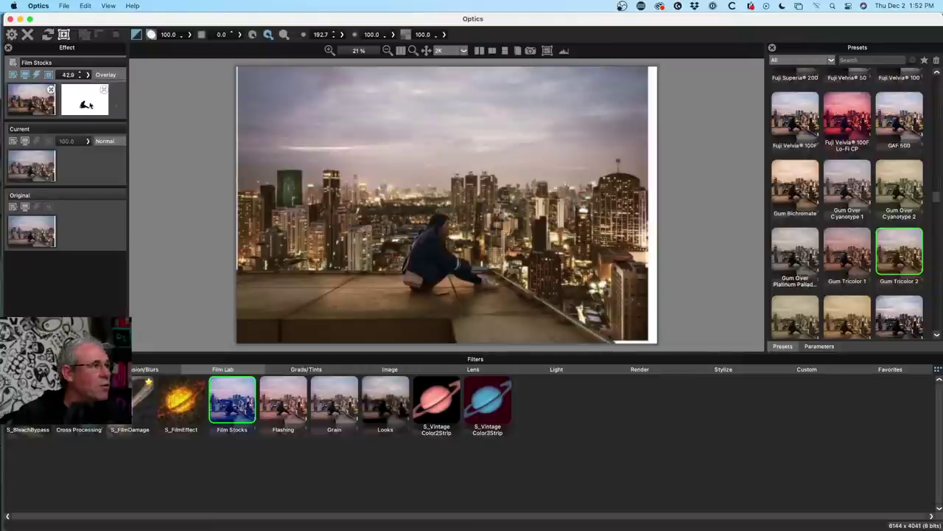
- Check the Film Stocks image and mask, then commit it and add an empty layer on top
left_click(37, 102)
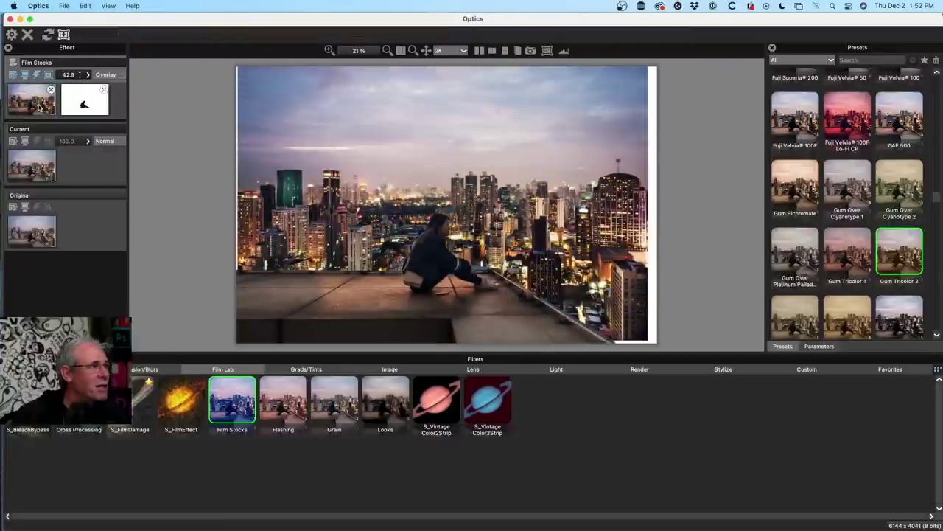
left_click(74, 106)
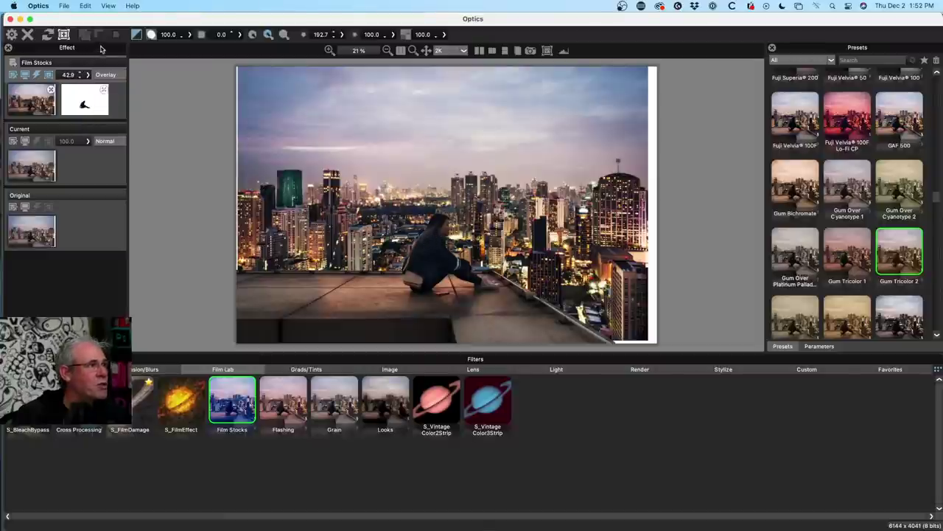
left_click(41, 103)
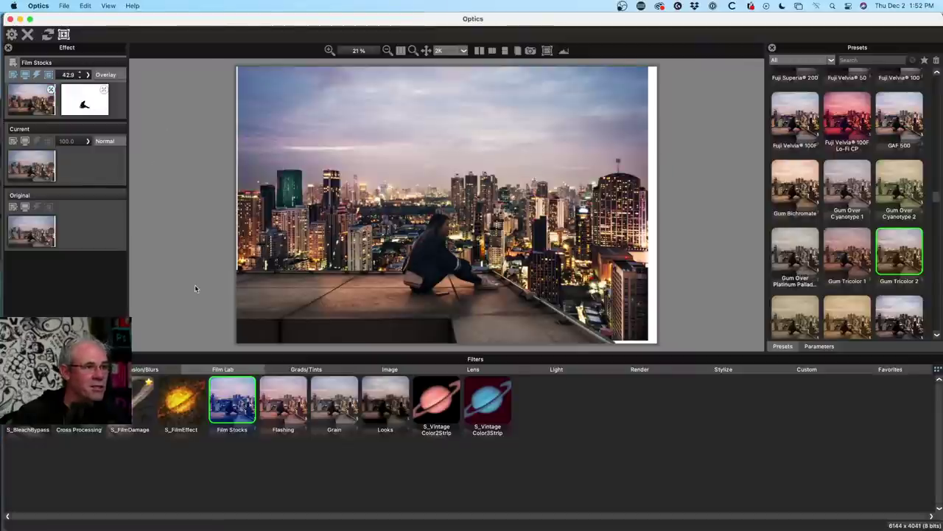
left_click(15, 64)
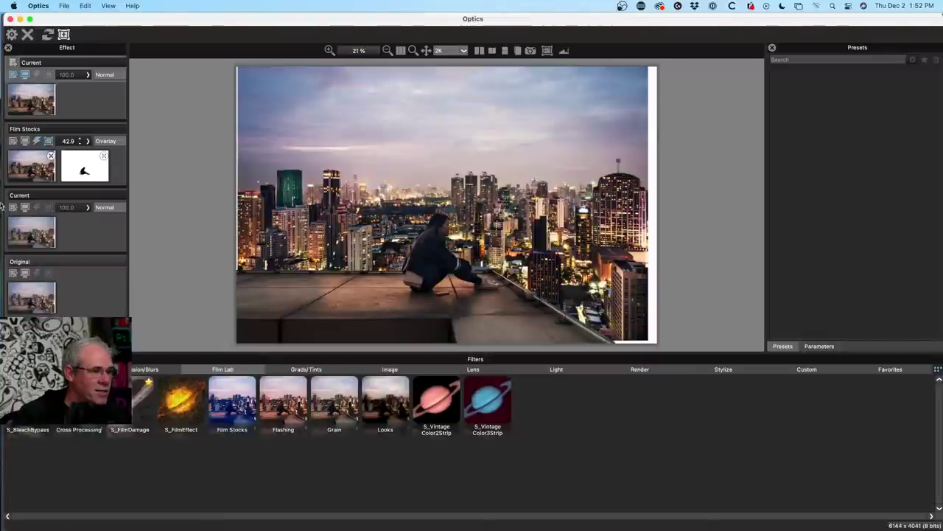
- Browse the Grads/Tints and Image filter categories, then apply Color Correct to the new layer
left_click(306, 368)
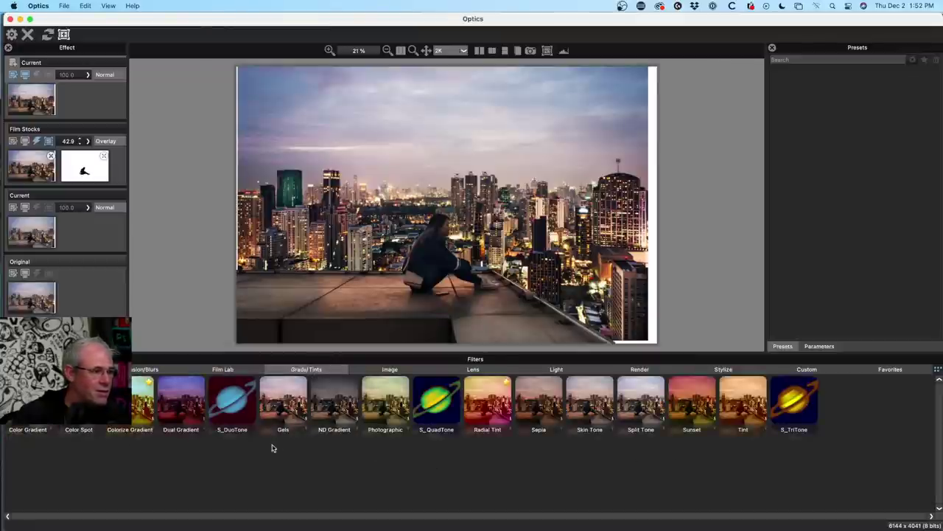
left_click(390, 369)
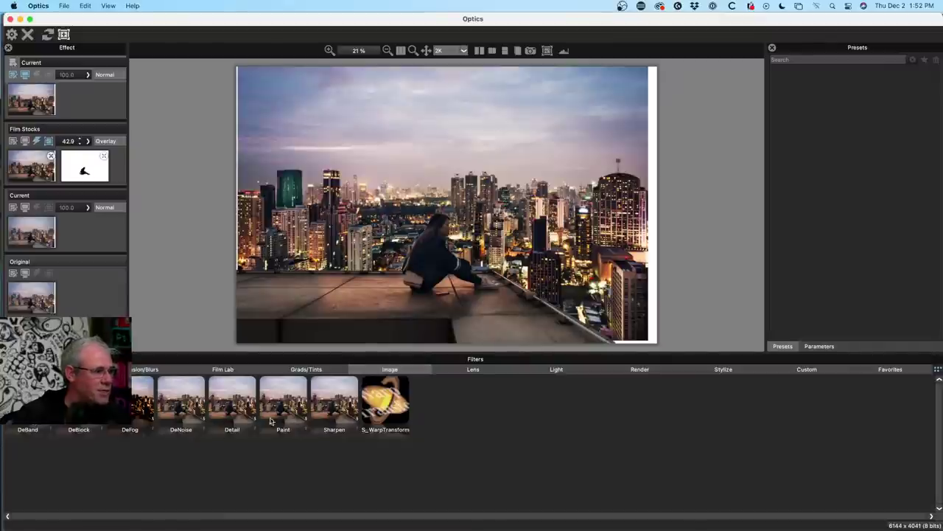
left_click(306, 369)
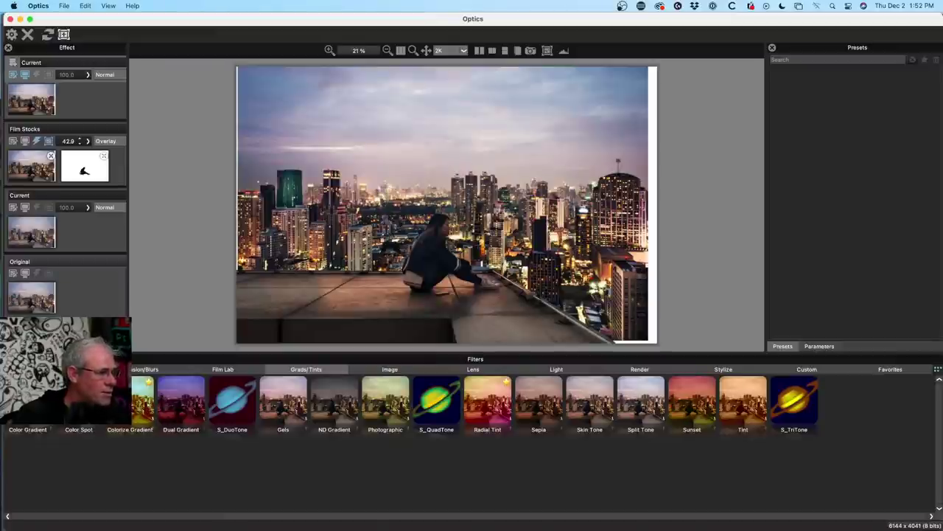
left_click(169, 369)
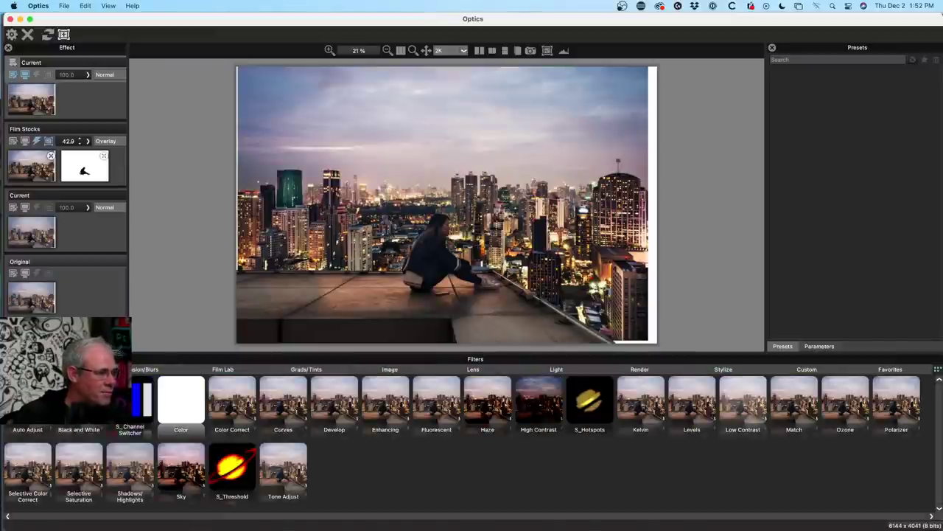
left_click(238, 415)
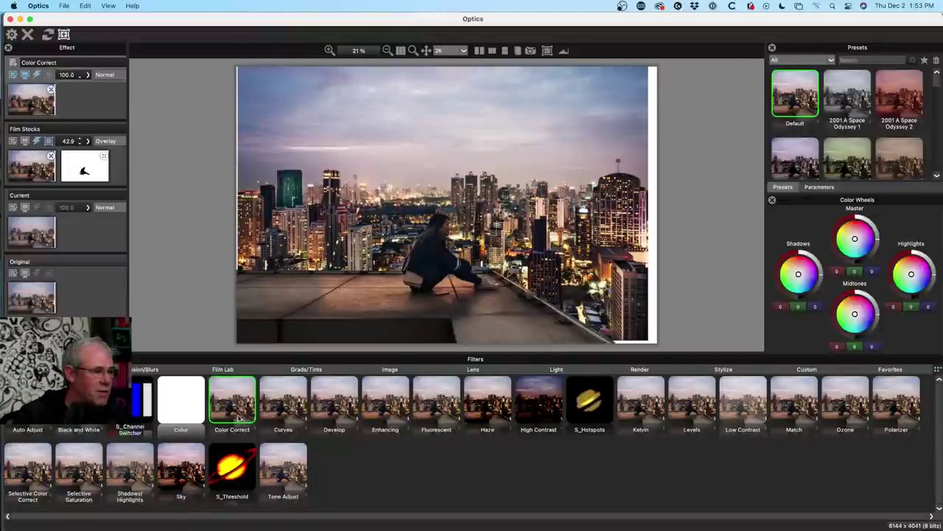
- Audition Color Correct grades (Alien, Apocalypse Now, Babe) and settle on A.I. Artificial Intelligence
left_click(773, 201)
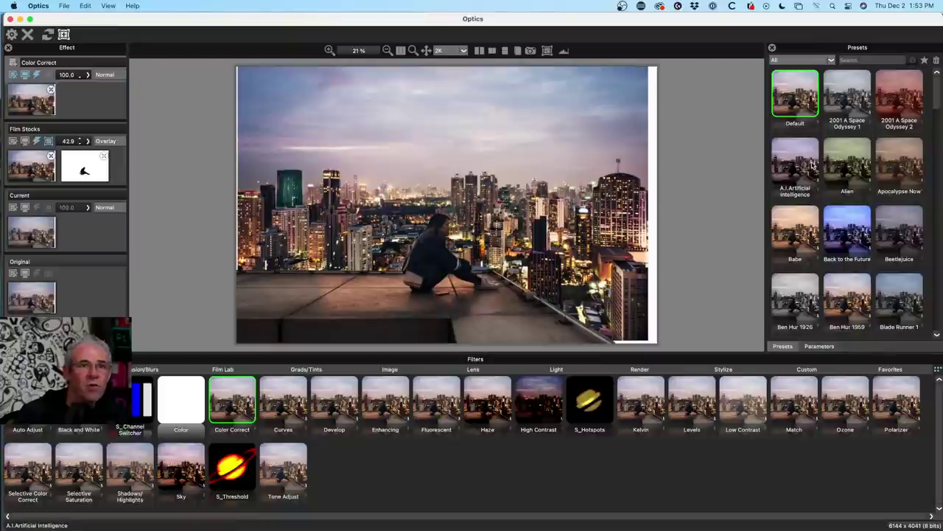
mouse_move(935, 92)
left_mouse_down()
mouse_move(934, 313)
mouse_move(932, 81)
left_mouse_up()
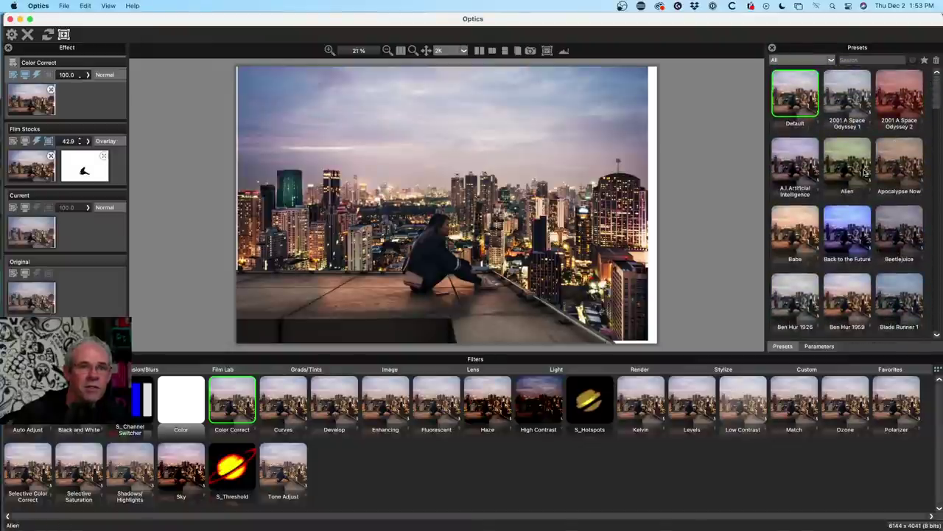
left_click(796, 171)
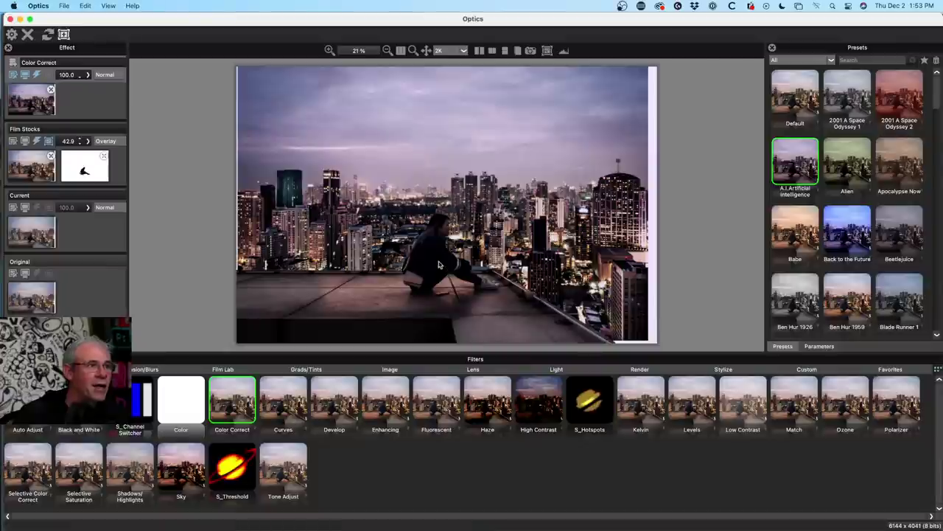
left_click(846, 171)
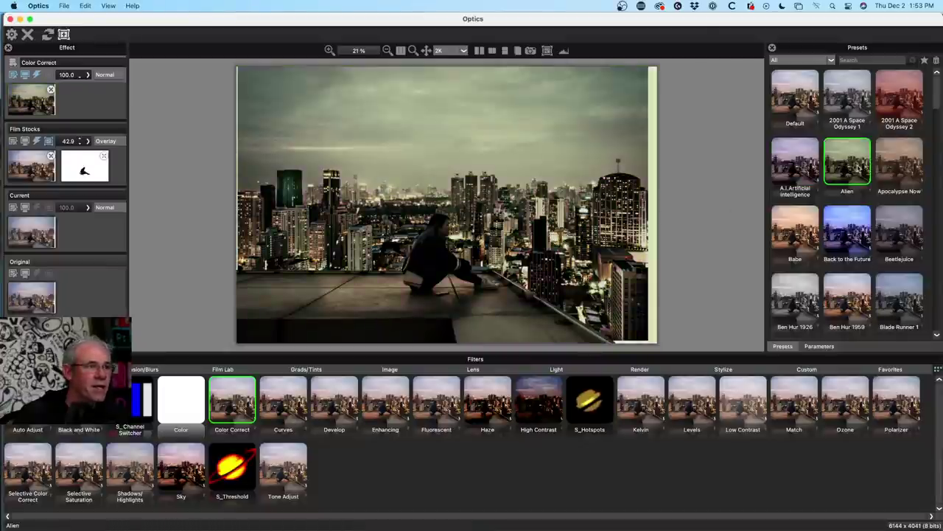
left_click(895, 171)
left_click(845, 216)
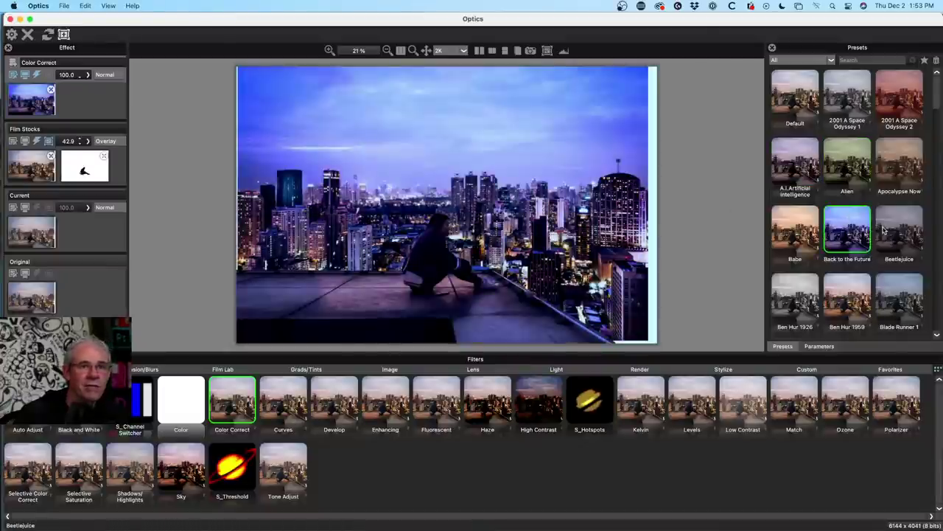
left_click(885, 230)
left_click(811, 236)
left_click(811, 175)
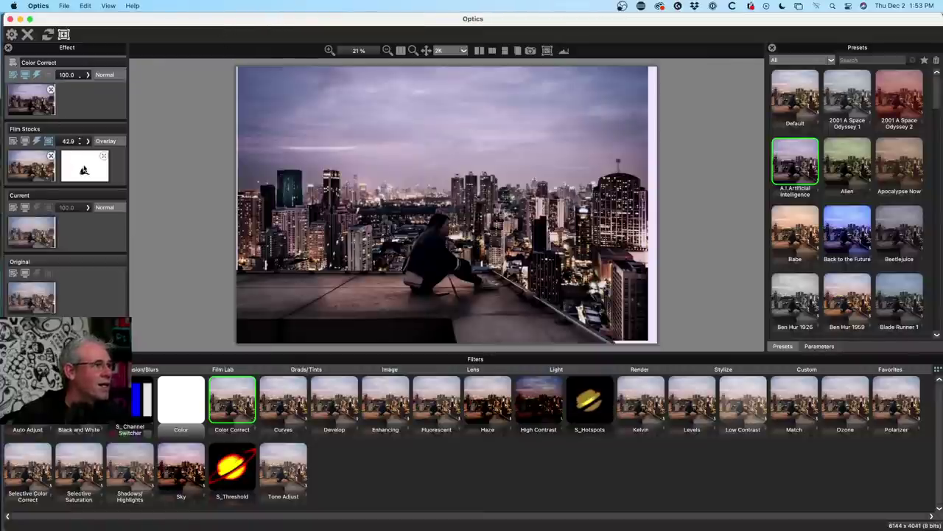
- Copy the Film Stocks mask onto Color Correct, lower opacity to 56.3, and add a new layer
left_click_drag(83, 171, 87, 102)
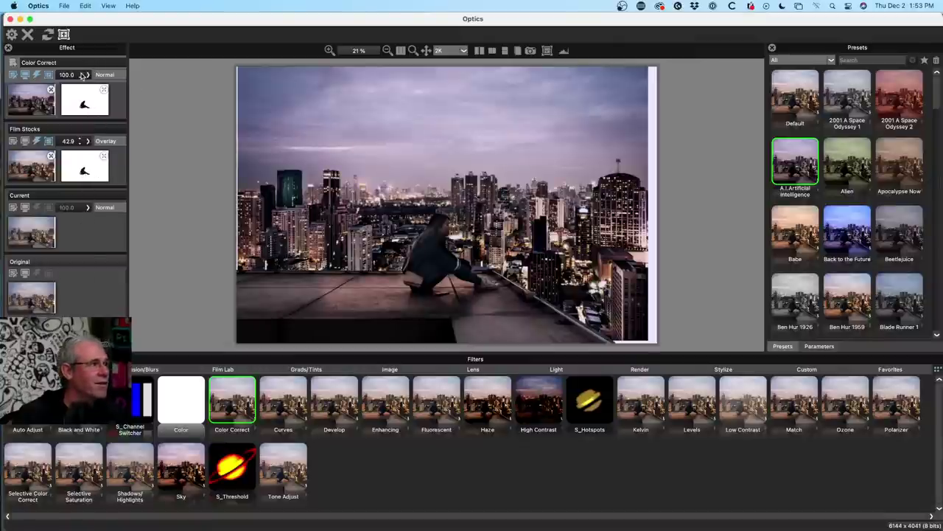
mouse_move(87, 76)
left_mouse_down()
mouse_move(96, 83)
mouse_move(64, 86)
mouse_move(89, 88)
left_mouse_up()
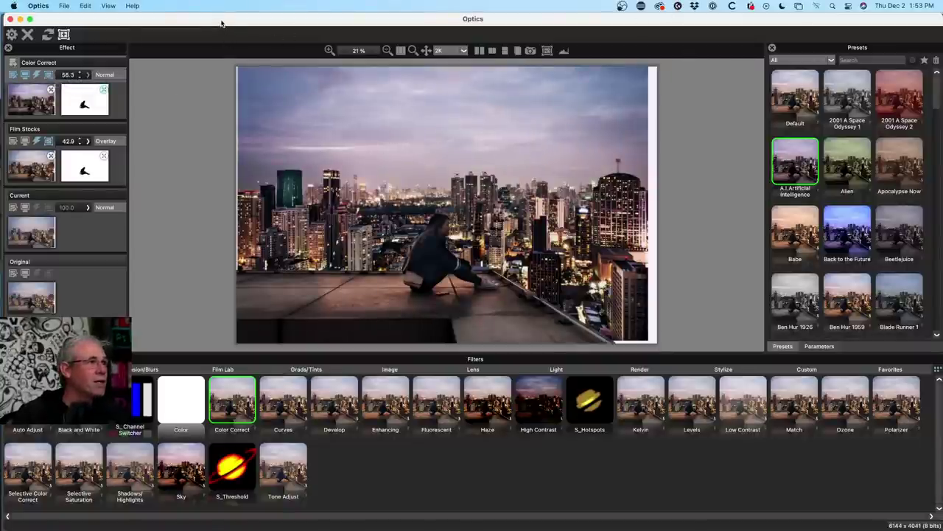
left_click(19, 63)
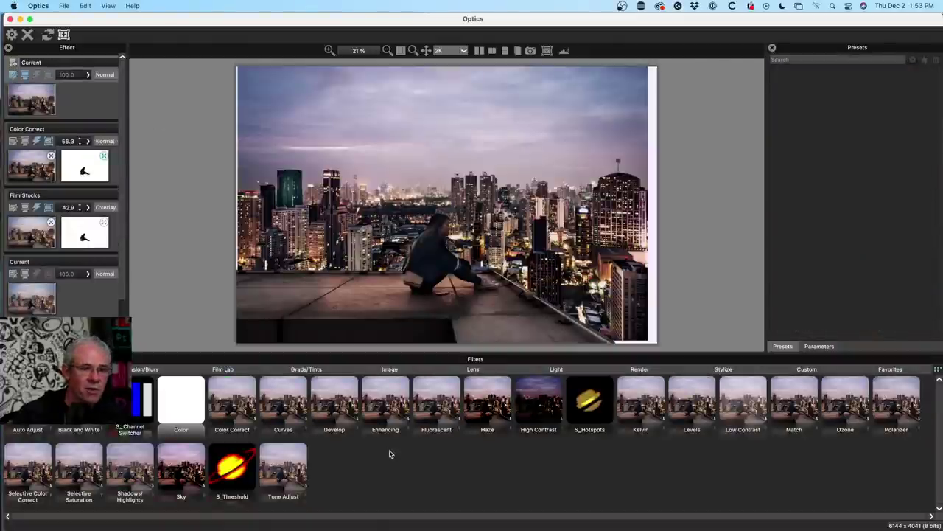
- Apply the S_LensFlare filter from the Light filters to the top layer
left_click(470, 372)
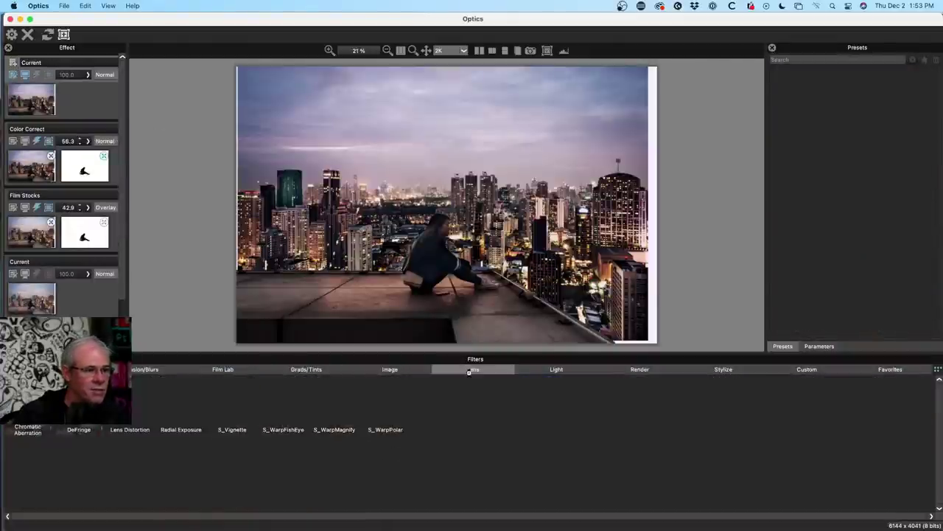
left_click(558, 371)
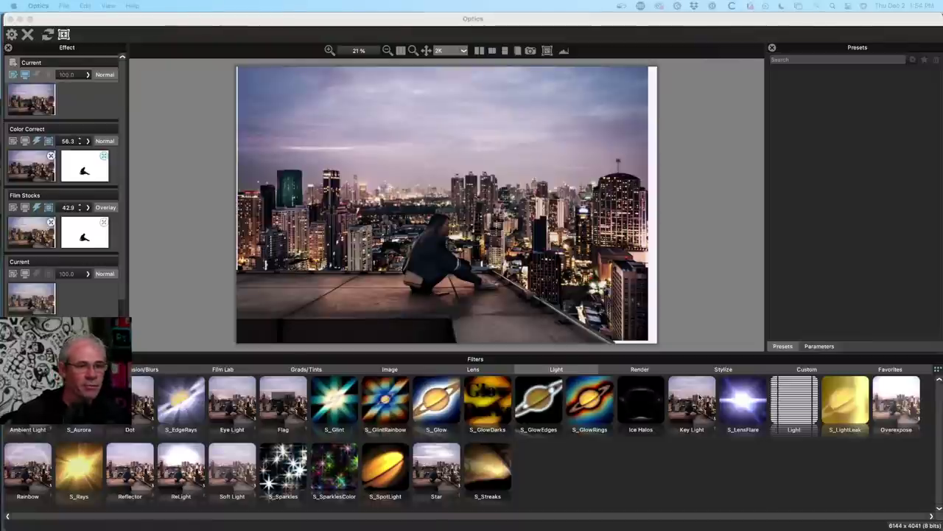
left_click(741, 401)
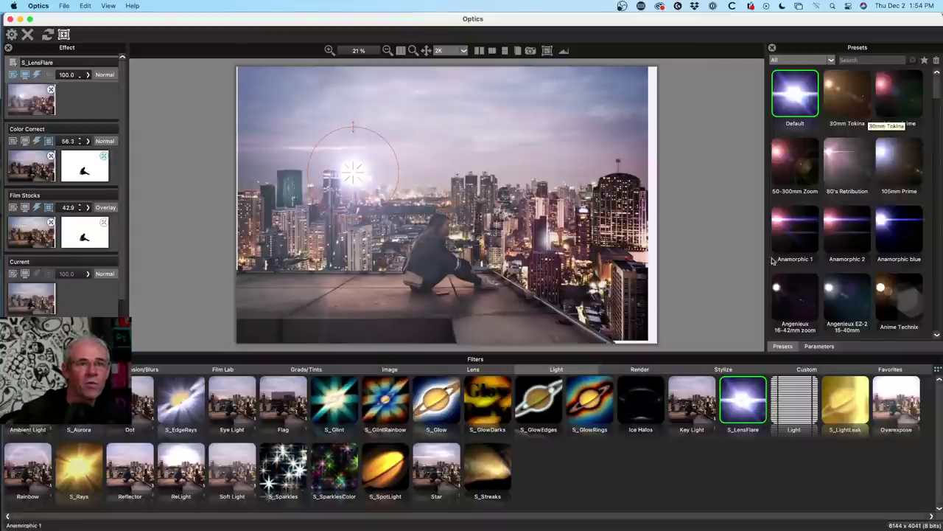
- Glance at the flare parameters, then switch the flare to the Anamorphic 2 preset
left_click(818, 345)
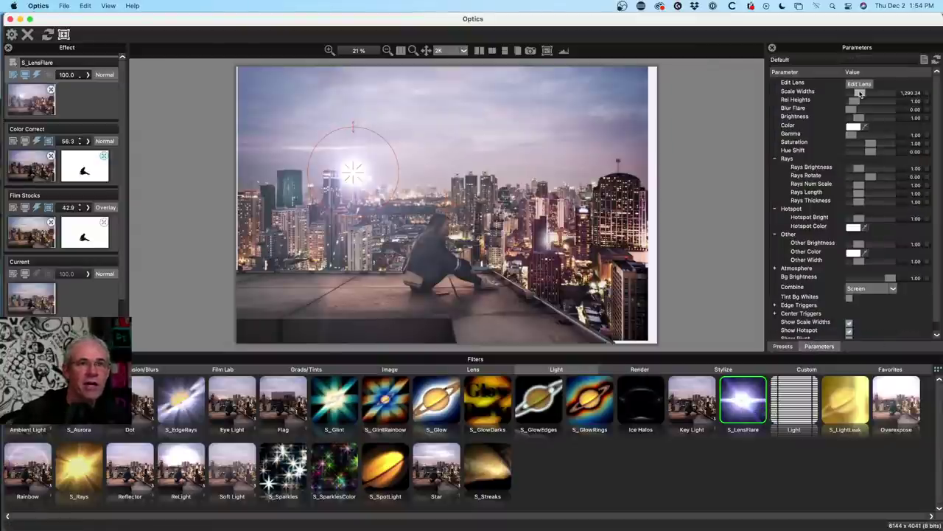
left_click(786, 346)
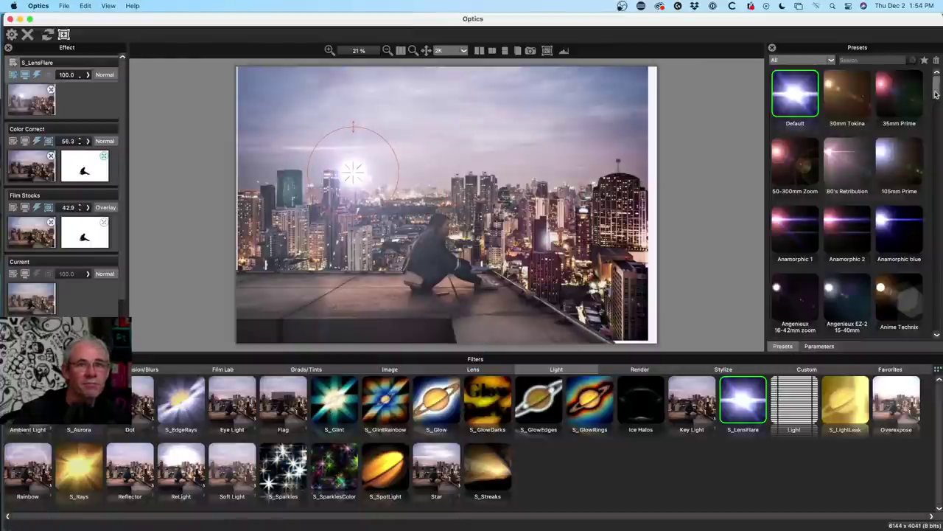
left_click_drag(937, 93, 939, 98)
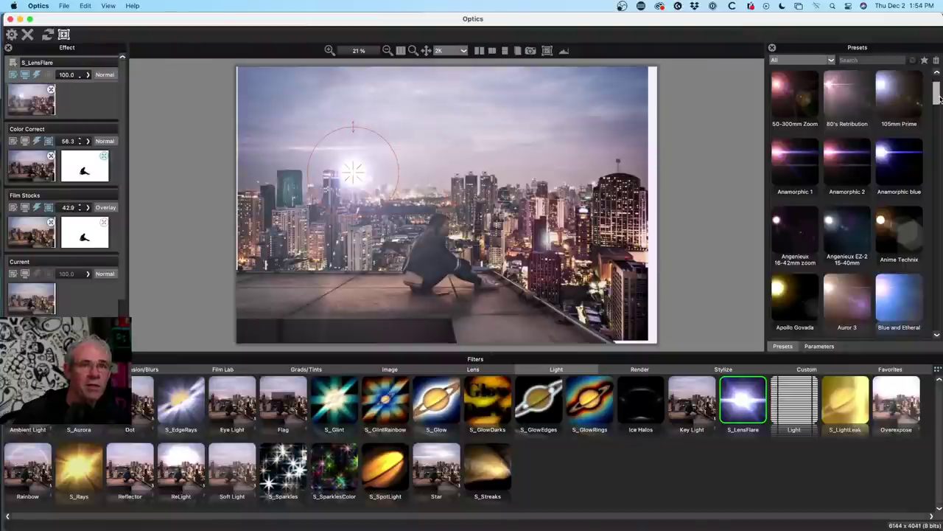
left_click(848, 161)
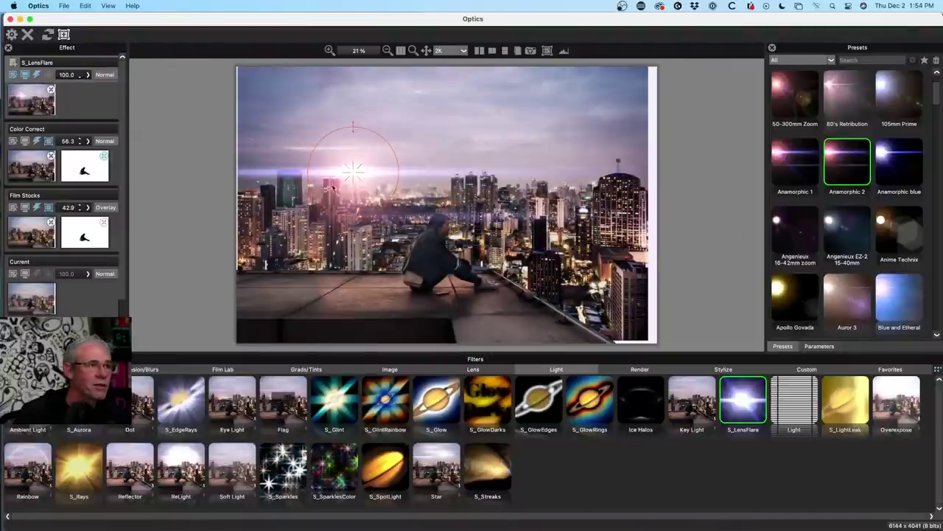
- Move the flare centre down onto the rooftop and try Anamorphic blue, then Angenieux EZ-2 15-40mm
mouse_move(352, 174)
left_mouse_down()
mouse_move(339, 248)
mouse_move(386, 255)
mouse_move(372, 260)
left_mouse_up()
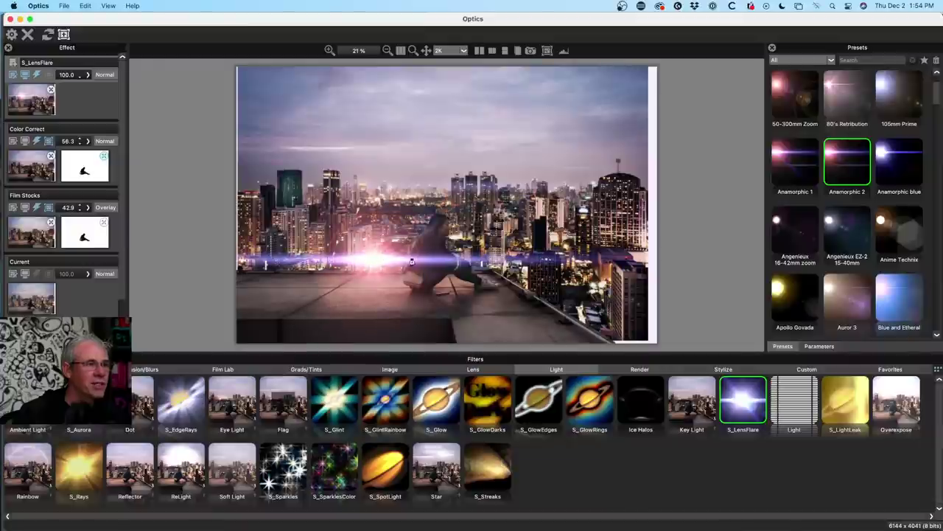
left_click(894, 160)
left_click(856, 233)
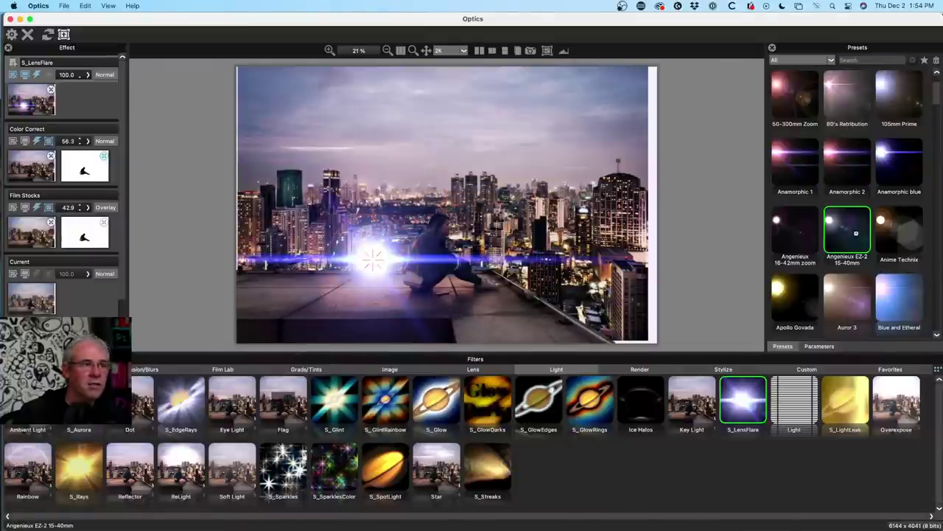
- Apply Apollo Govada, then audition the California Sun, Canon and Car Rear Light flare presets
left_click(795, 292)
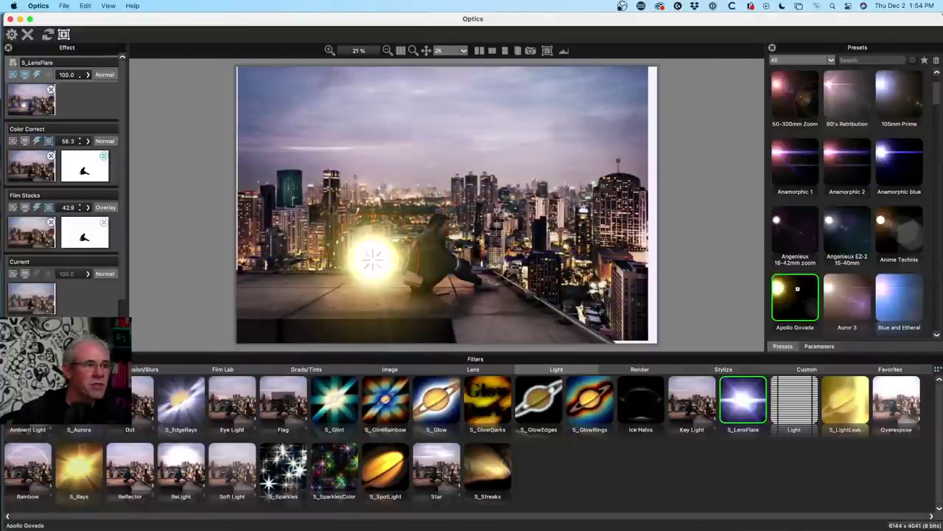
scroll(818, 273, "down", 1)
scroll(911, 111, "down", 5)
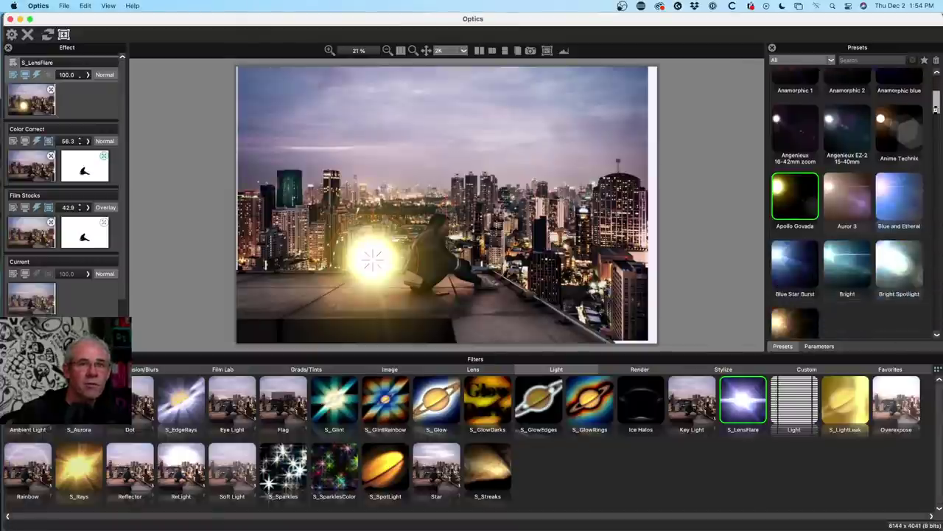
left_click(855, 127)
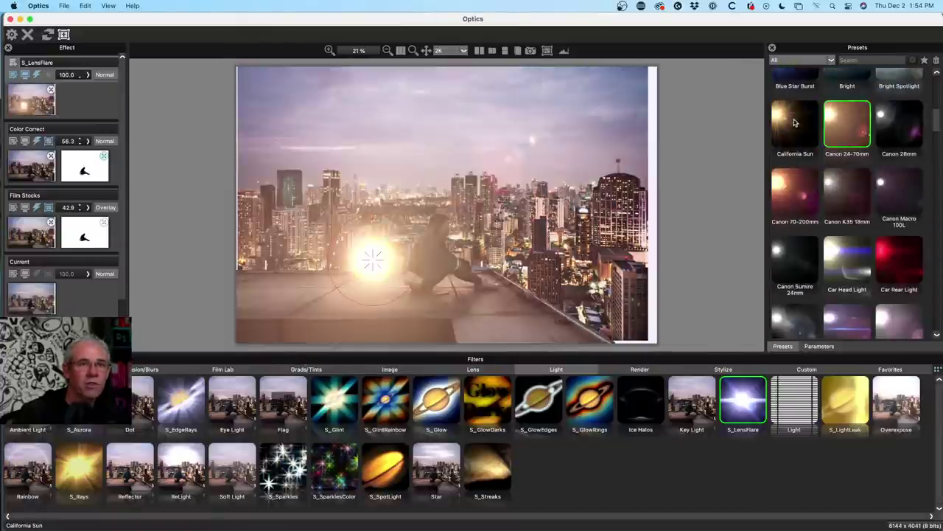
left_click(794, 123)
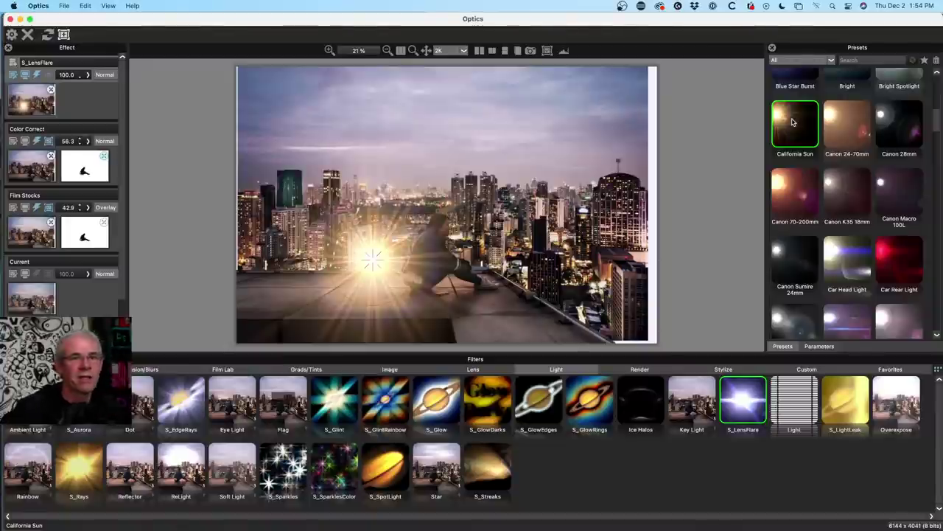
left_click(798, 194)
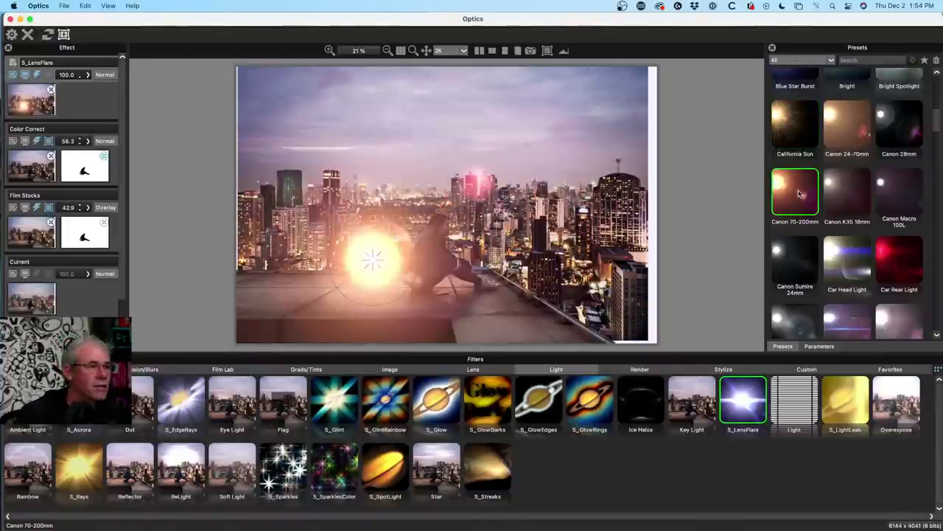
left_click(848, 193)
left_click(899, 266)
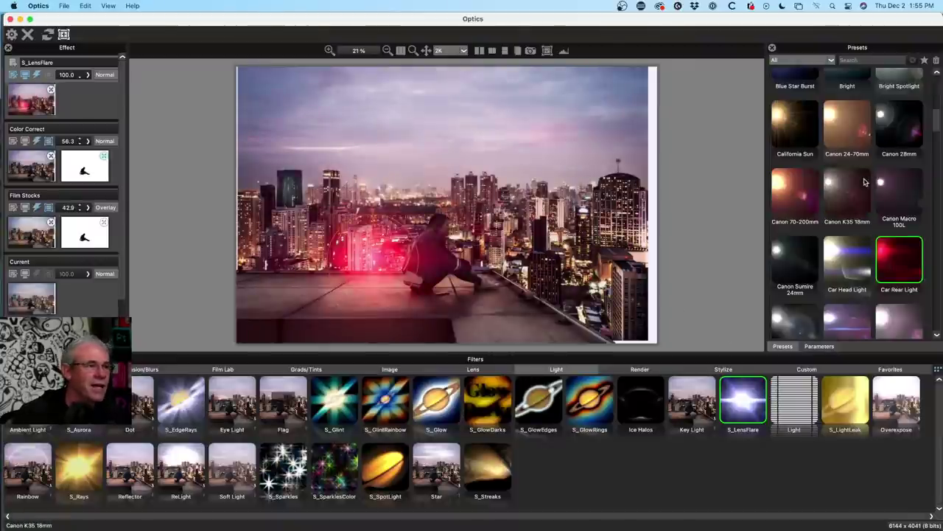
- Audition the Crossing Glass, It Fell From The Sky, JJ Trek, LED Strobe and Laser Web flares
scroll(866, 181, "down", 3)
left_click(857, 243)
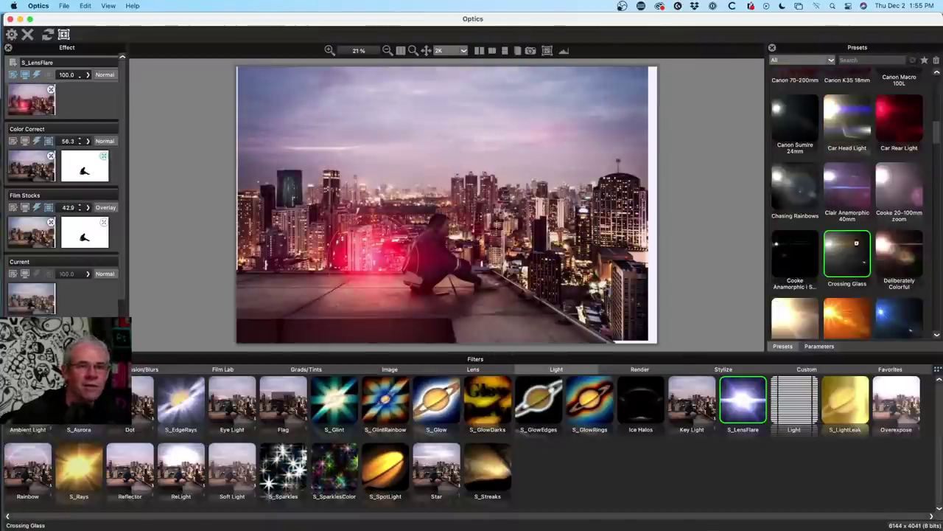
scroll(855, 250, "down", 6)
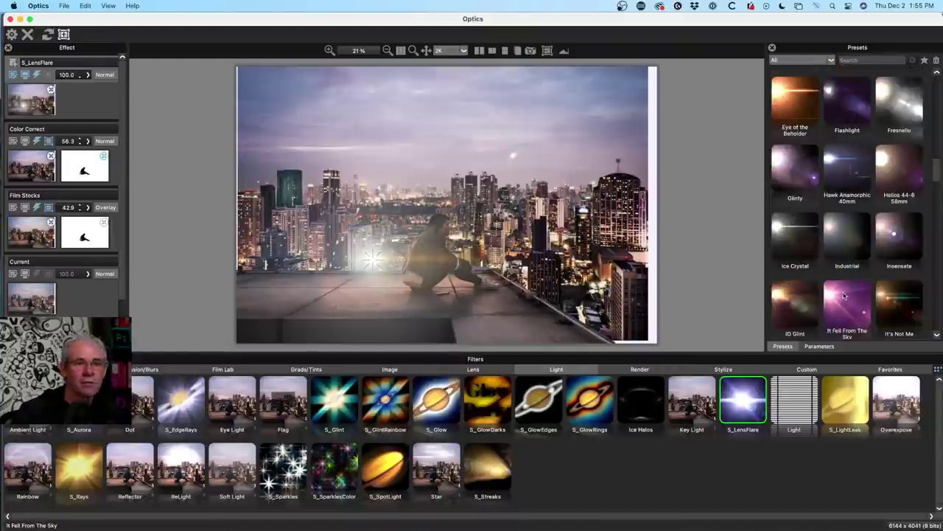
left_click(845, 295)
scroll(863, 233, "down", 3)
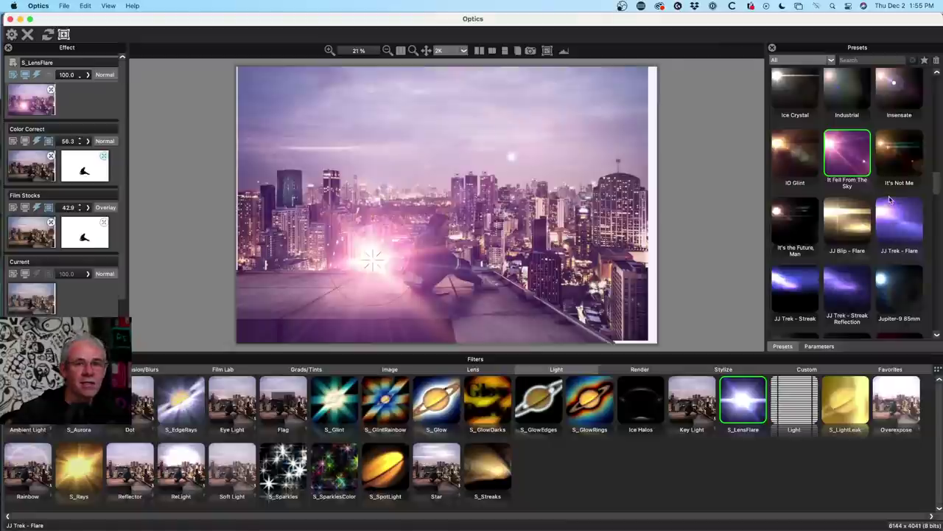
left_click(900, 166)
left_click(904, 226)
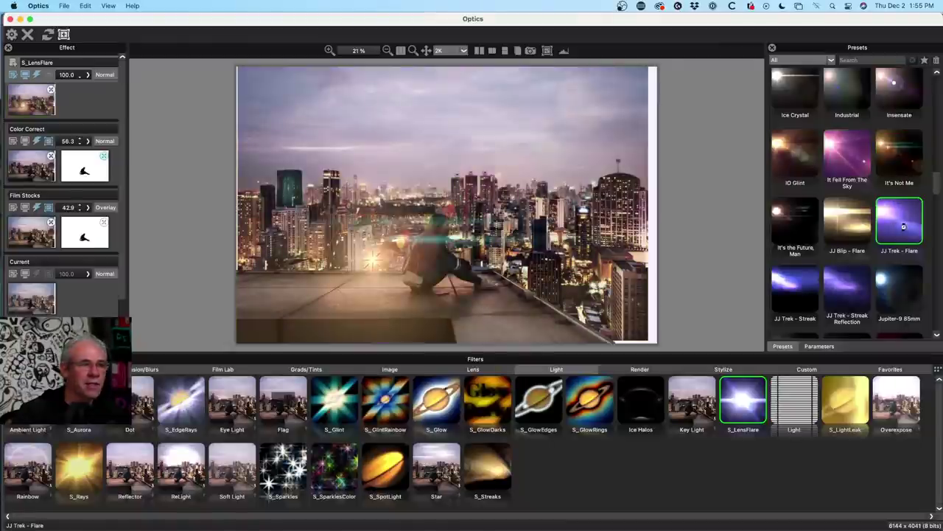
left_click(850, 278)
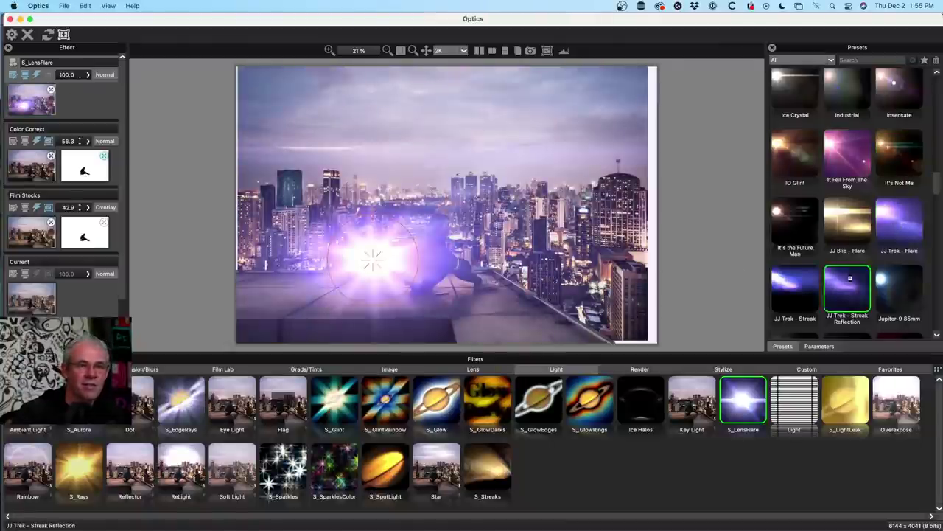
left_click(822, 280)
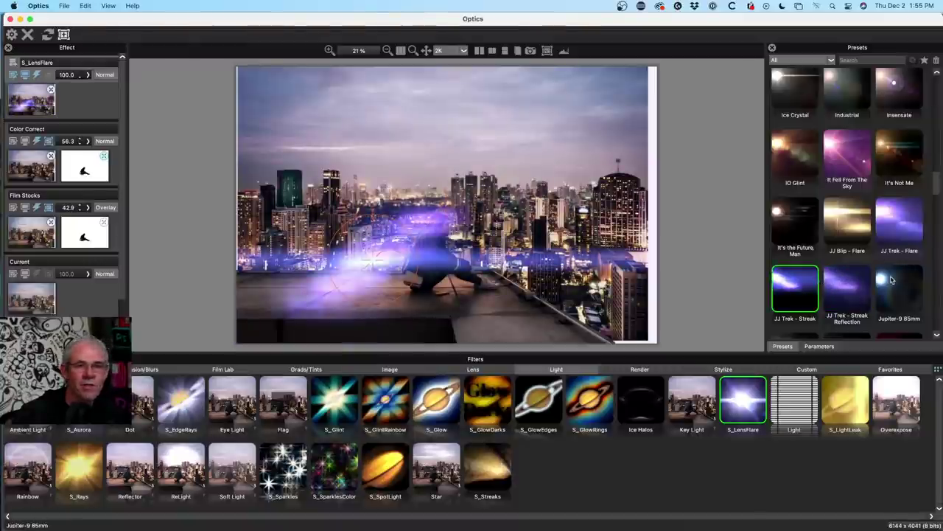
scroll(892, 279, "down", 4)
left_click(794, 282)
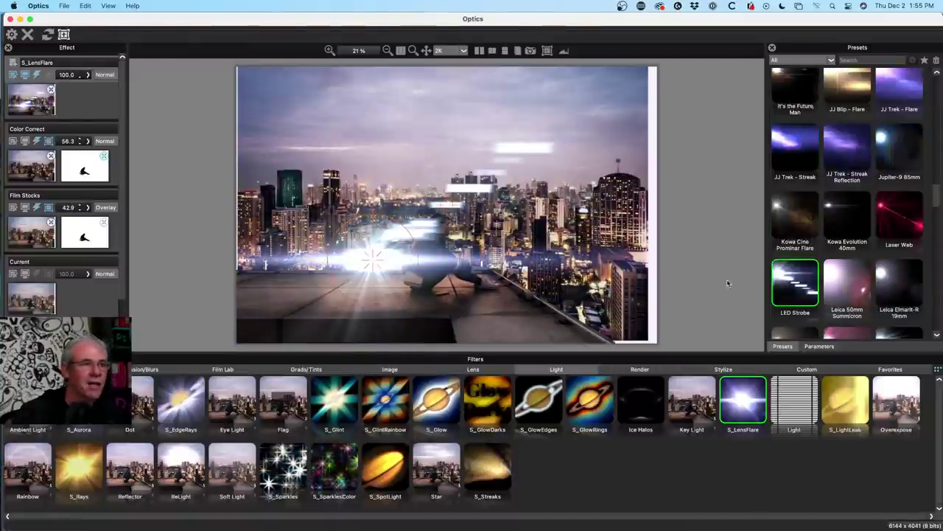
left_click(899, 216)
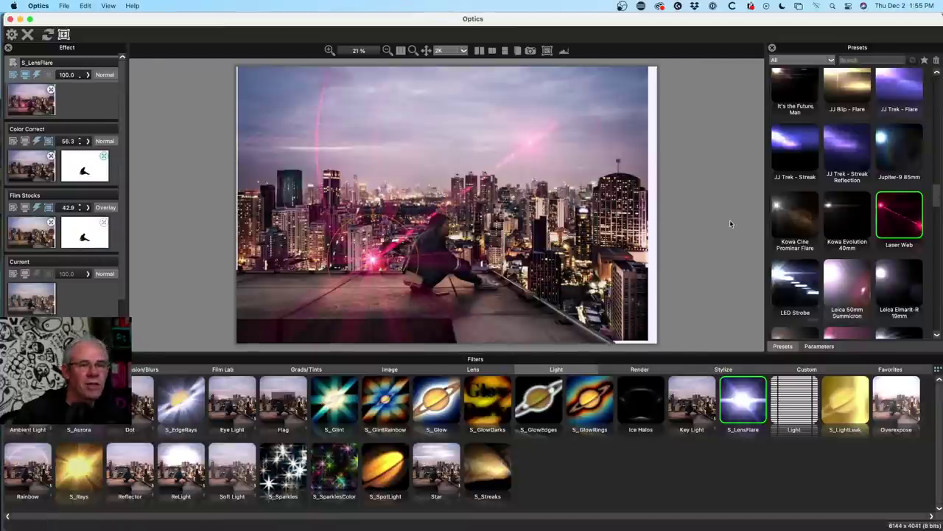
- Audition the Orange Rays 6, Outland, Rose Glass, Sunny Spots and Zeiss flare presets
scroll(830, 236, "down", 5)
left_click(848, 271)
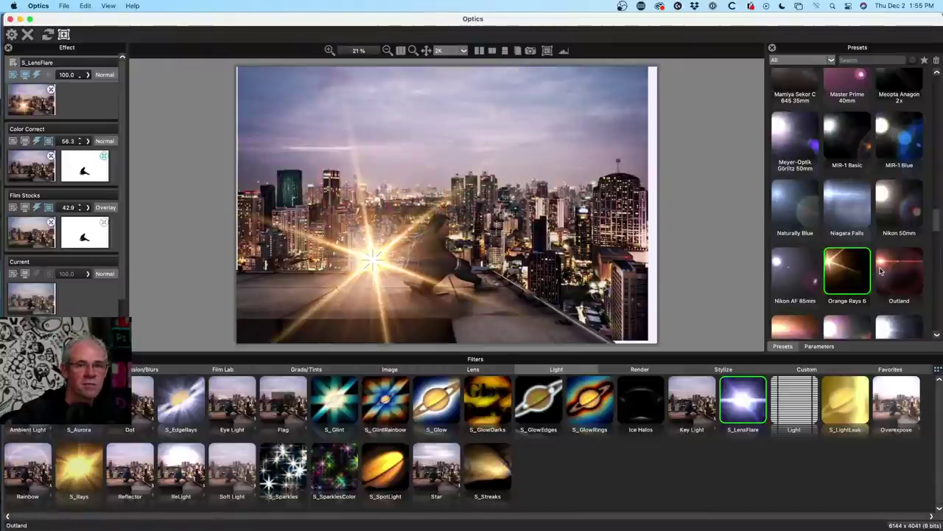
left_click(881, 271)
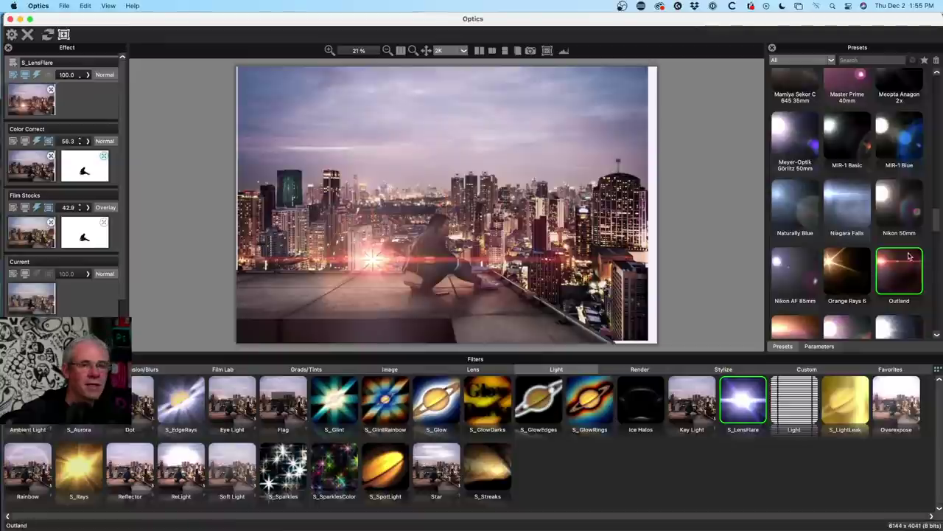
scroll(899, 256, "down", 3)
scroll(855, 257, "down", 2)
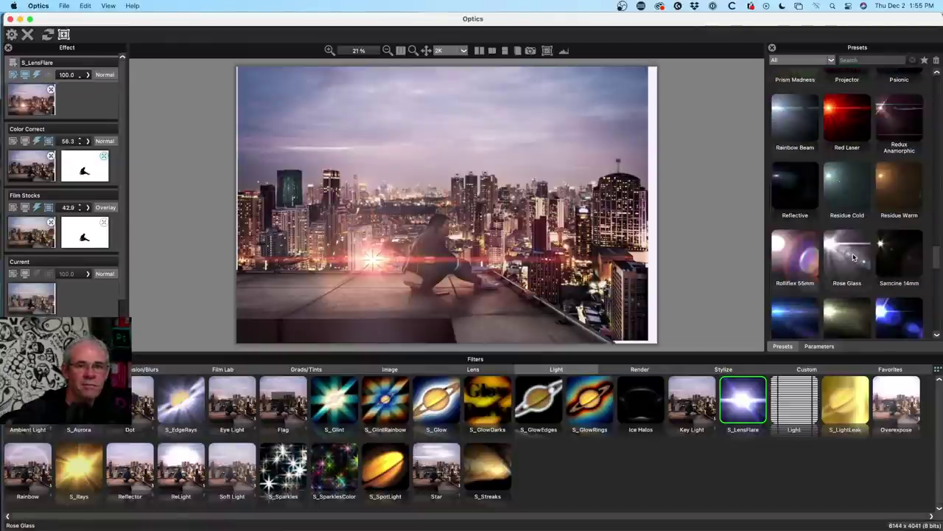
left_click(908, 258)
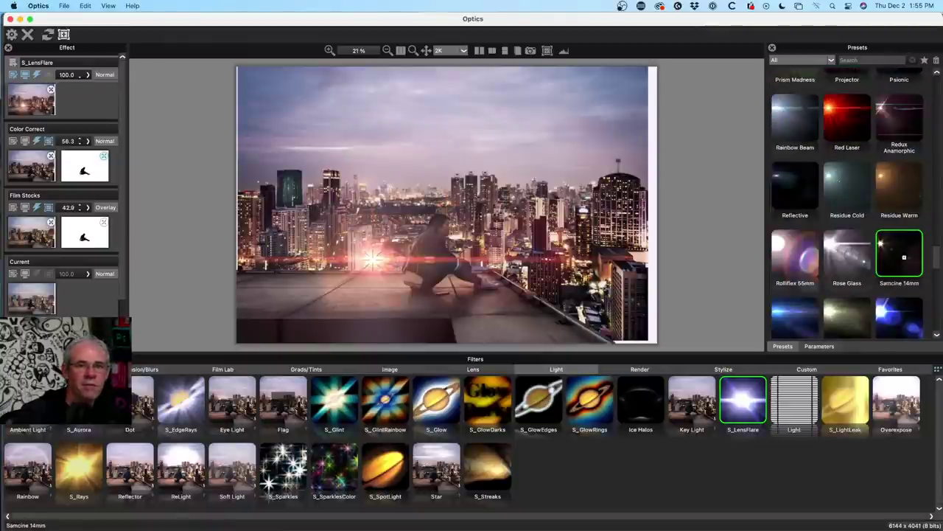
left_click(847, 254)
scroll(833, 254, "down", 3)
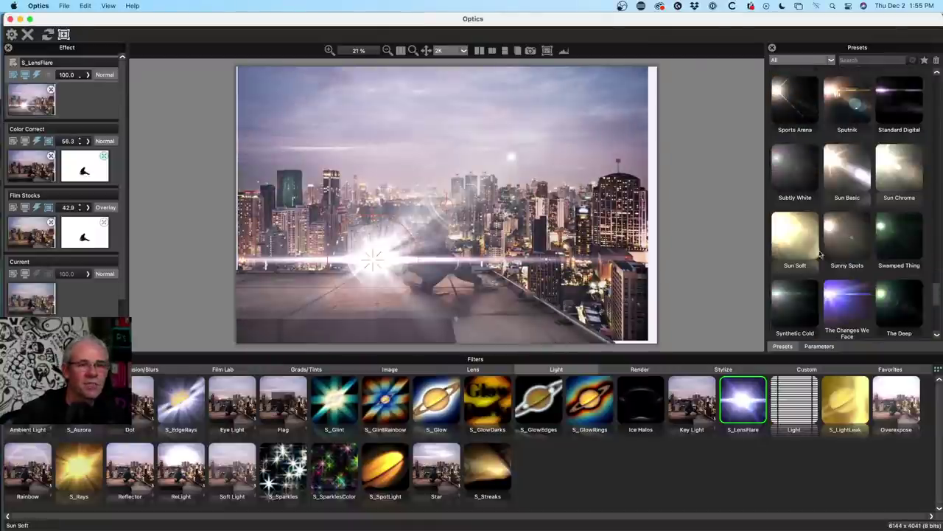
left_click(843, 242)
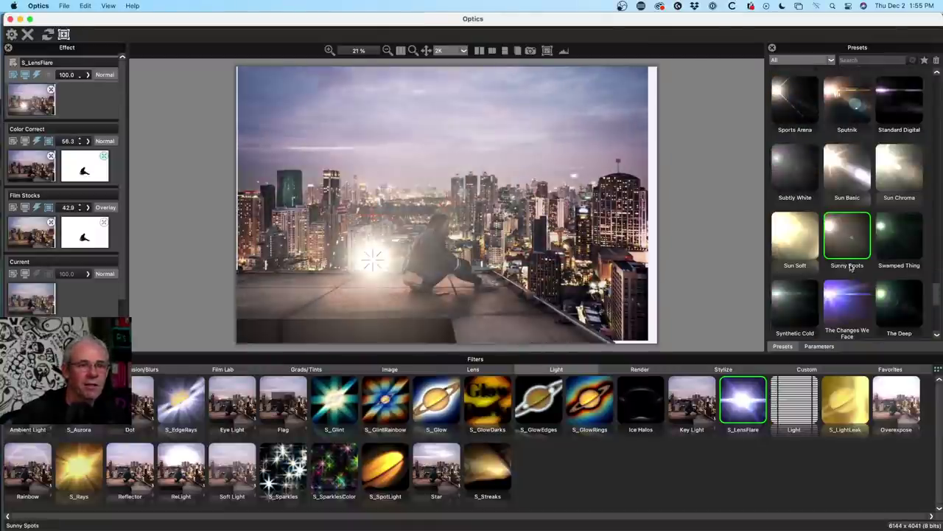
left_click(848, 306)
scroll(840, 291, "down", 4)
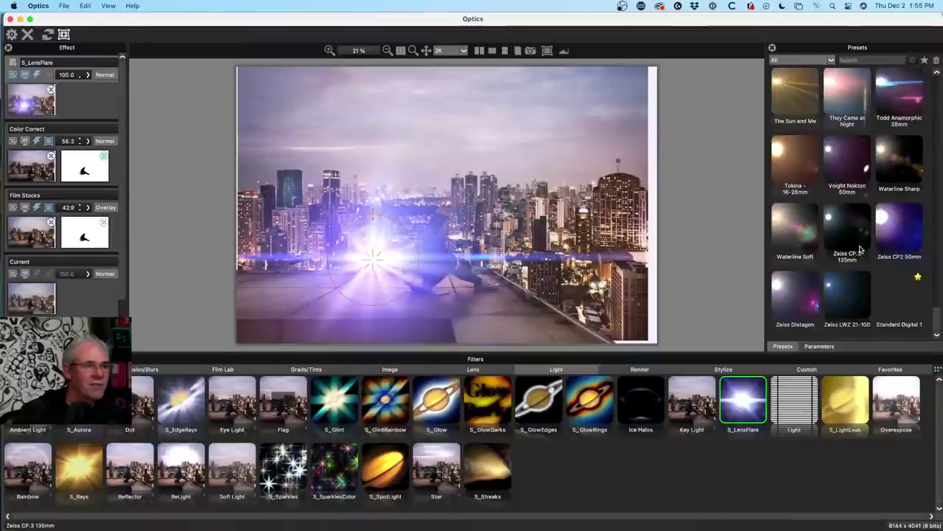
left_click(843, 296)
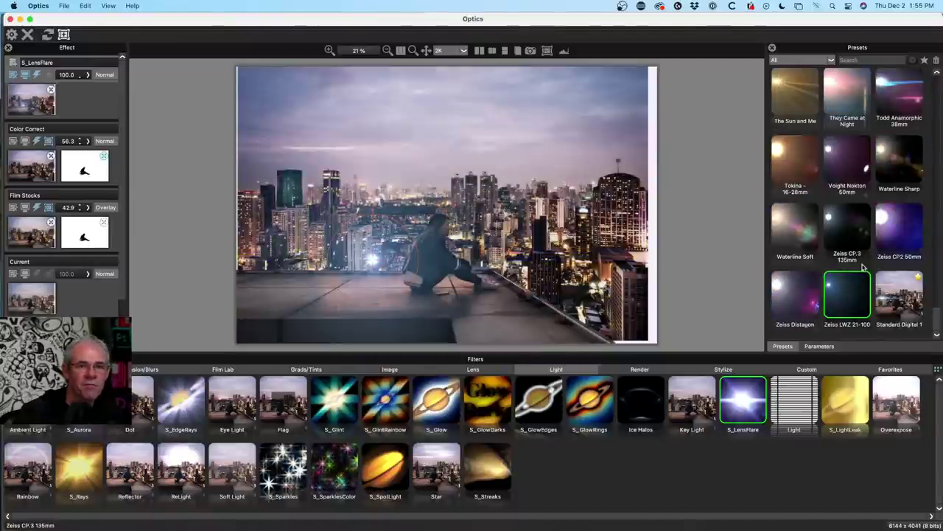
left_click(804, 291)
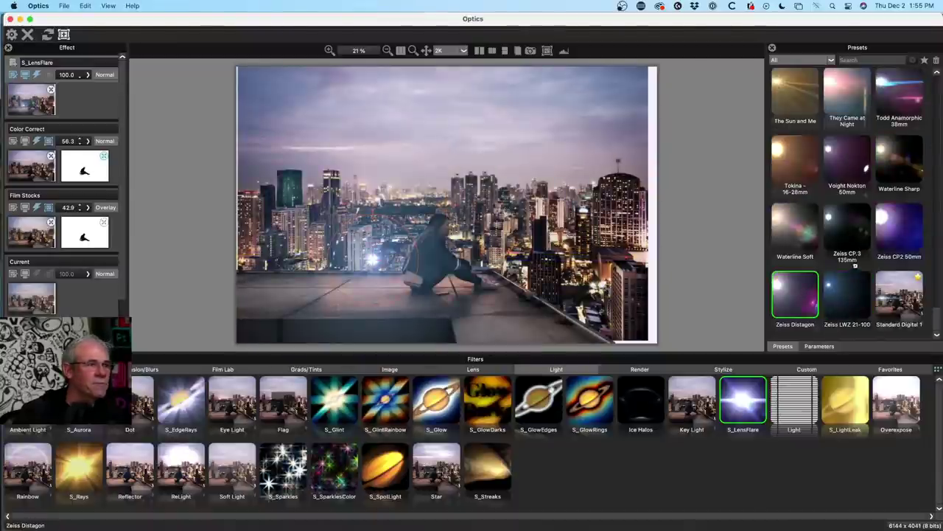
- Return up the preset list and settle on the Outland lens flare
scroll(855, 262, "up", 10)
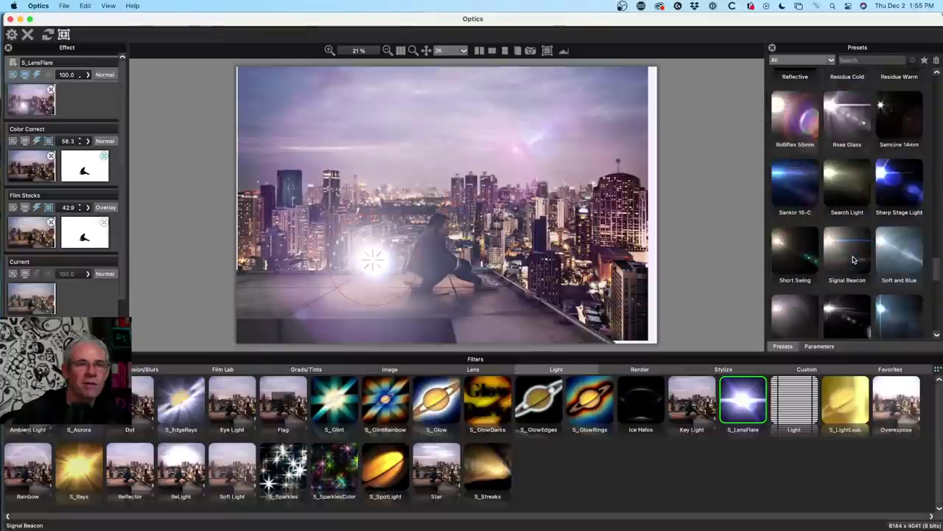
scroll(855, 259, "up", 2)
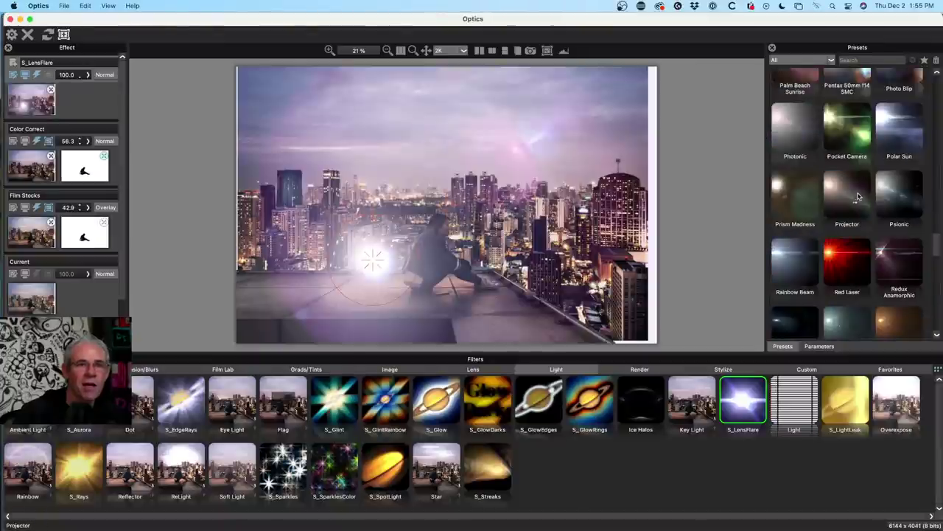
scroll(853, 218, "up", 2)
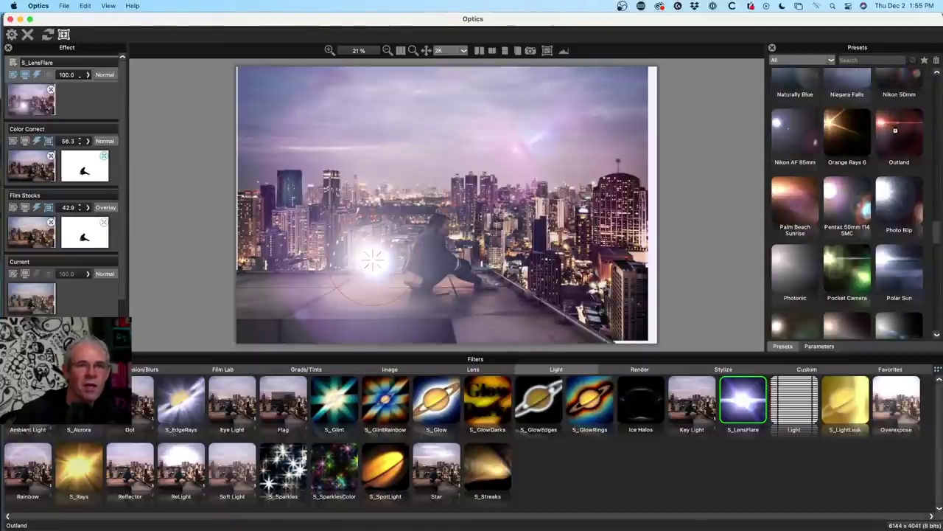
left_click(895, 130)
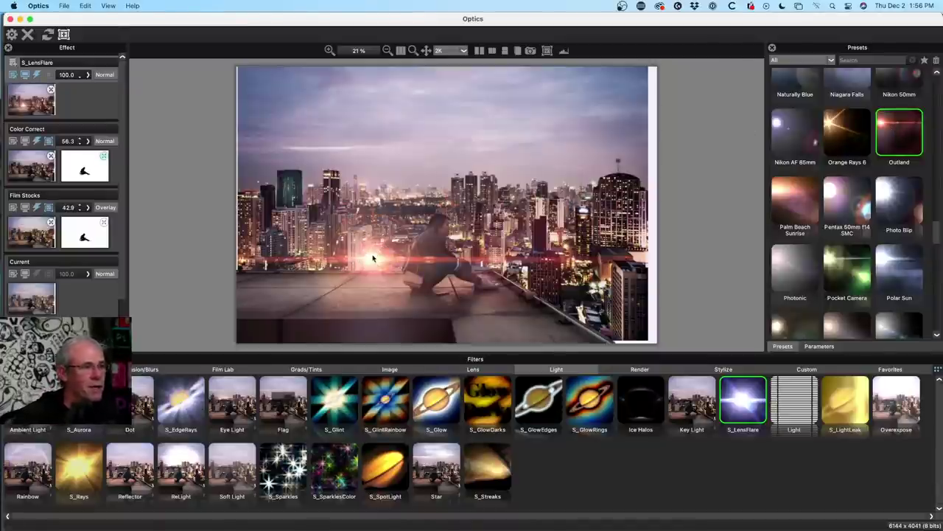
- Nudge the Outland flare centre right toward the rider and show its lens parameters
left_click_drag(374, 260, 387, 262)
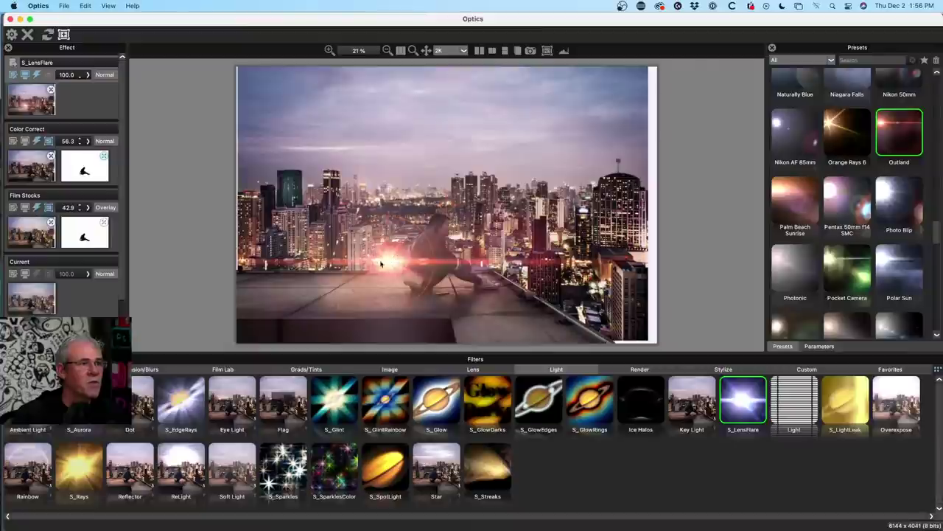
left_click(821, 345)
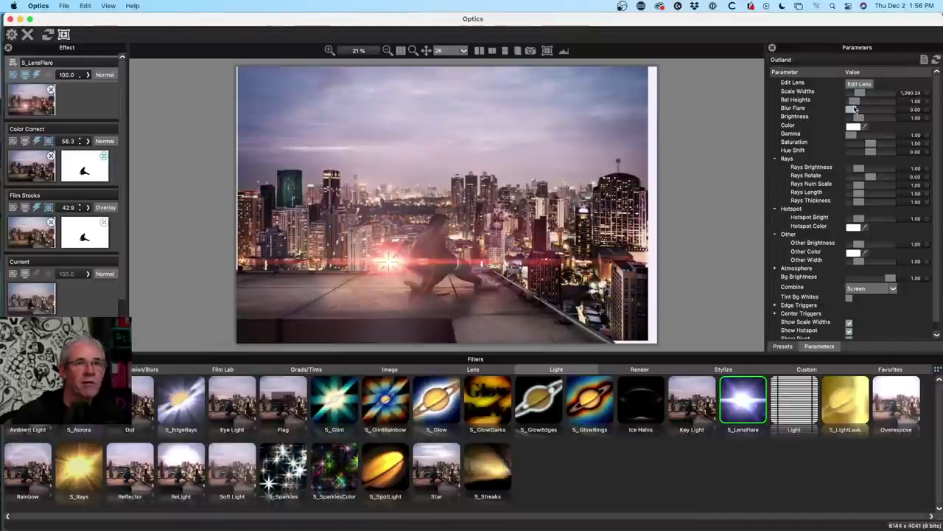
- Set the Outland flare's Rel Heights to 0.97 and Scale Widths to 1,396.53
mouse_move(852, 109)
left_mouse_down()
mouse_move(876, 109)
mouse_move(849, 109)
left_mouse_up()
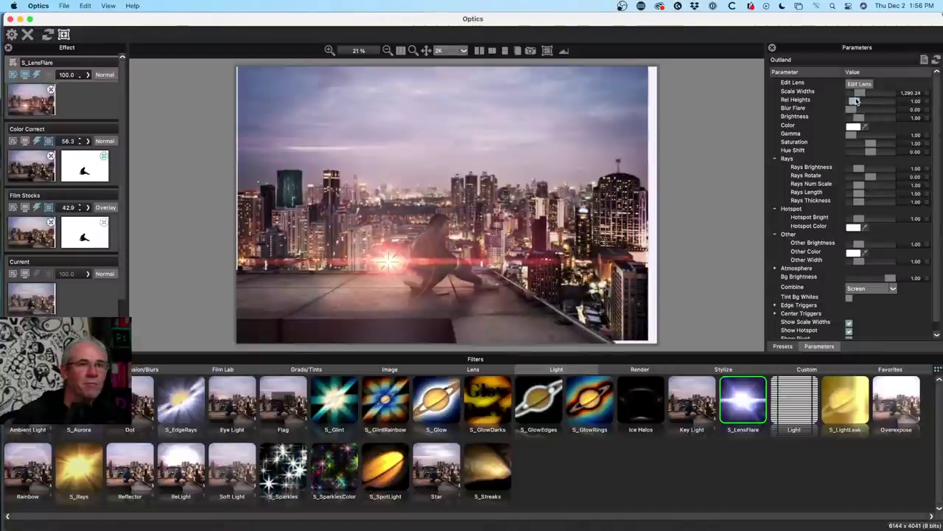
mouse_move(855, 101)
left_mouse_down()
mouse_move(871, 101)
mouse_move(857, 102)
left_mouse_up()
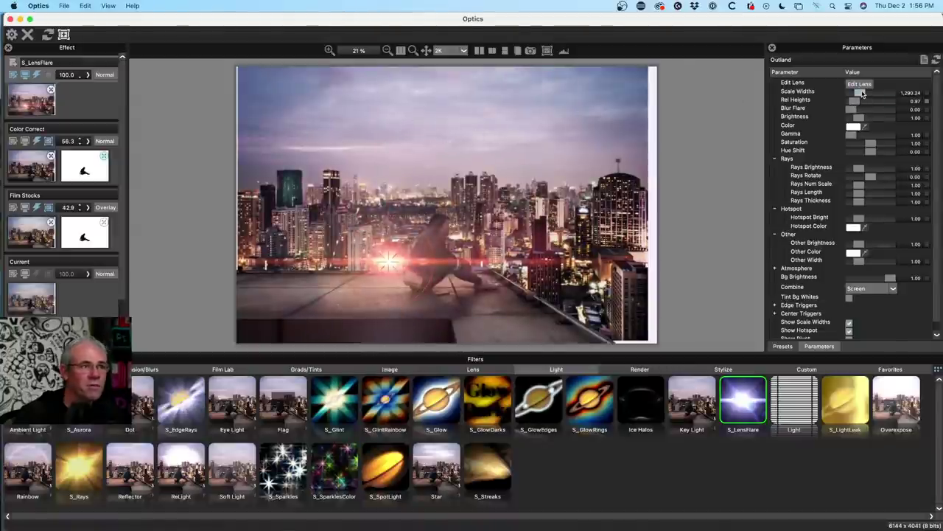
left_click_drag(863, 93, 863, 94)
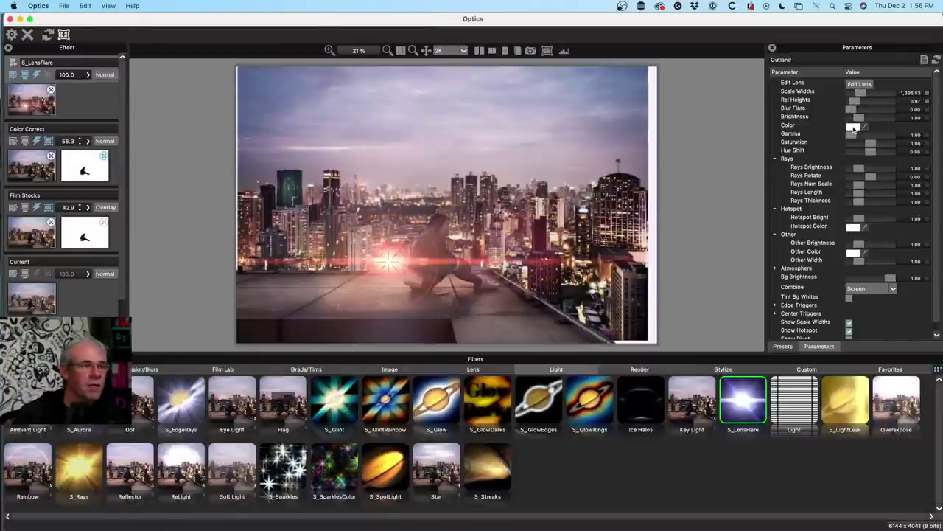
- Set the Outland flare colour to pale yellow, refining the shade twice in the colour picker
left_click(853, 127)
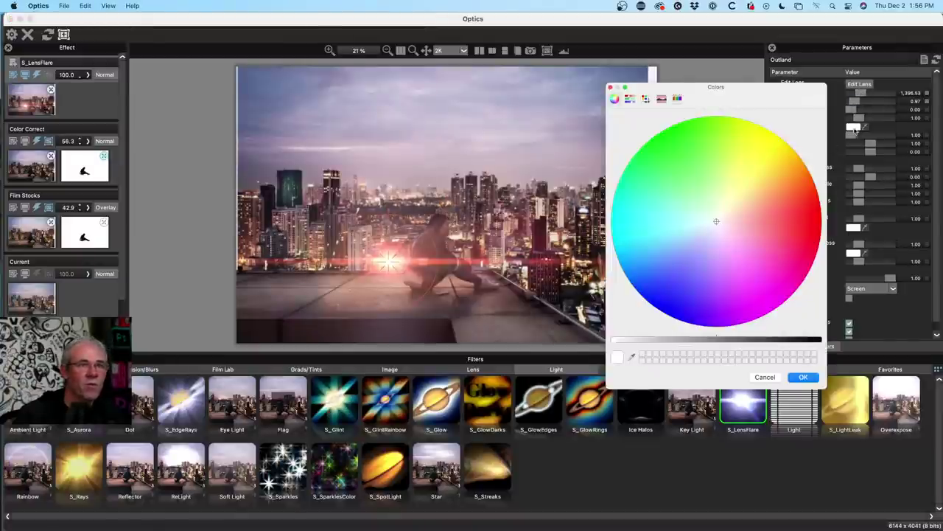
left_click(735, 192)
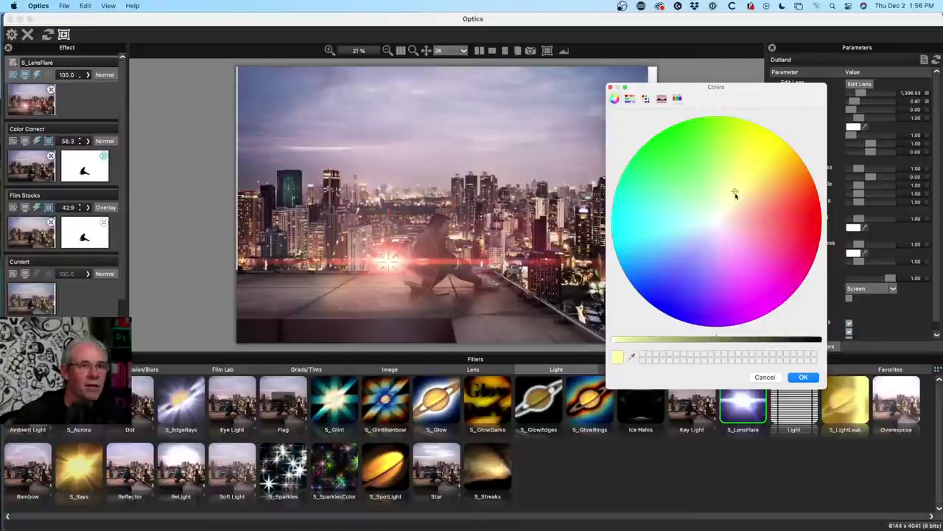
left_click_drag(735, 194, 743, 180)
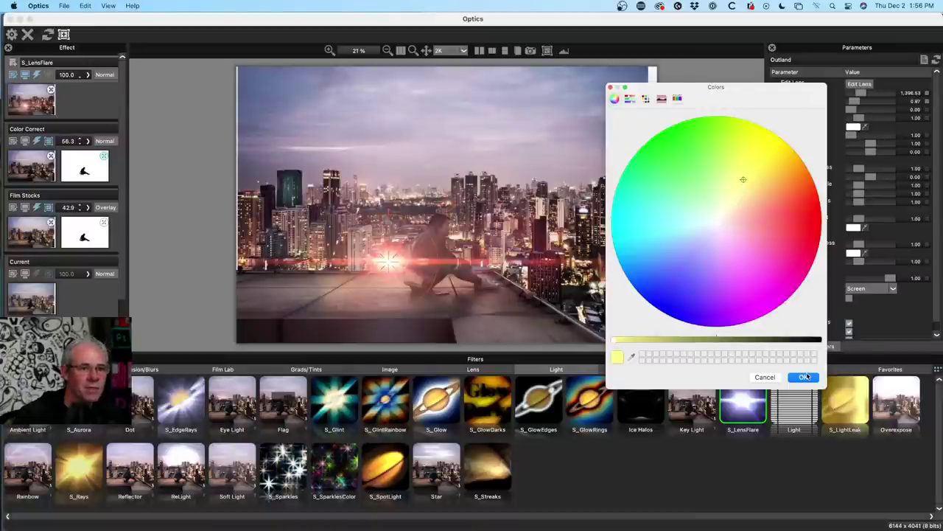
left_click(805, 376)
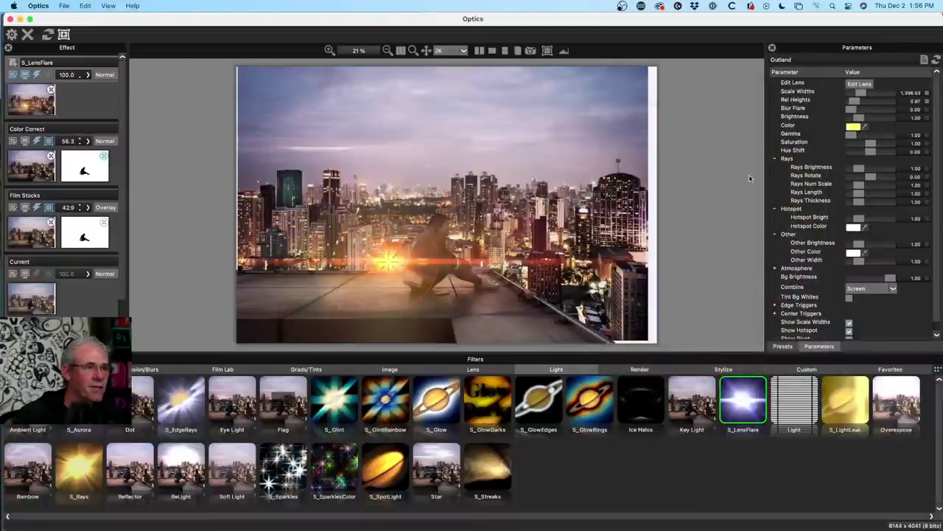
left_click(853, 129)
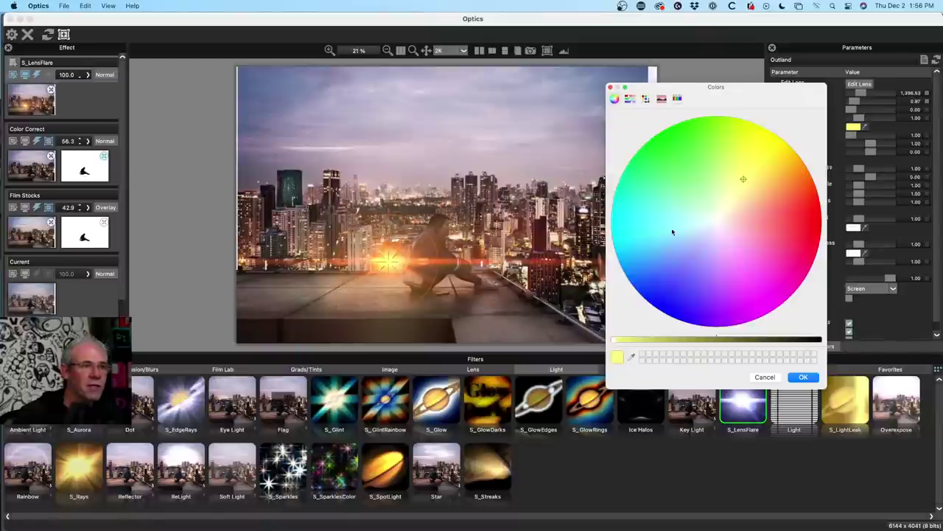
left_click(733, 194)
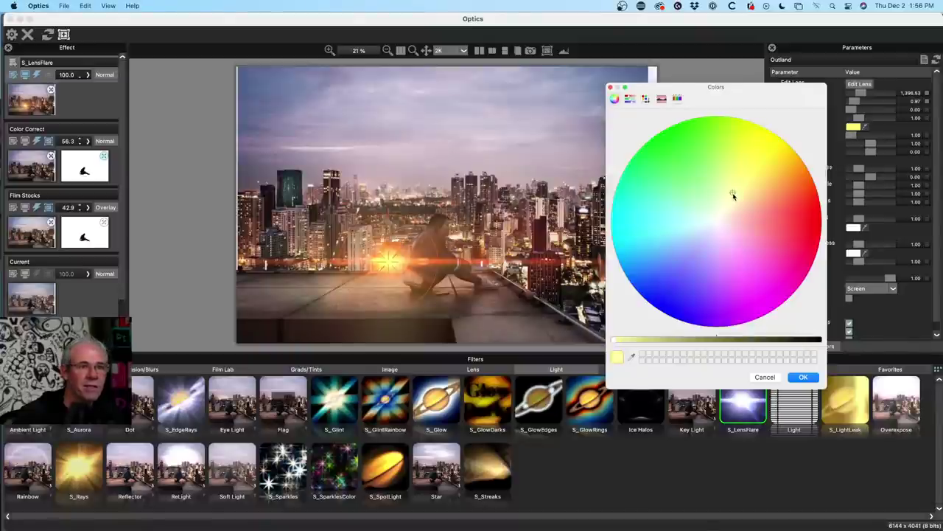
left_click(802, 377)
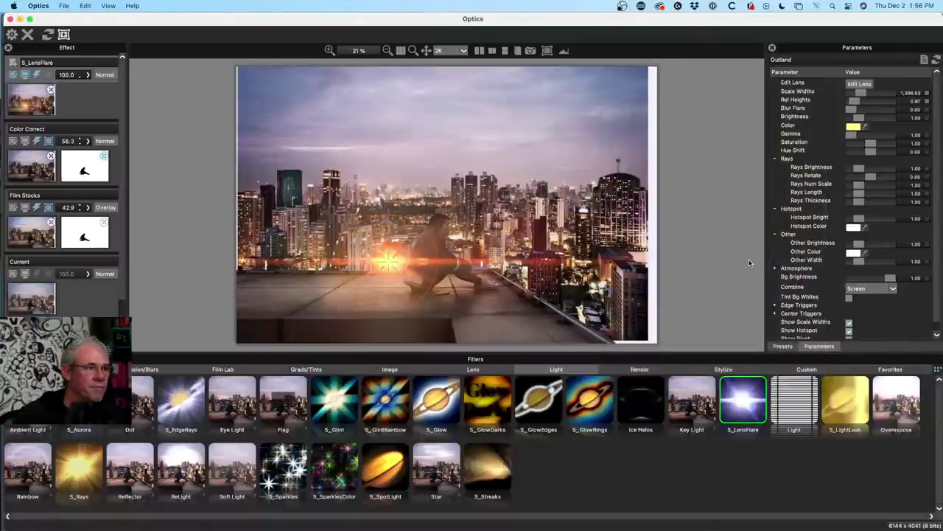
left_click(855, 127)
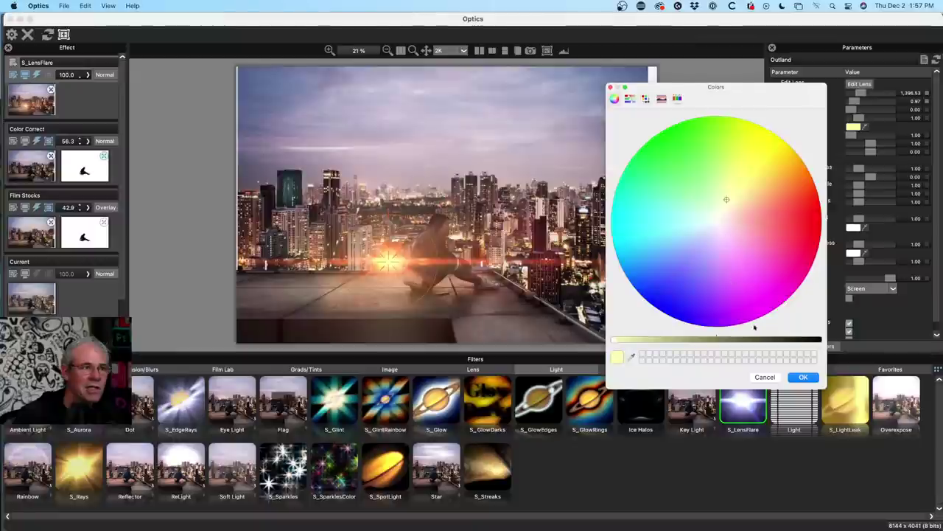
left_click(796, 377)
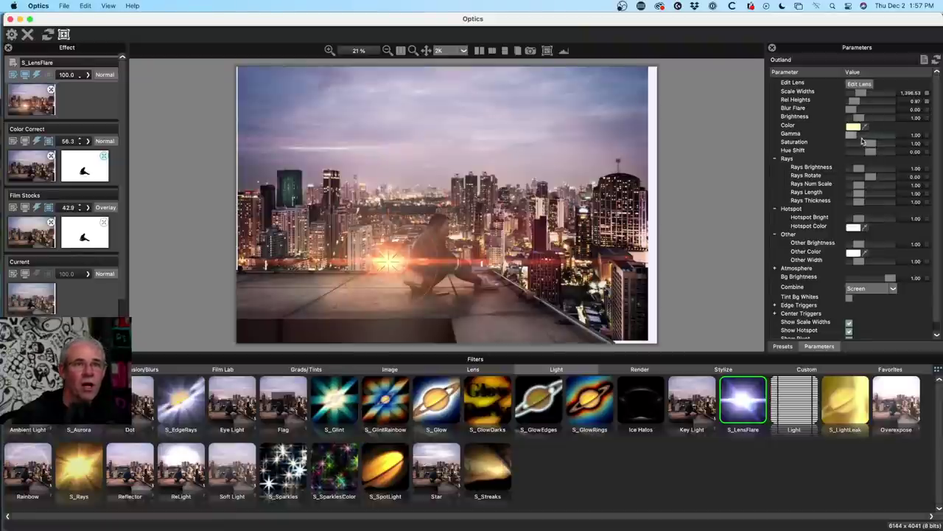
- Set flare Gamma 2.13, Hotspot Bright 0.44, Other Brightness 0.75 and Bg Brightness 0.95
left_click_drag(851, 137, 874, 137)
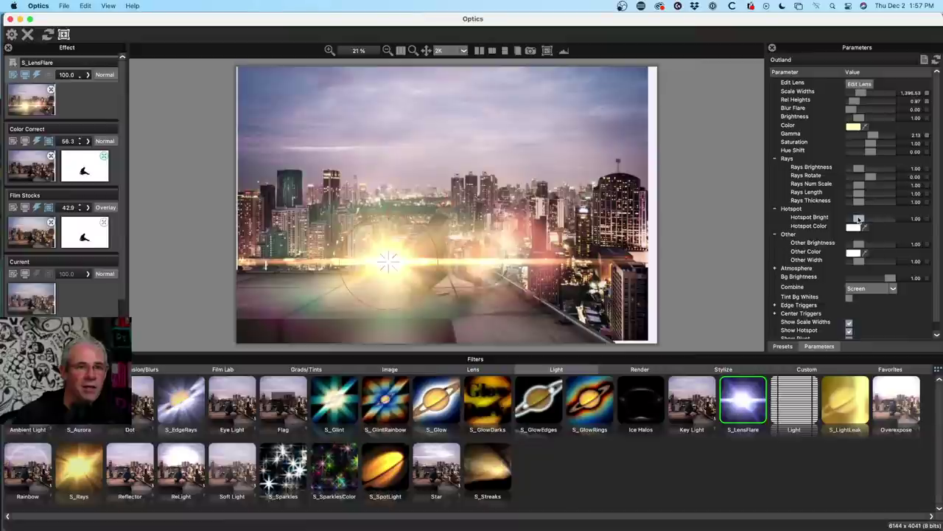
left_click_drag(859, 244, 856, 218)
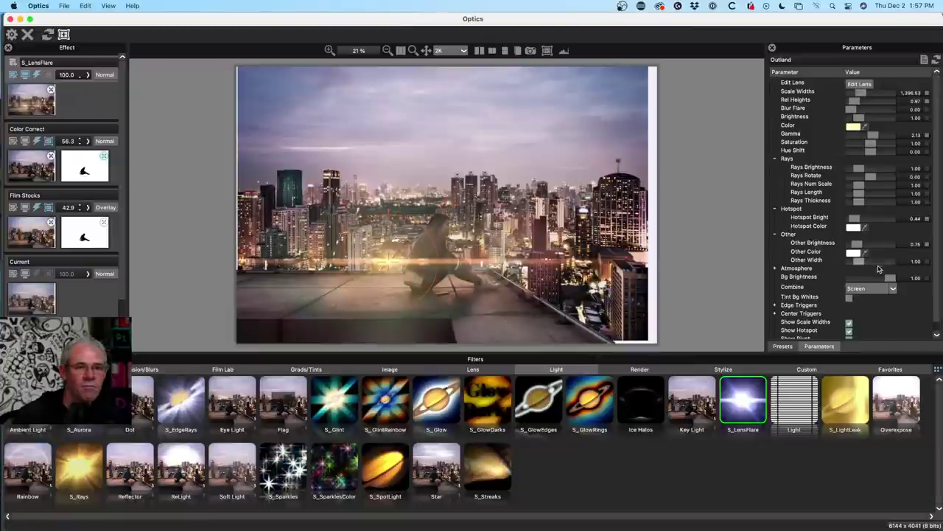
mouse_move(891, 279)
left_mouse_down()
mouse_move(859, 280)
mouse_move(889, 281)
left_mouse_up()
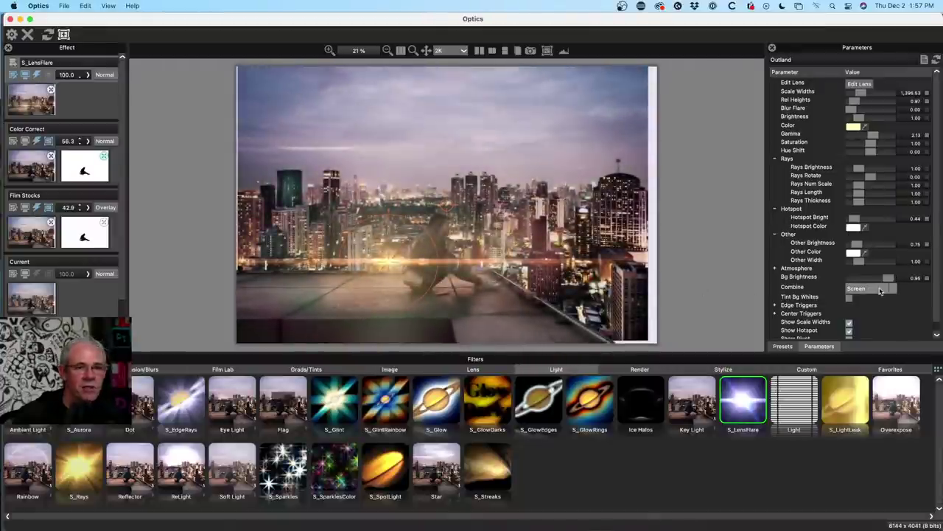
- Set the Optics flare's Combine mode to Flare Only on black and apply it to Photoshop
left_click(895, 289)
left_click(870, 305)
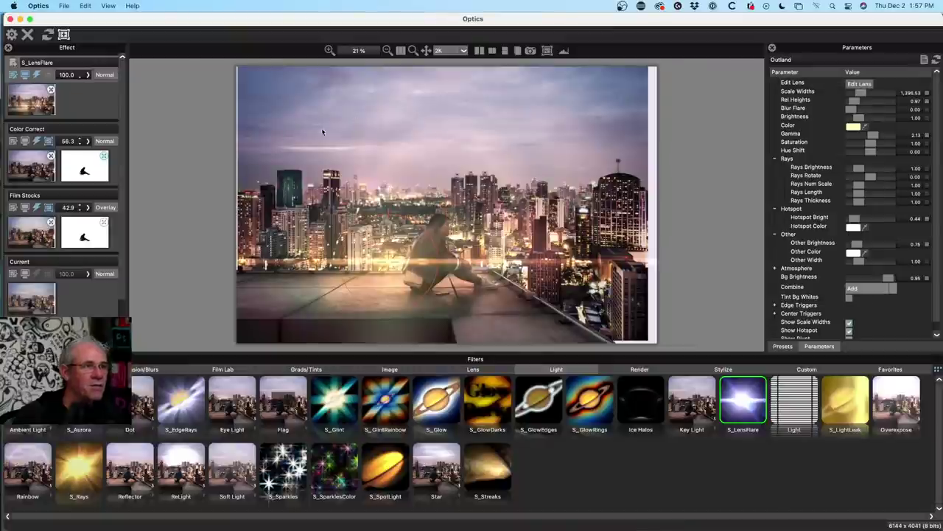
left_click(893, 290)
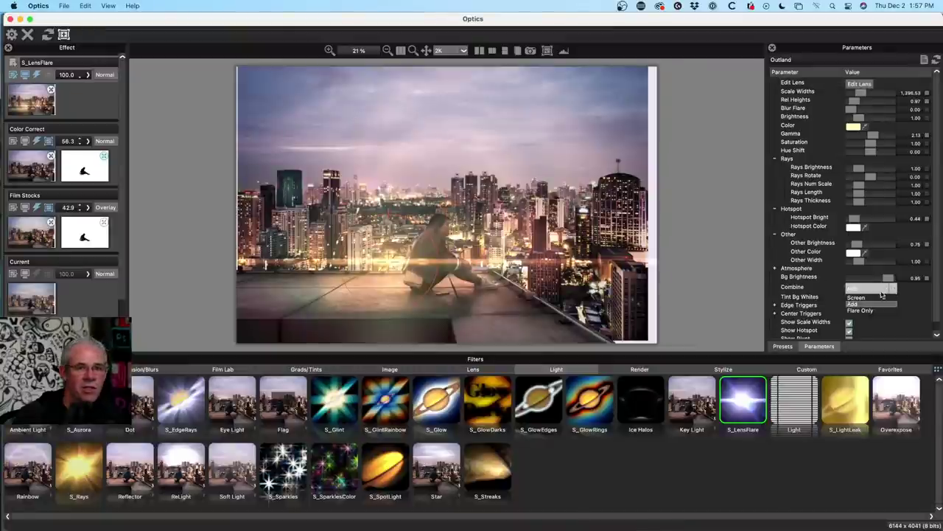
left_click(872, 312)
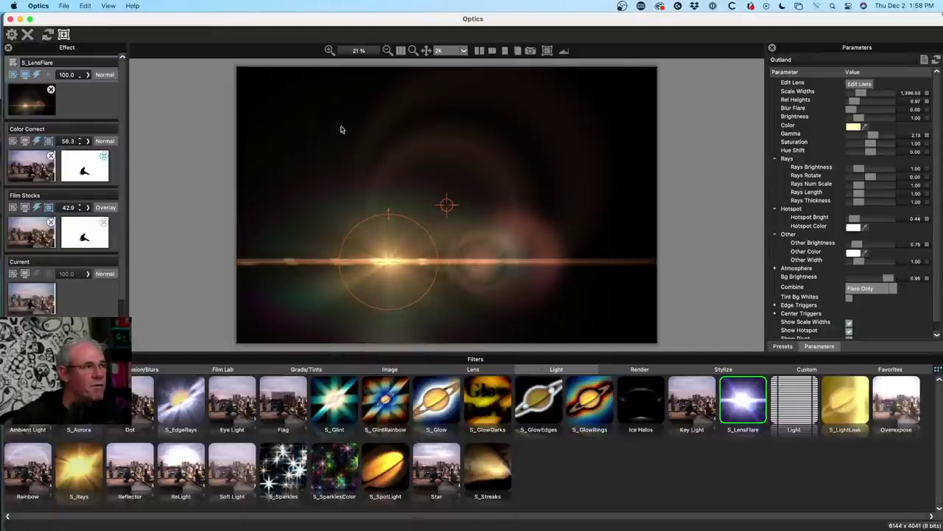
left_click(14, 34)
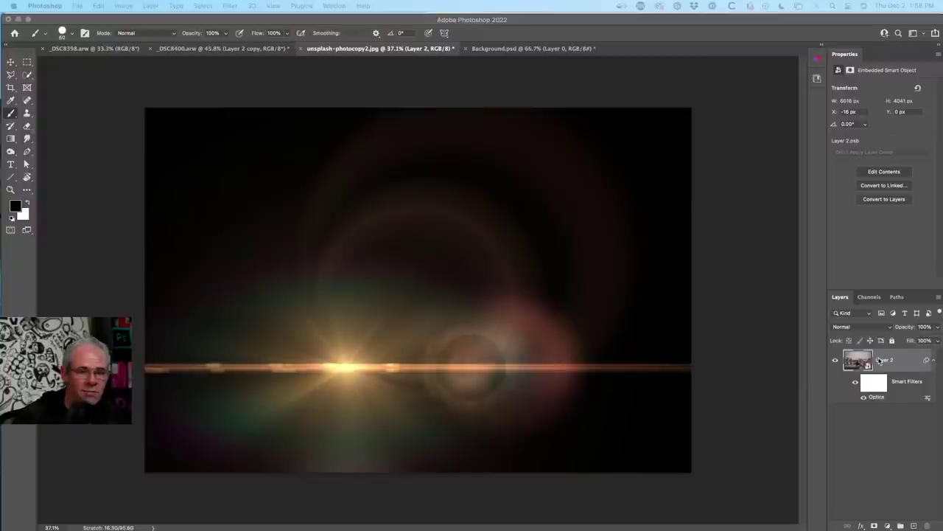
- Duplicate Layer 2 and rasterize the Layer 2 copy flare into a pixel layer
left_click(878, 359)
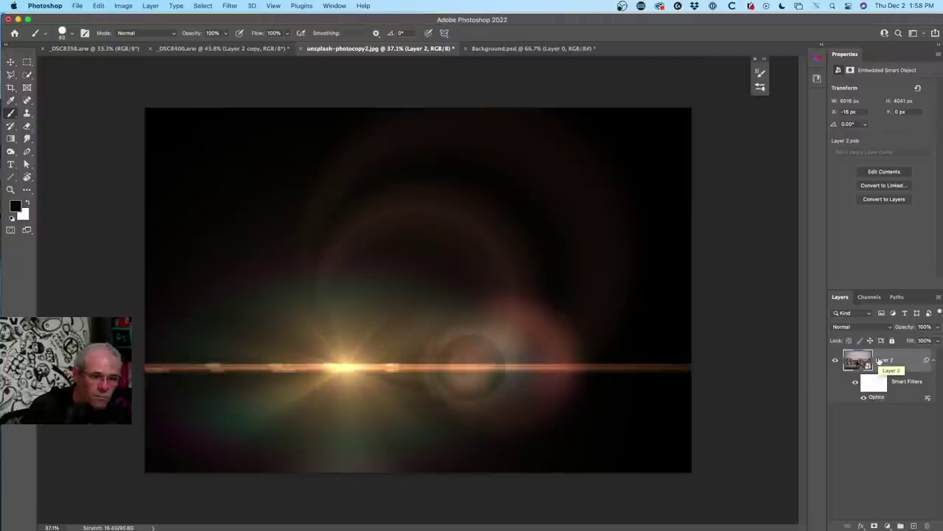
key("super+j")
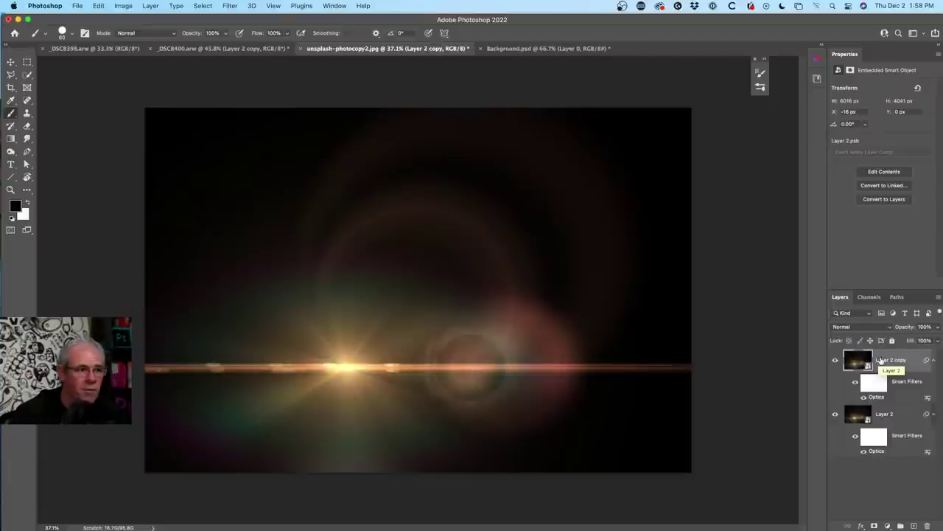
right_click(894, 359)
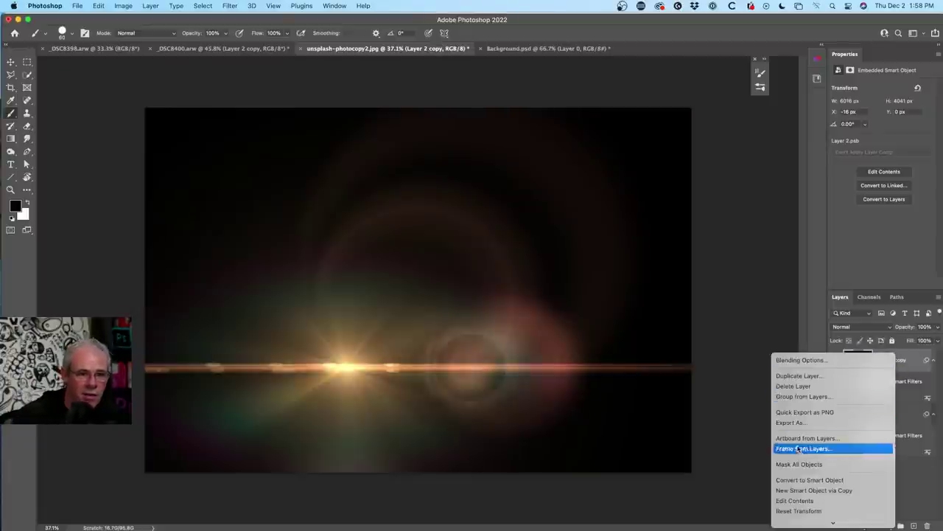
scroll(832, 508, "down", 5)
left_click(814, 413)
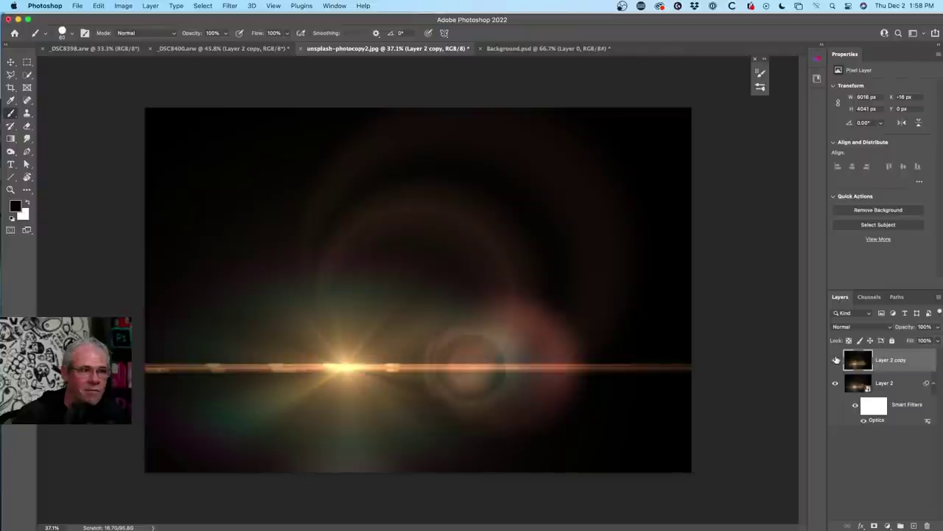
- Hide the Layer 2 copy flare and select Layer 2 with its Optics filter
left_click(835, 360)
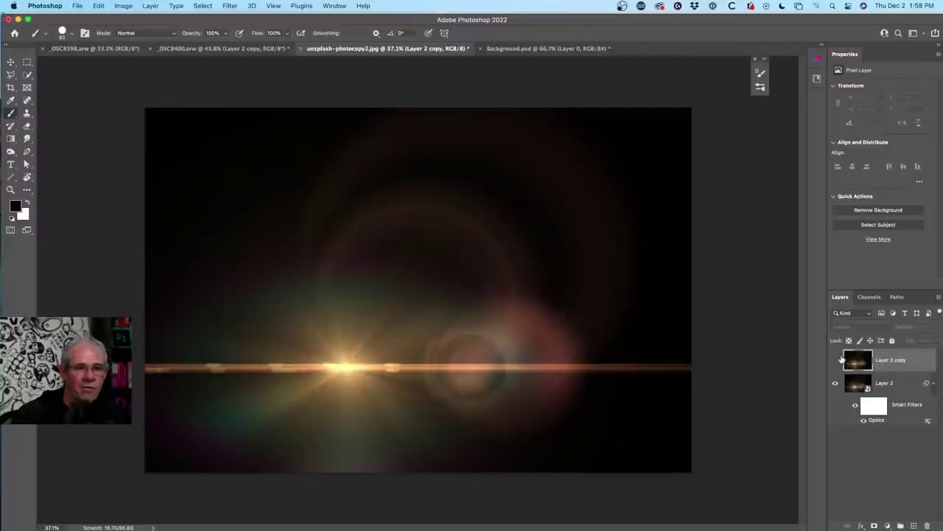
left_click(836, 360)
left_click(836, 360)
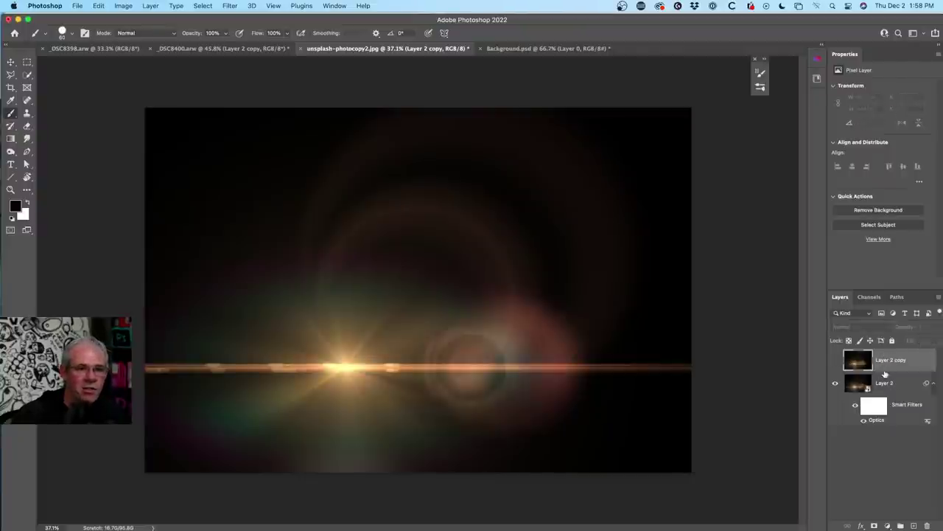
left_click(885, 379)
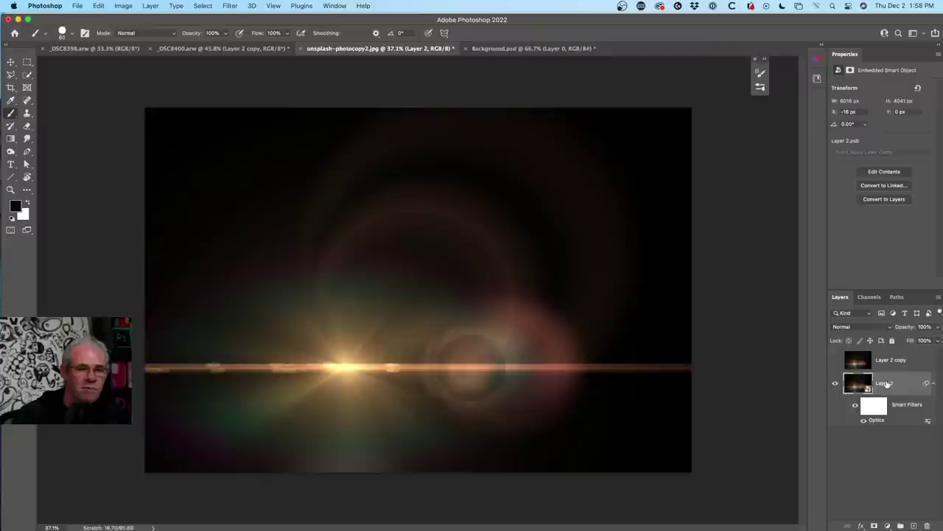
- Reopen Layer 2's Optics filter, delete the S_LensFlare layer, and apply the result
double_click(878, 420)
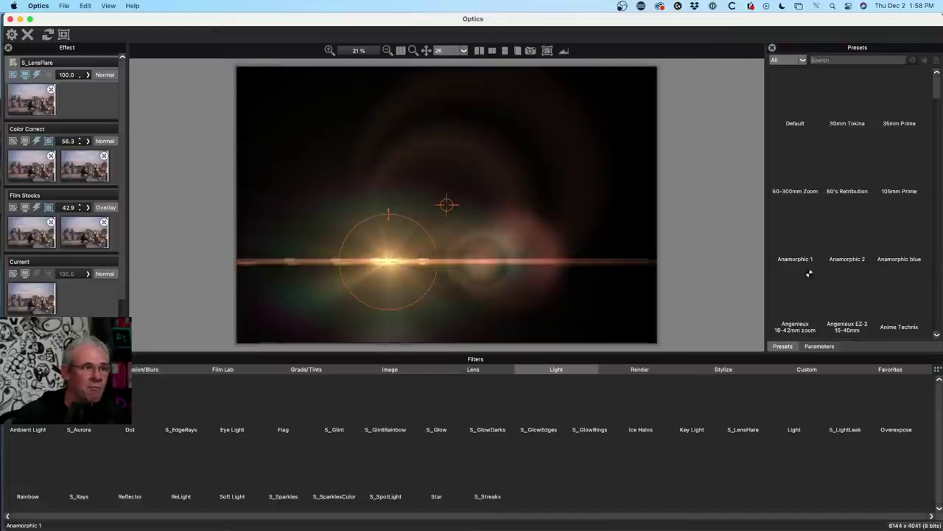
left_click(51, 90)
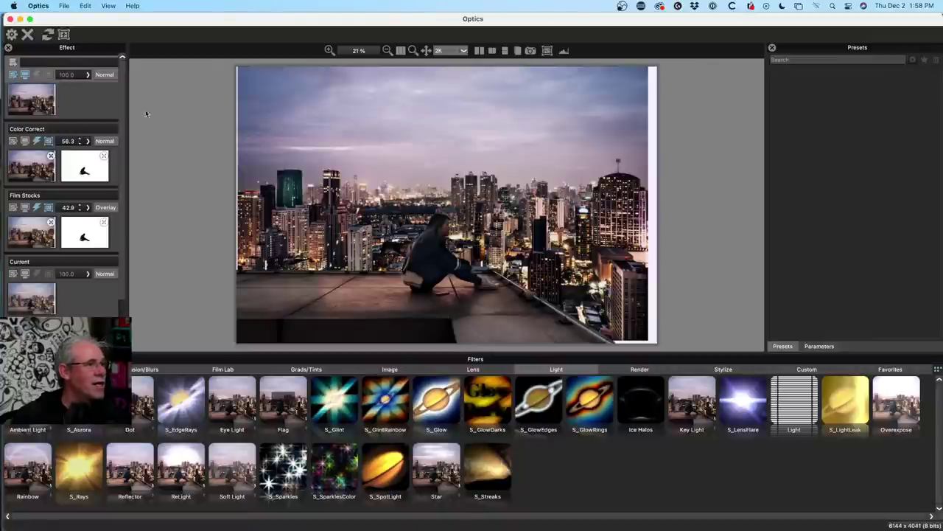
left_click(12, 34)
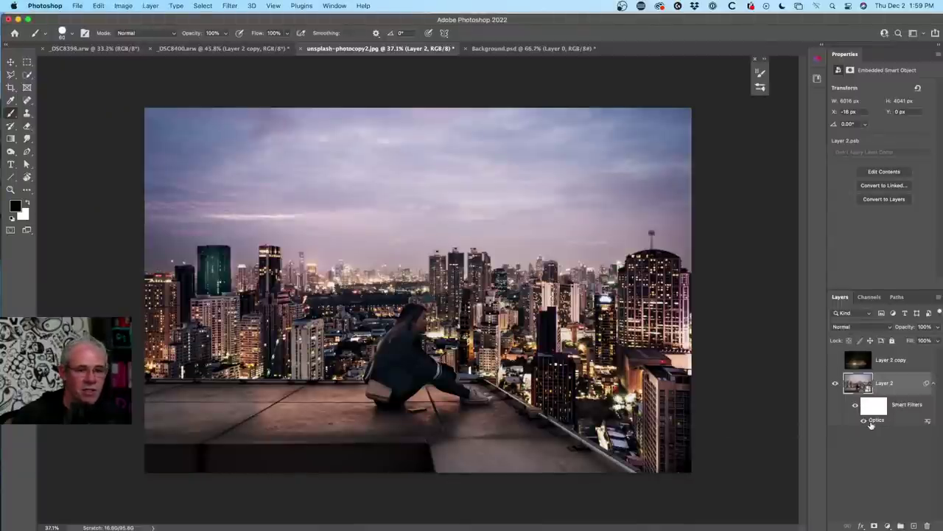
left_click(835, 360)
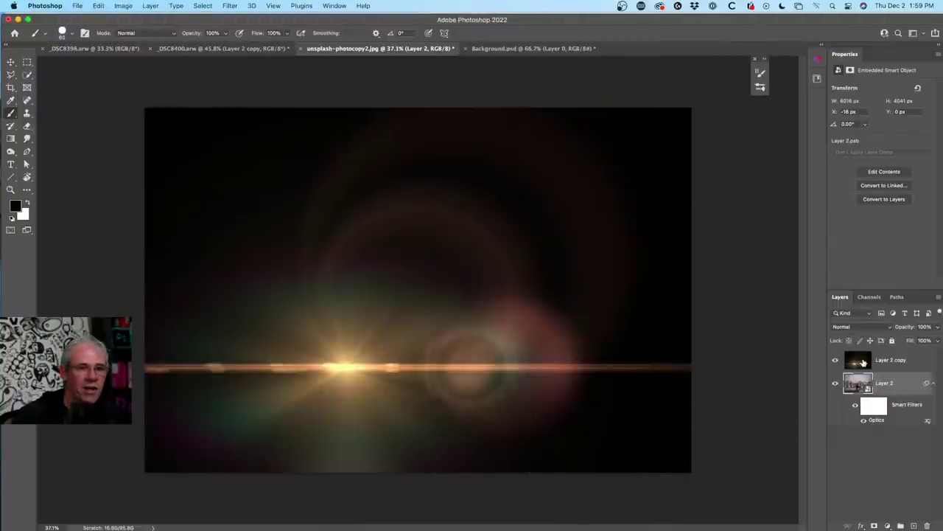
left_click(886, 361)
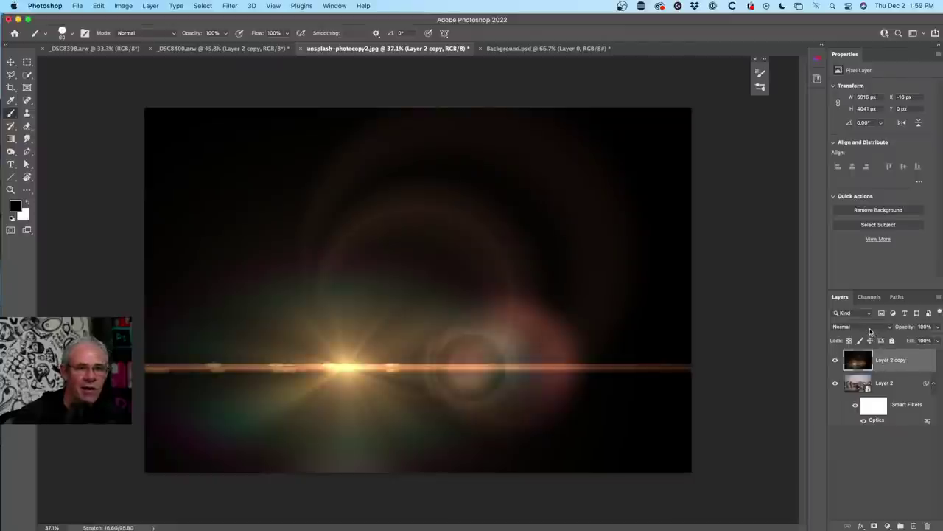
left_click(870, 328)
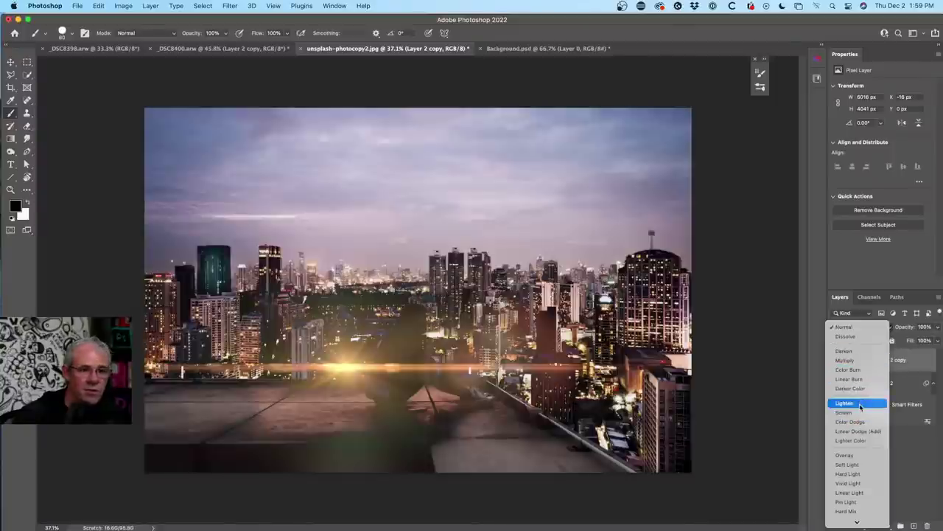
left_click(859, 413)
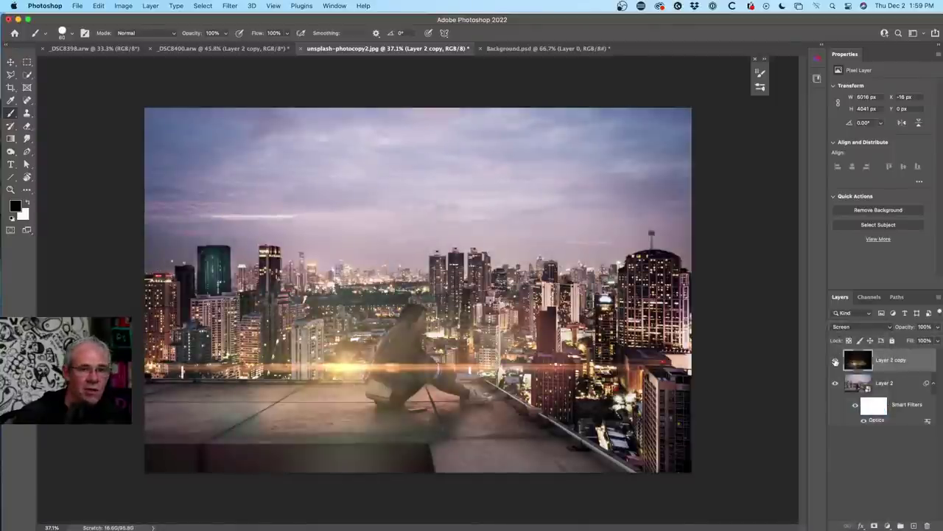
left_click(835, 360)
left_click(835, 361)
left_click(835, 361)
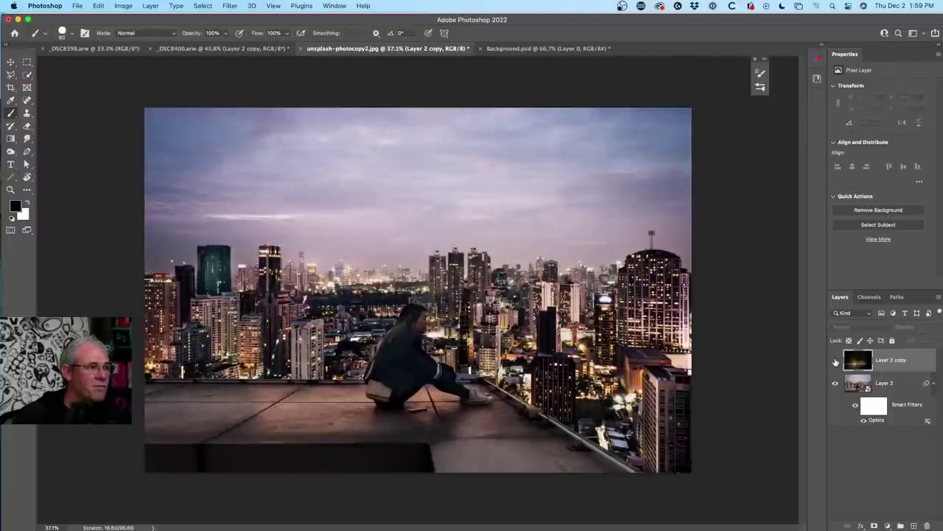
left_click(835, 360)
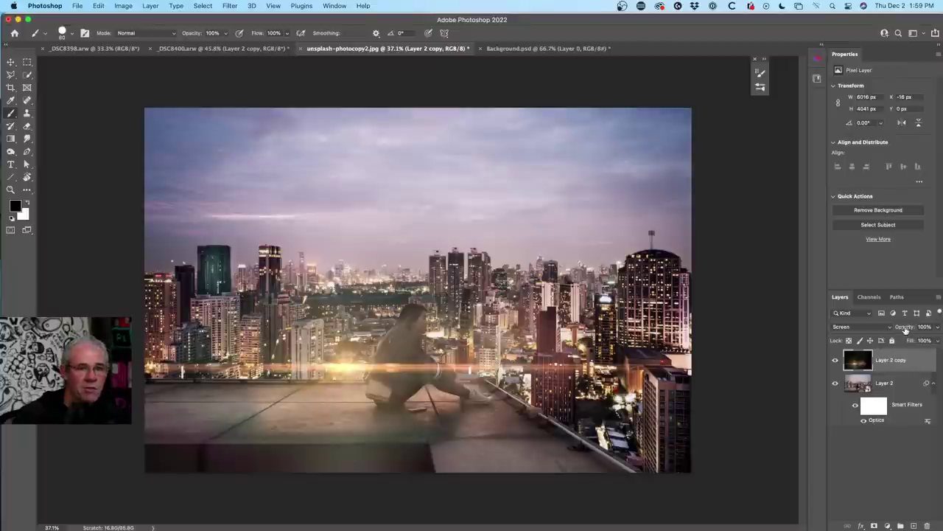
left_click_drag(905, 330, 941, 333)
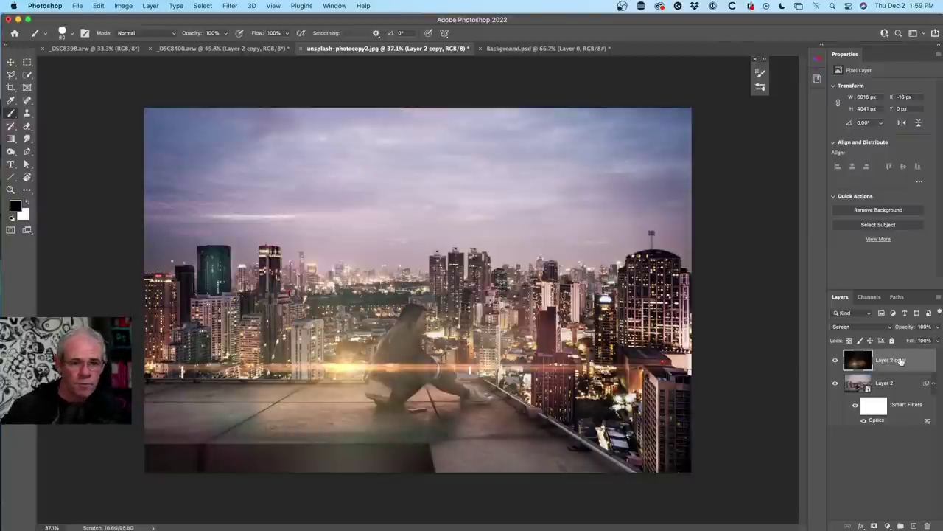
left_click(872, 327)
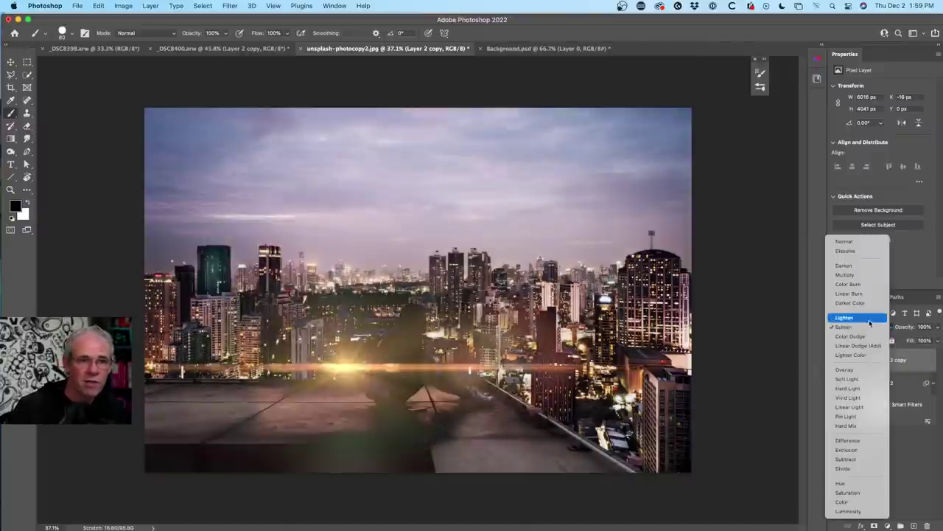
left_click(848, 240)
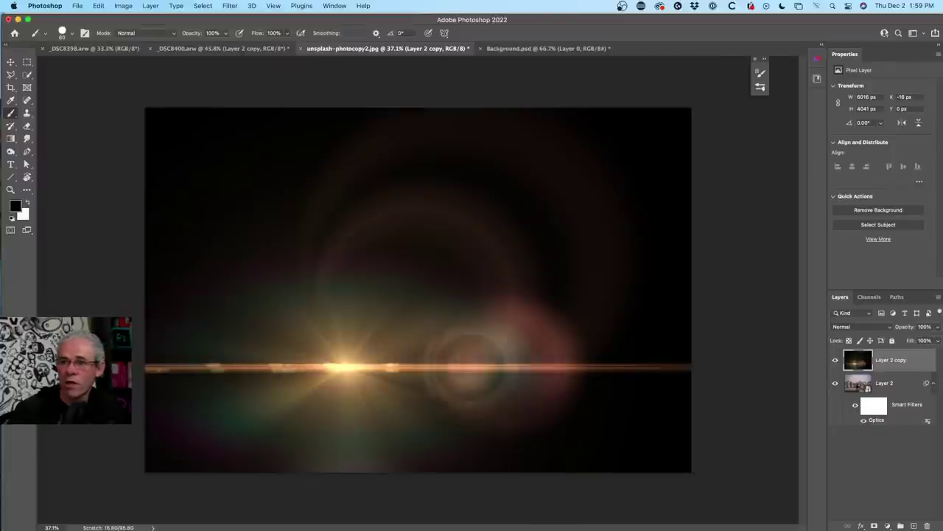
- Show the Libraries panel and set Layer 2 copy's blend mode to Screen
left_click(817, 78)
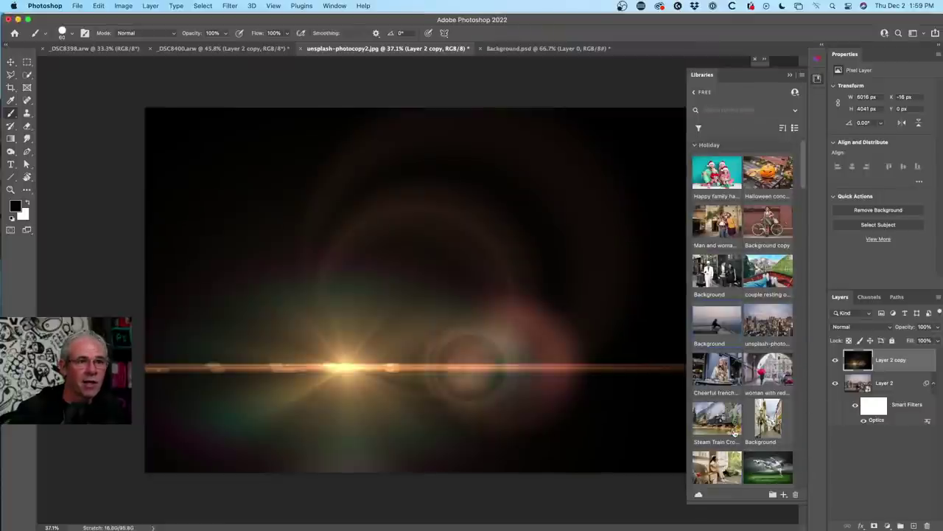
scroll(736, 435, "down", 10)
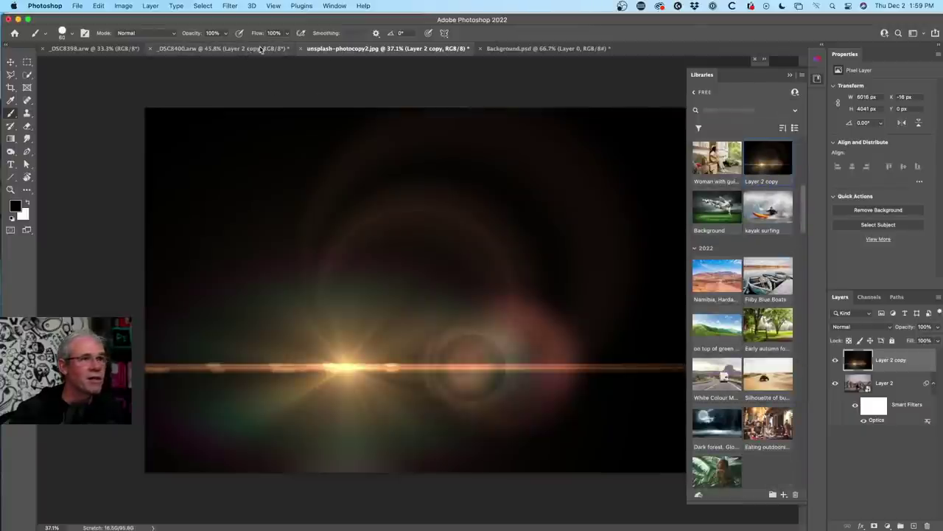
left_click(862, 327)
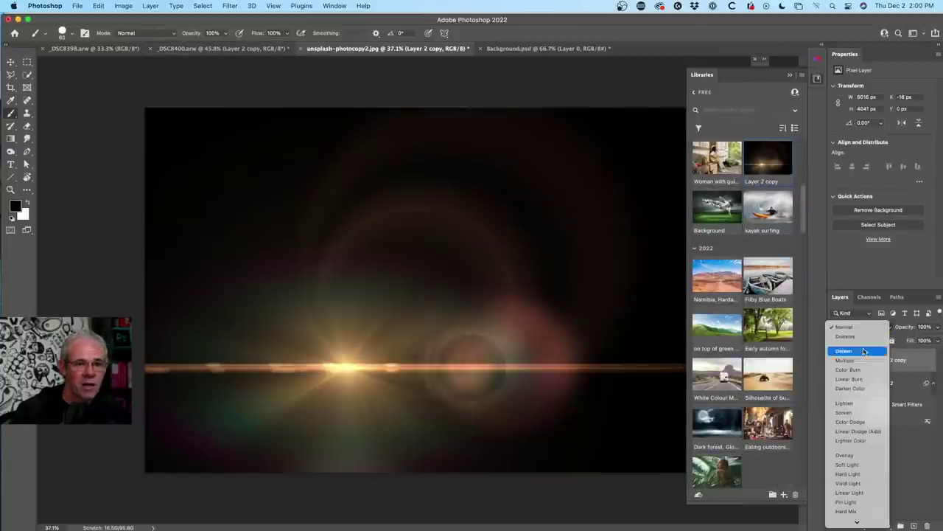
left_click(855, 412)
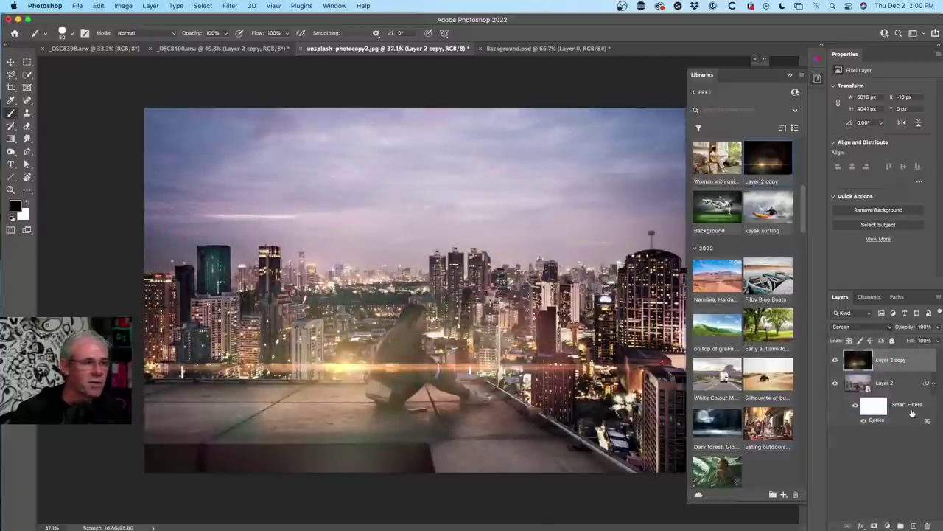
- Place the Layer 2 copy library flare into the _DSC8400.arw bike photo and reposition it
left_click(542, 48)
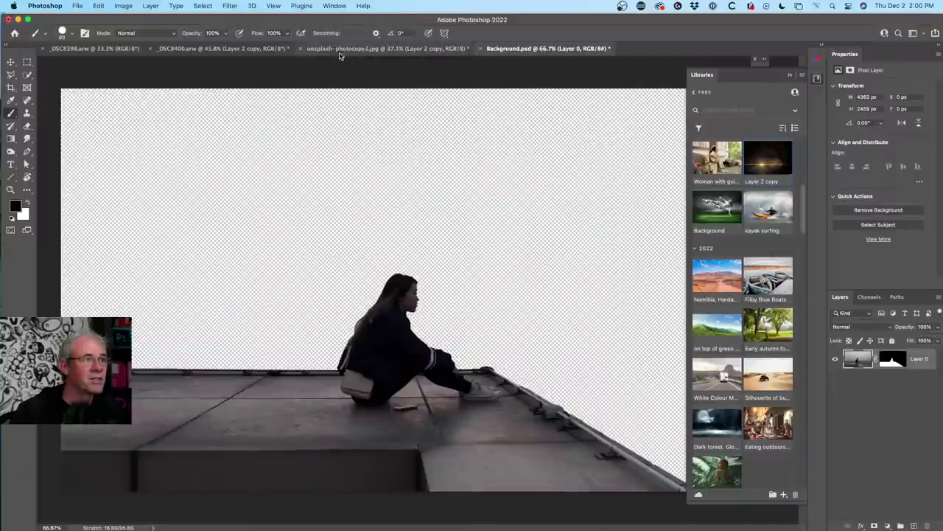
left_click(211, 49)
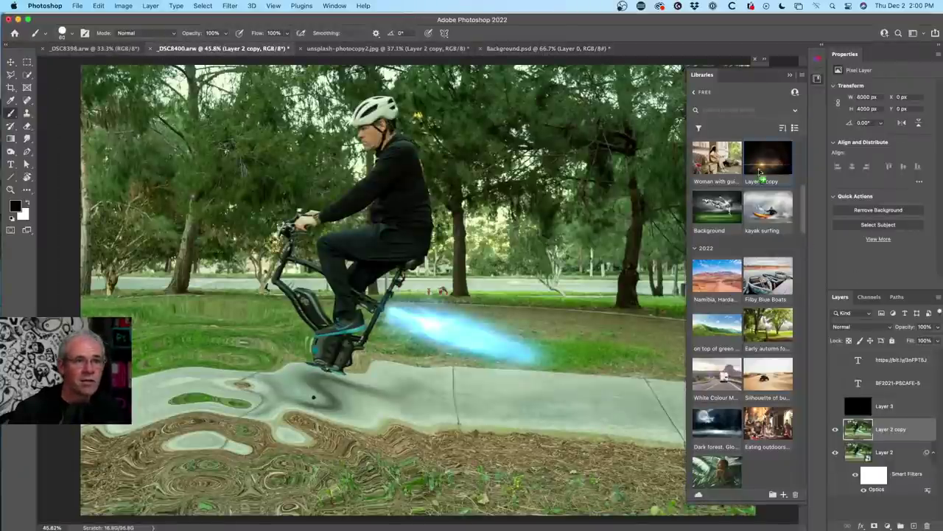
left_click_drag(760, 171, 435, 312)
left_click_drag(589, 295, 549, 294)
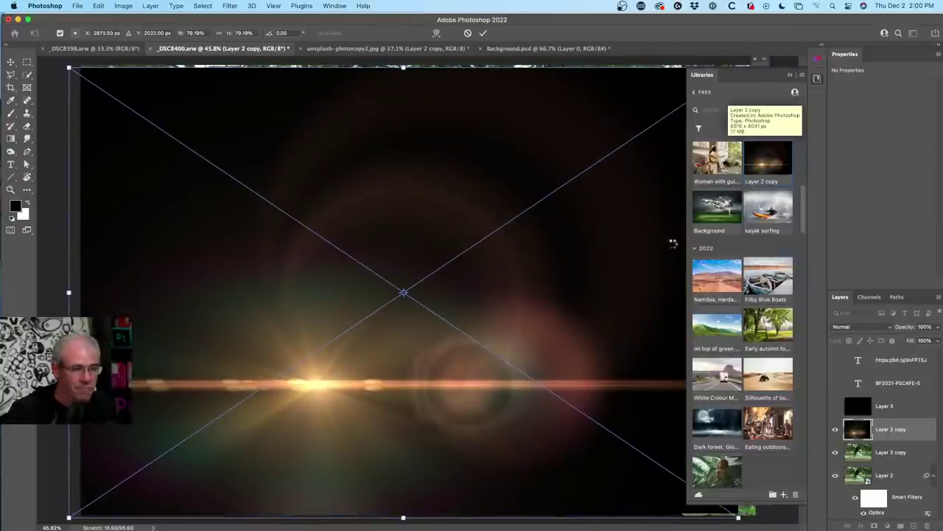
- Commit the placed flare and rasterize it
key("Return")
key("b")
left_click(644, 233)
left_click(492, 216)
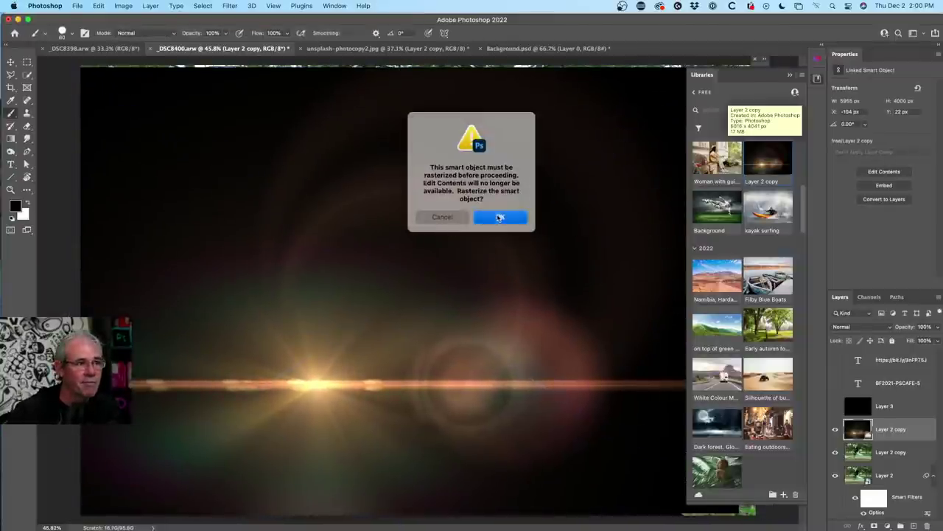
- Screen the flare layer, hide the lower Layer 2 copy, and move the flare onto the bike's wheel
left_click(850, 328)
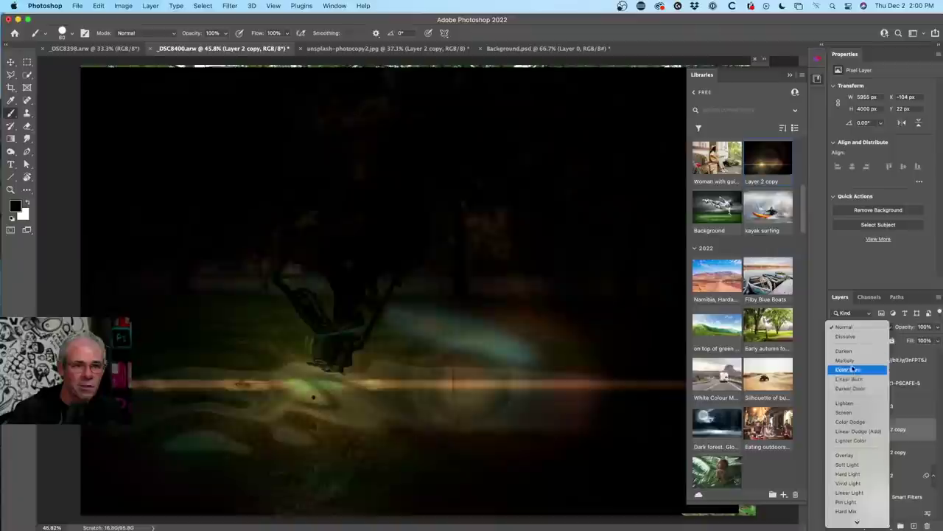
left_click(850, 413)
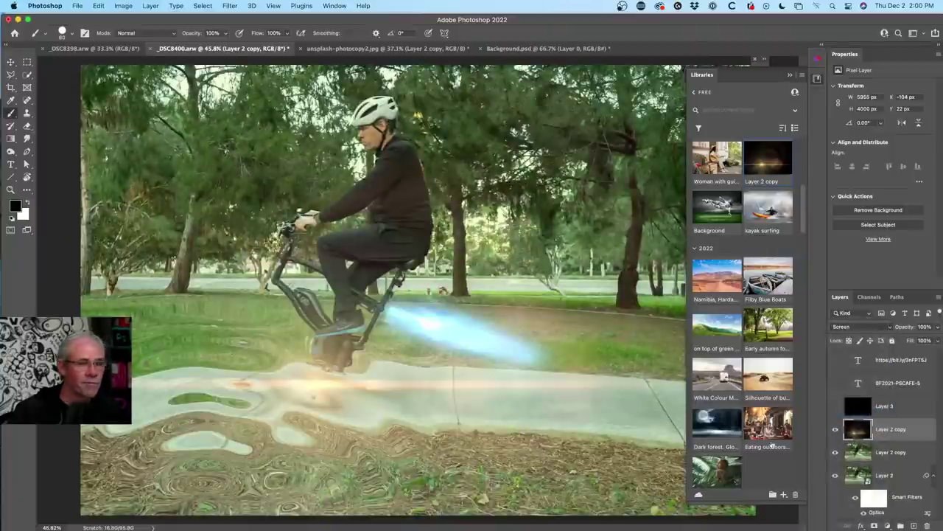
left_click(835, 452)
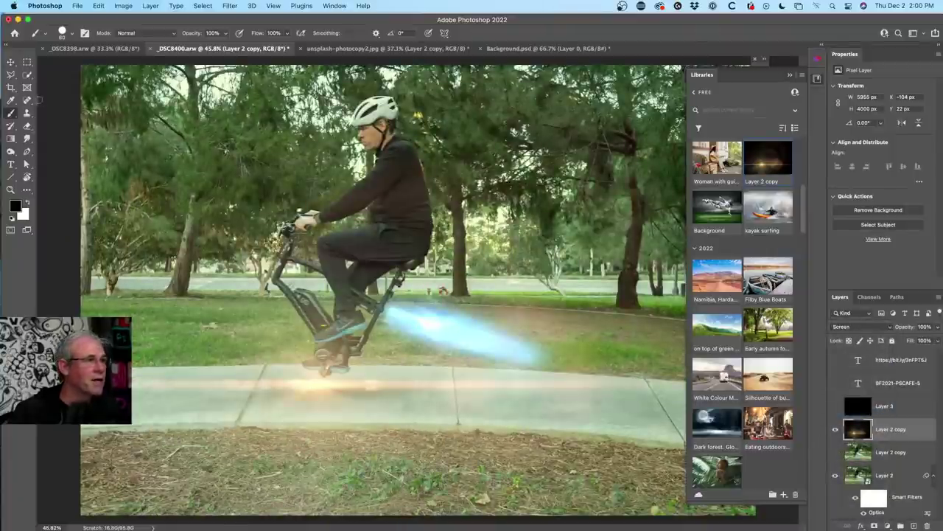
left_click(11, 62)
left_click_drag(458, 331, 464, 293)
left_click_drag(367, 384, 401, 365)
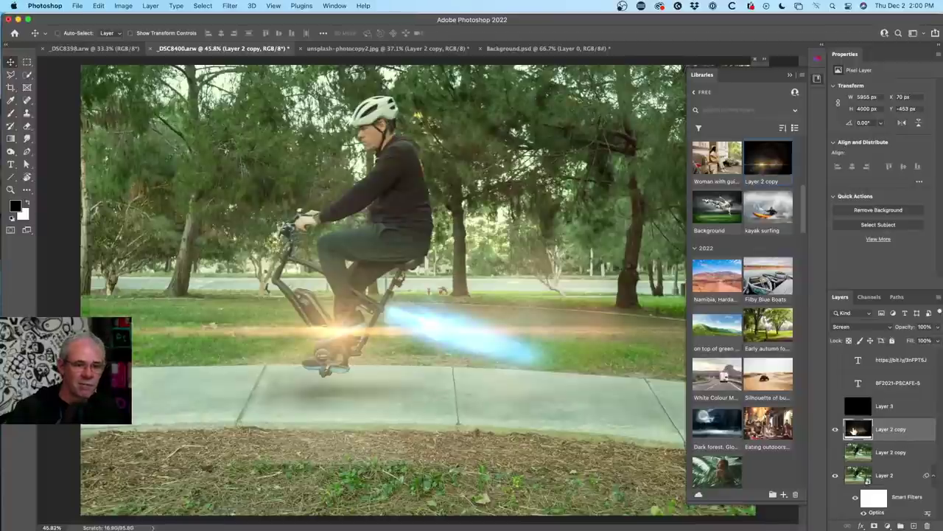
- Apply Levels 42/1.05/237 to the flare, then move it down under the rider's feet
key("super+l")
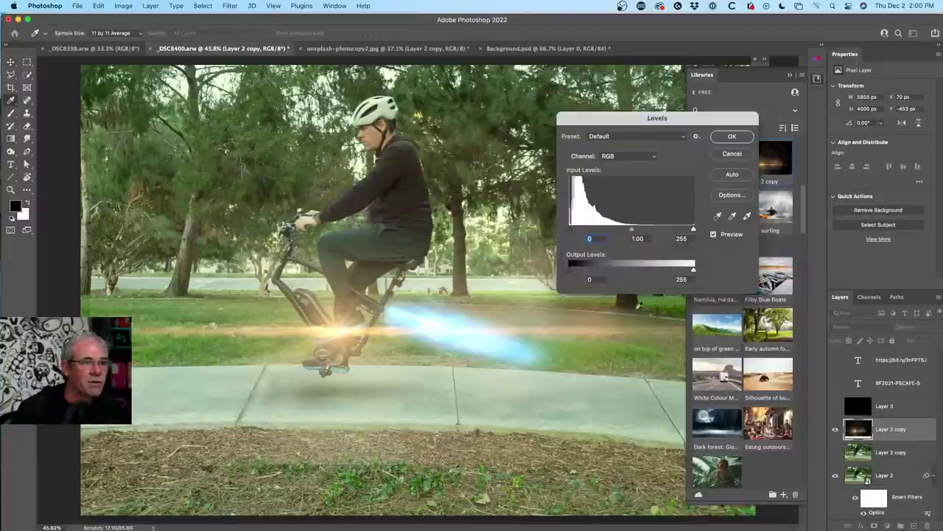
mouse_move(571, 229)
left_mouse_down()
mouse_move(590, 231)
mouse_move(574, 230)
left_mouse_up()
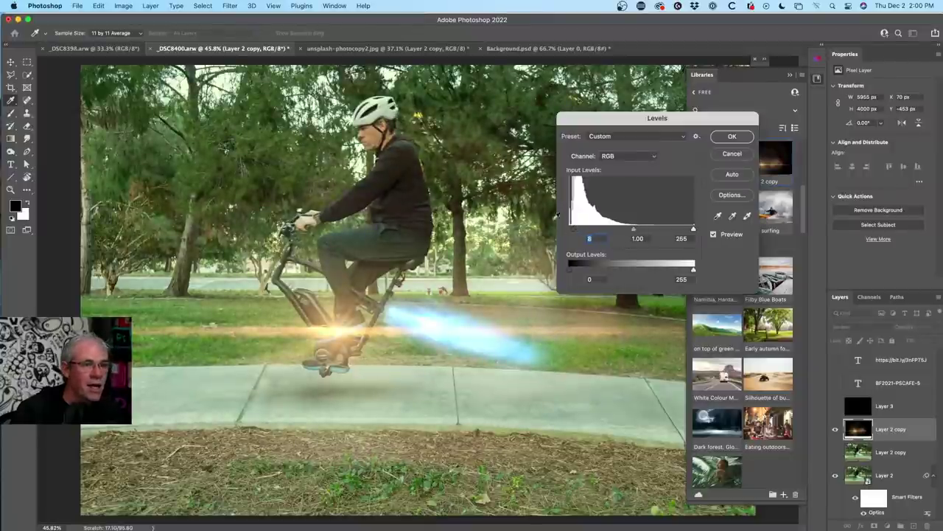
left_click_drag(573, 229, 685, 230)
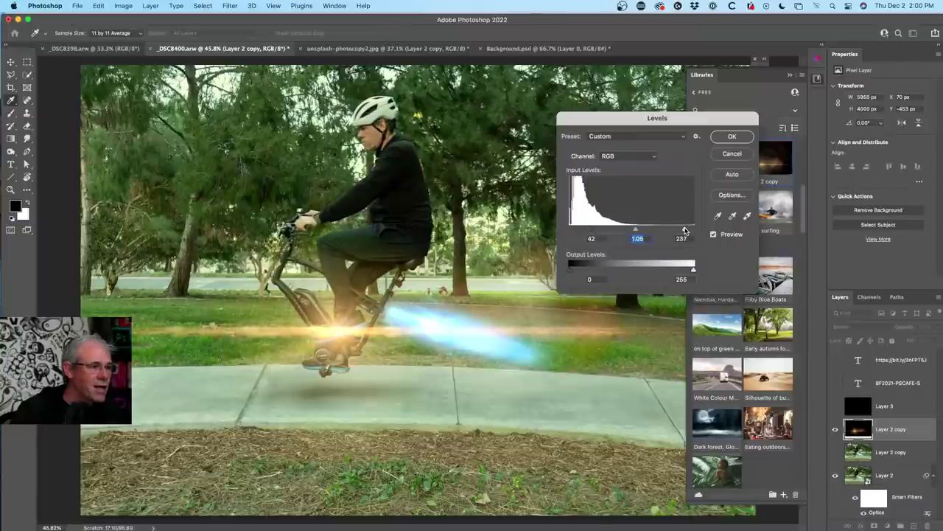
left_click(733, 137)
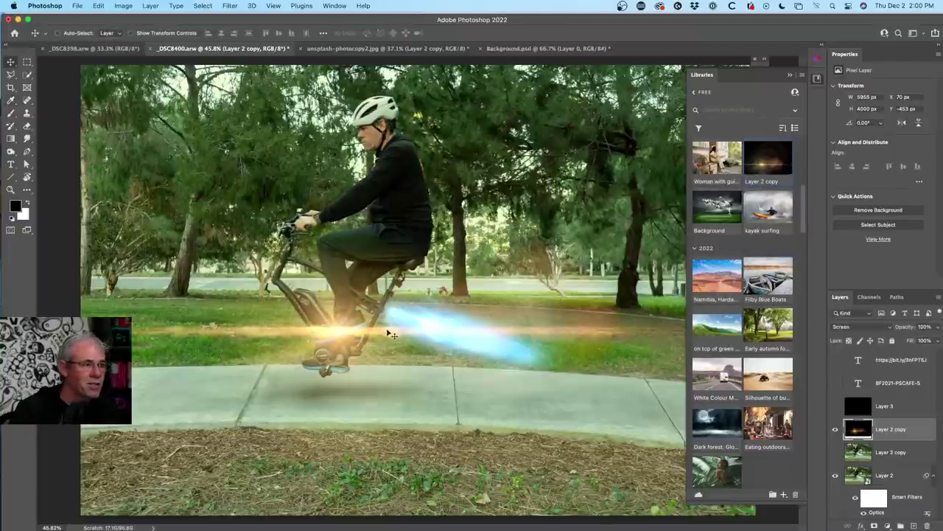
left_click(791, 76)
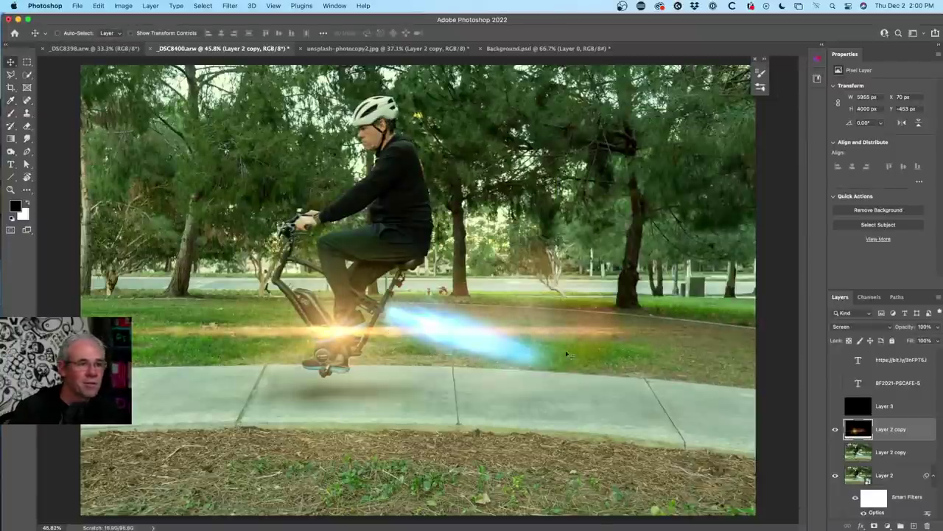
left_click_drag(457, 347, 492, 355)
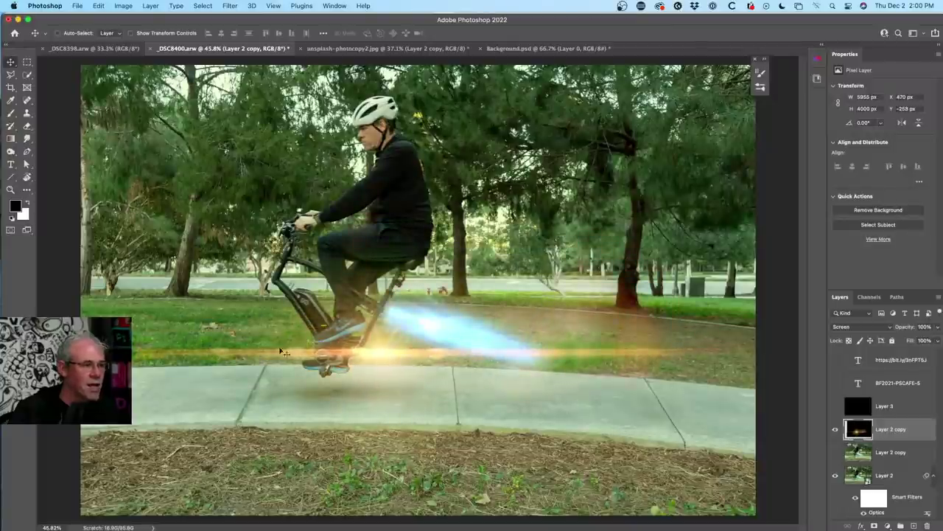
- Add a layer mask to the flare and paint out the streak left of the bike
left_click(875, 525)
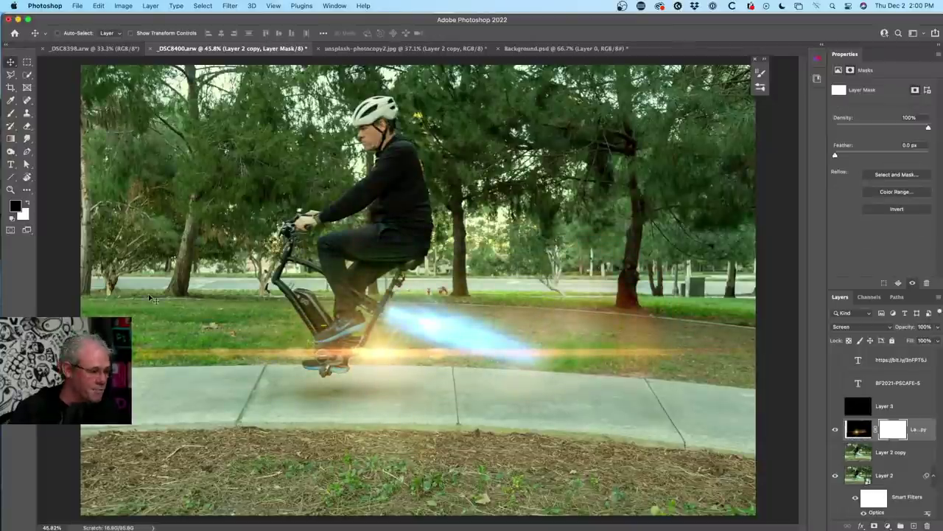
left_click(28, 63)
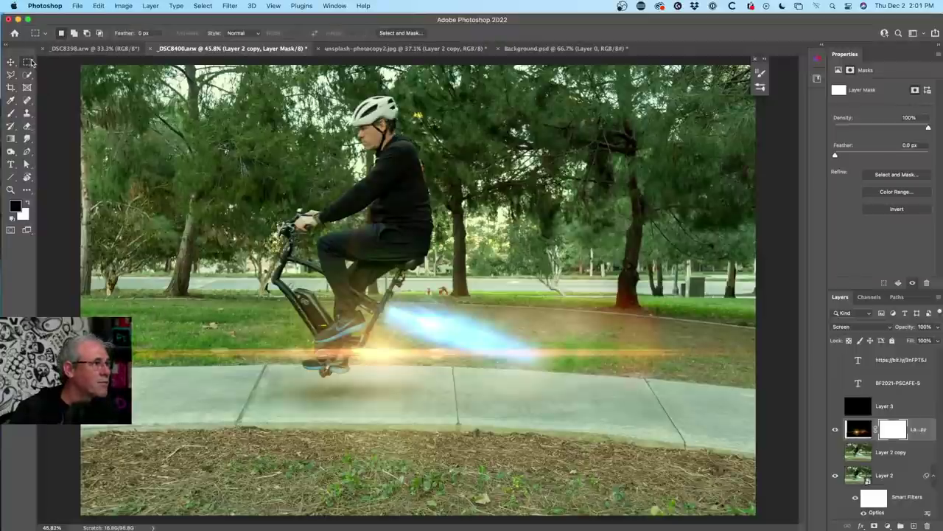
left_click_drag(112, 313, 339, 412)
left_click(372, 408)
key("b")
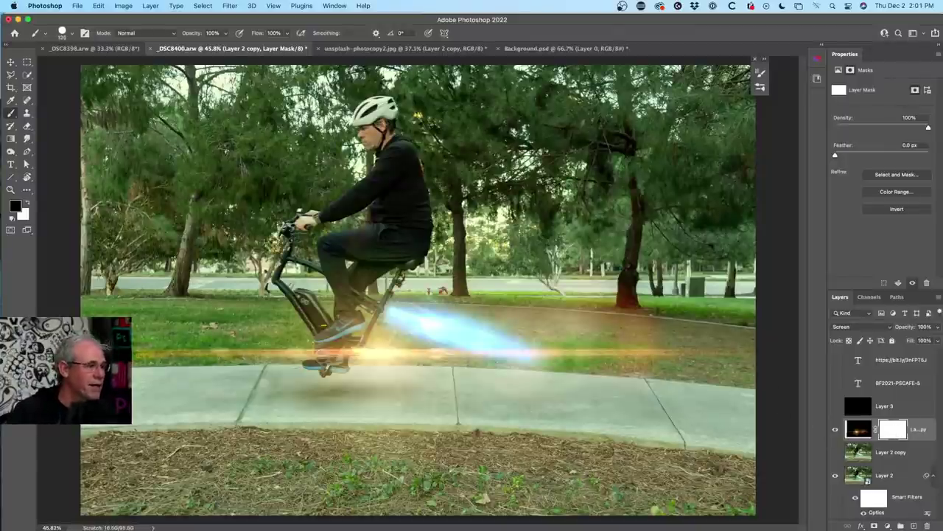
mouse_move(141, 354)
left_mouse_down()
mouse_move(350, 352)
mouse_move(285, 343)
left_mouse_up()
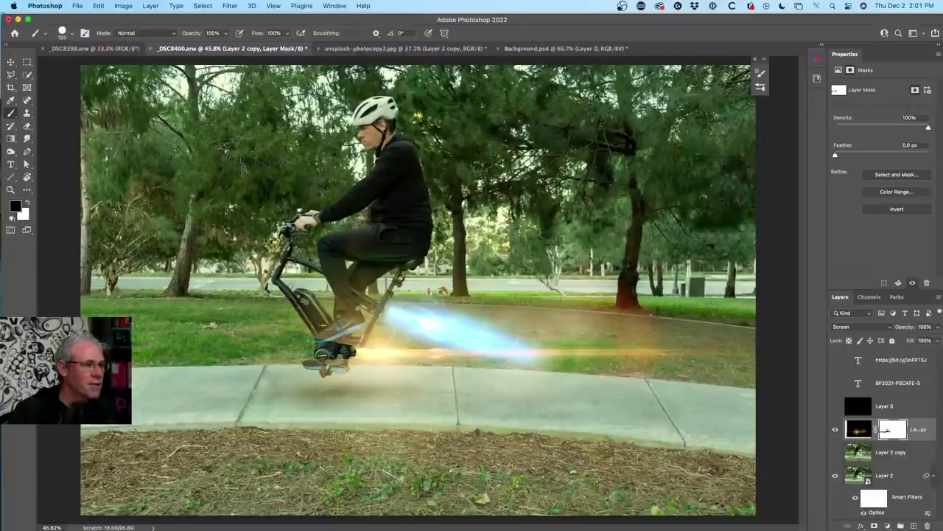
- At 7% brush flow, softly mask the glow around the rider's foot, painting some back in white
left_click(68, 32)
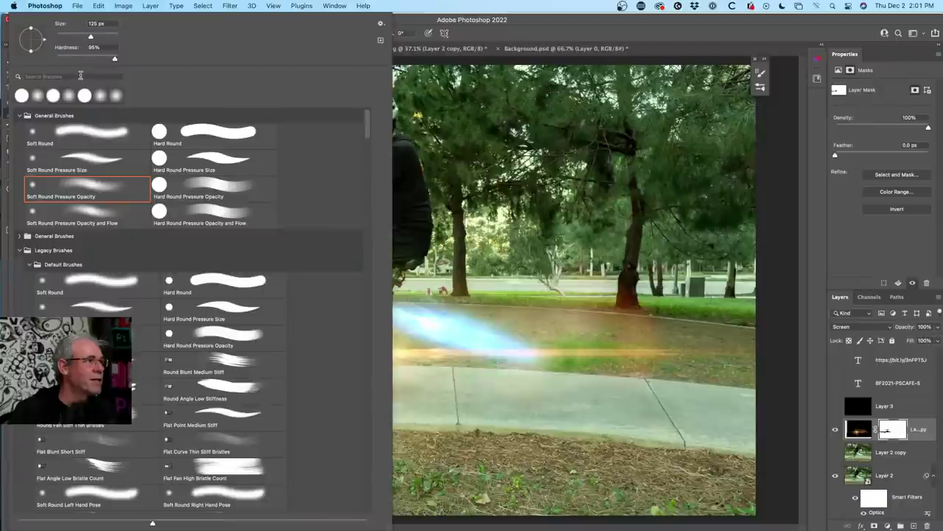
left_click(461, 25)
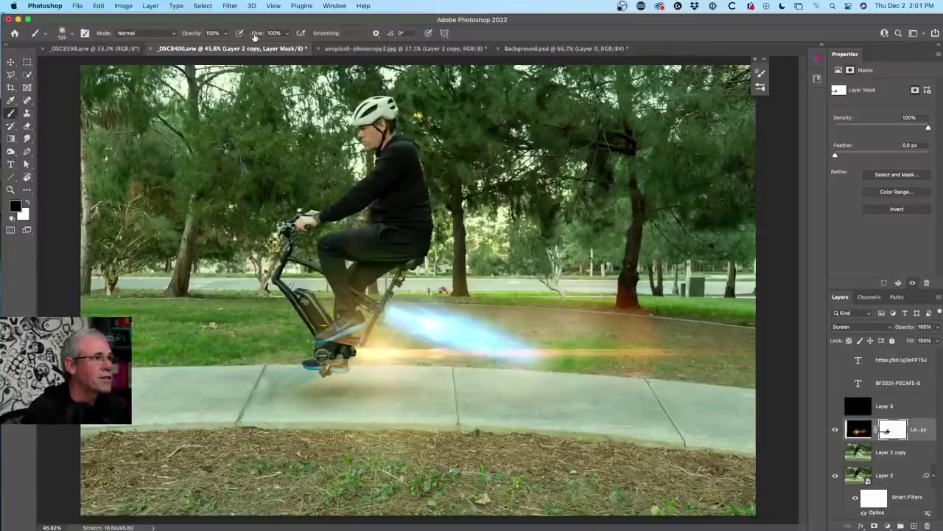
left_click_drag(255, 36, 208, 38)
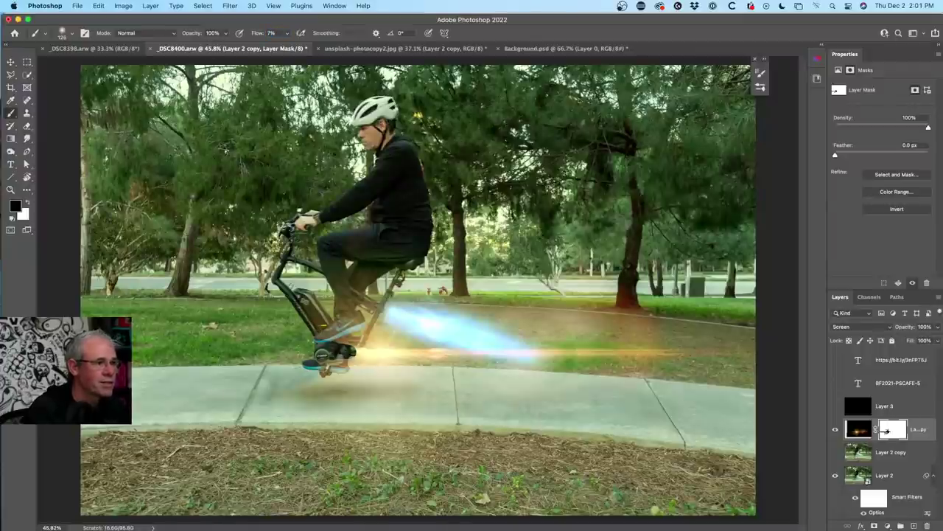
mouse_move(334, 339)
left_mouse_down()
mouse_move(313, 333)
mouse_move(339, 342)
mouse_move(310, 316)
mouse_move(337, 344)
mouse_move(346, 340)
mouse_move(350, 350)
mouse_move(334, 323)
mouse_move(342, 354)
mouse_move(325, 370)
mouse_move(338, 368)
left_mouse_up()
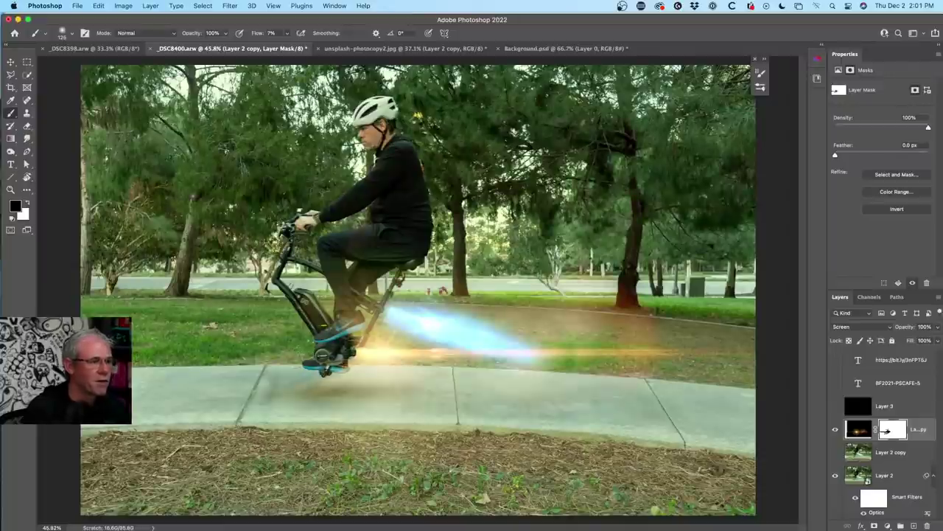
key("x")
left_click_drag(348, 349, 339, 351)
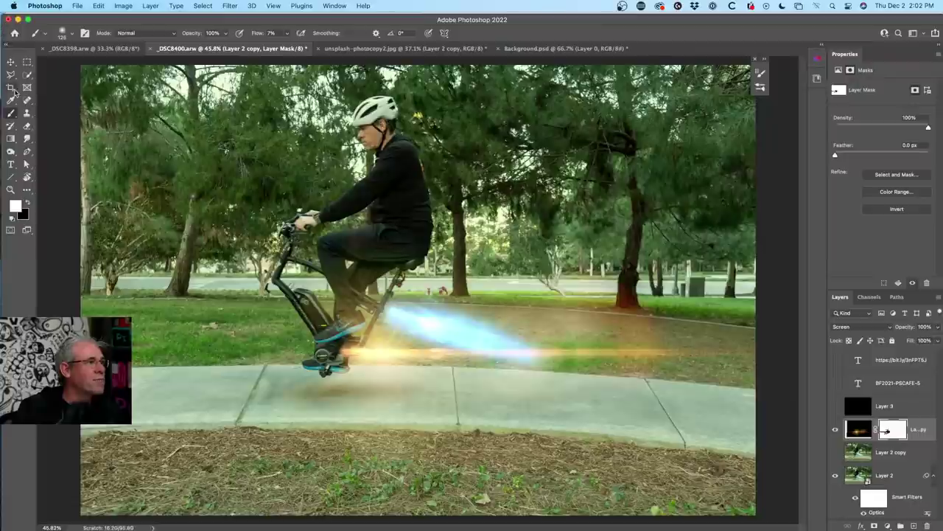
left_click(11, 62)
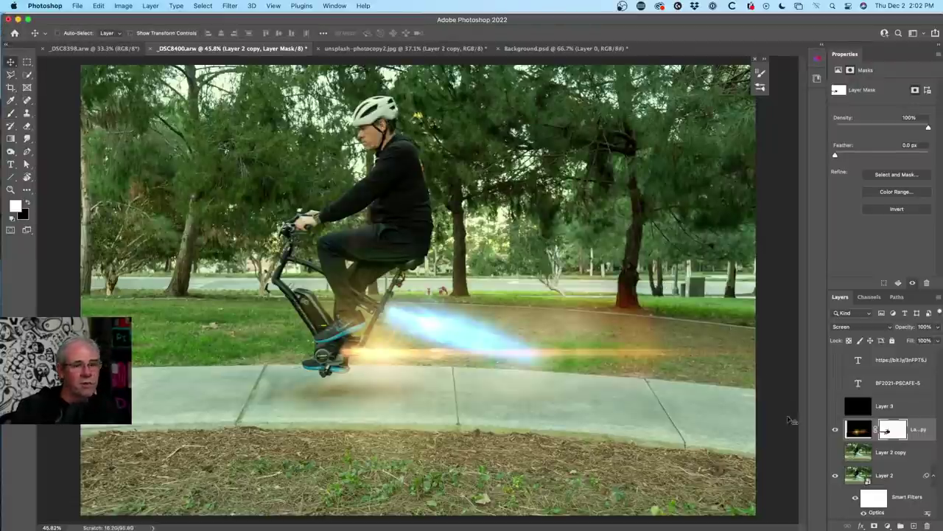
left_click(835, 406)
left_click(835, 382)
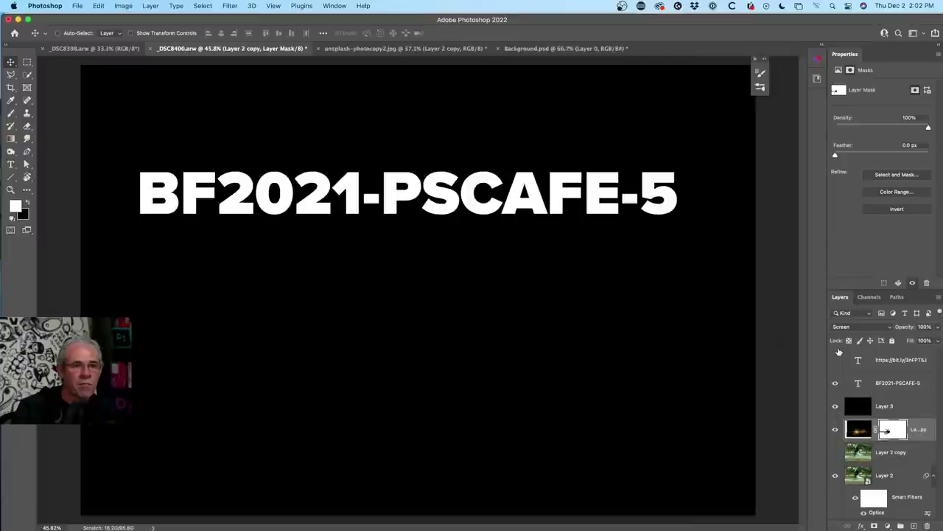
left_click(835, 360)
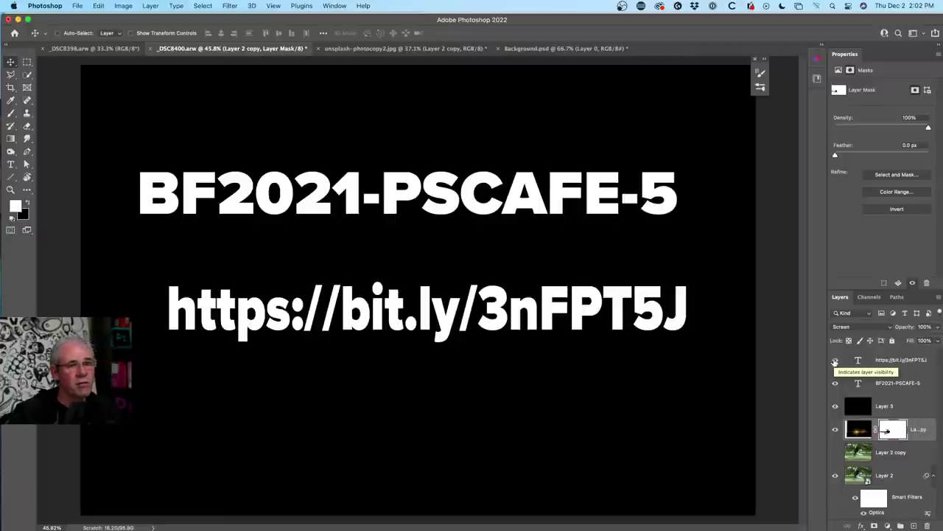
left_click_drag(835, 360, 835, 430)
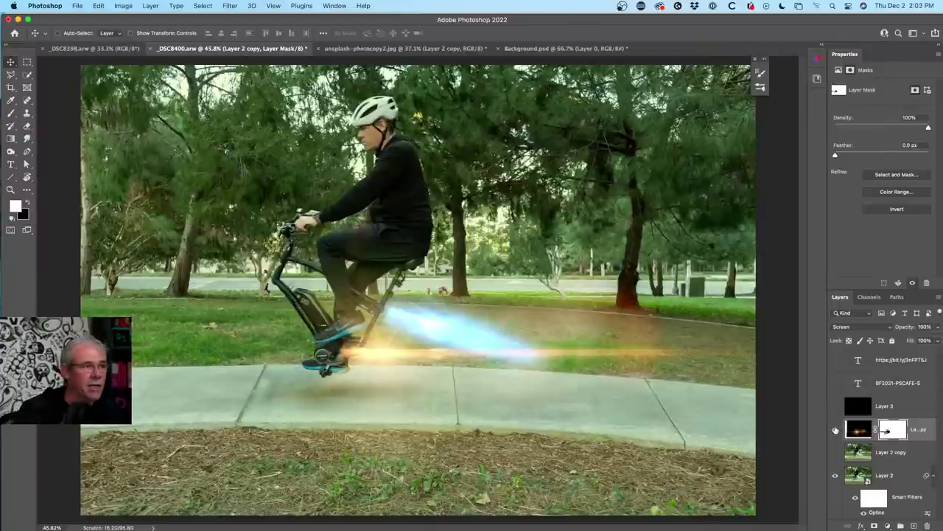
- Toggle the flare layer off and on for a before/after, then switch to Safari's live chat
left_click(835, 430)
left_click(835, 430)
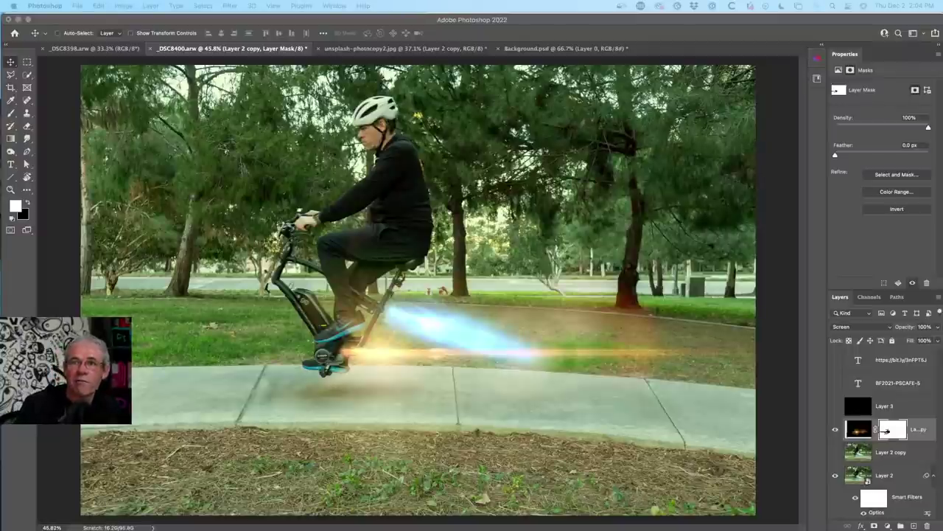
key("super+Tab")
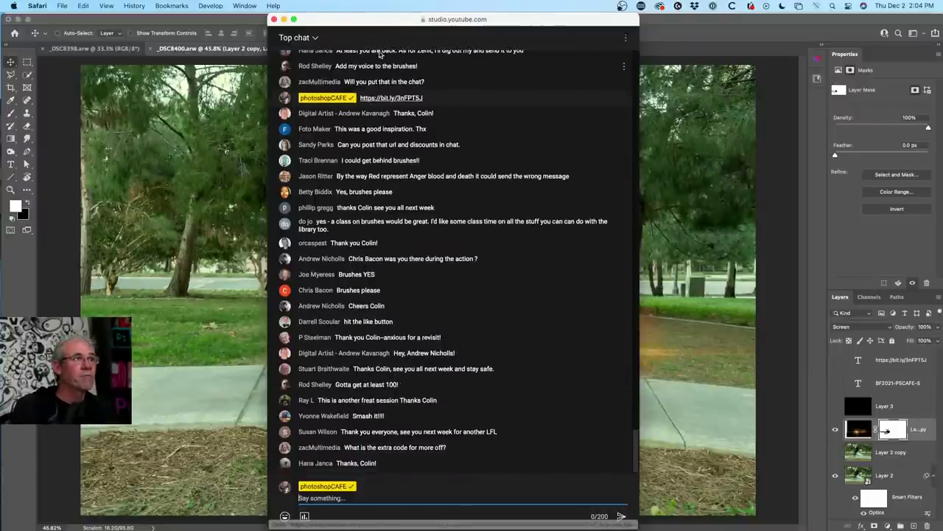
- Drag the Safari live chat window to the right edge of the screen
left_click_drag(383, 26, 688, 22)
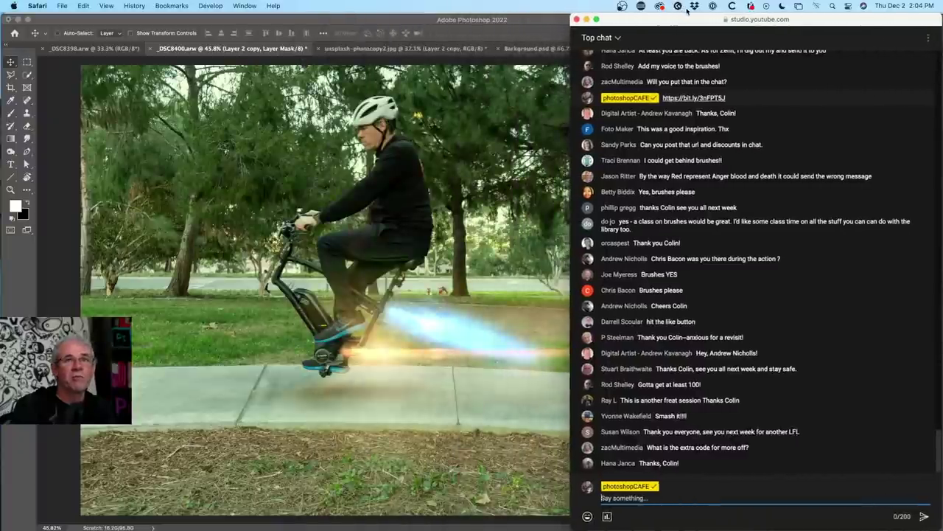